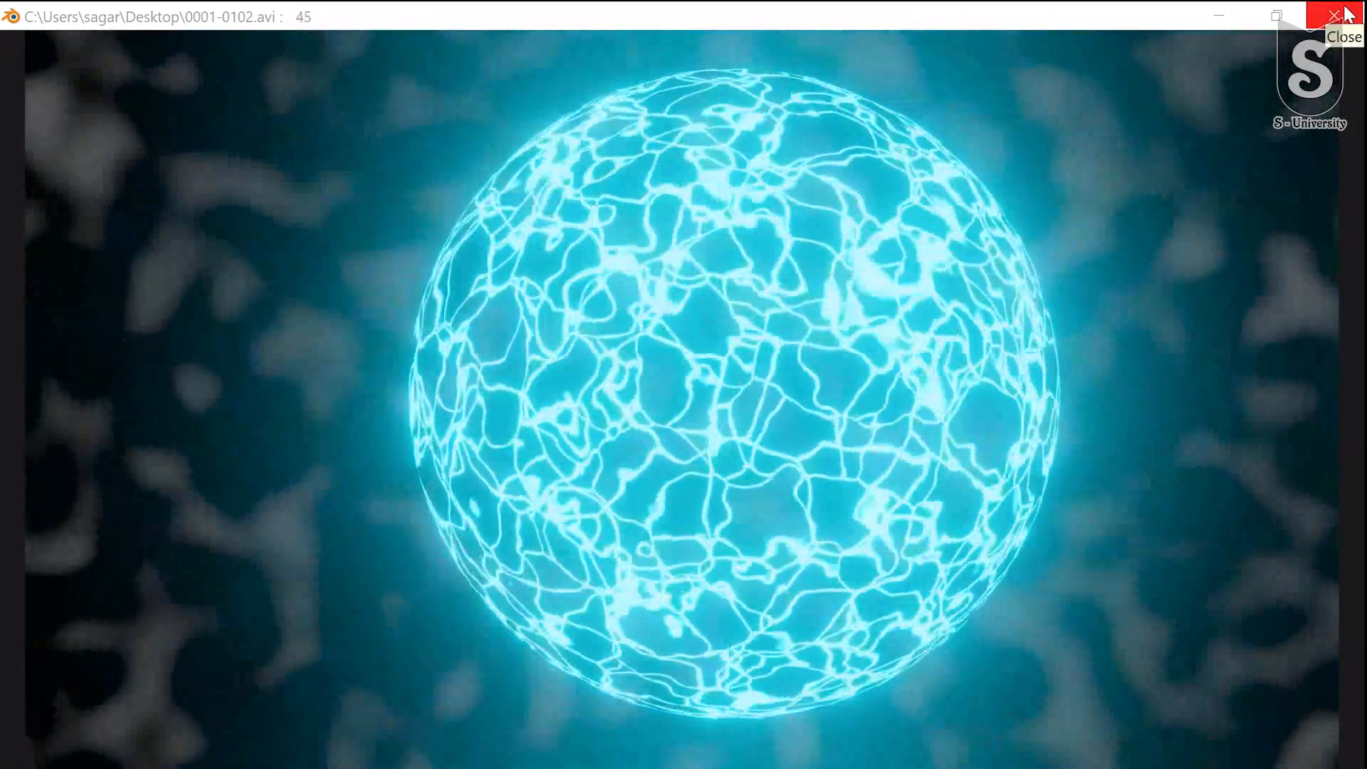
Close the rendered animation playback and start a new General file, saving the changes to Transparent Ball
{"action": "left_click", "coordinate": [1333, 14]}
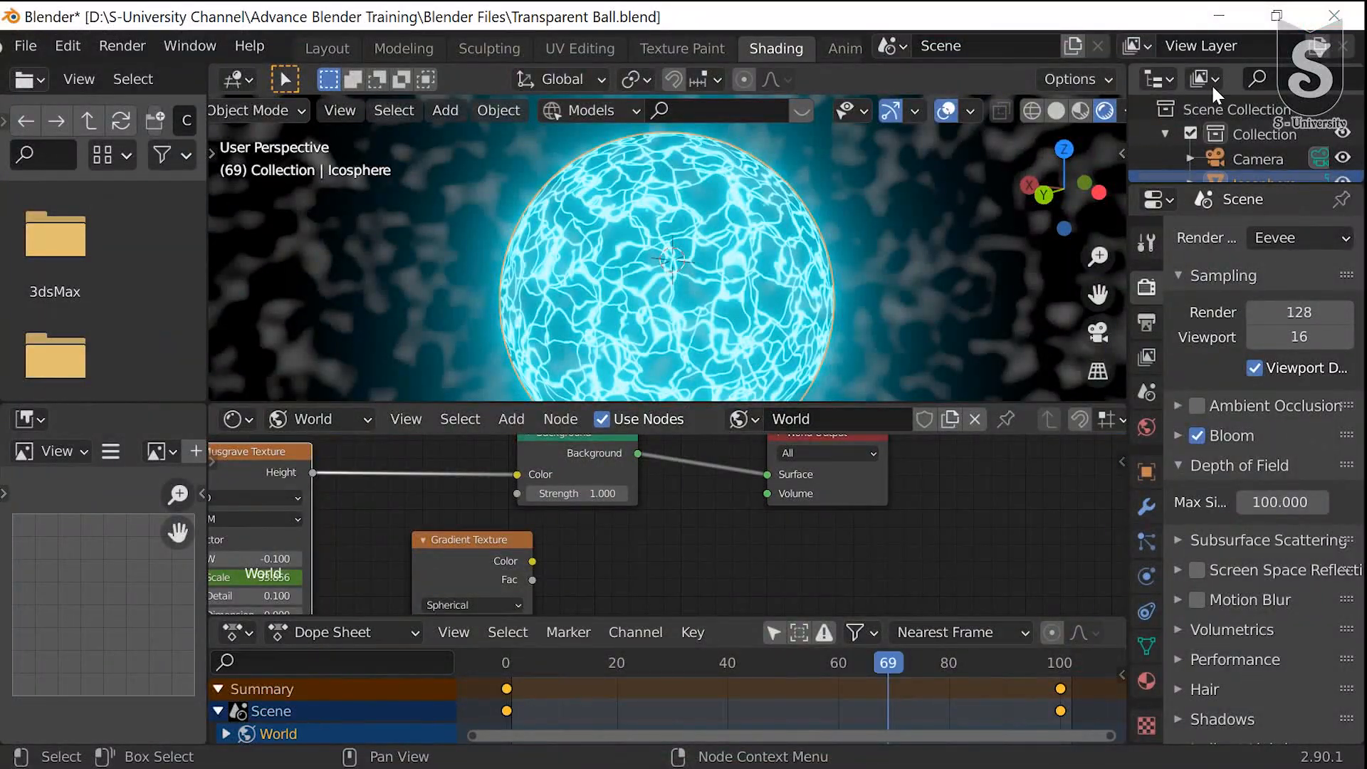
{"action": "left_click", "coordinate": [37, 47]}
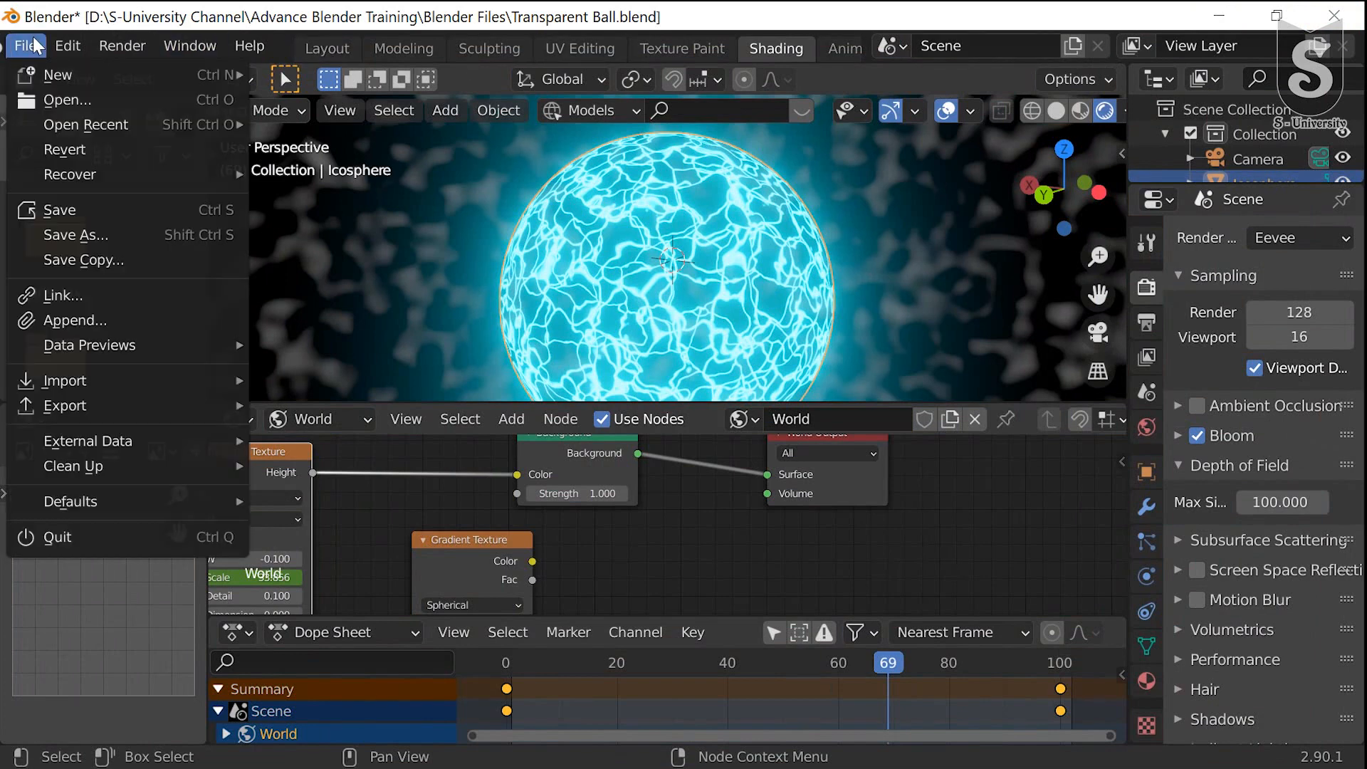
{"action": "mouse_move", "coordinate": [45, 77]}
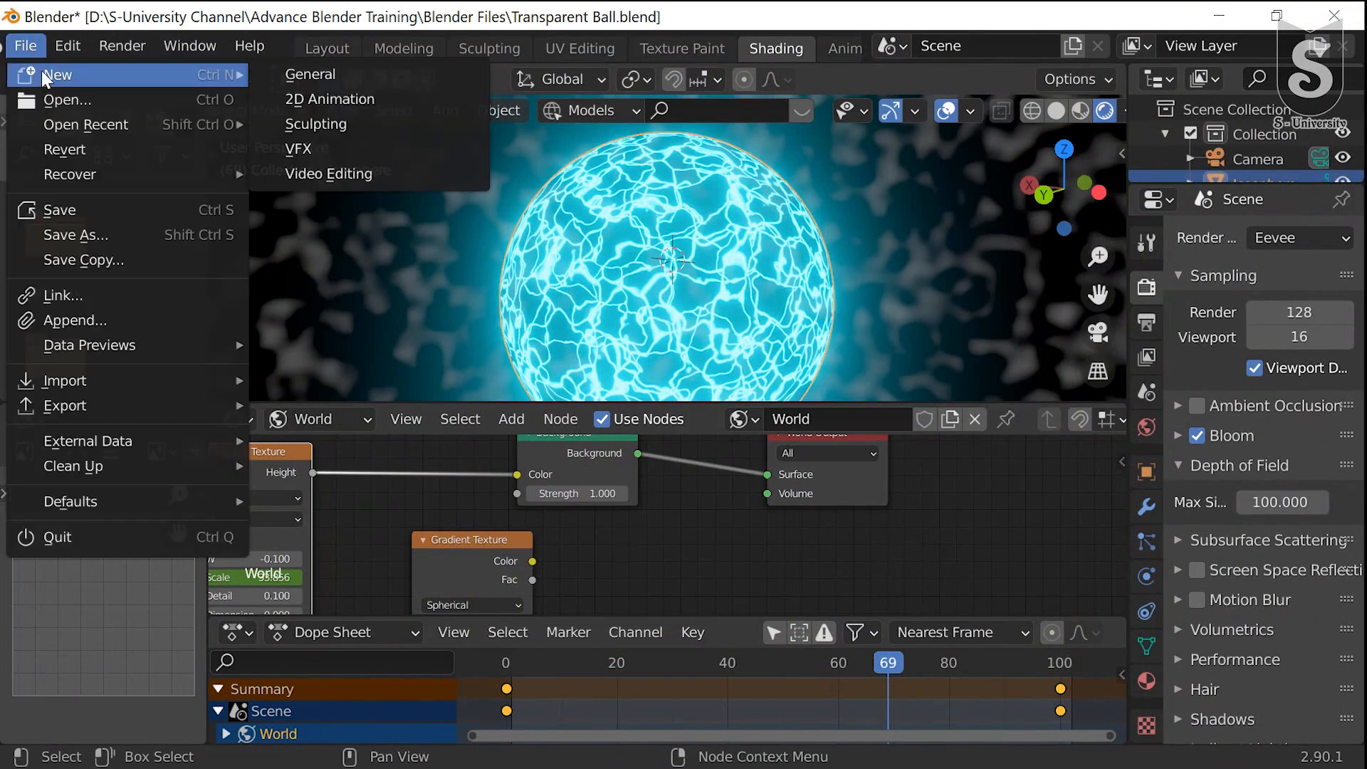
{"action": "left_click", "coordinate": [297, 73]}
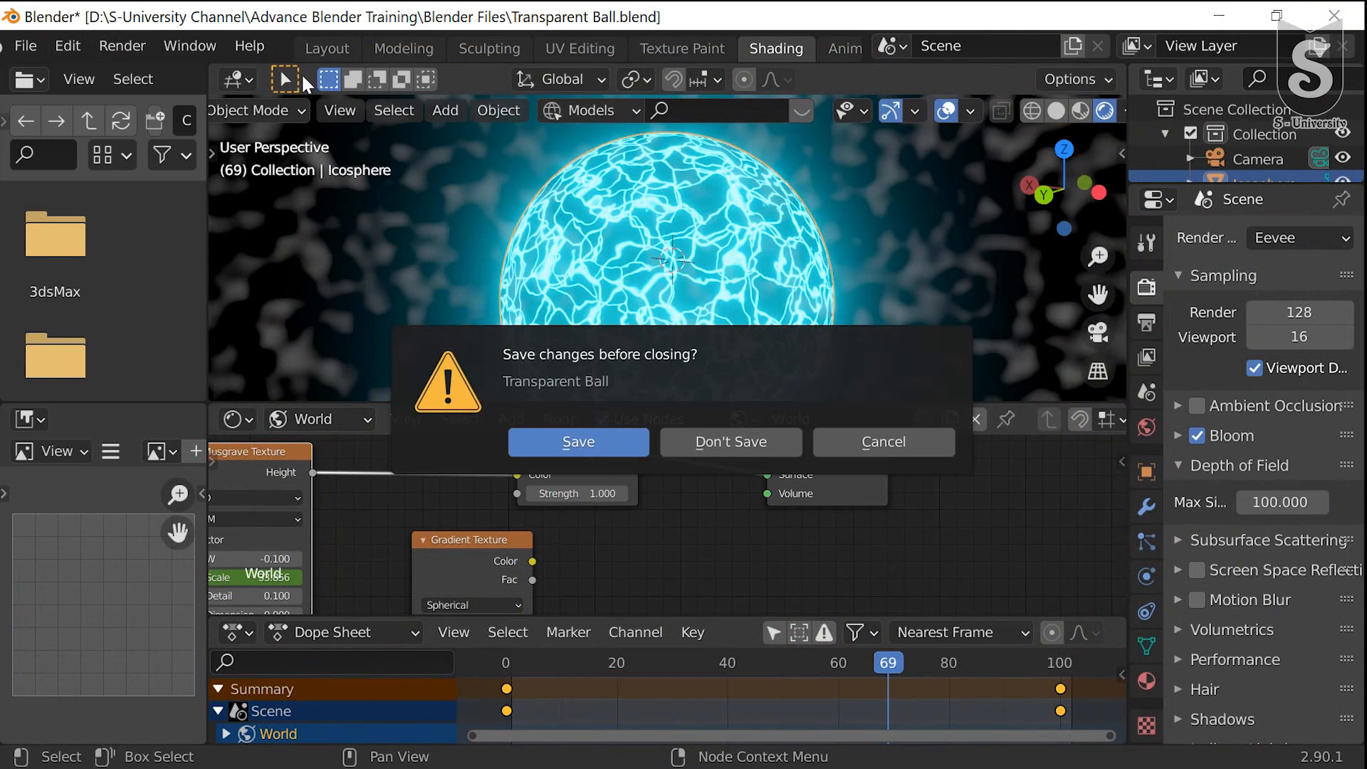
{"action": "left_click", "coordinate": [595, 444]}
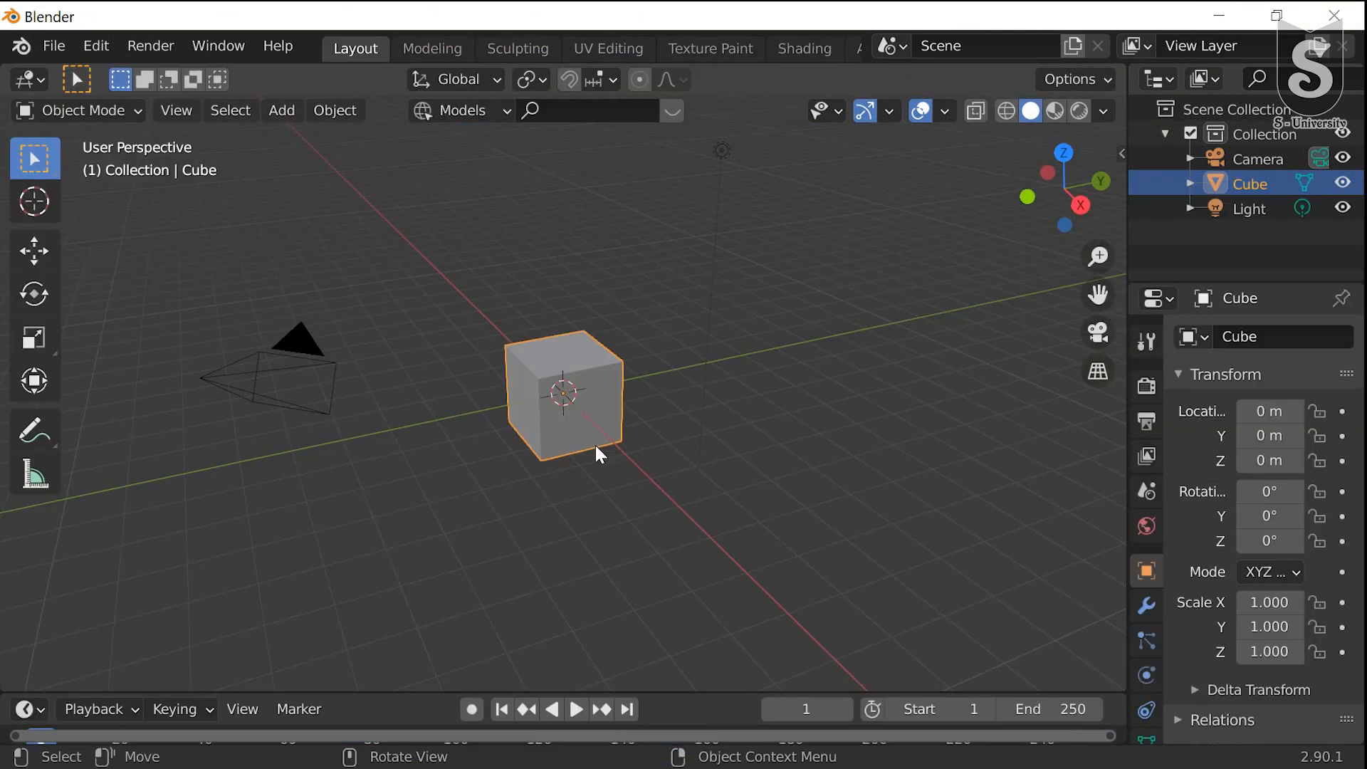
Delete the default cube from the new scene
{"action": "scroll", "coordinate": [556, 416], "scroll_direction": "up", "scroll_amount": 4}
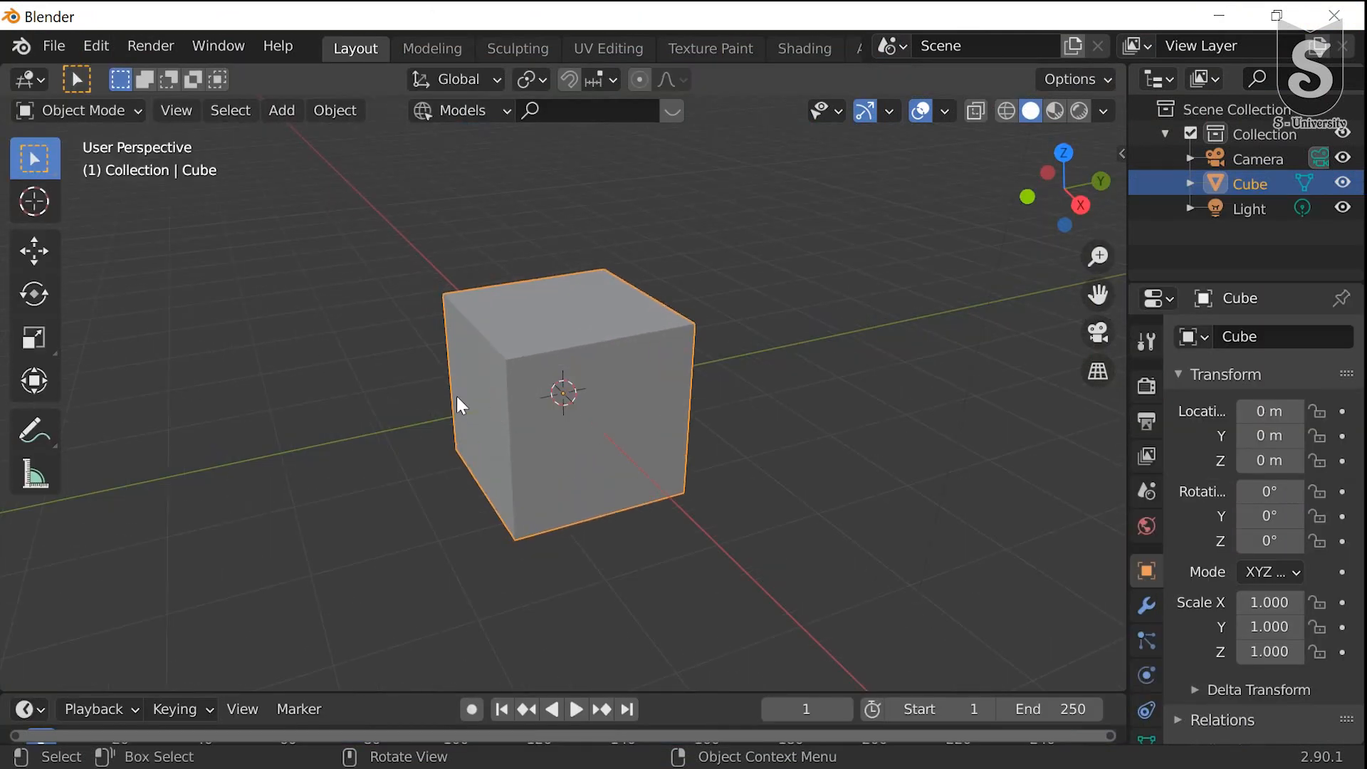
{"action": "middle_click_drag", "start_coordinate": [458, 399], "coordinate": [712, 384]}
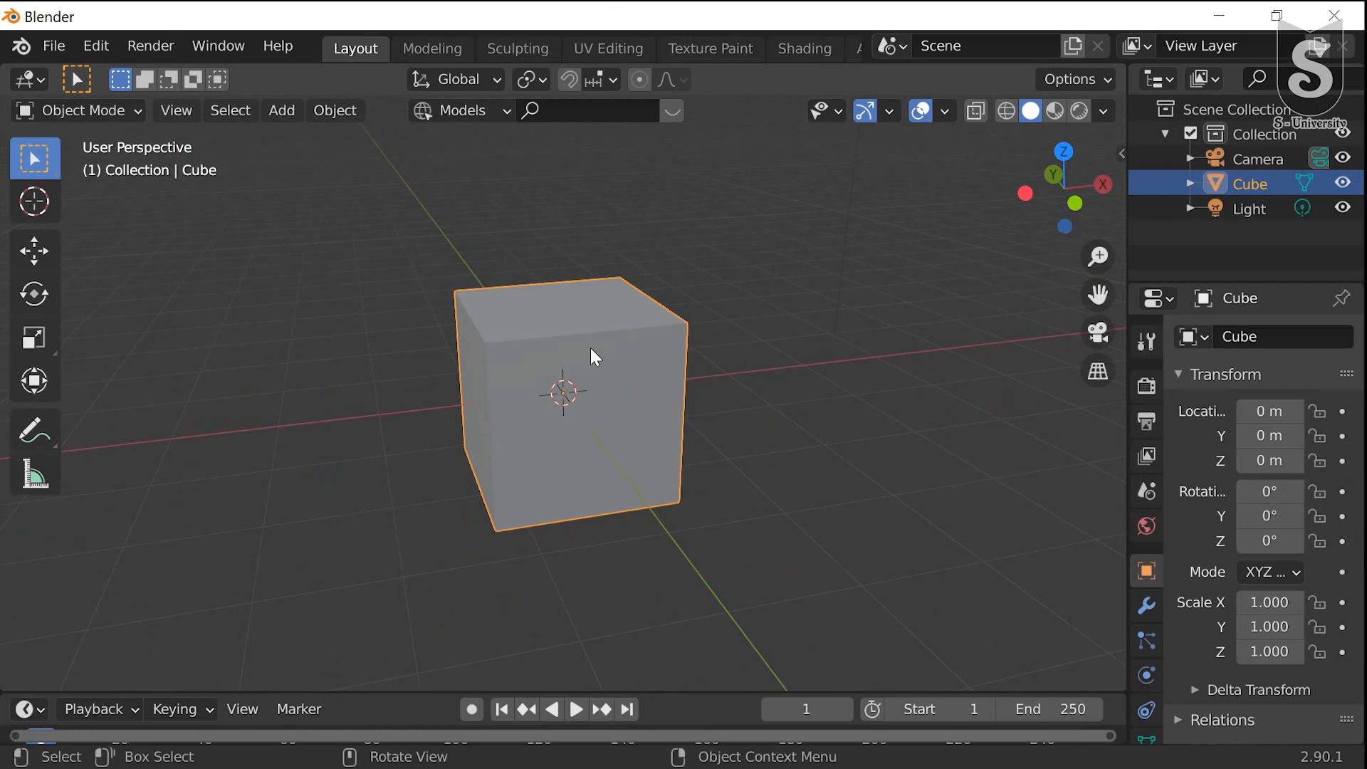
{"action": "key", "text": "Delete"}
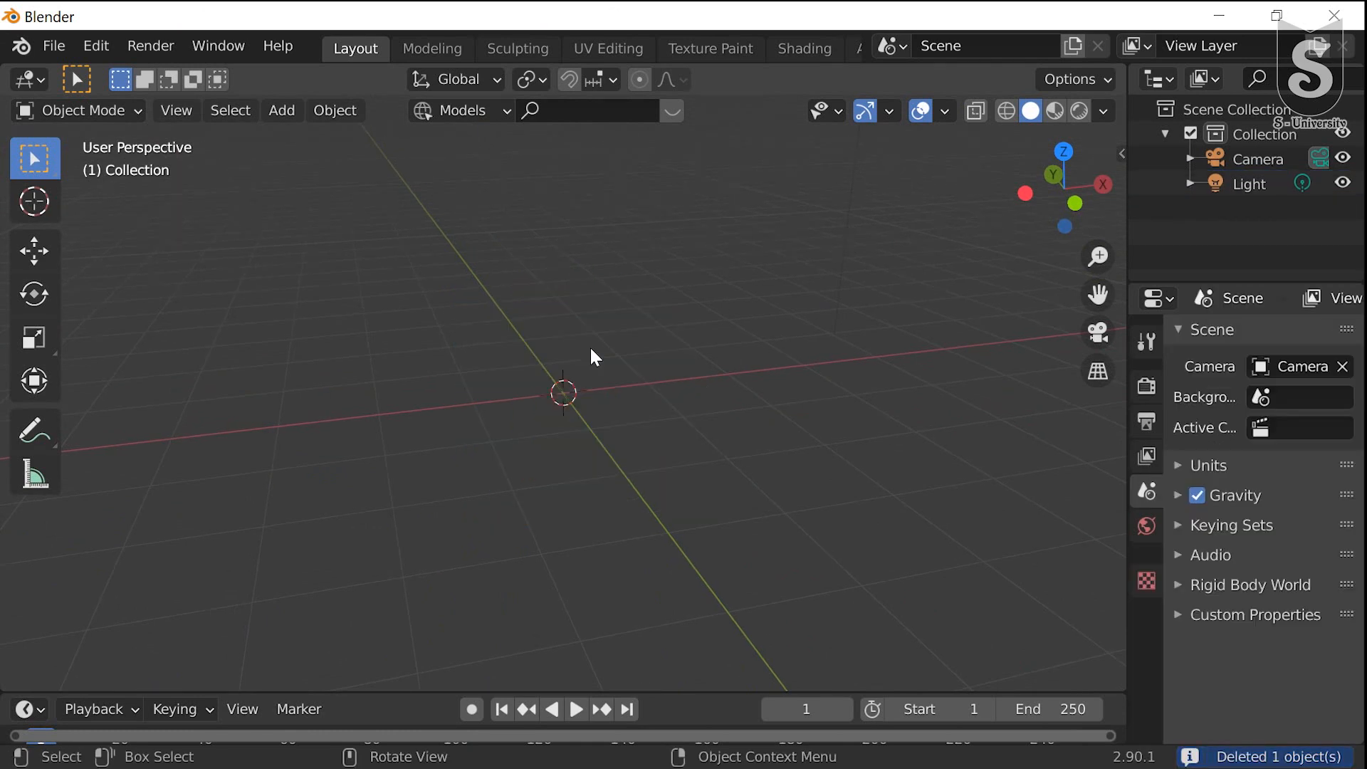
Add an ico sphere mesh at the scene's centre and set its subdivisions to 5
{"action": "key", "text": "shift+a"}
{"action": "mouse_move", "coordinate": [551, 278]}
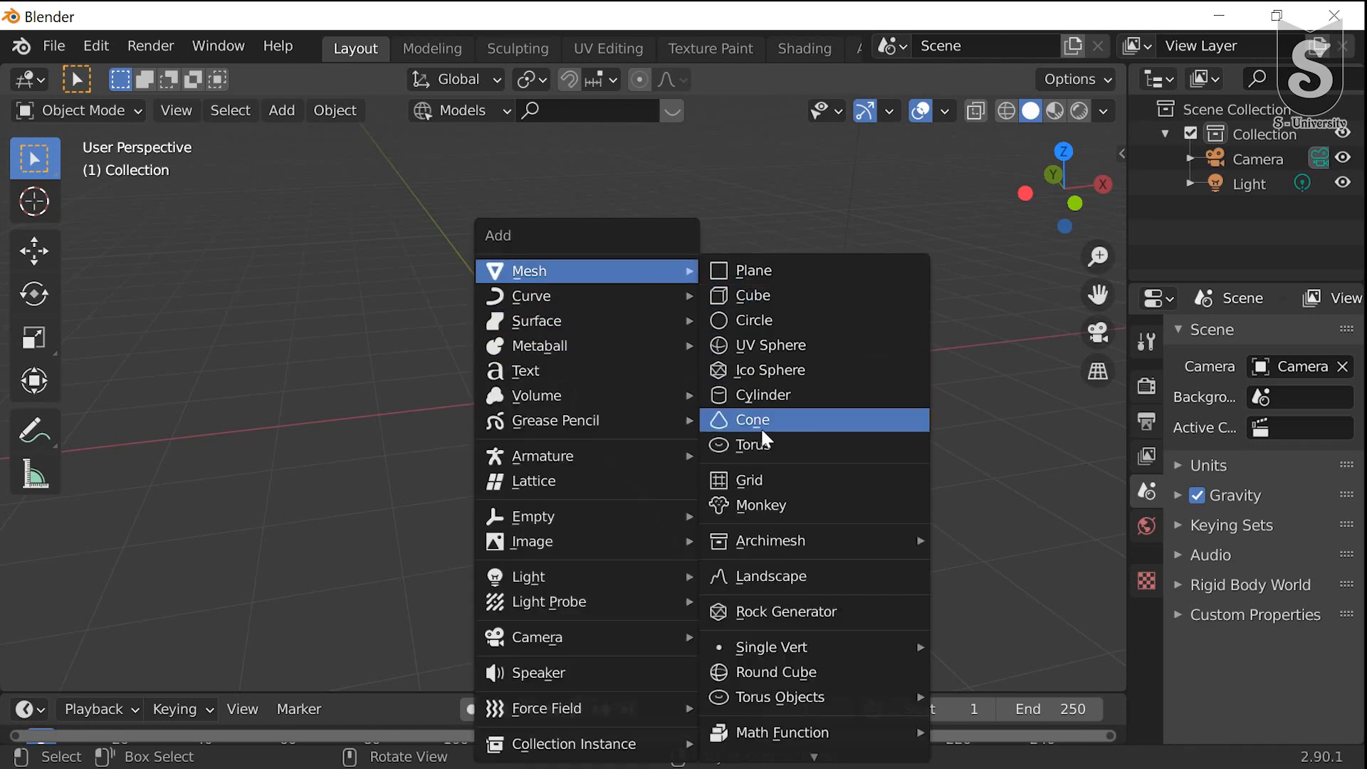
{"action": "left_click", "coordinate": [780, 380]}
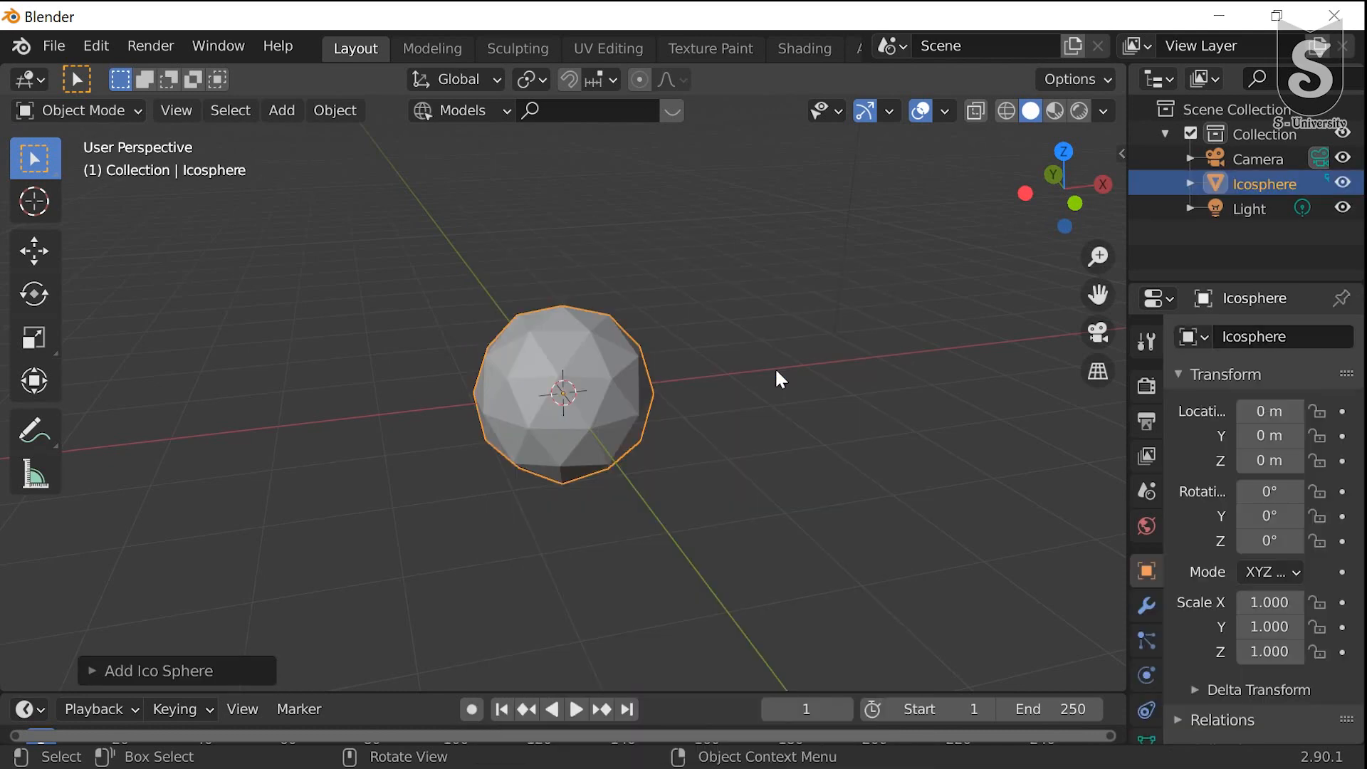
{"action": "left_click", "coordinate": [97, 671]}
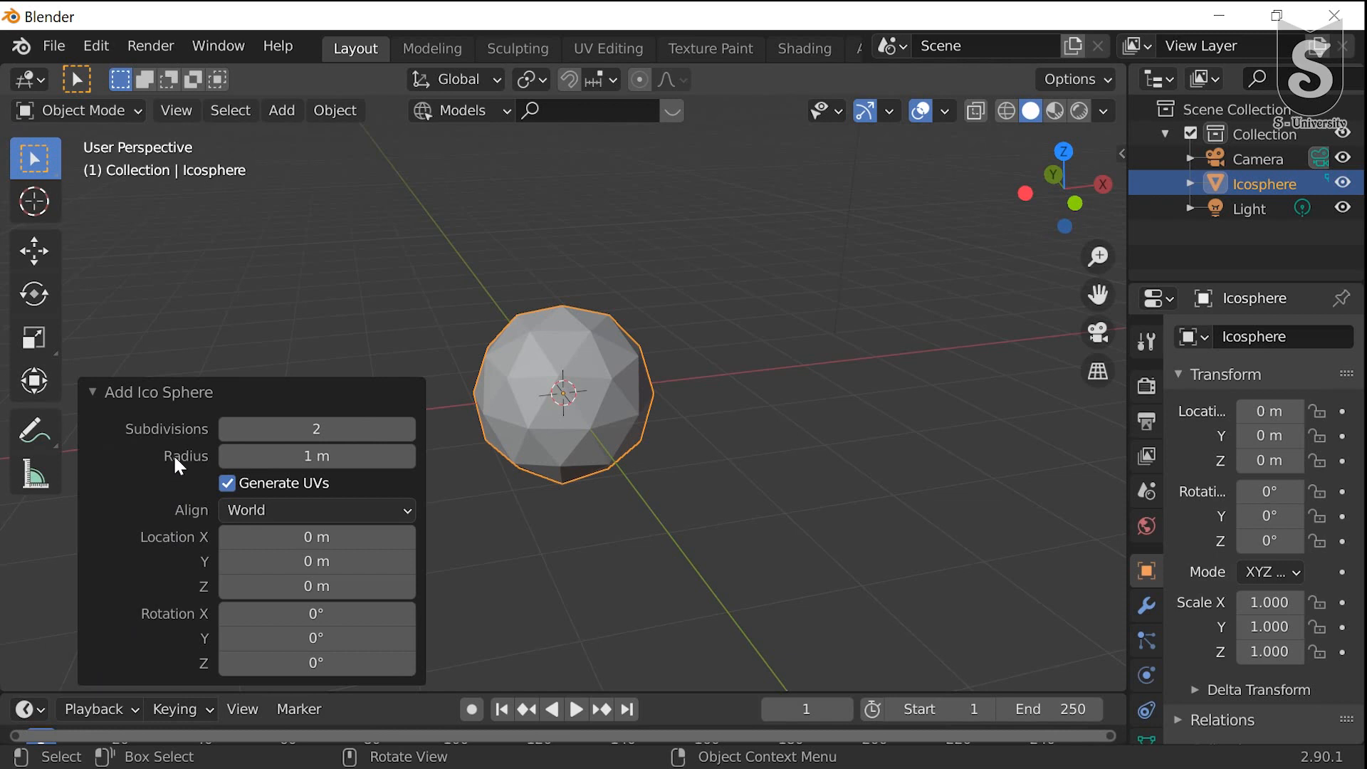
{"action": "left_click", "coordinate": [313, 428]}
{"action": "type", "text": "5"}
{"action": "key", "text": "Return"}
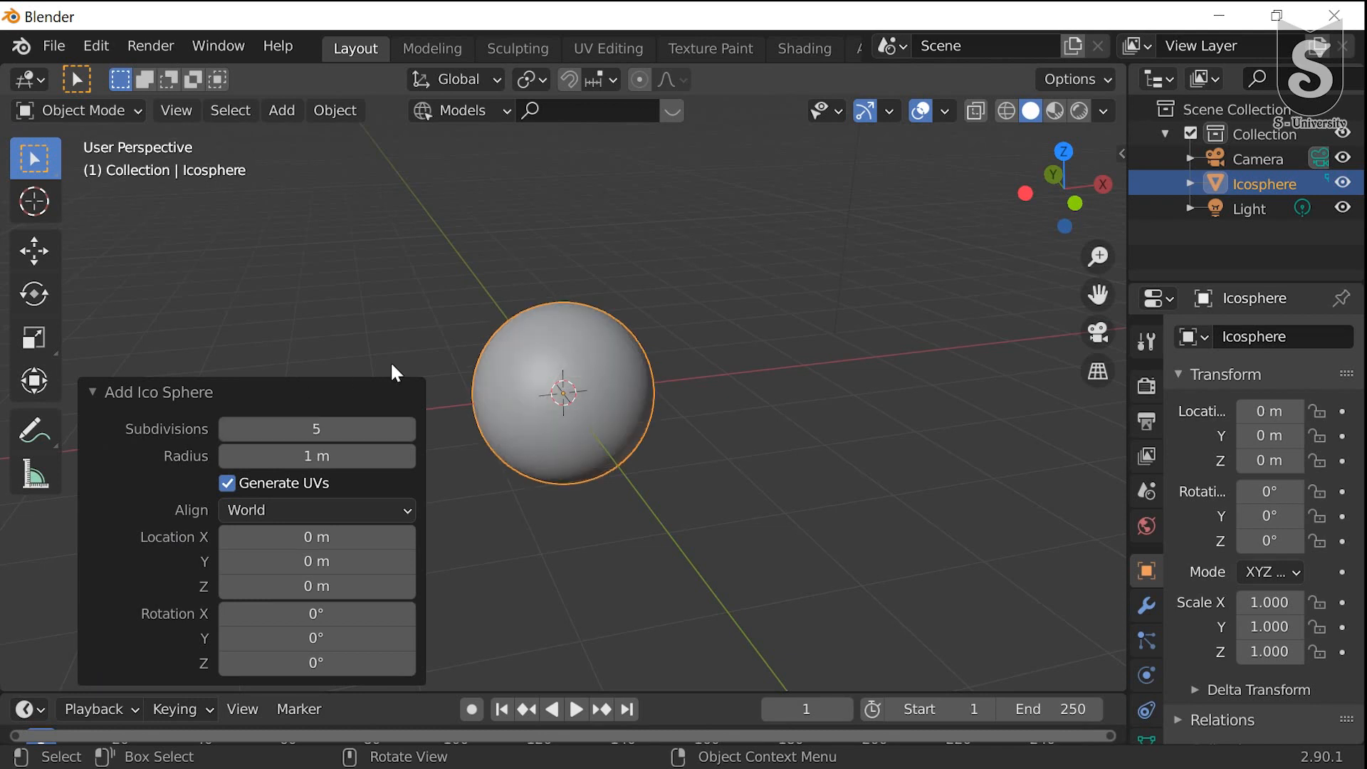
Apply Shade Smooth to the ico sphere
{"action": "left_click", "coordinate": [527, 383]}
{"action": "scroll", "coordinate": [527, 381], "scroll_direction": "up", "scroll_amount": 4}
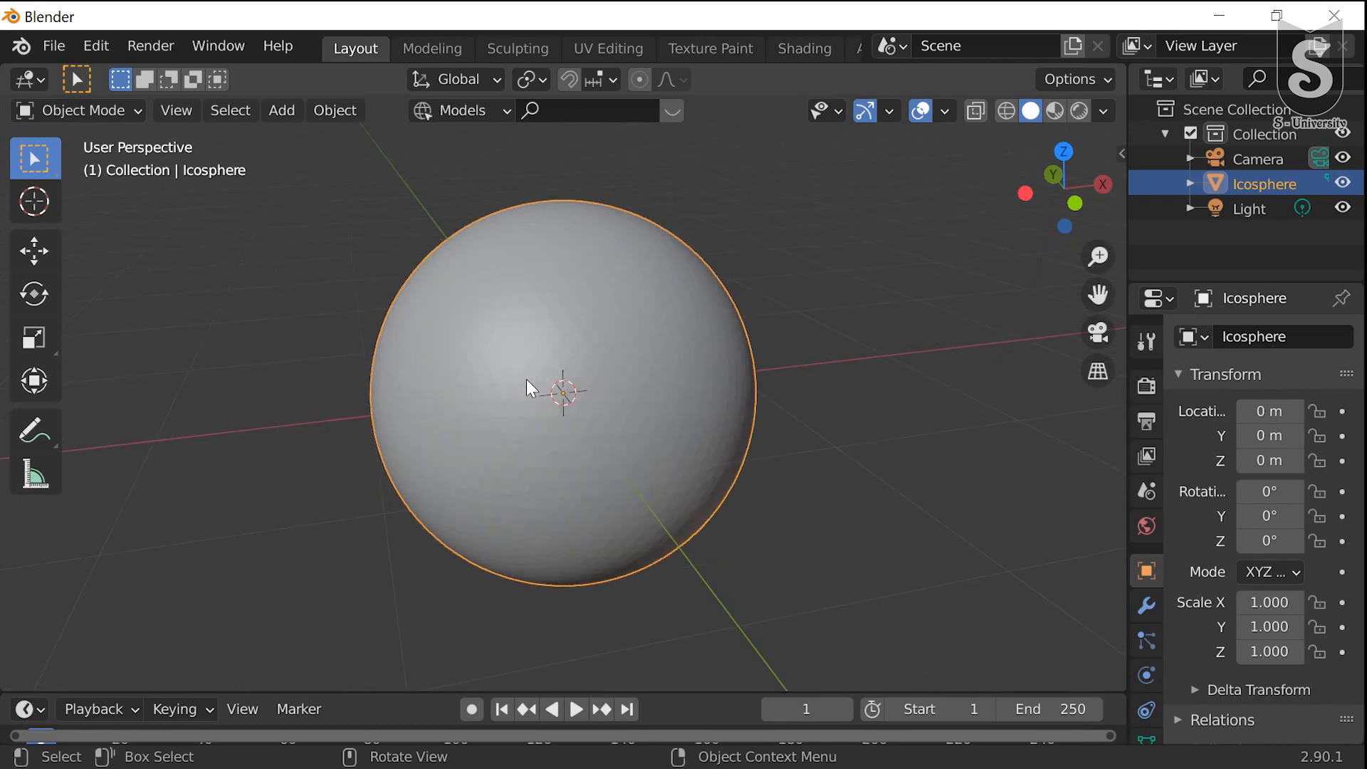
{"action": "right_click", "coordinate": [567, 317]}
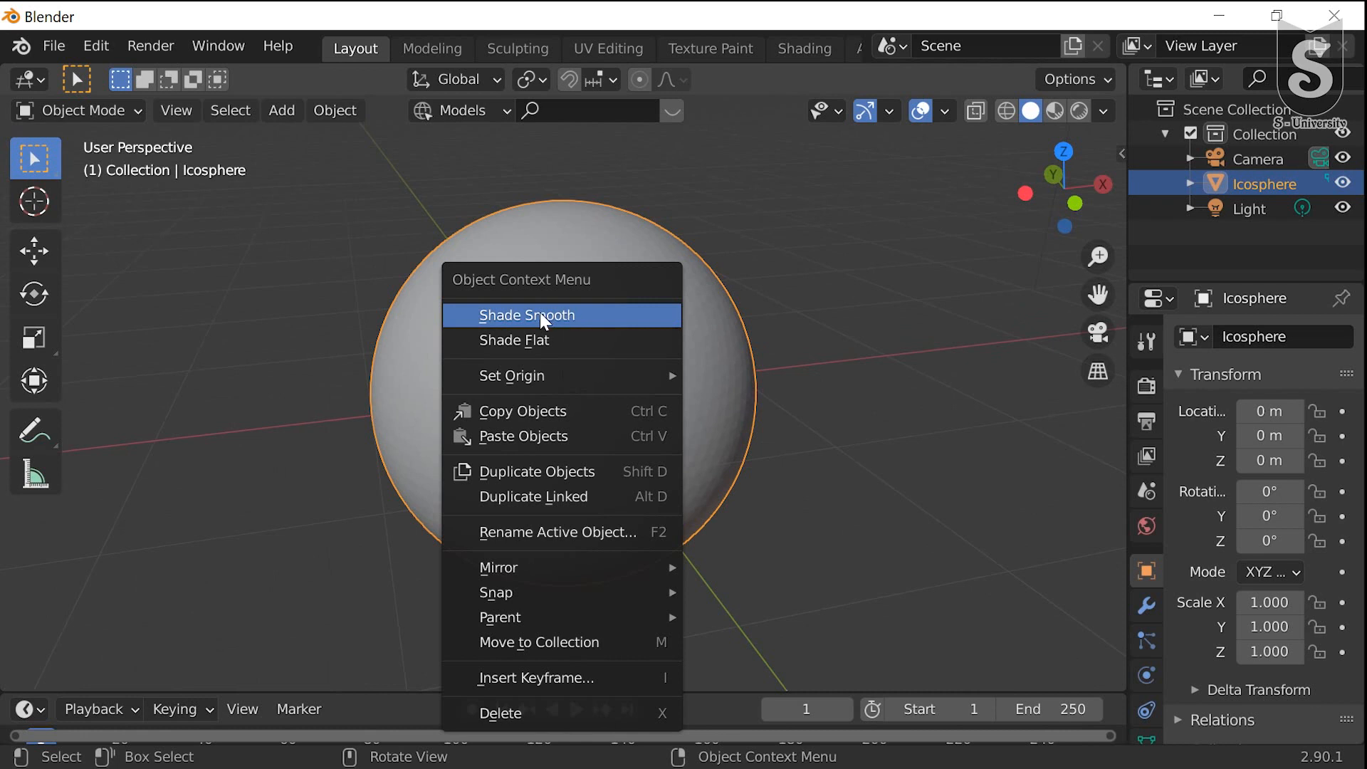
{"action": "left_click", "coordinate": [544, 322]}
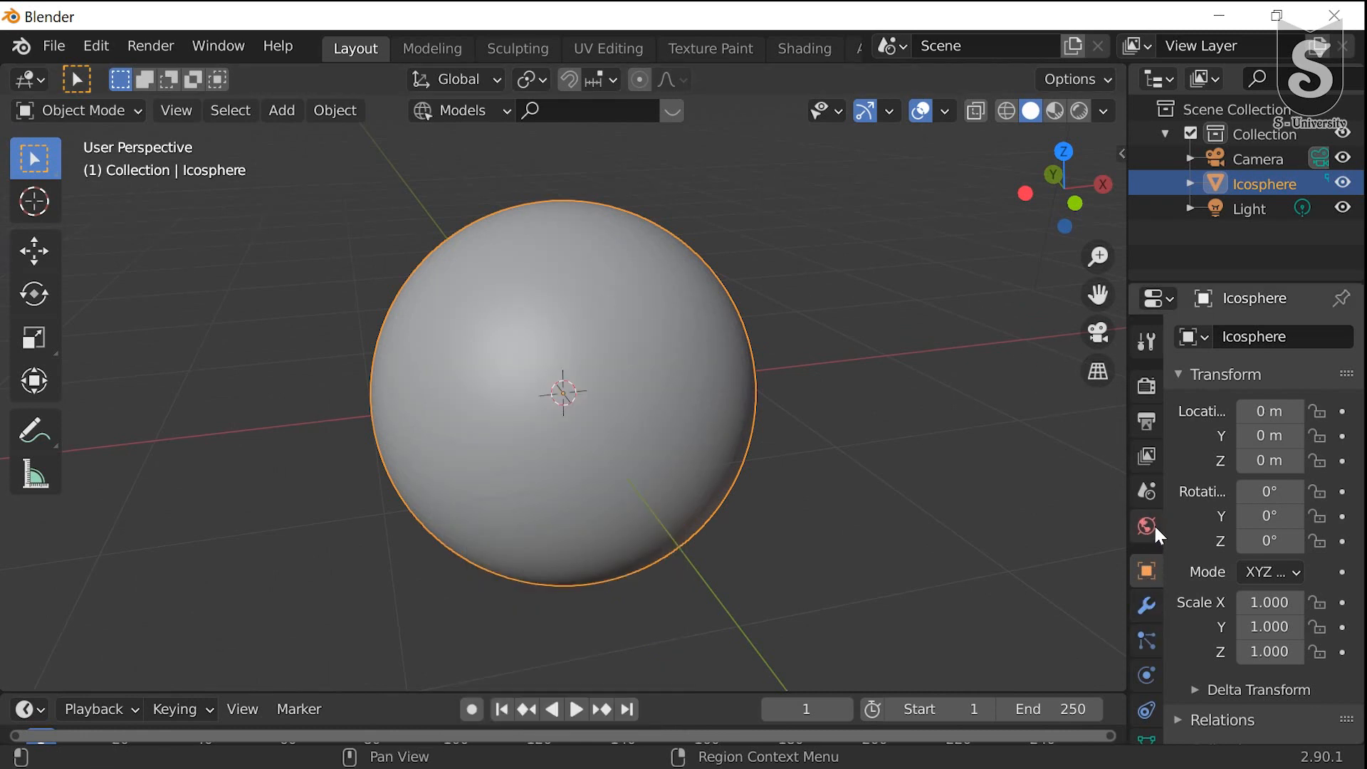
Create a new material for the ico sphere
{"action": "scroll", "coordinate": [1146, 570], "scroll_direction": "down", "scroll_amount": 3}
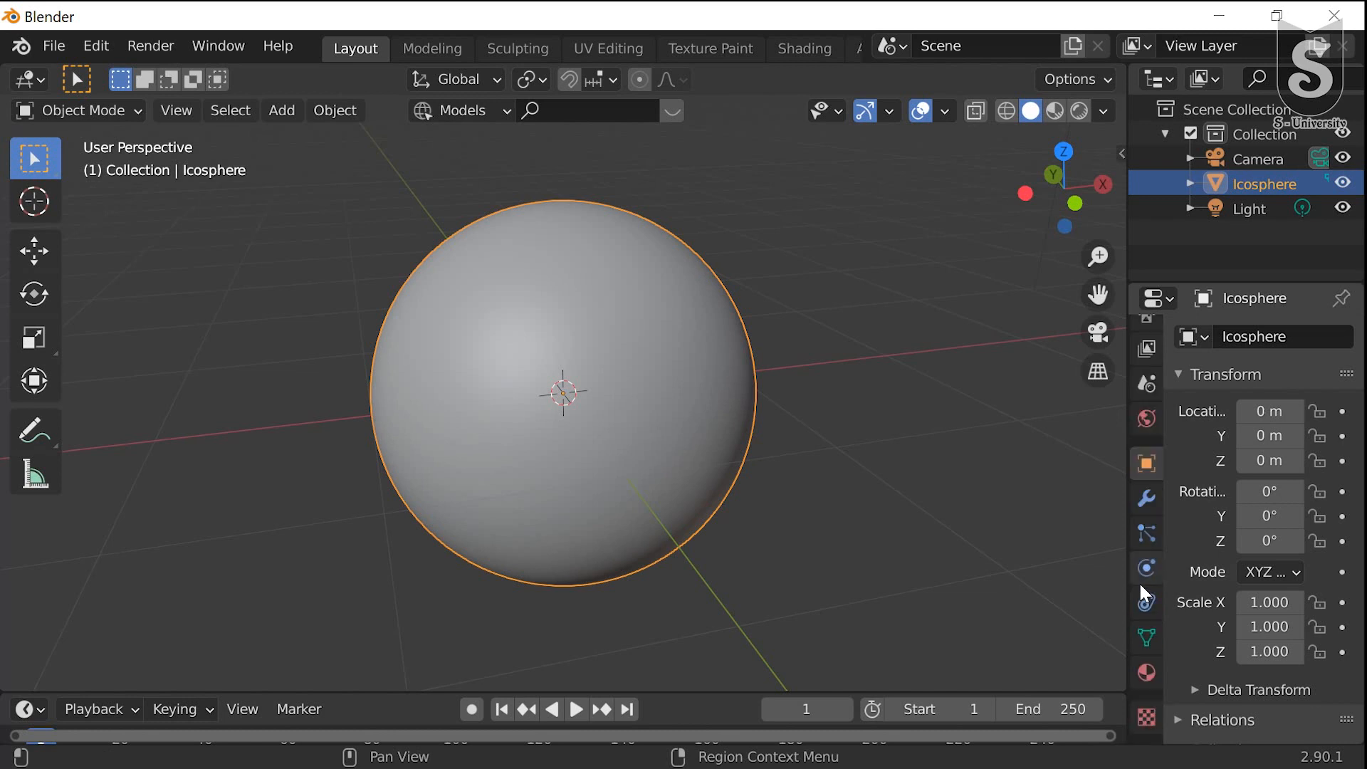
{"action": "left_click", "coordinate": [1148, 671]}
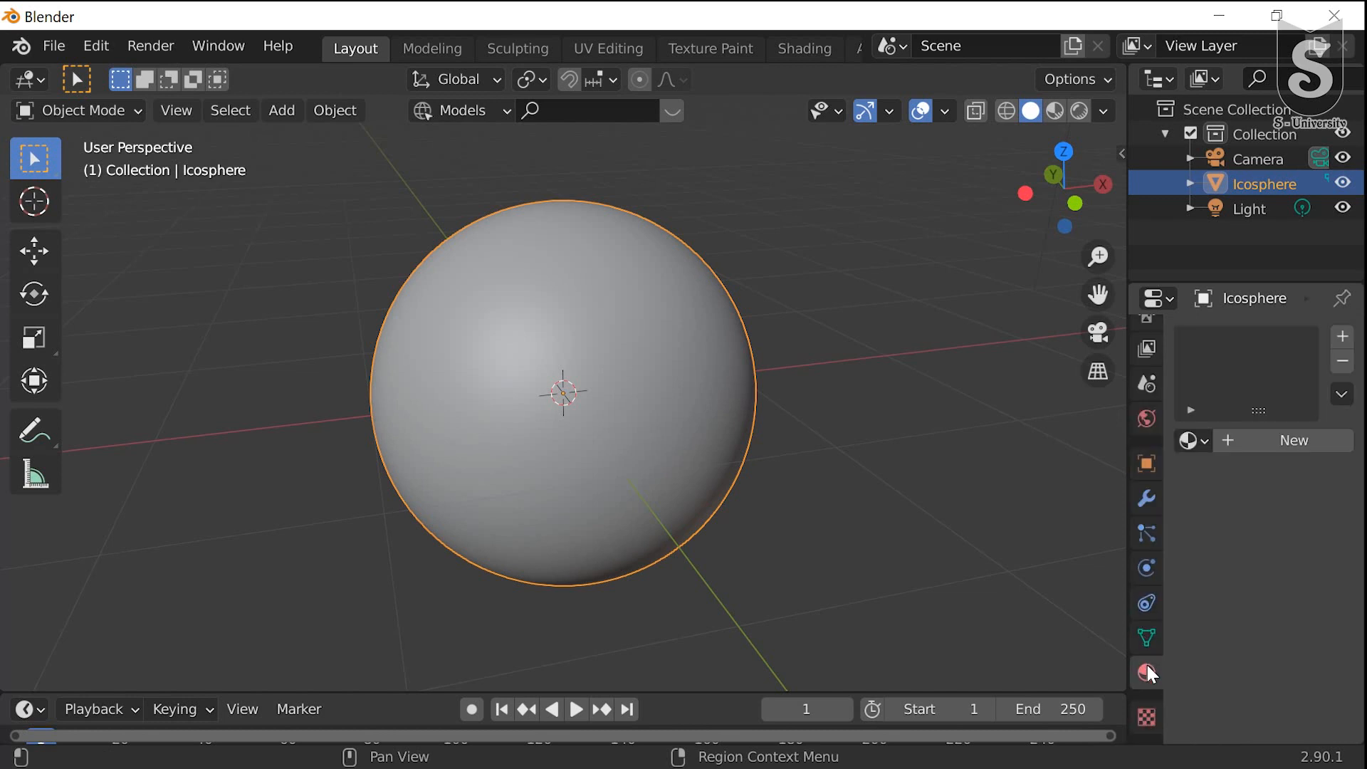
{"action": "left_click", "coordinate": [1236, 438]}
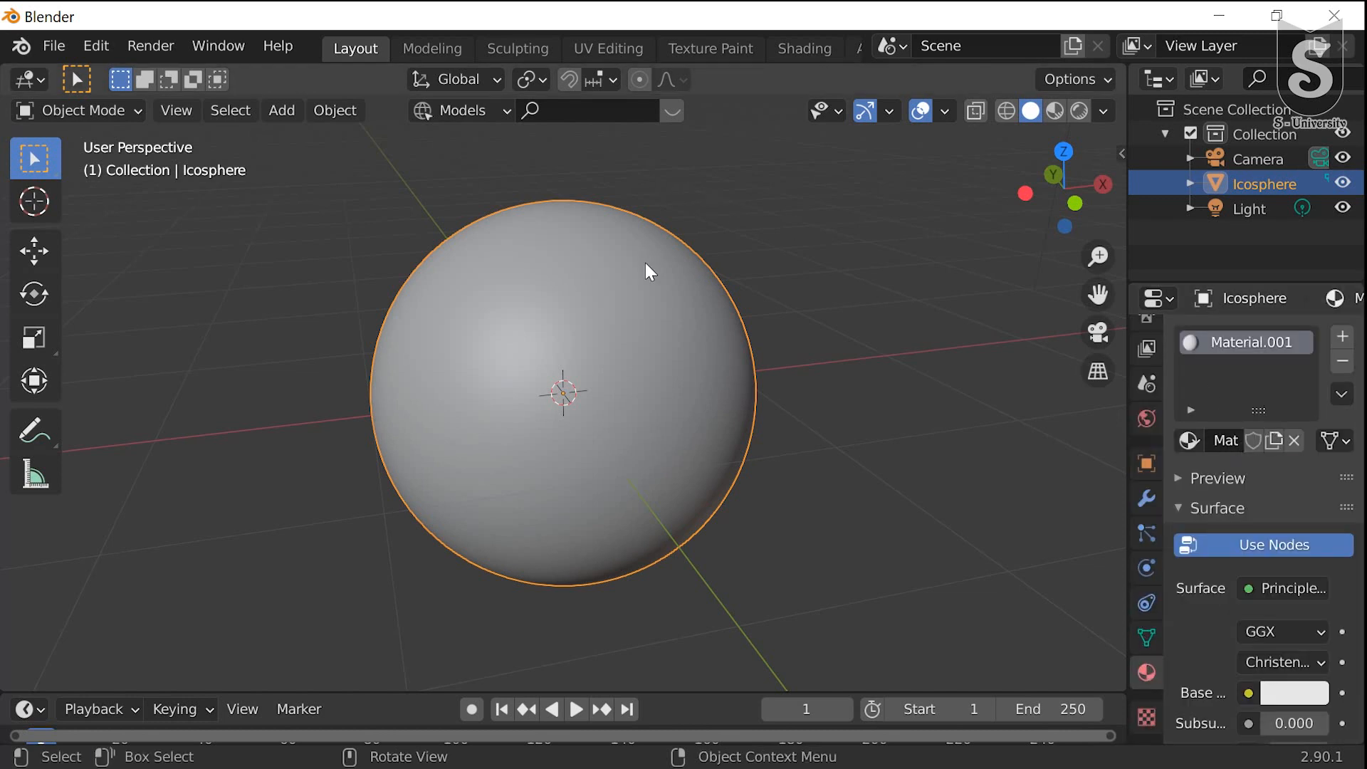
Switch to the Shading workspace and delete the Principled BSDF node from the sphere's material
{"action": "left_click", "coordinate": [805, 48]}
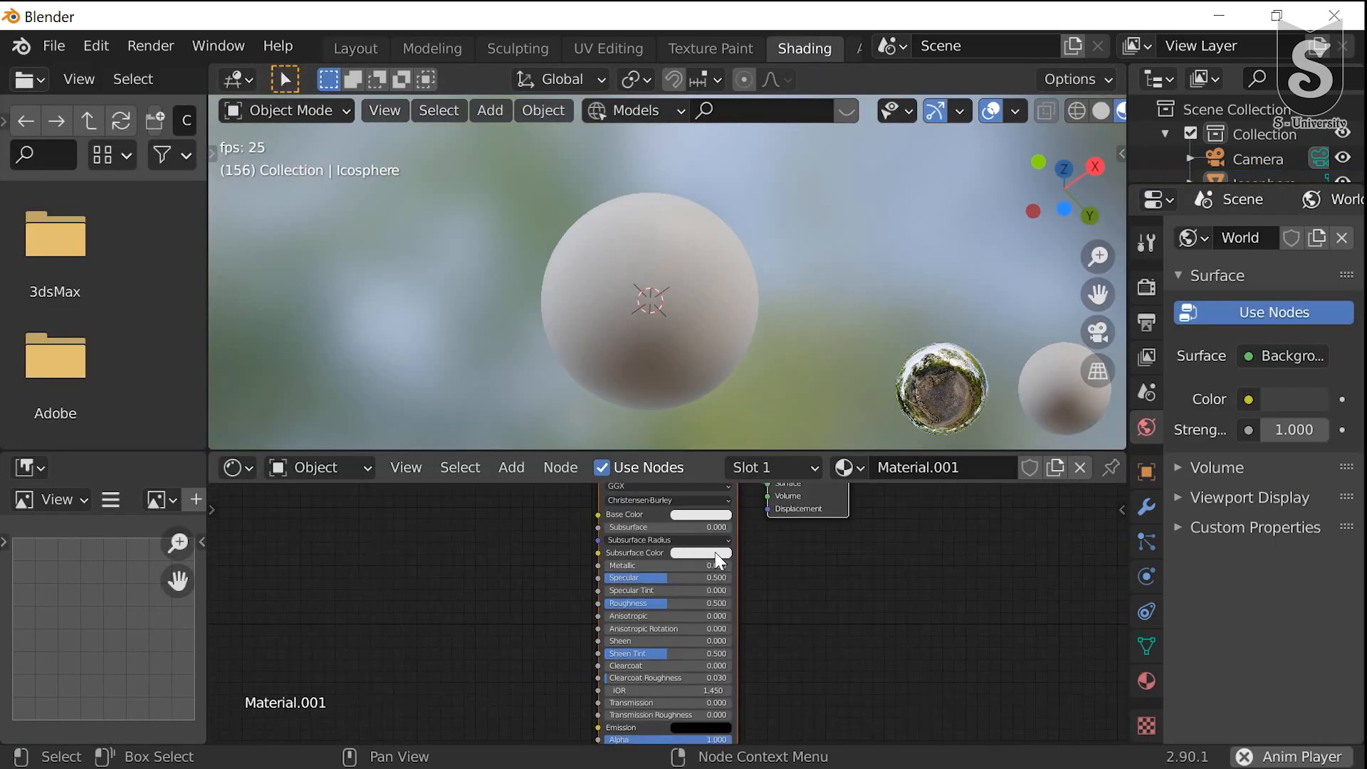
{"action": "scroll", "coordinate": [790, 545], "scroll_direction": "down", "scroll_amount": 2}
{"action": "left_click", "coordinate": [670, 519]}
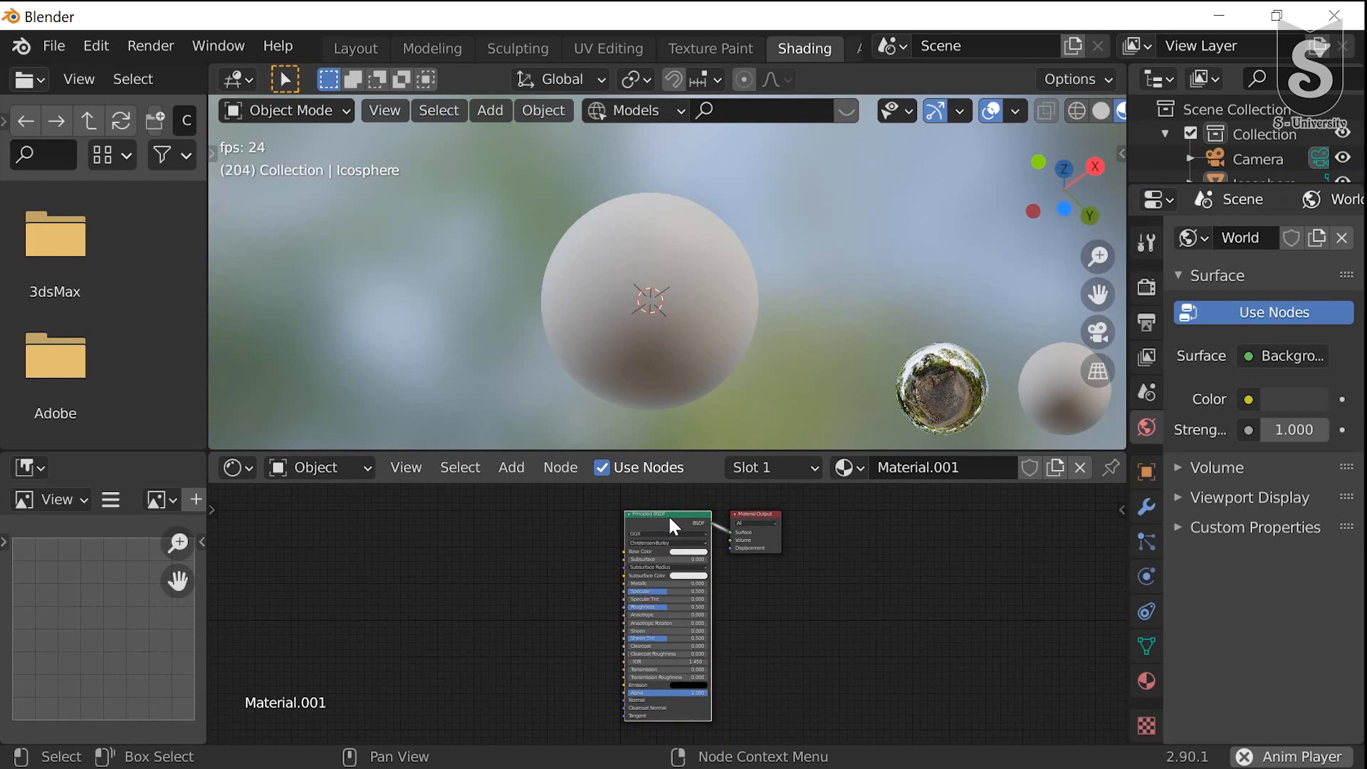
{"action": "key", "text": "x"}
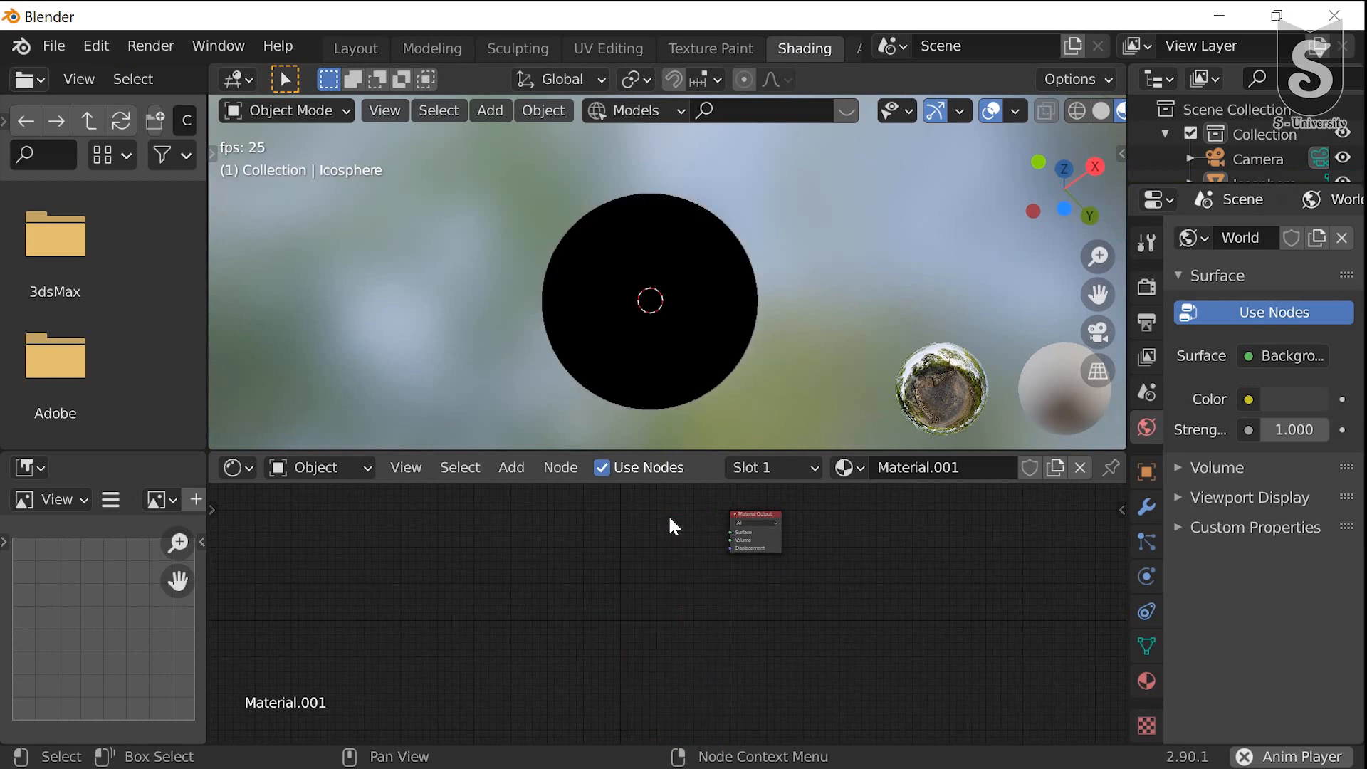
Add a Mix Shader node beside the Material Output and connect its Shader output to the Surface input
{"action": "scroll", "coordinate": [673, 525], "scroll_direction": "up", "scroll_amount": 1}
{"action": "scroll", "coordinate": [676, 533], "scroll_direction": "up", "scroll_amount": 2}
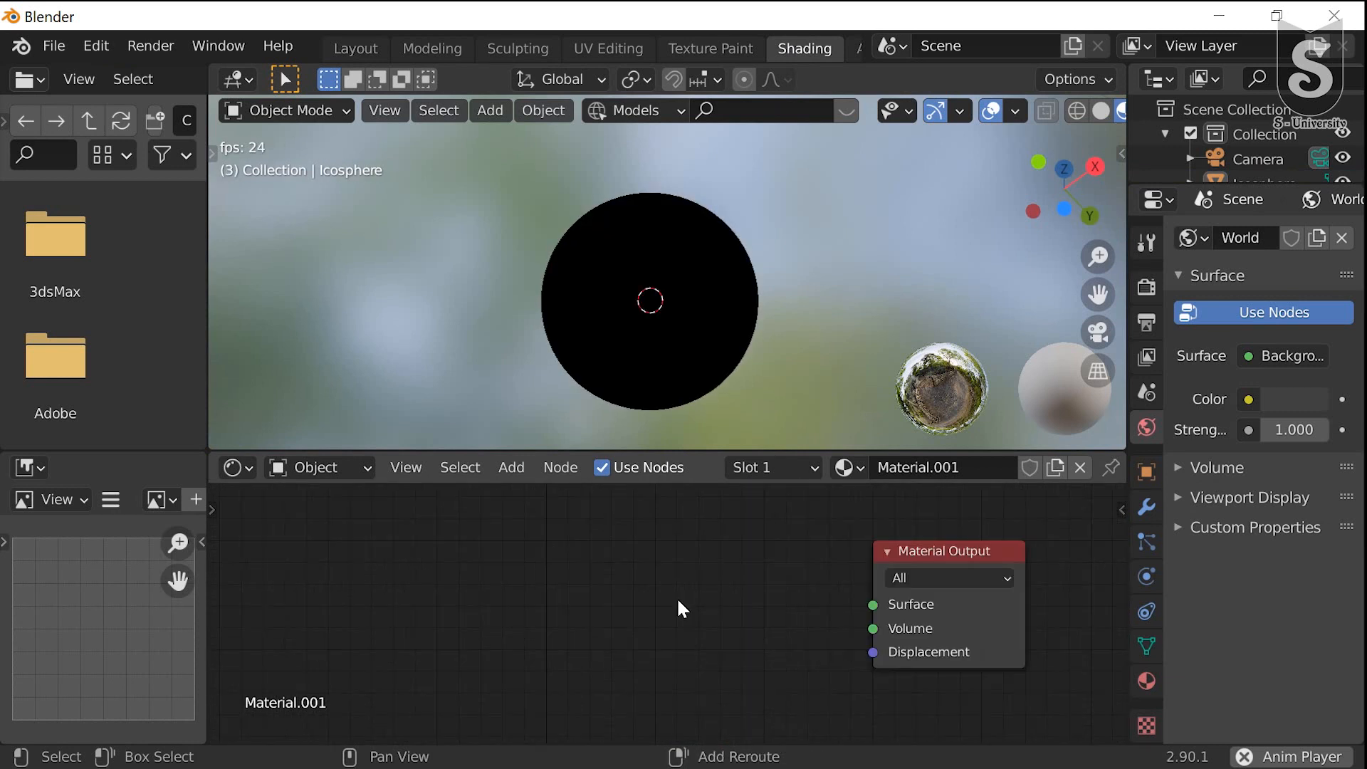
{"action": "key", "text": "shift+a"}
{"action": "mouse_move", "coordinate": [678, 600]}
{"action": "left_click", "coordinate": [698, 485]}
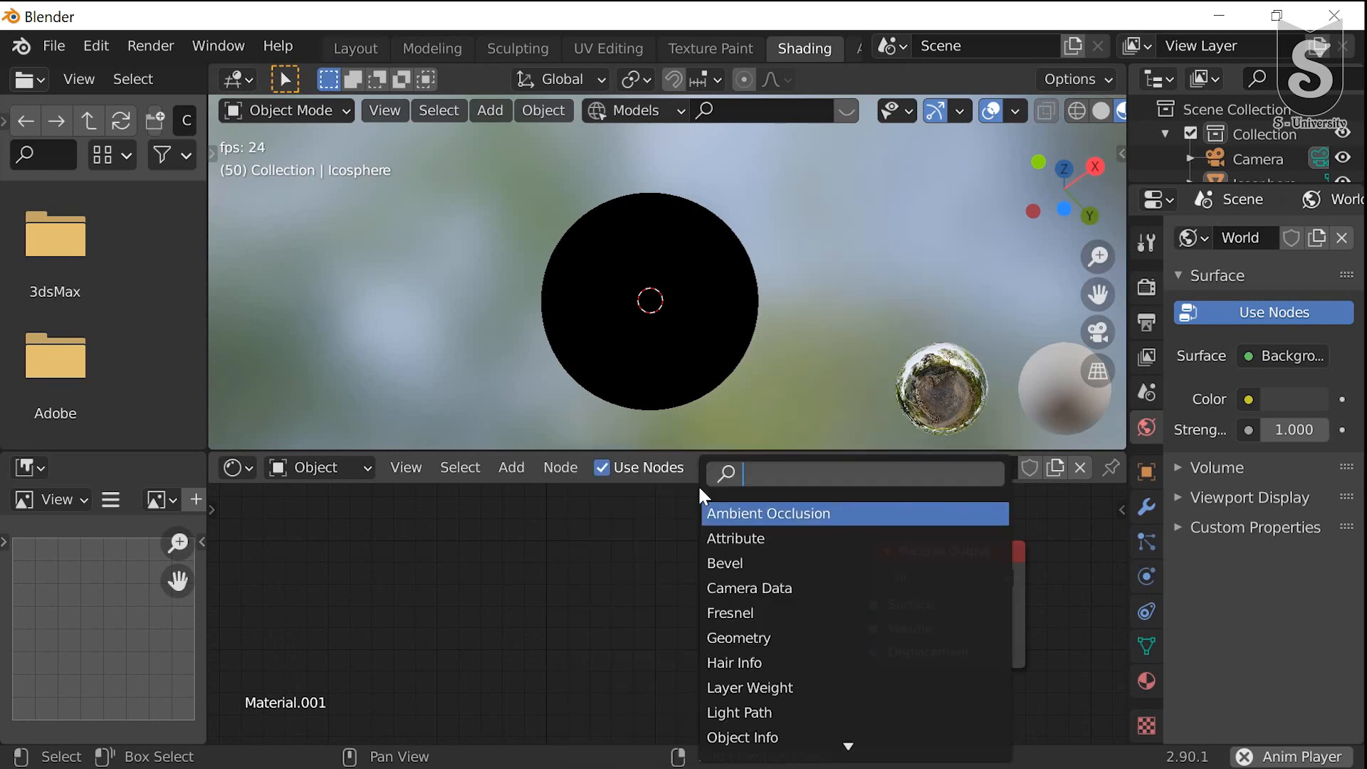
{"action": "type", "text": "mix"}
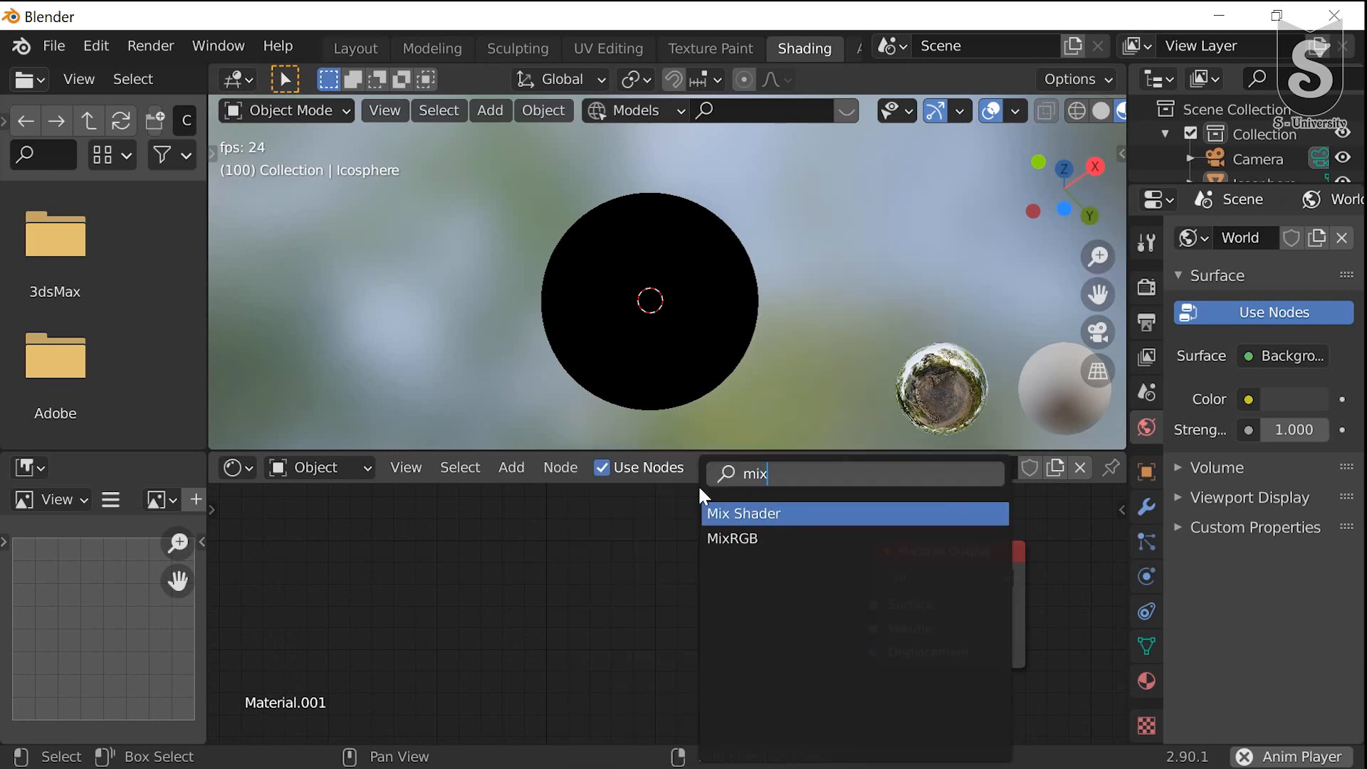
{"action": "left_click", "coordinate": [778, 512]}
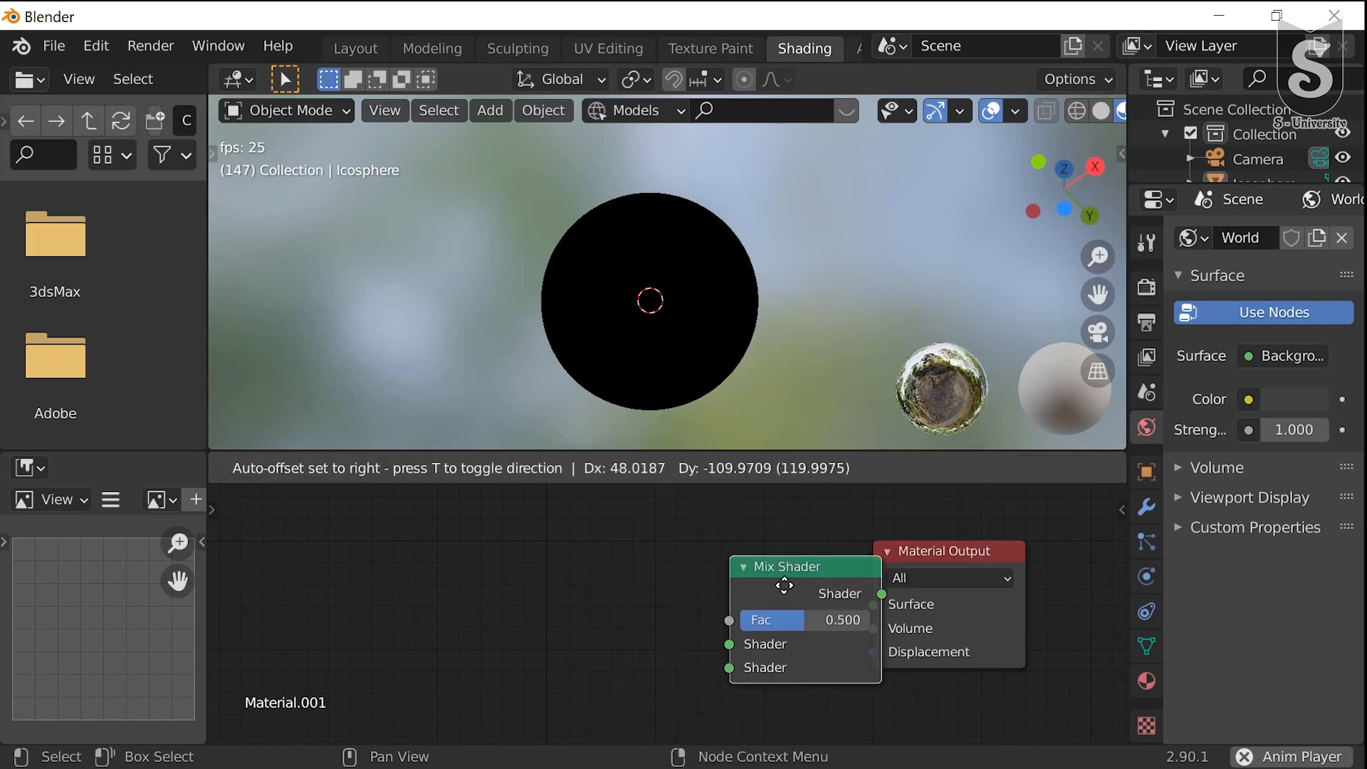
{"action": "left_click", "coordinate": [739, 562]}
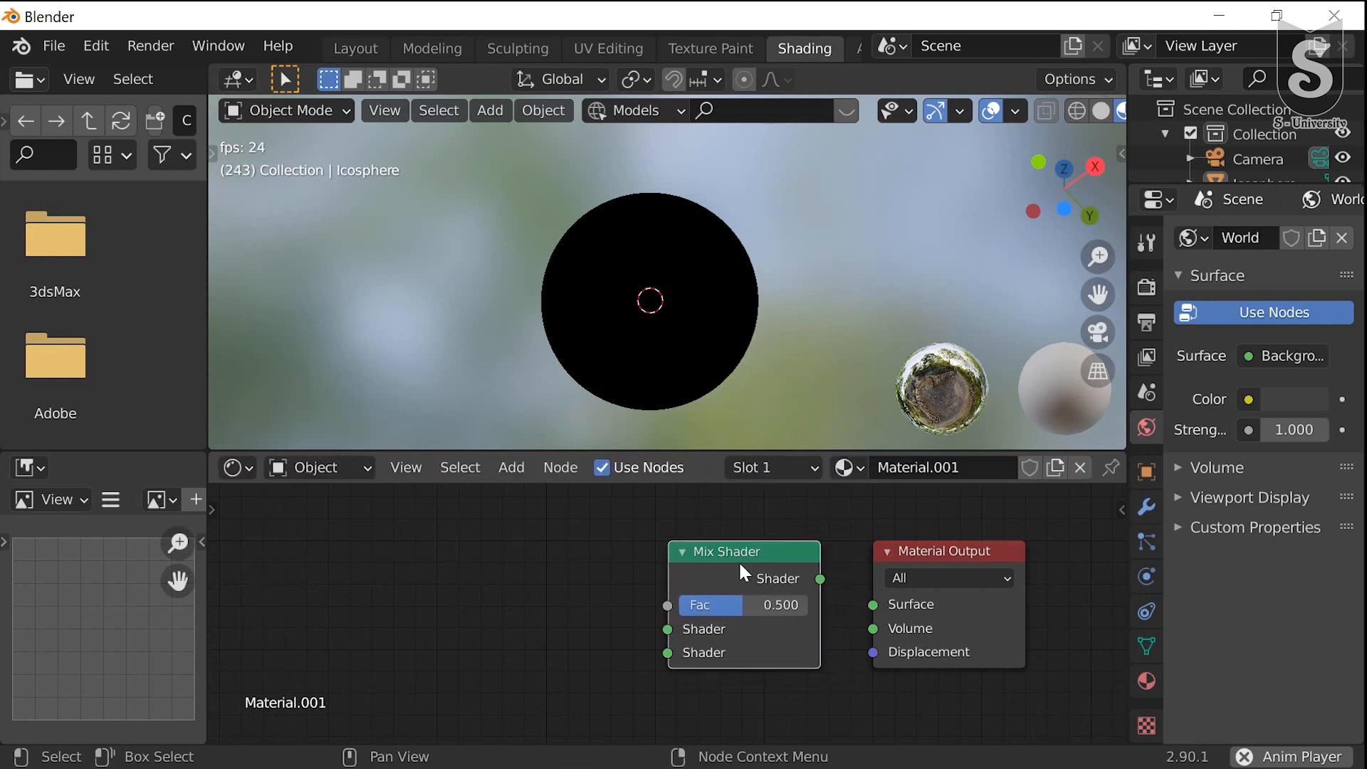
{"action": "left_click_drag", "start_coordinate": [821, 579], "coordinate": [875, 618]}
Add a ColorRamp node before the Mix Shader and connect its Color output to the Mix Shader's Fac input
{"action": "middle_click_drag", "start_coordinate": [556, 595], "coordinate": [741, 590]}
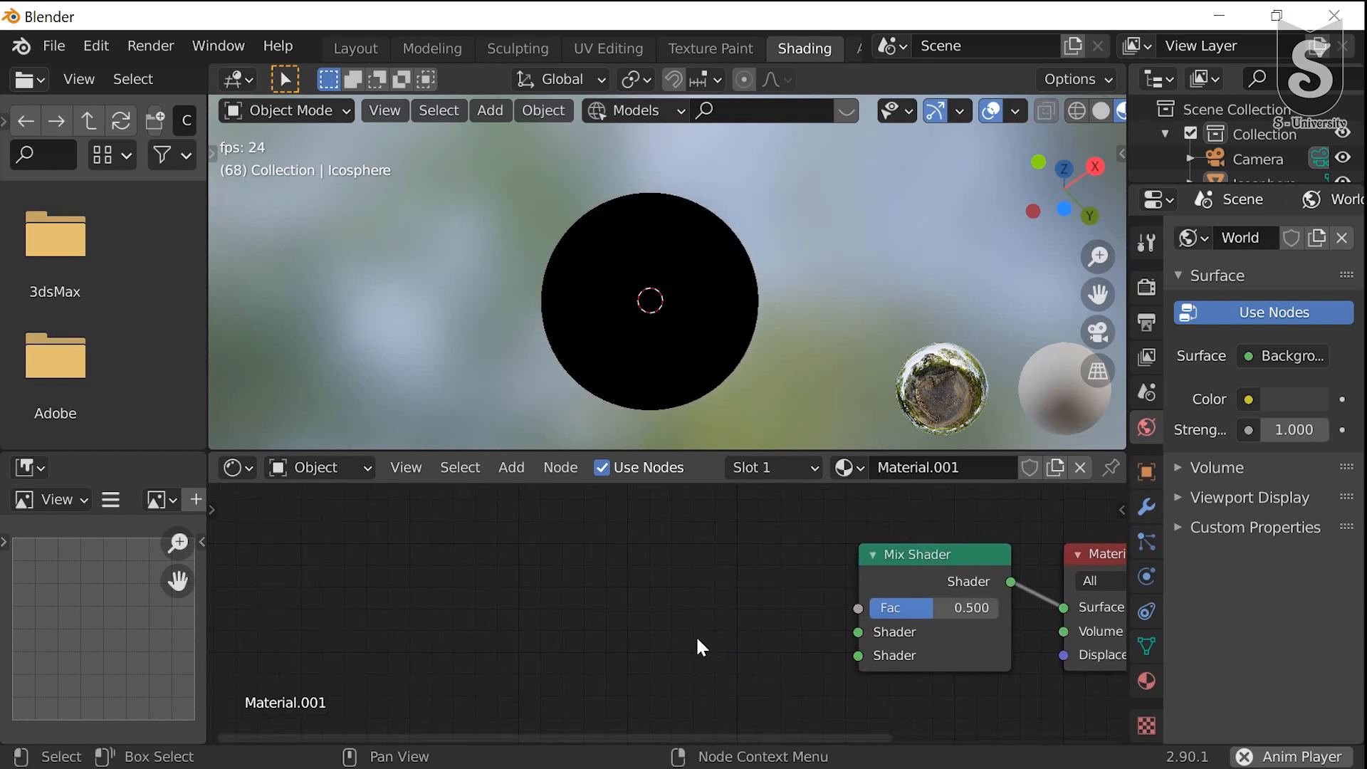
{"action": "key", "text": "shift+a"}
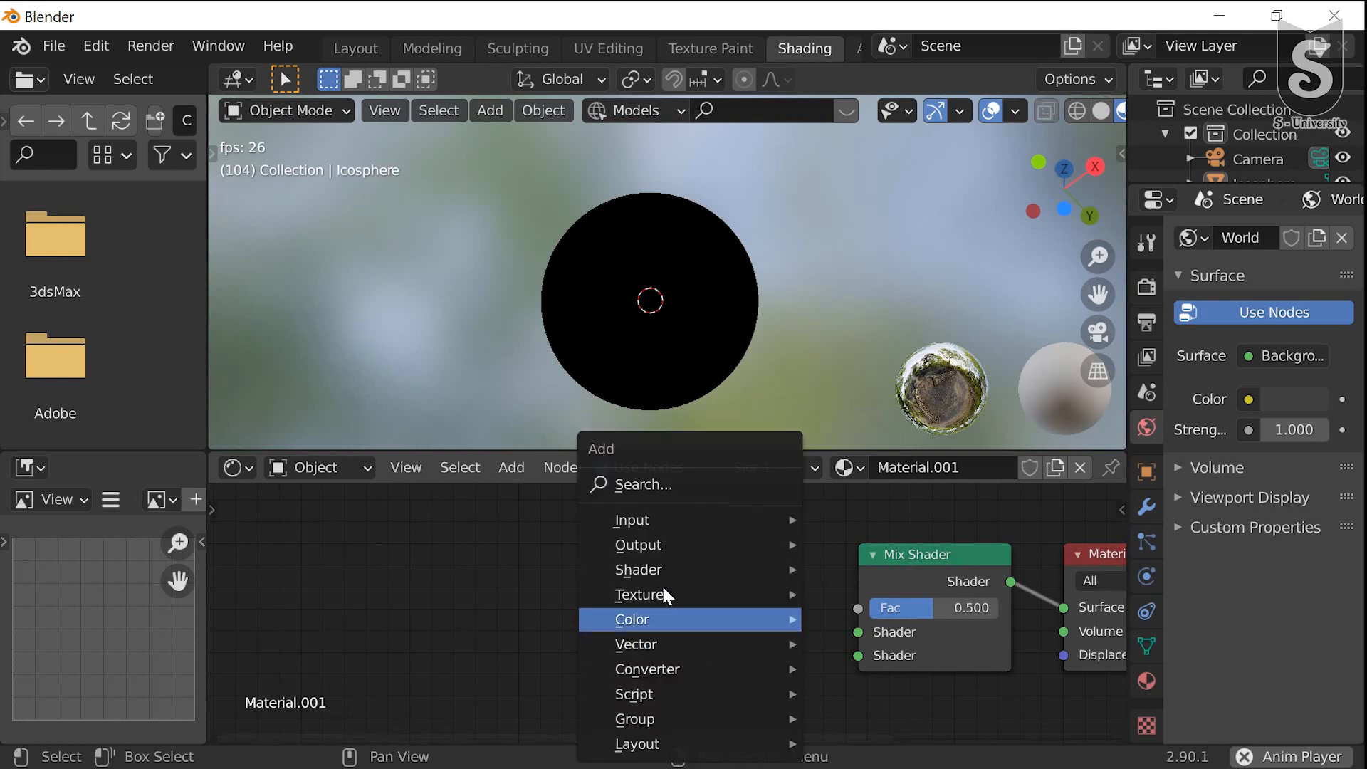
{"action": "left_click", "coordinate": [674, 489]}
{"action": "type", "text": "colo"}
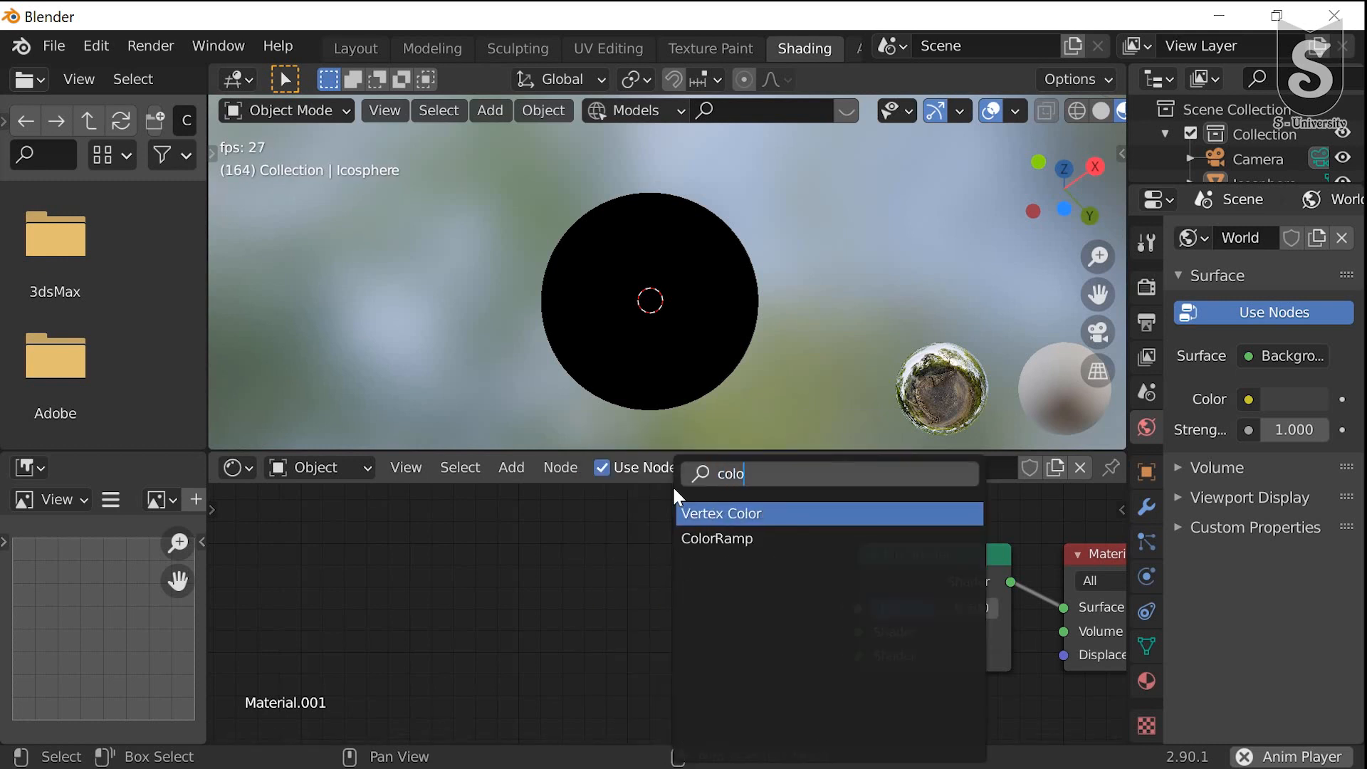
{"action": "left_click", "coordinate": [712, 539]}
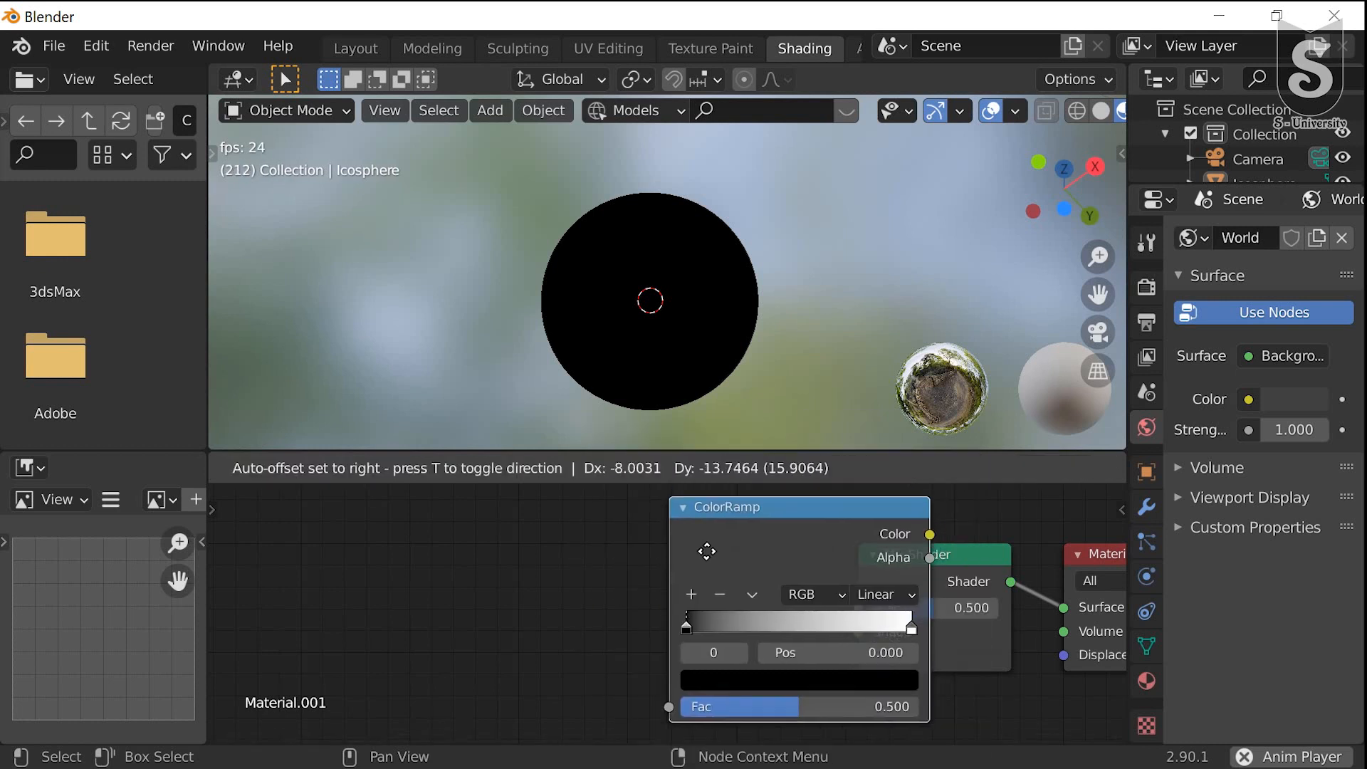
{"action": "left_click", "coordinate": [680, 518]}
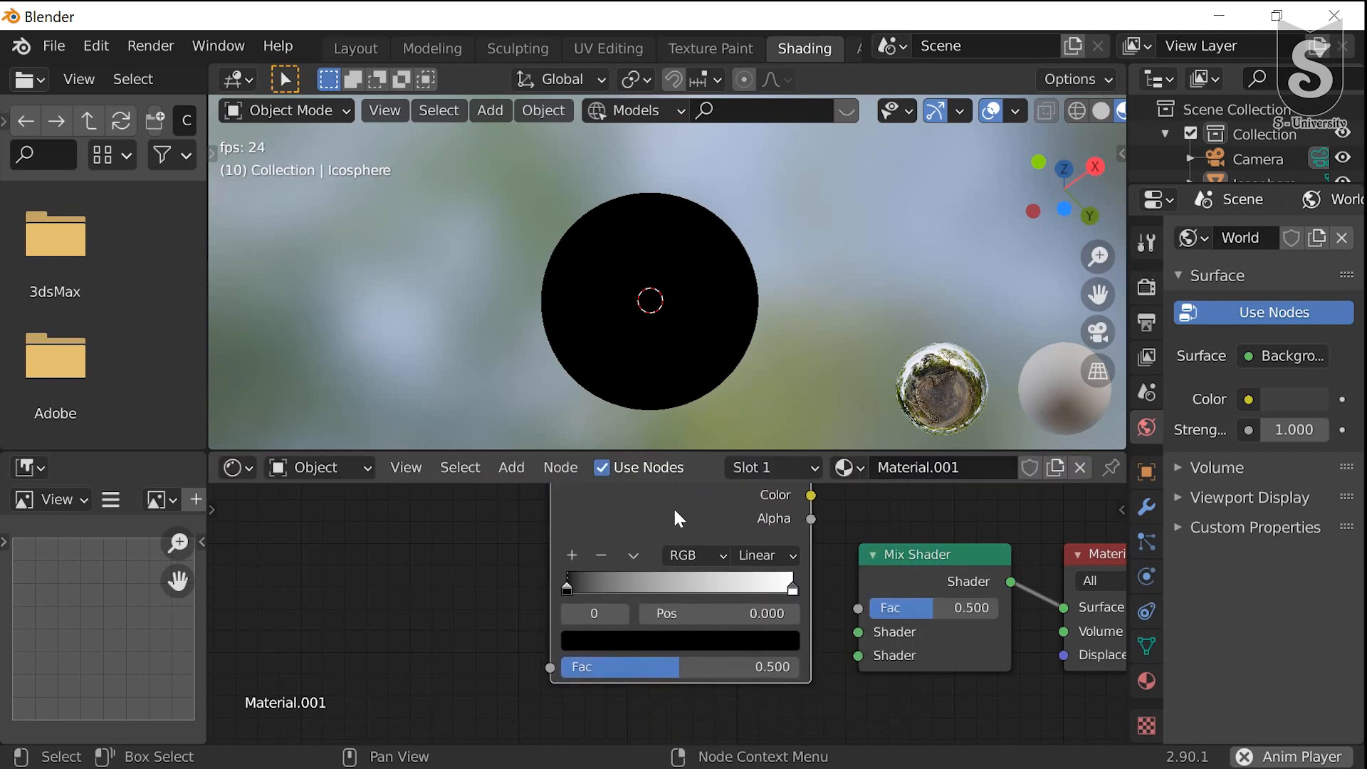
{"action": "left_click_drag", "start_coordinate": [812, 495], "coordinate": [831, 547]}
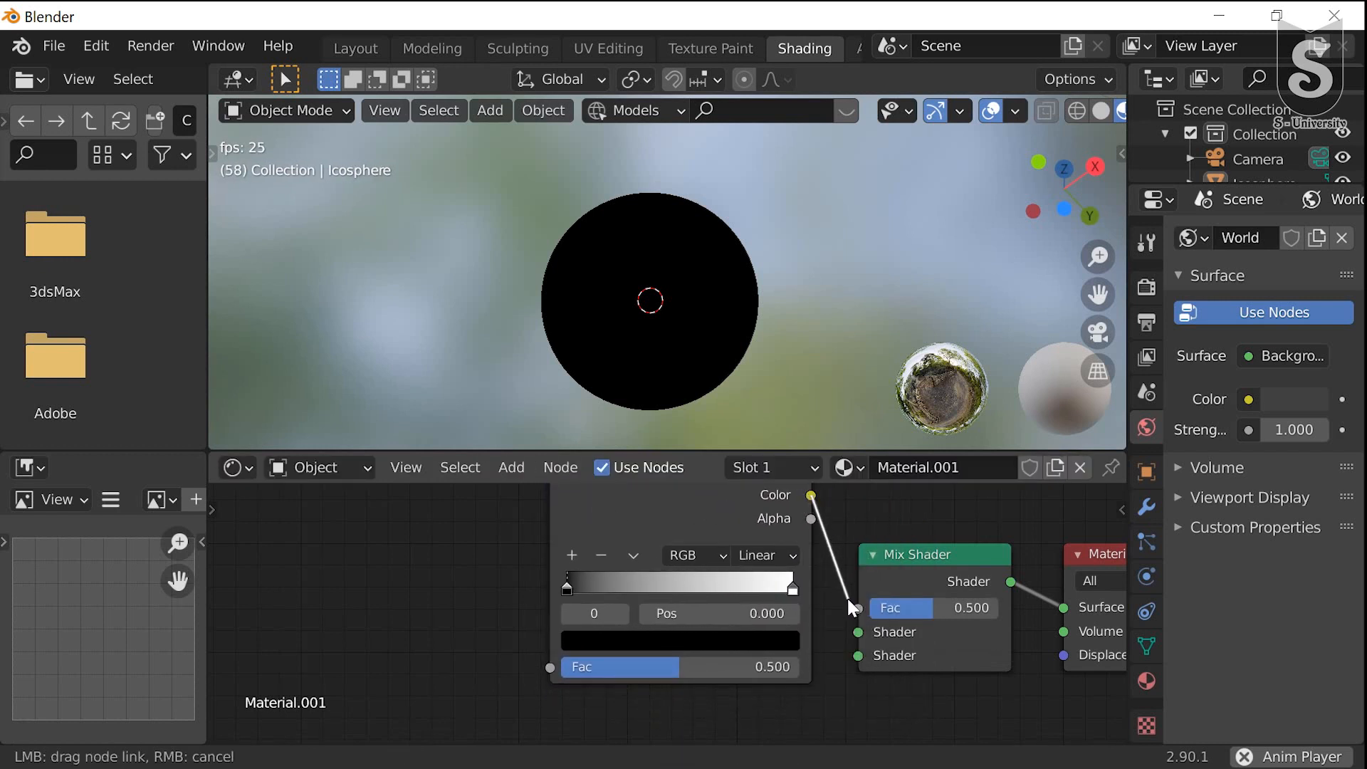
{"action": "left_click_drag", "start_coordinate": [848, 598], "coordinate": [852, 603]}
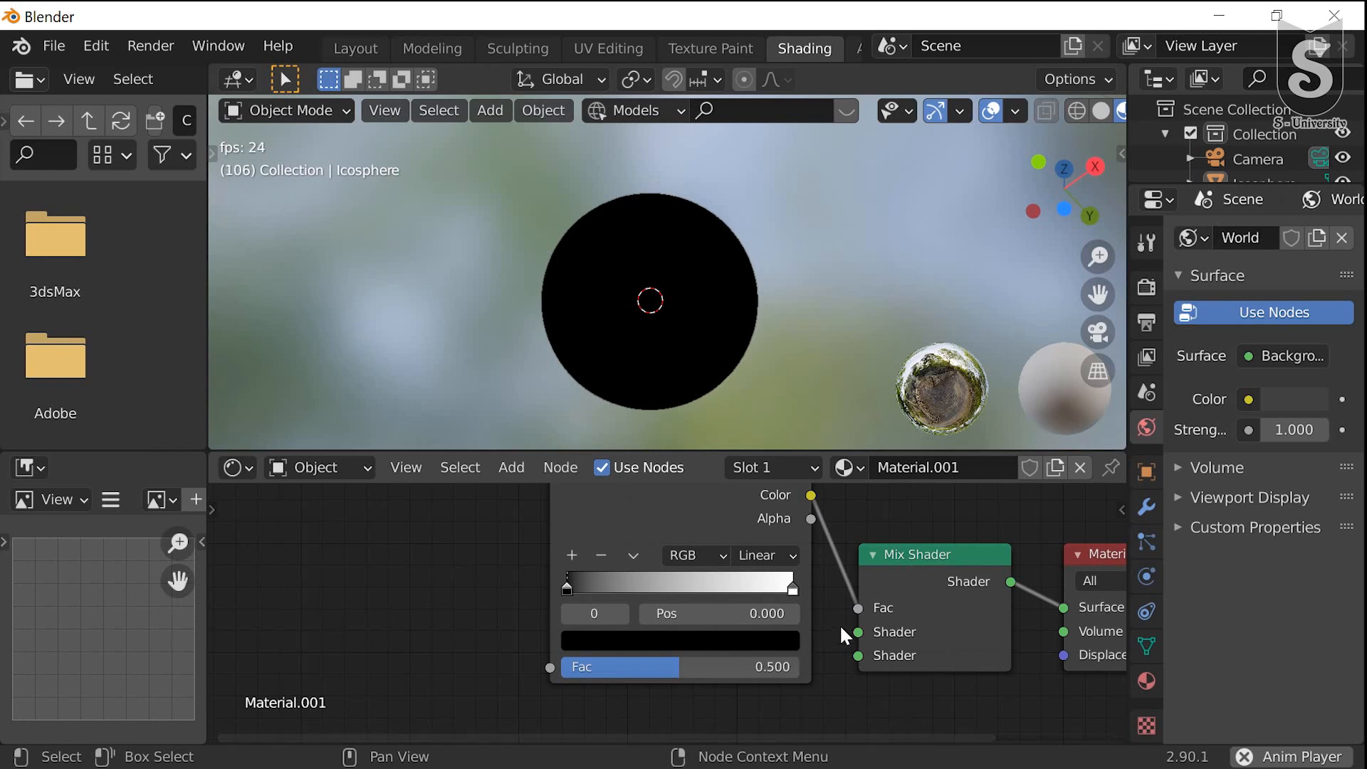
Add an Emission node below the ColorRamp and connect its Emission output to the Mix Shader's first Shader input
{"action": "scroll", "coordinate": [844, 612], "scroll_direction": "down", "scroll_amount": 4, "text": "shift"}
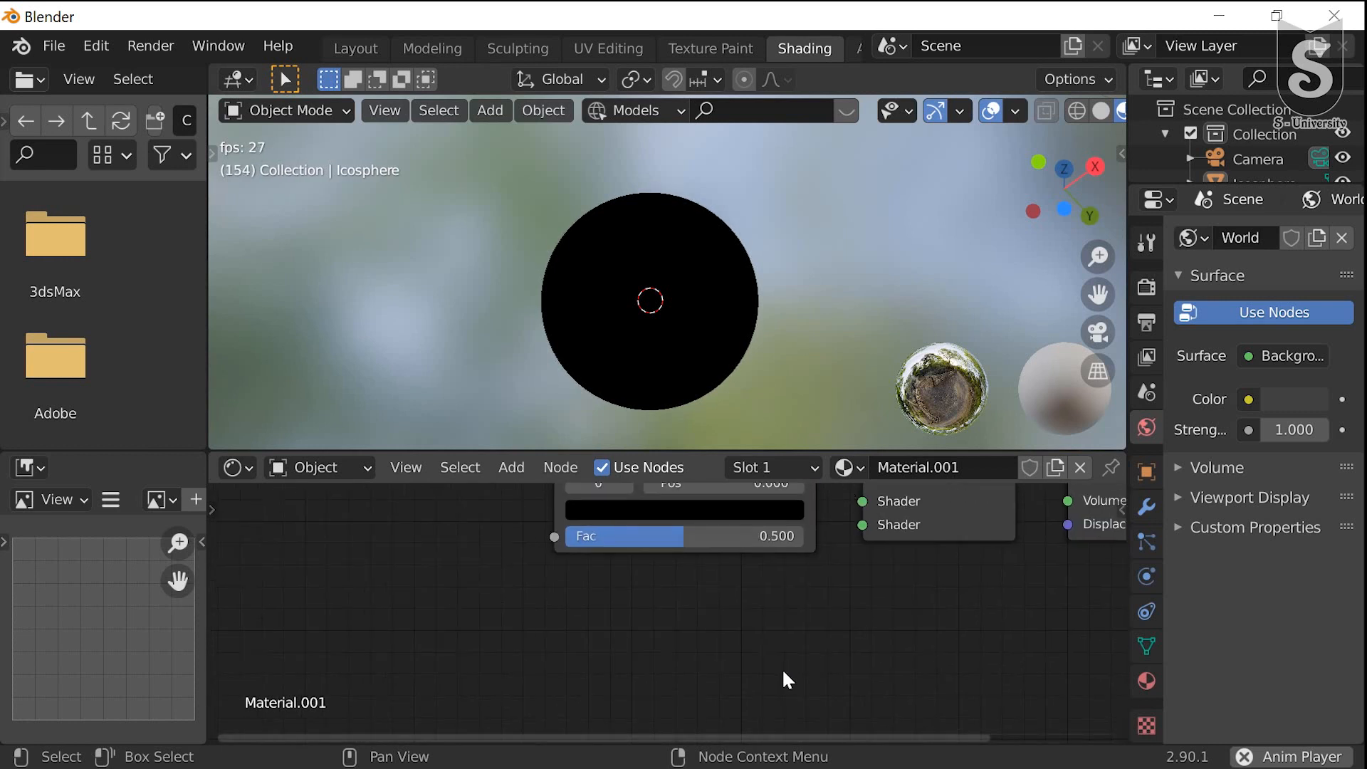
{"action": "key", "text": "shift+a"}
{"action": "left_click", "coordinate": [750, 480]}
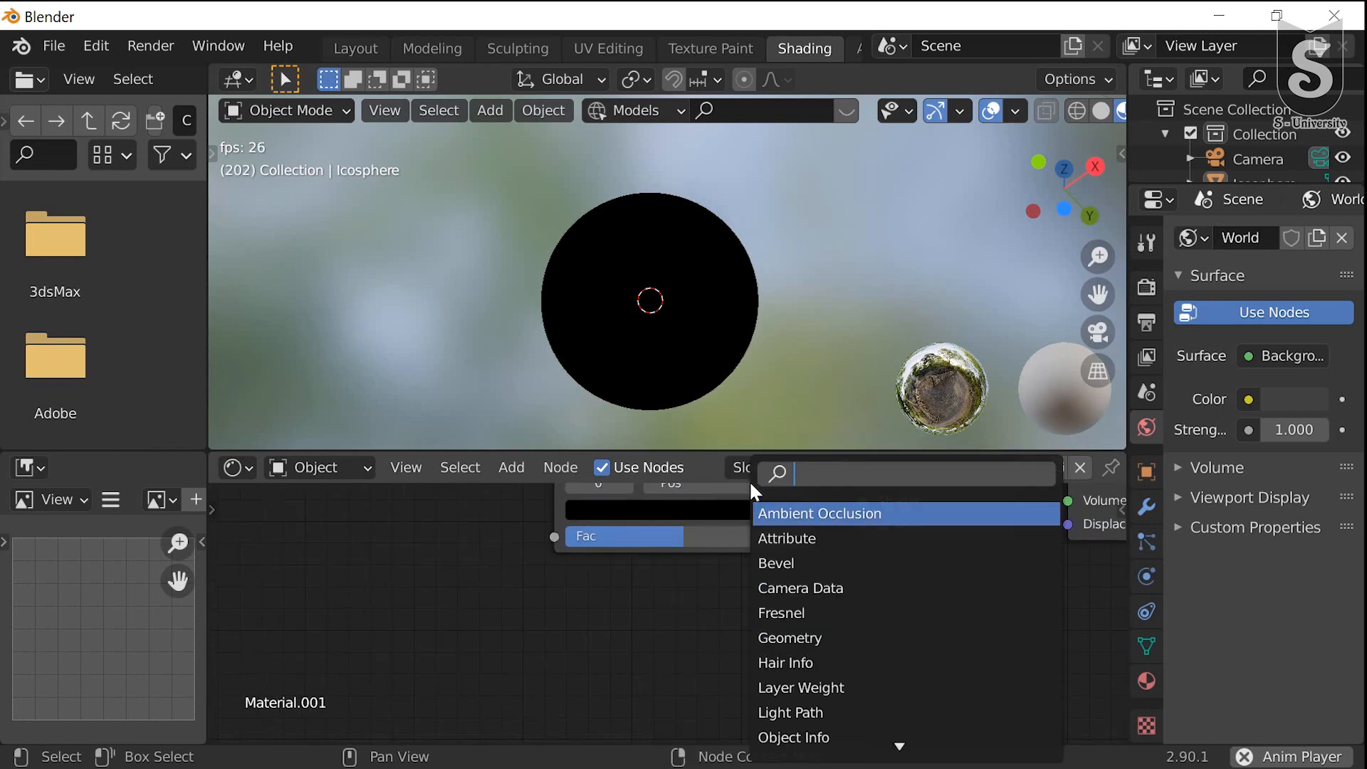
{"action": "type", "text": "emi"}
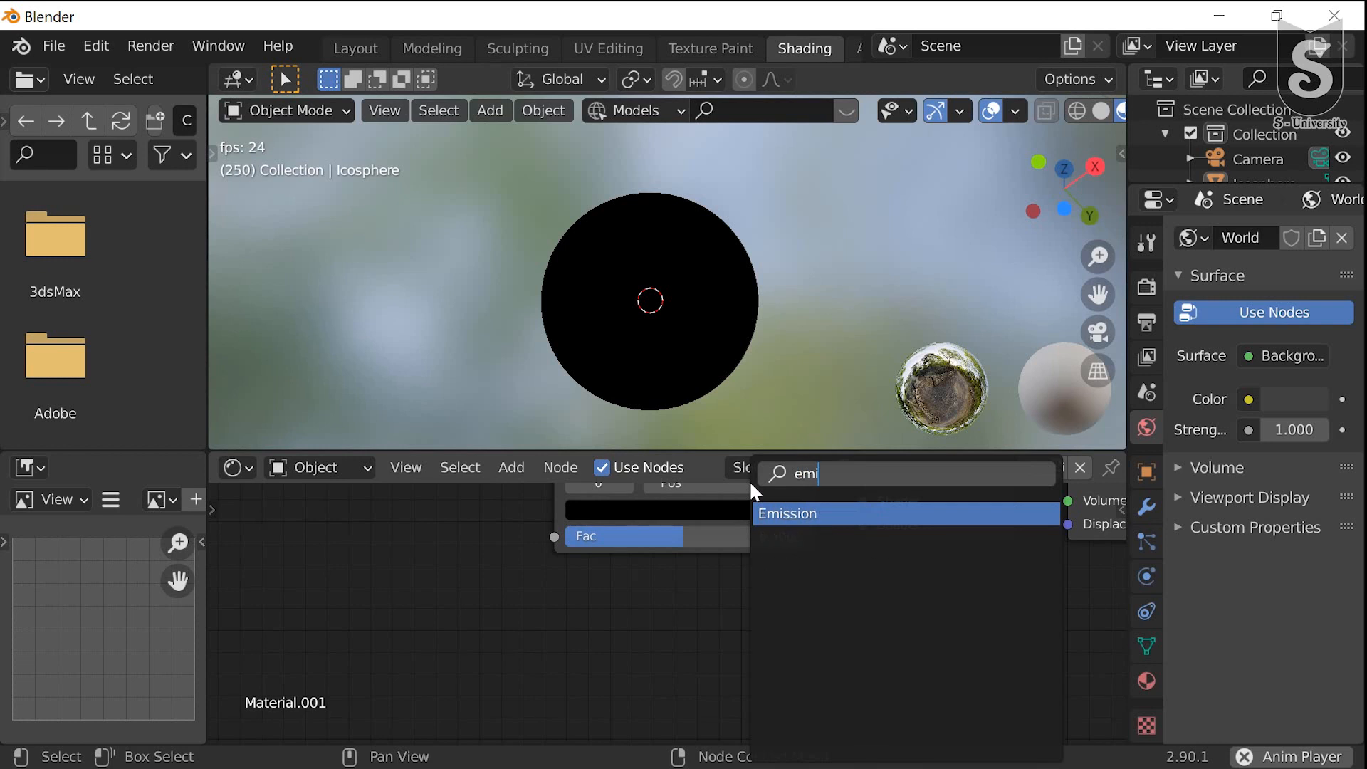
{"action": "left_click", "coordinate": [843, 513]}
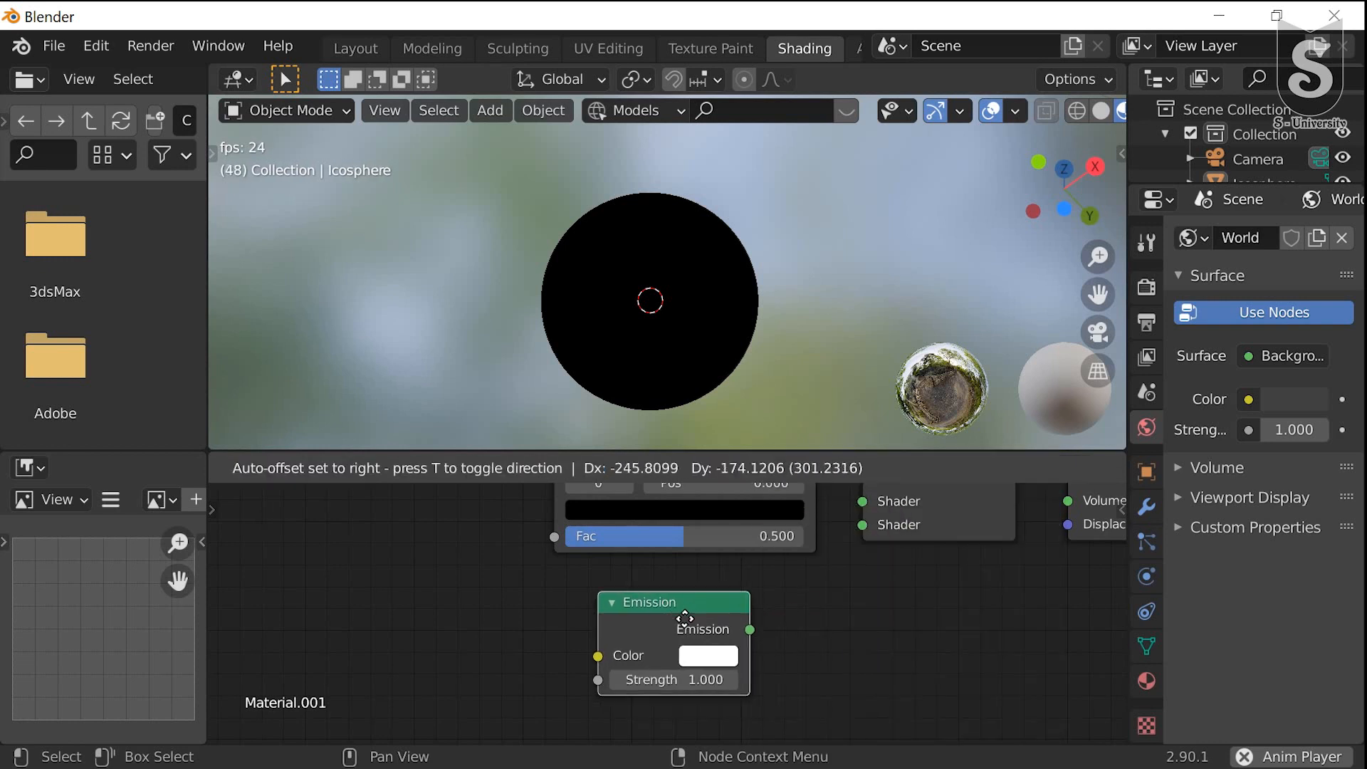
{"action": "left_click", "coordinate": [707, 611]}
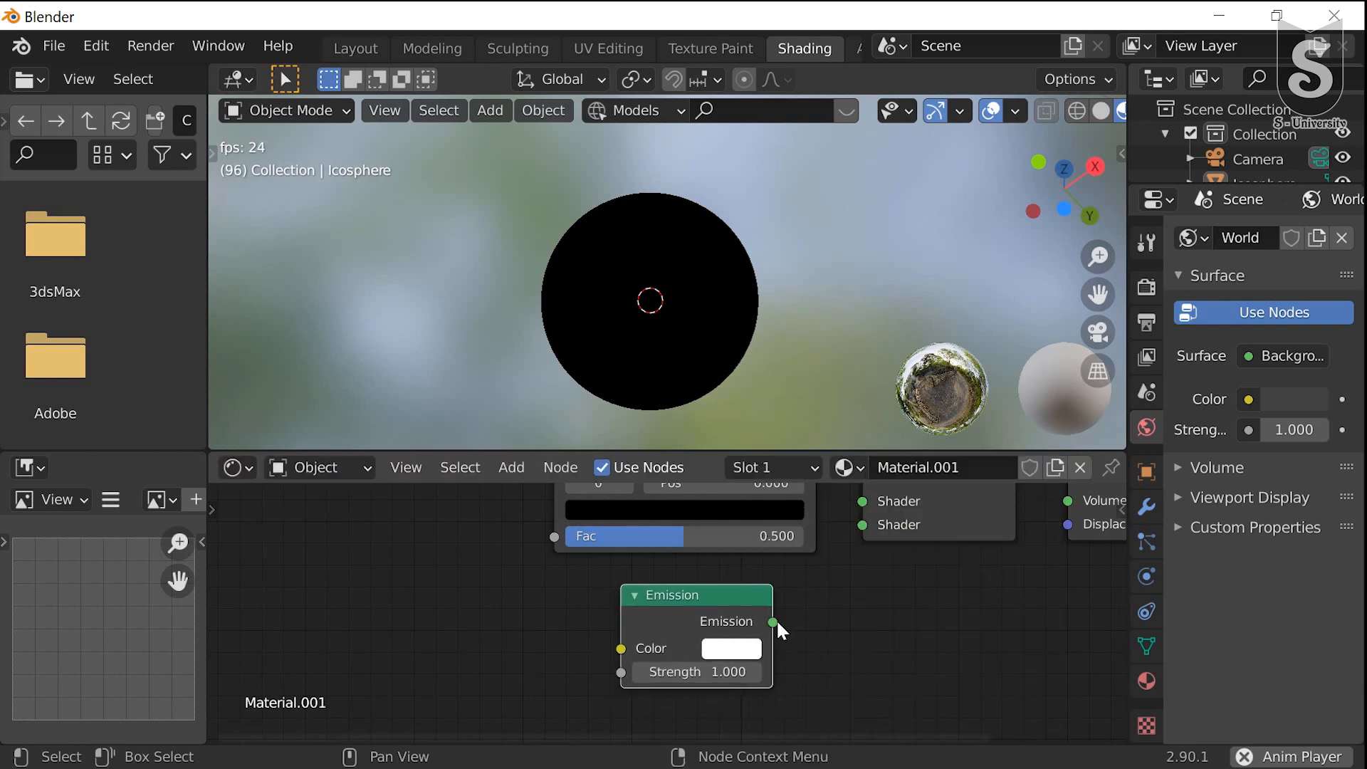
{"action": "left_click_drag", "start_coordinate": [773, 621], "coordinate": [857, 497]}
Add a Transparent BSDF node below the Emission node and connect its BSDF output to the Mix Shader's second Shader input
{"action": "middle_click_drag", "start_coordinate": [876, 621], "coordinate": [883, 521]}
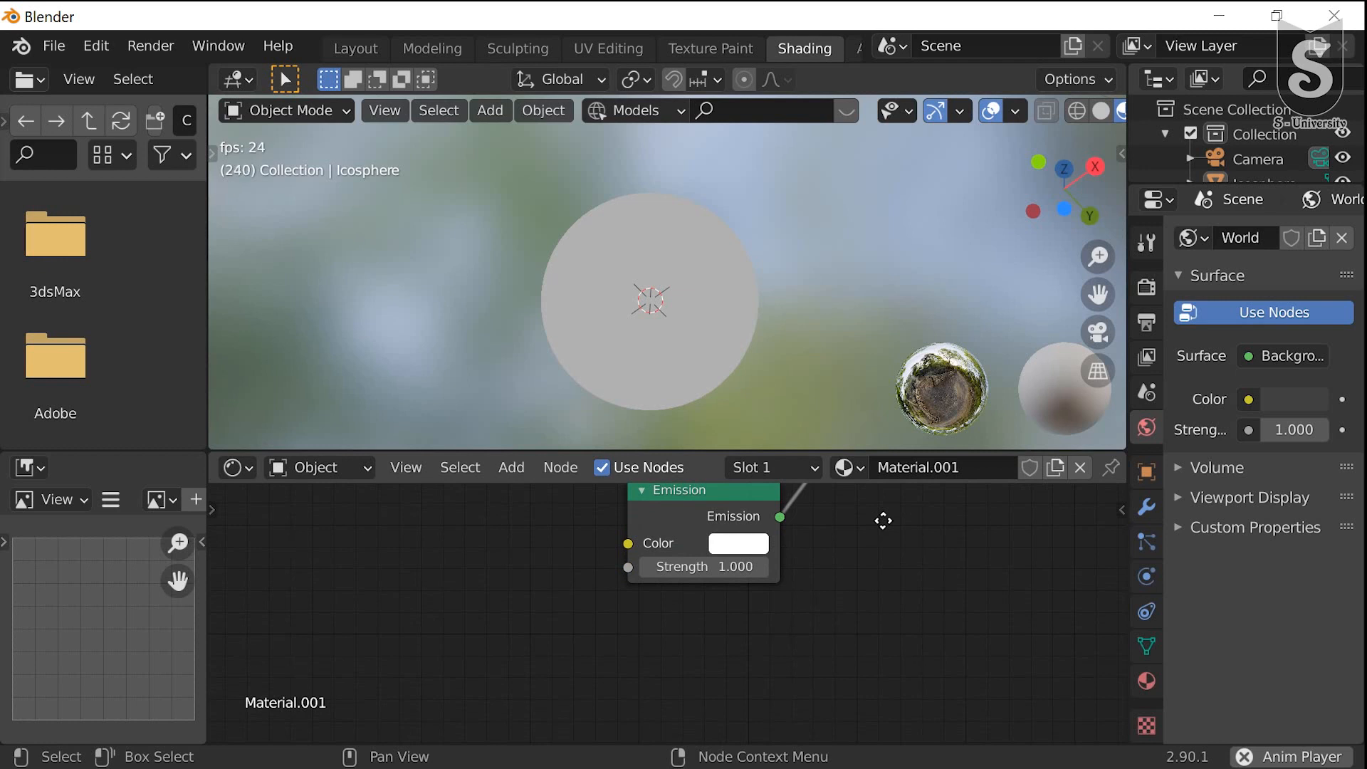
{"action": "key", "text": "shift+a"}
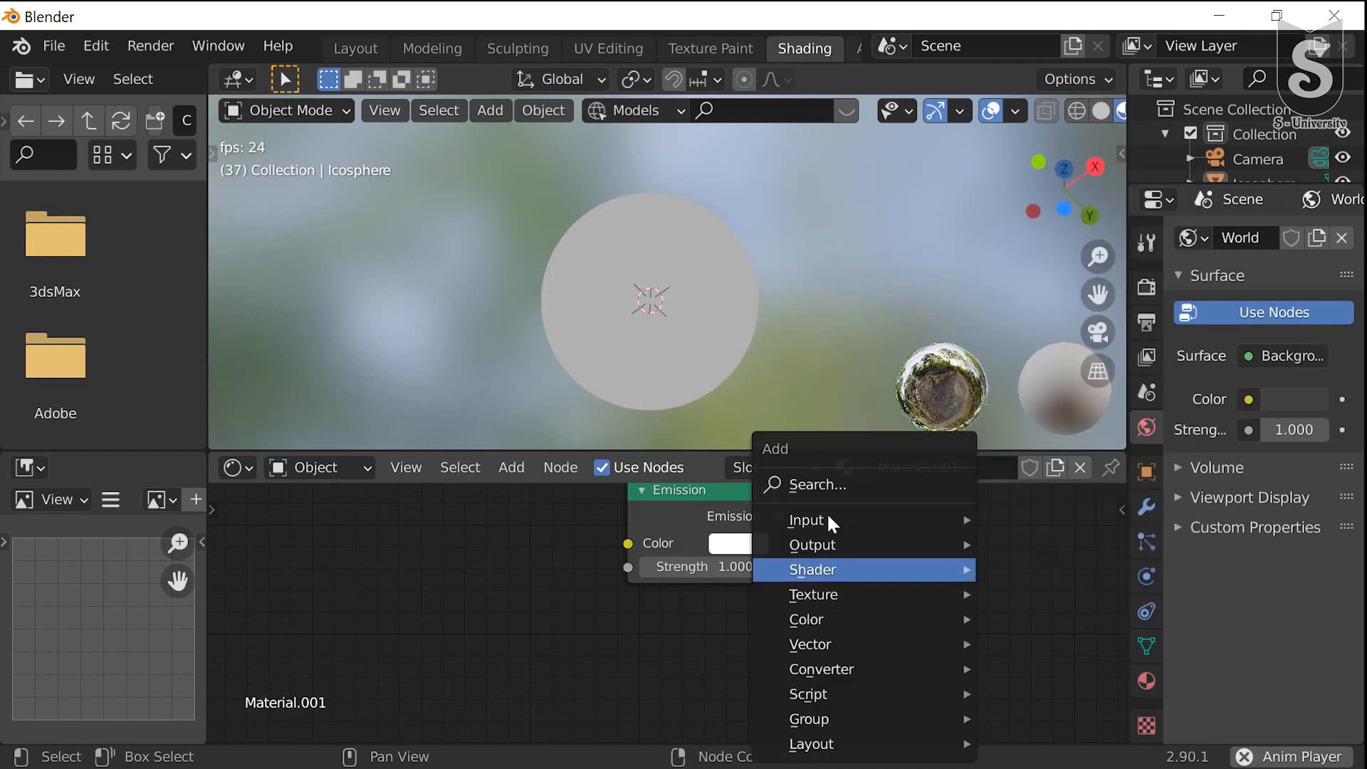
{"action": "left_click", "coordinate": [829, 478]}
{"action": "type", "text": "tran"}
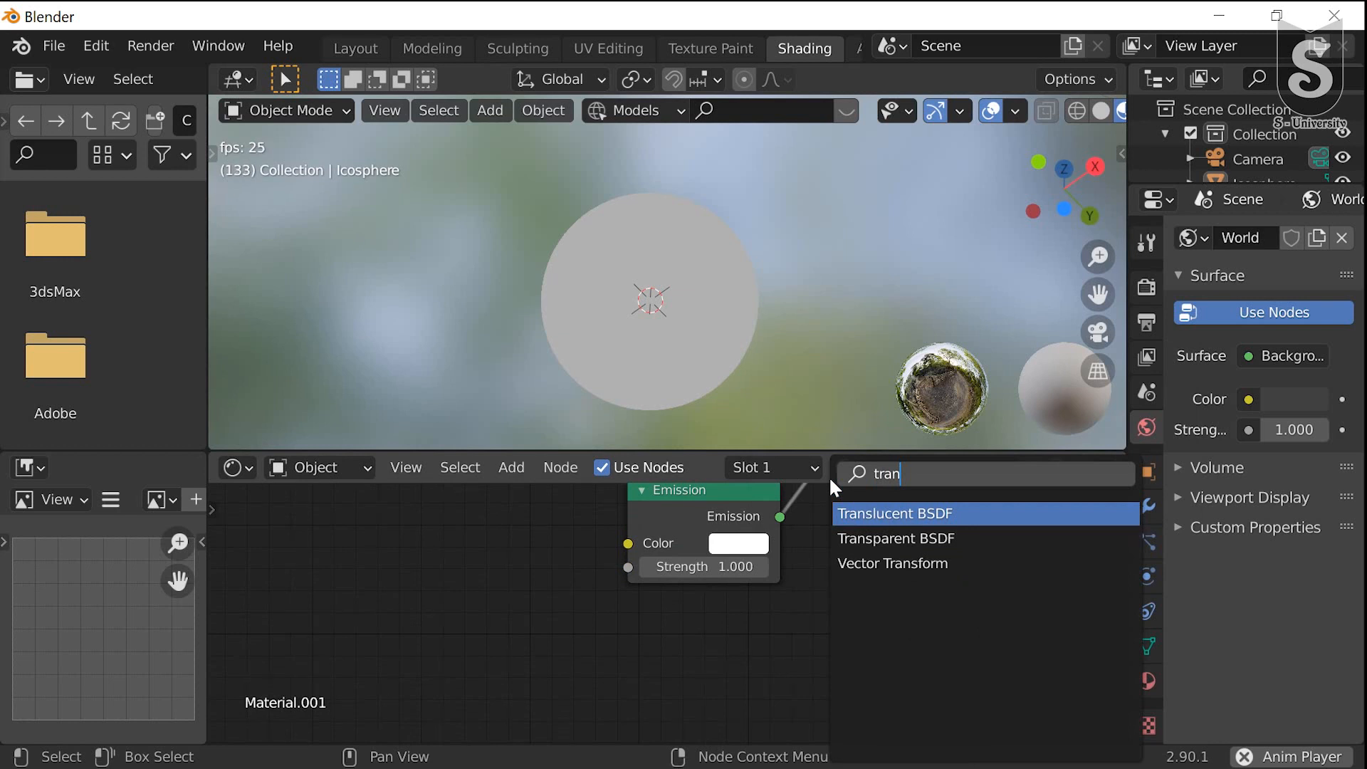
{"action": "left_click", "coordinate": [862, 538]}
{"action": "left_click", "coordinate": [641, 671]}
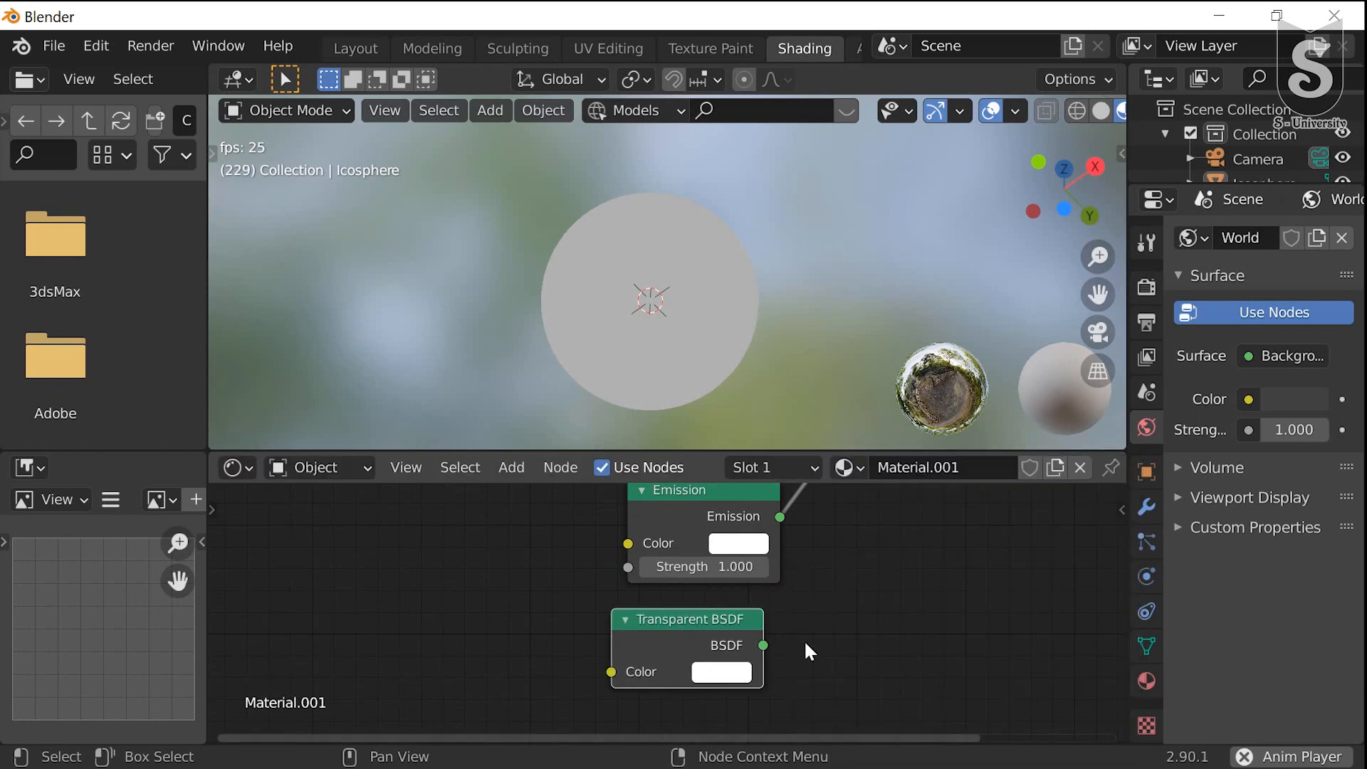
{"action": "scroll", "coordinate": [827, 623], "scroll_direction": "down", "scroll_amount": 3}
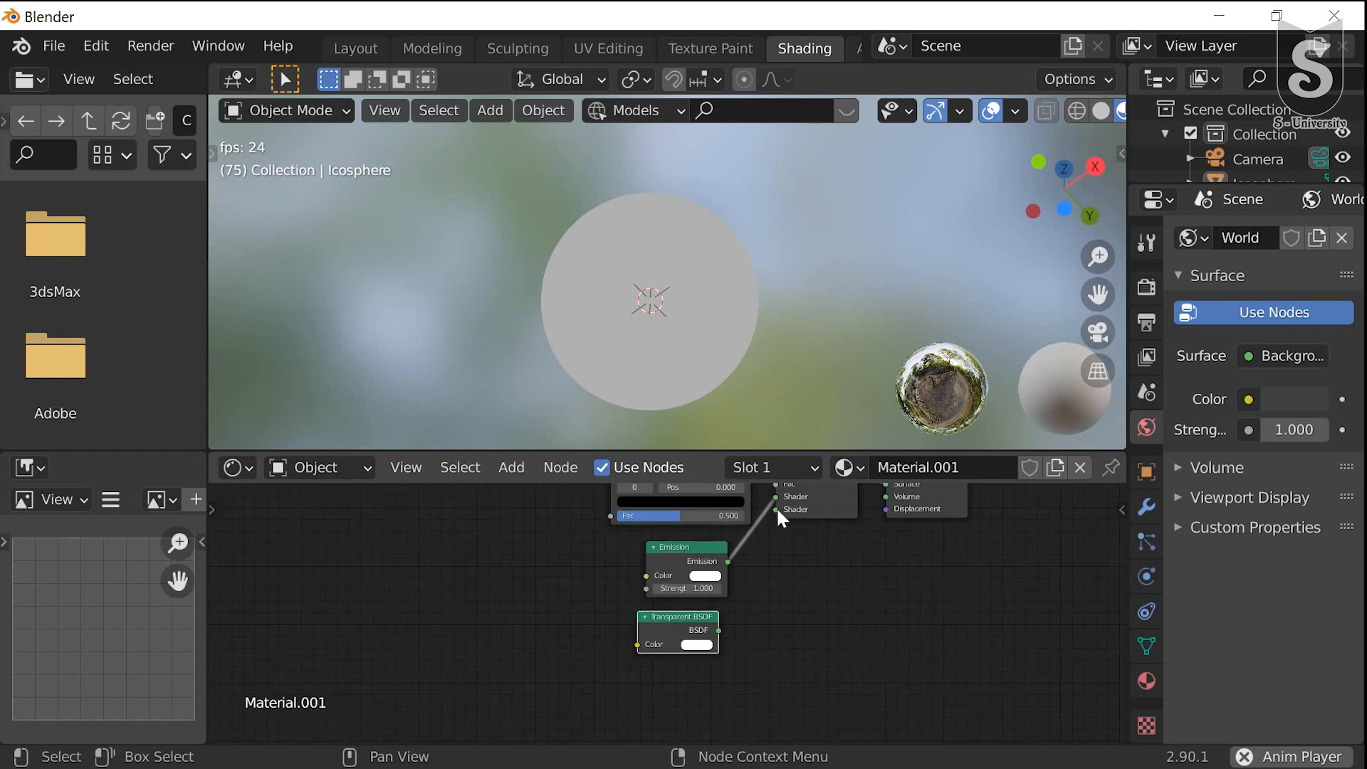
{"action": "mouse_move", "coordinate": [777, 507]}
{"action": "left_mouse_down"}
{"action": "mouse_move", "coordinate": [743, 613]}
{"action": "mouse_move", "coordinate": [721, 630]}
{"action": "mouse_move", "coordinate": [775, 510]}
{"action": "left_mouse_up"}
{"action": "middle_click_drag", "start_coordinate": [797, 520], "coordinate": [879, 623]}
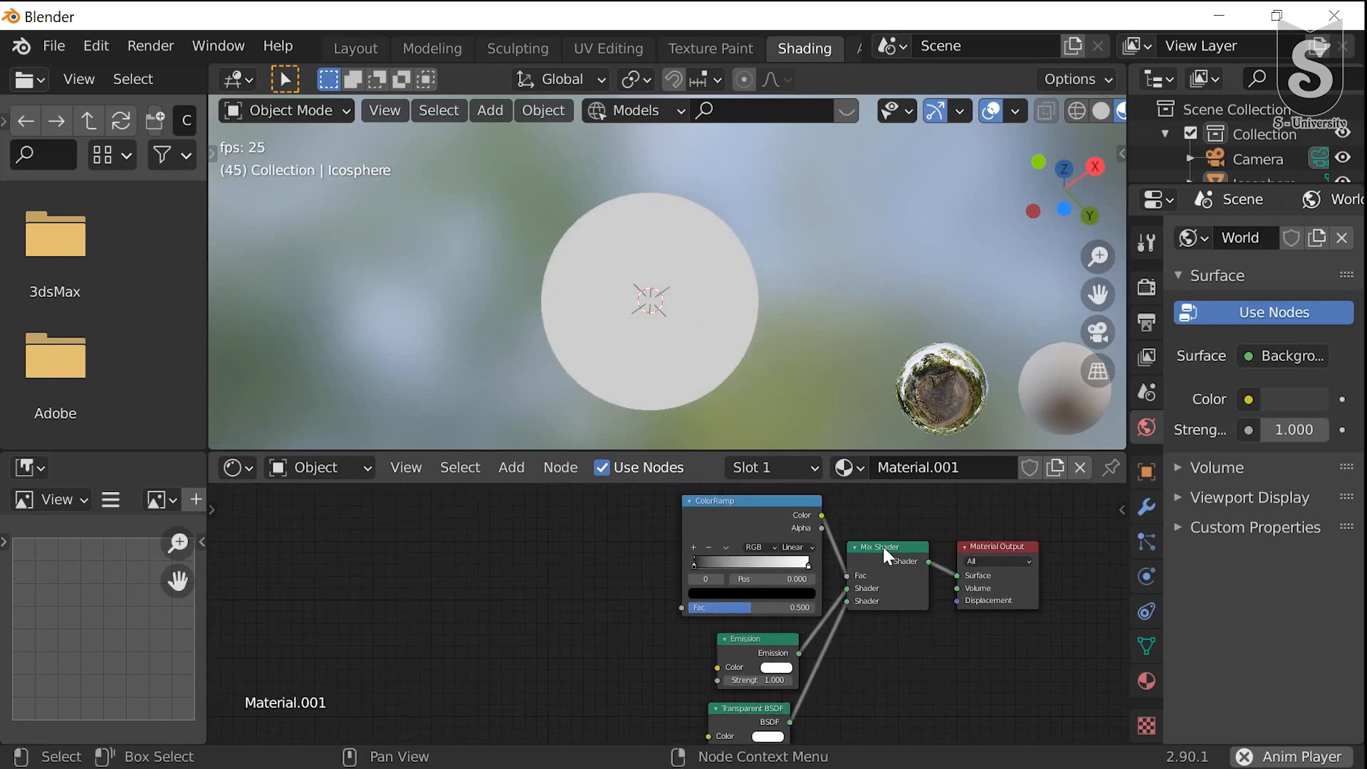
{"action": "left_click_drag", "start_coordinate": [883, 547], "coordinate": [890, 566]}
Set the Emission node's color to a bright blue with hue 0.556 and saturation 0.823
{"action": "middle_click_drag", "start_coordinate": [576, 589], "coordinate": [699, 605]}
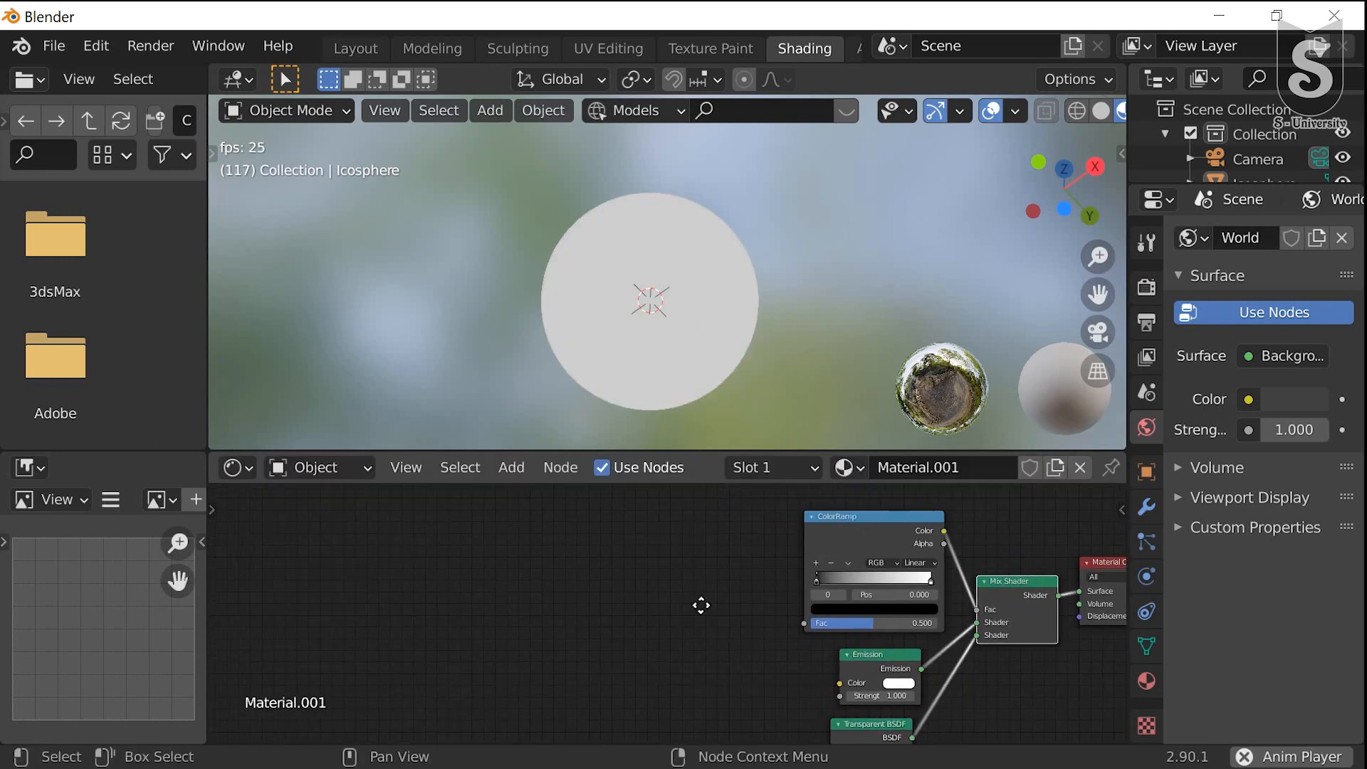
{"action": "left_click", "coordinate": [903, 694]}
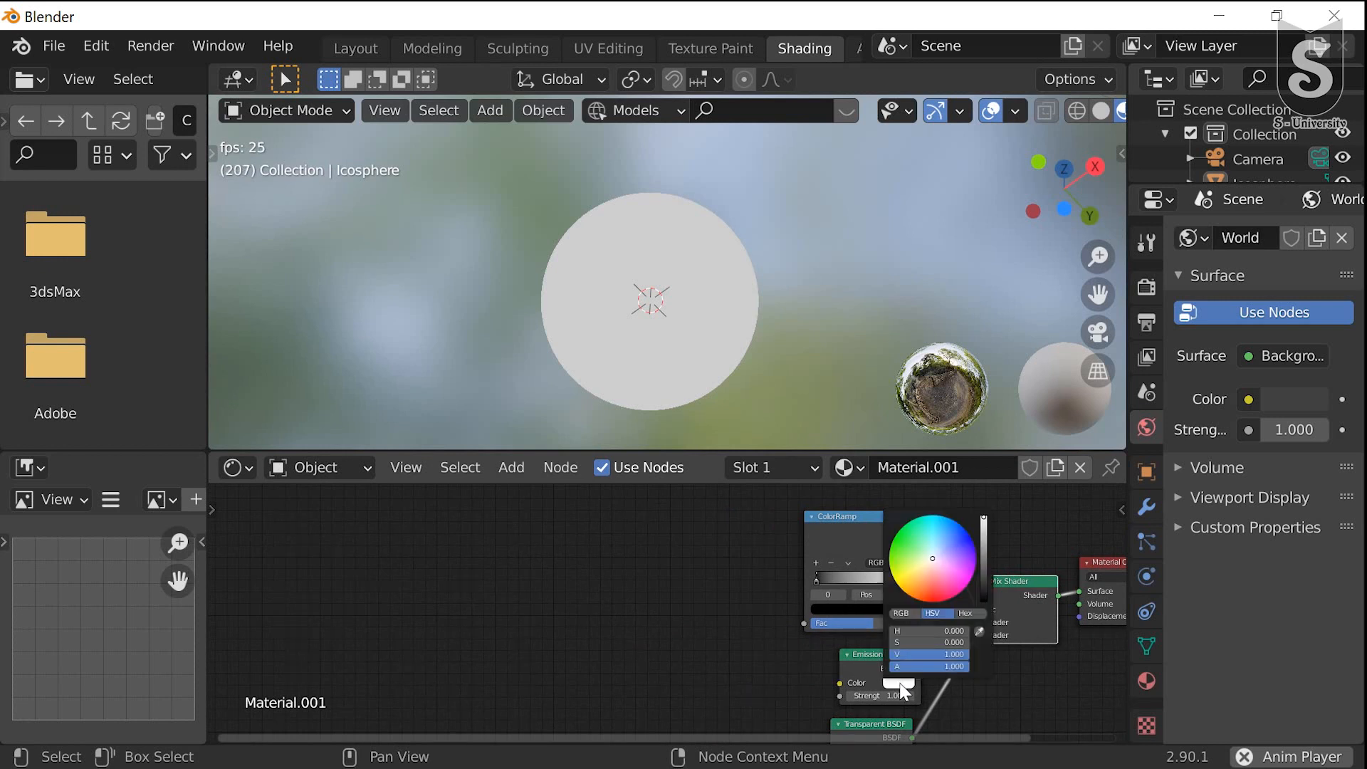
{"action": "left_click_drag", "start_coordinate": [935, 552], "coordinate": [941, 526]}
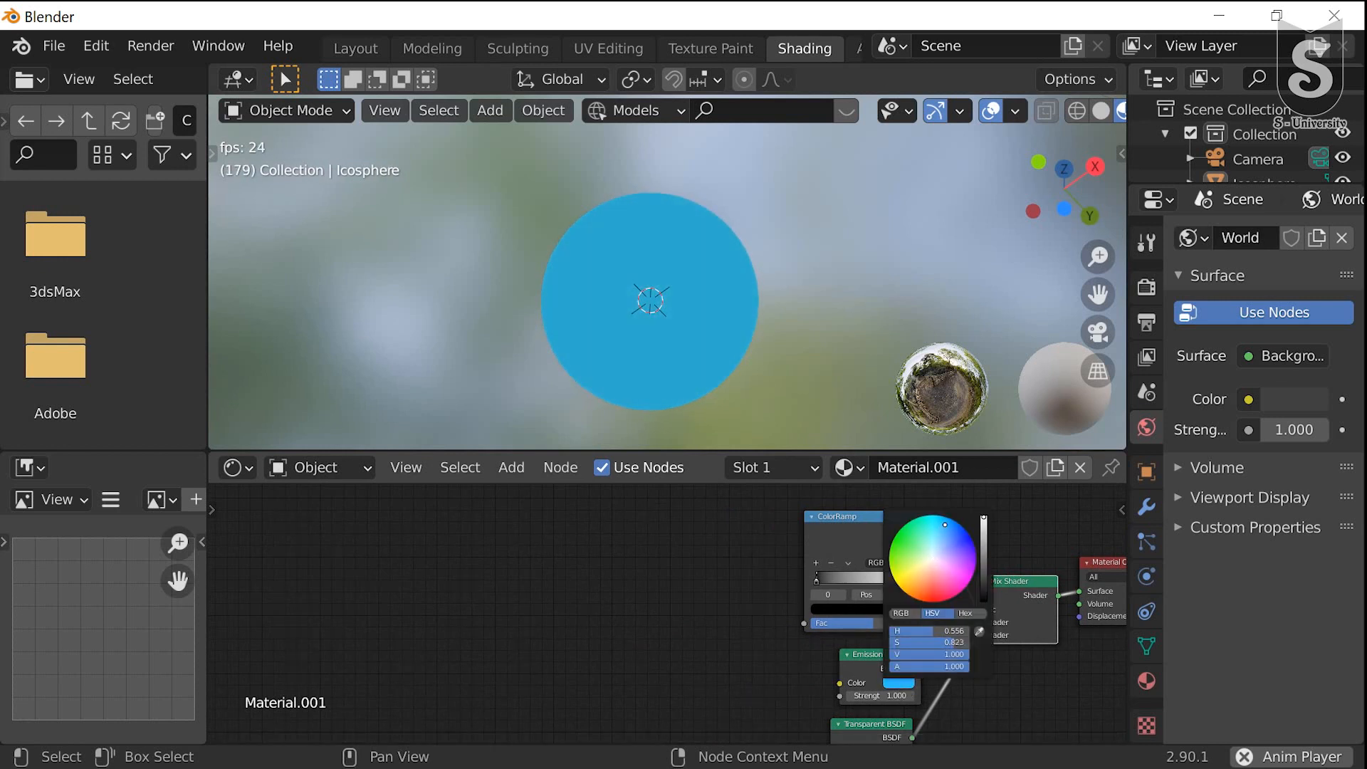
Add a Voronoi Texture node before the ColorRamp and attach Mapping and Texture Coordinate nodes to its Vector input
{"action": "scroll", "coordinate": [794, 630], "scroll_direction": "up", "scroll_amount": 2}
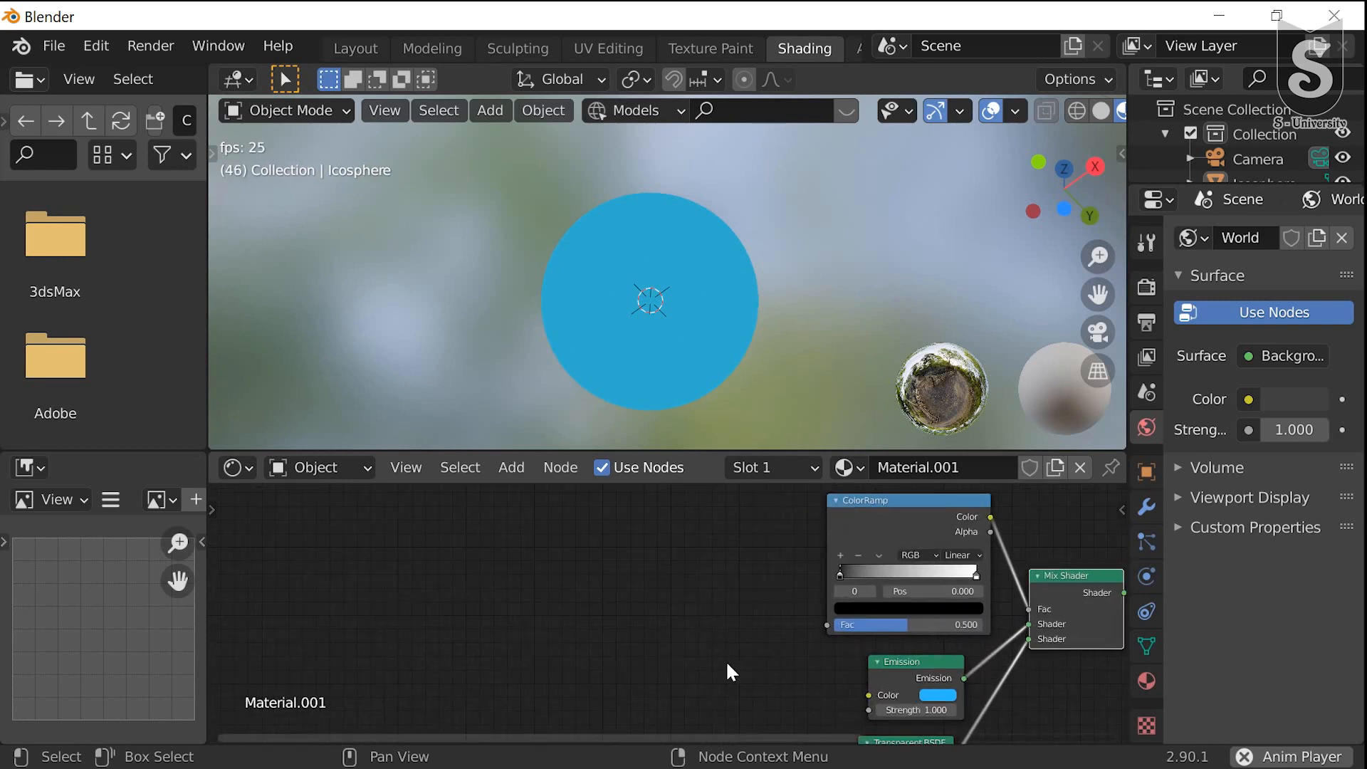
{"action": "middle_click_drag", "start_coordinate": [697, 668], "coordinate": [798, 599]}
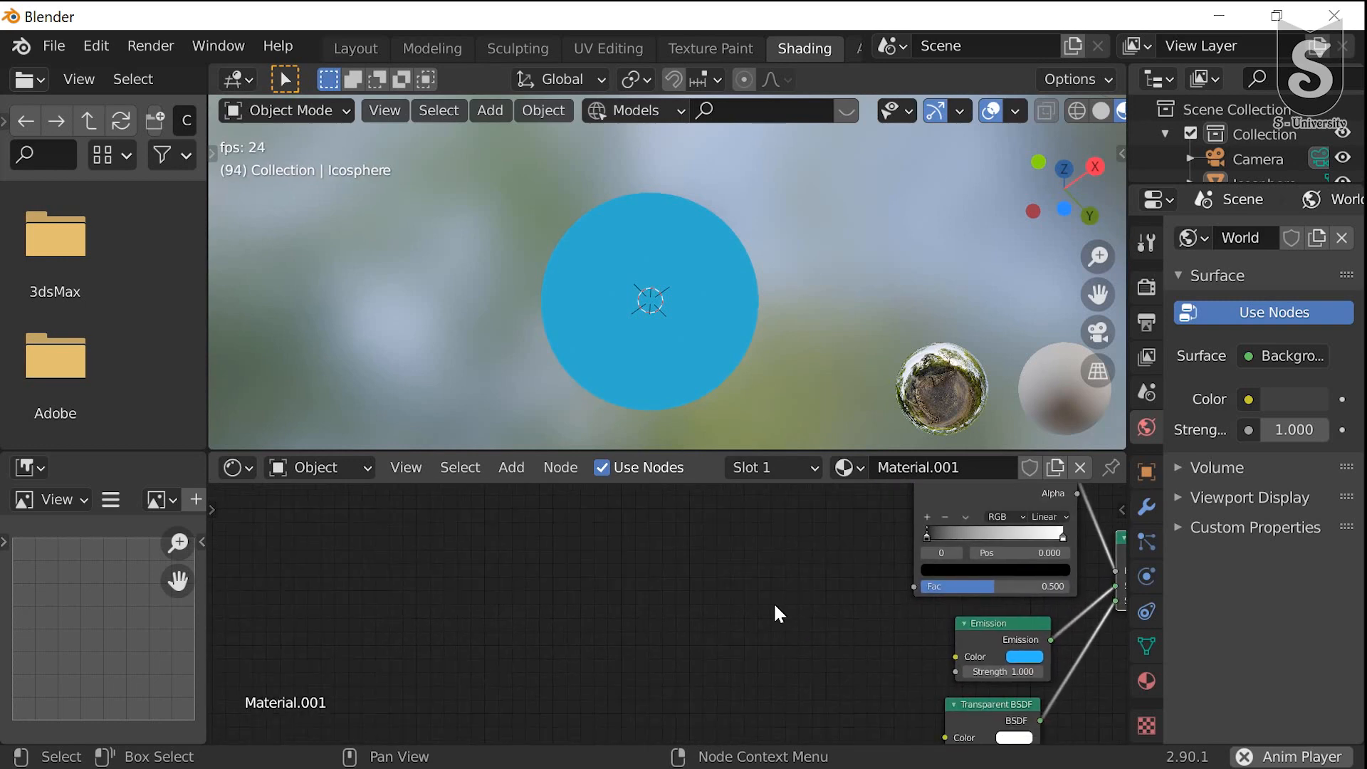
{"action": "key", "text": "shift+a"}
{"action": "left_click", "coordinate": [777, 485]}
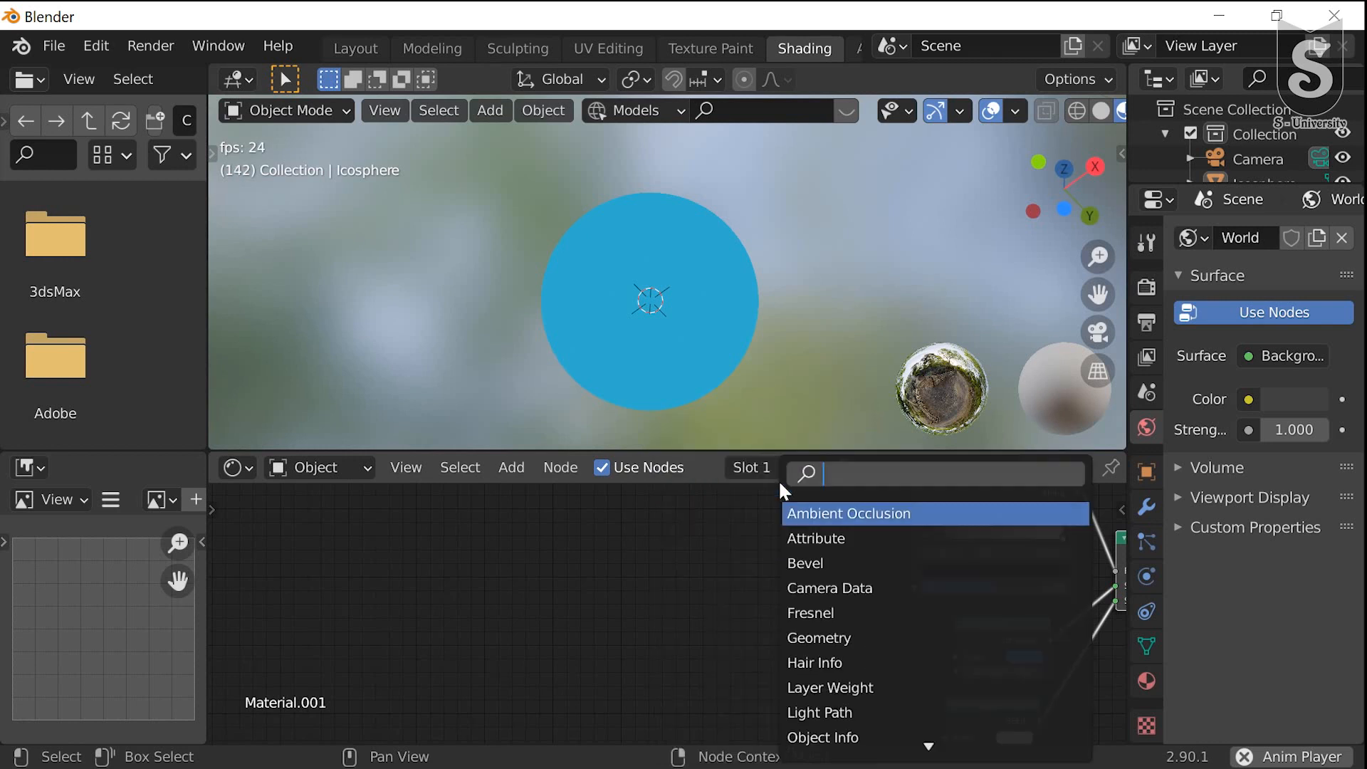
{"action": "type", "text": "vor"}
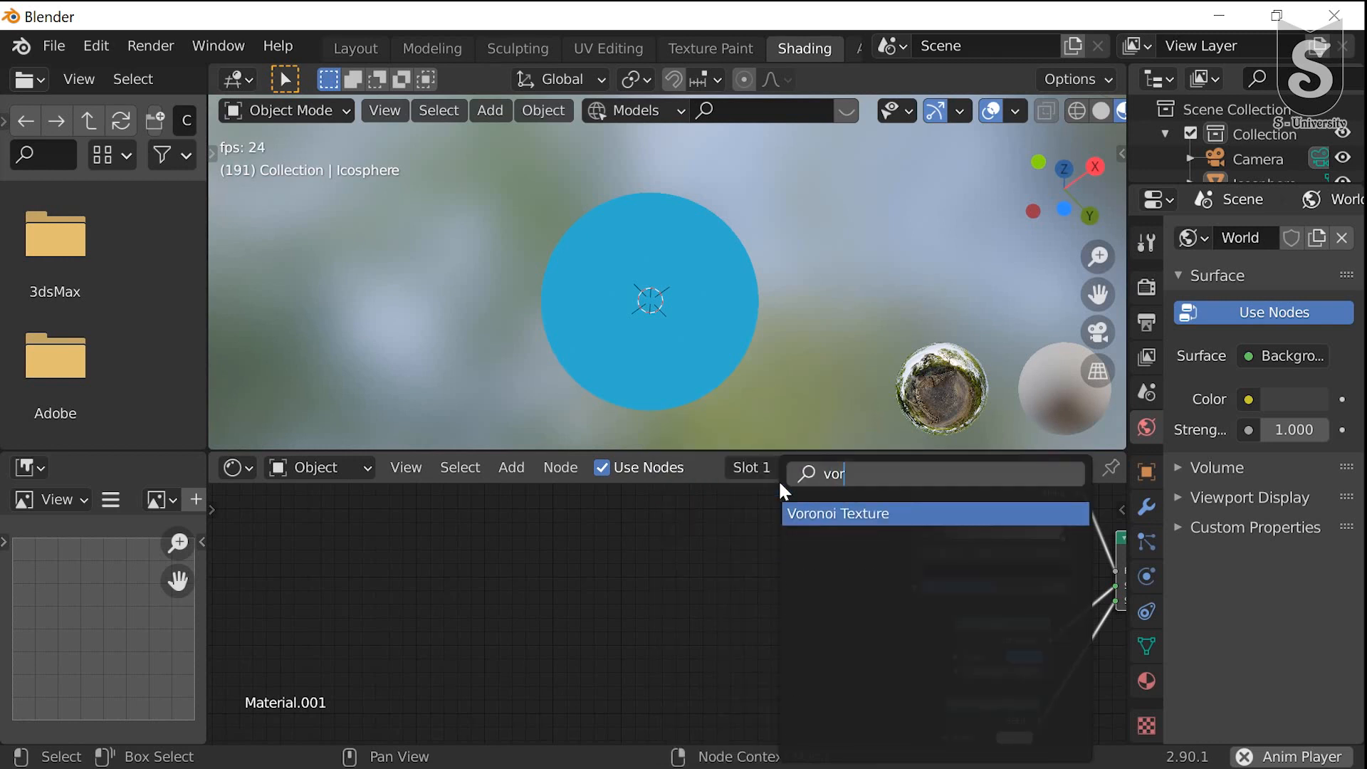
{"action": "left_click", "coordinate": [856, 514]}
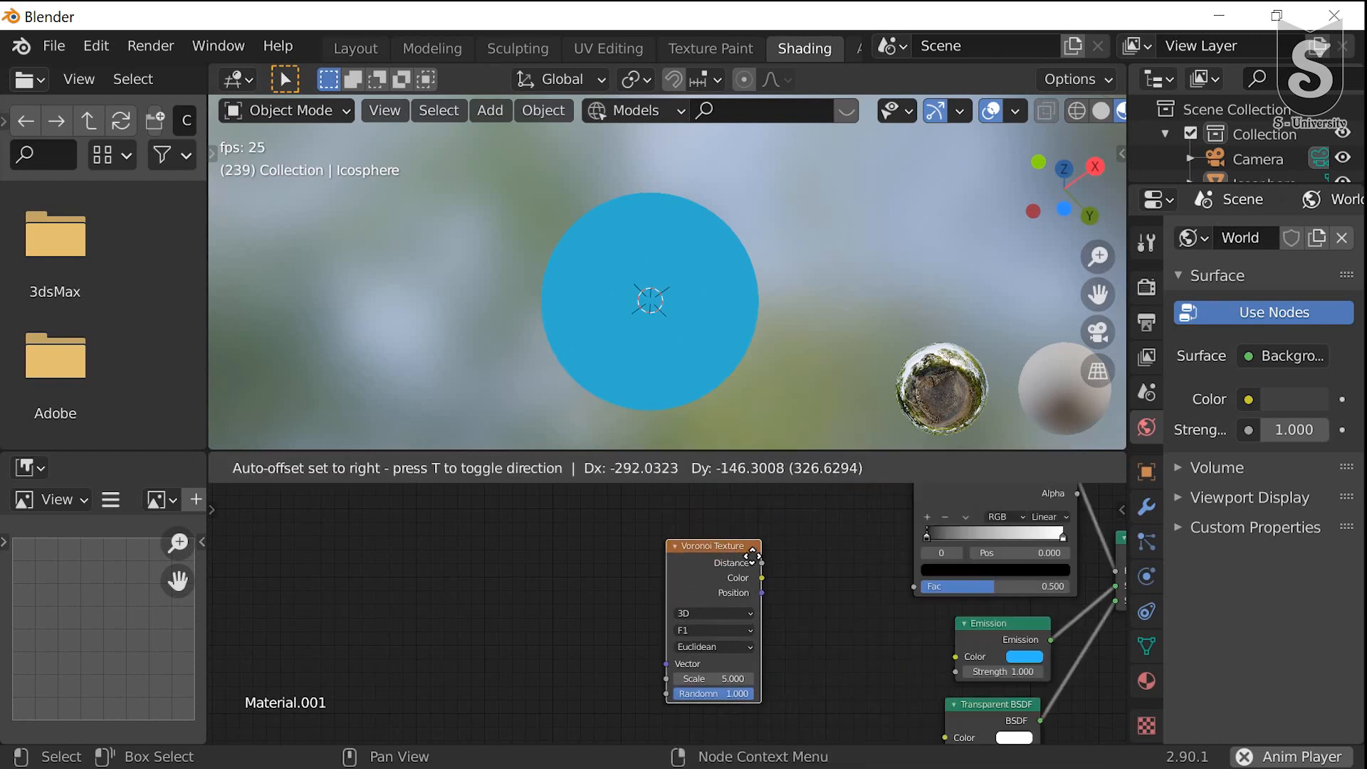
{"action": "left_click", "coordinate": [847, 548]}
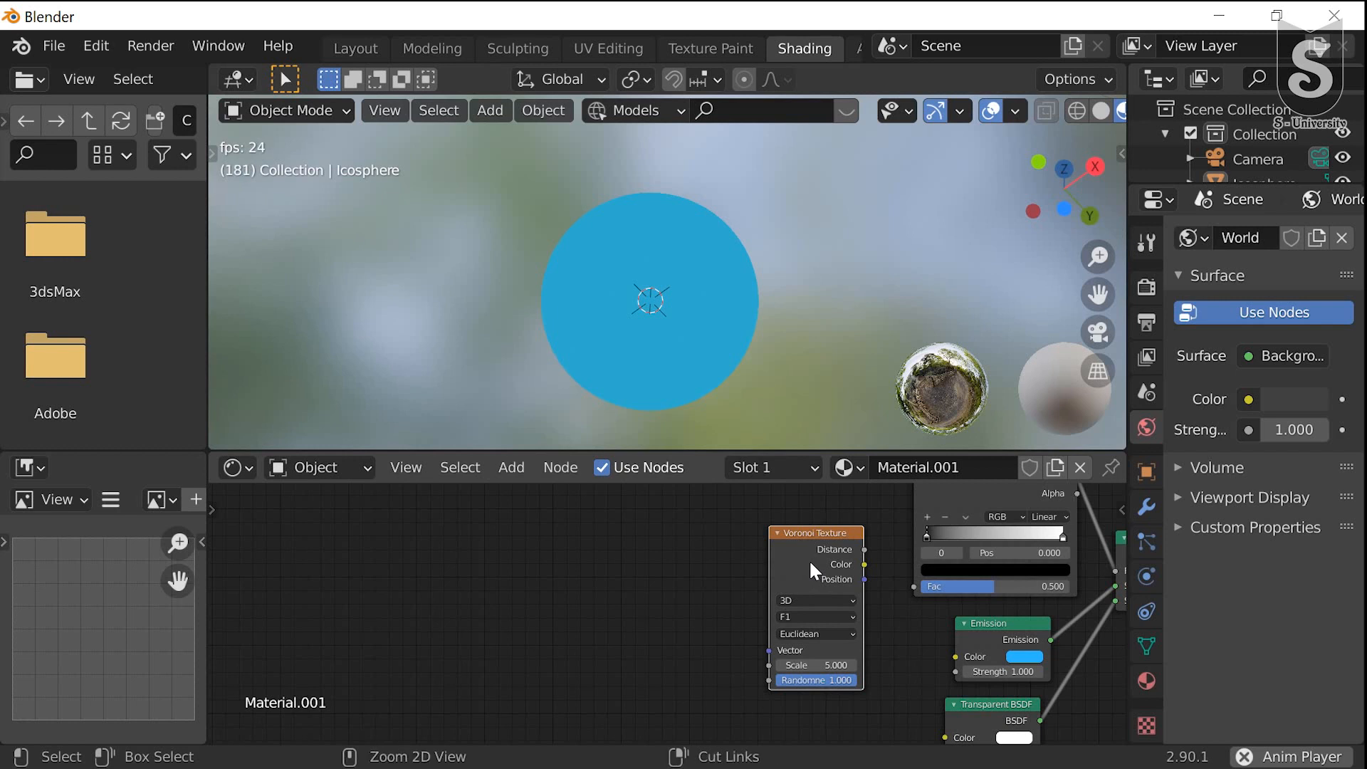
{"action": "key", "text": "ctrl+t"}
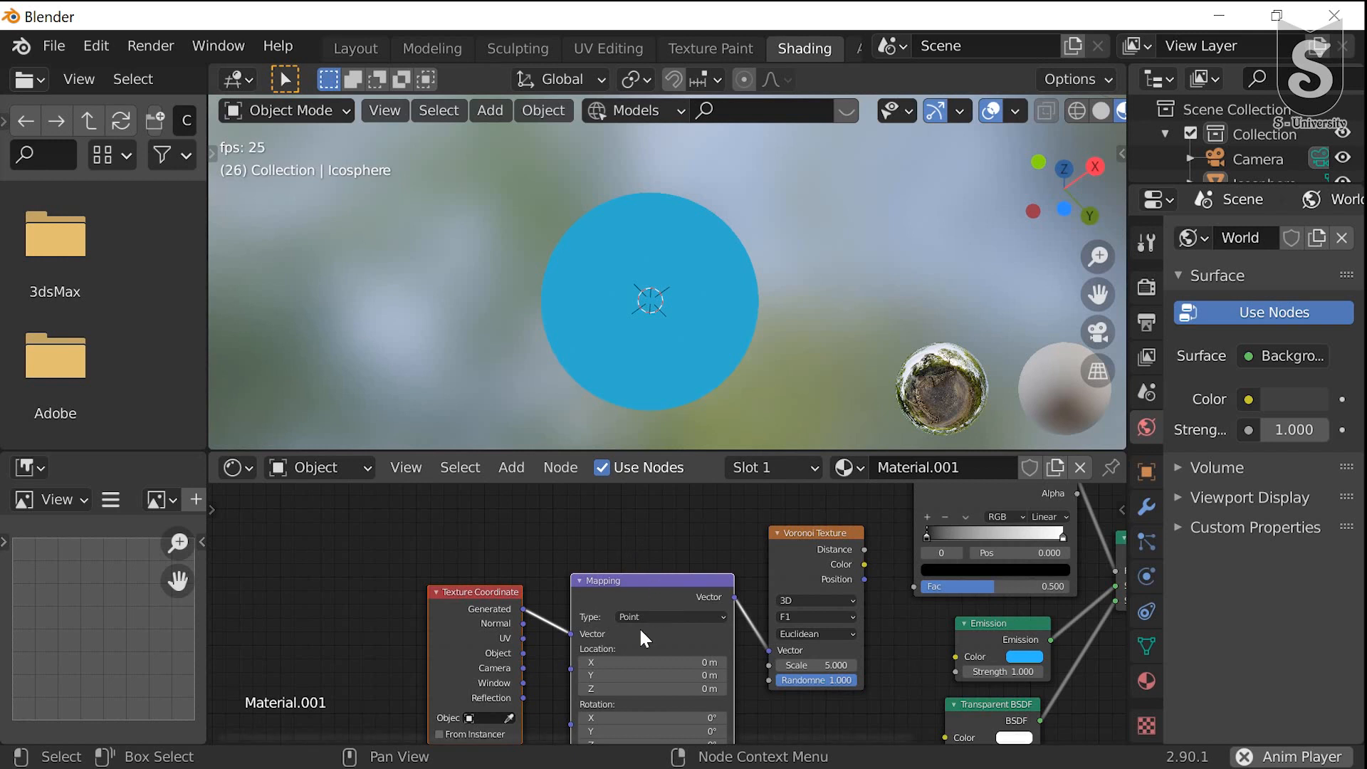
Connect the Voronoi Texture's Color output to the ColorRamp's Fac input
{"action": "scroll", "coordinate": [498, 605], "scroll_direction": "up", "scroll_amount": 2}
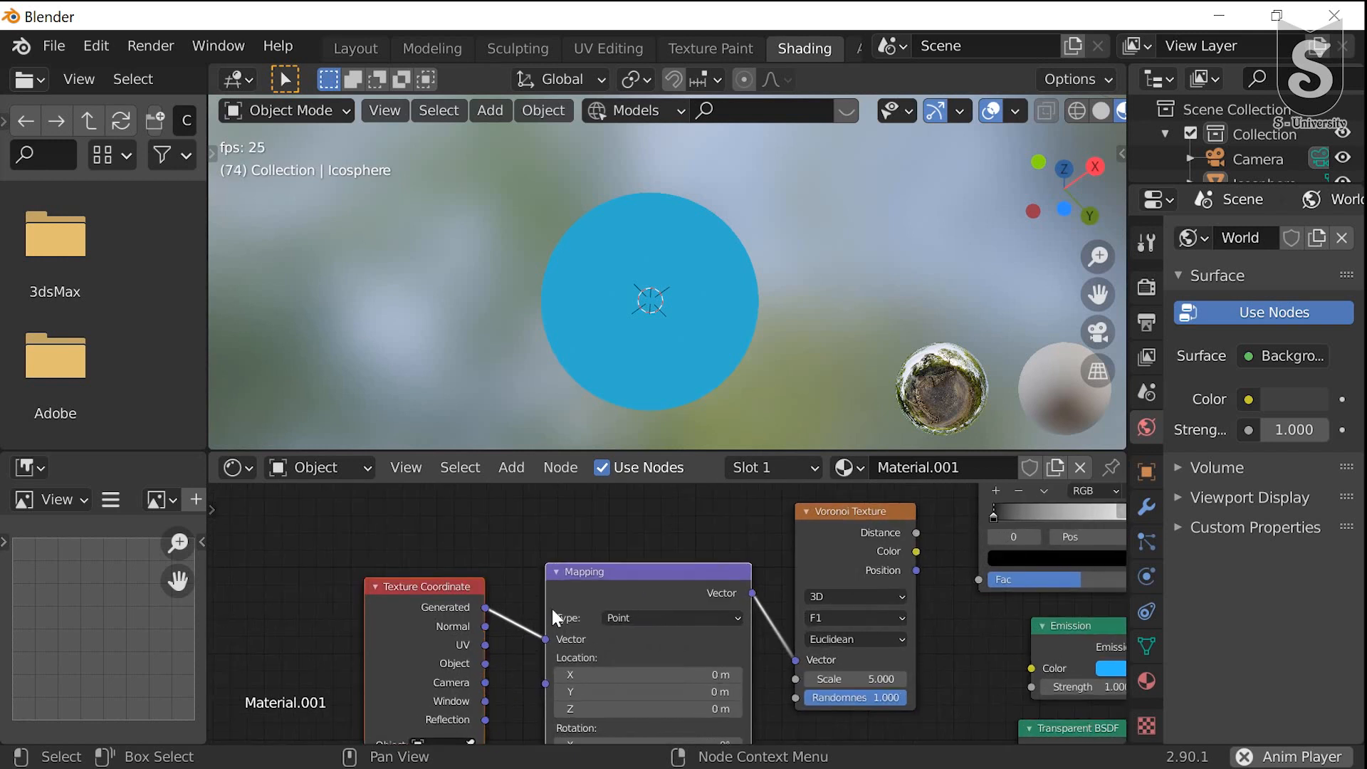
{"action": "middle_click_drag", "start_coordinate": [741, 601], "coordinate": [557, 648]}
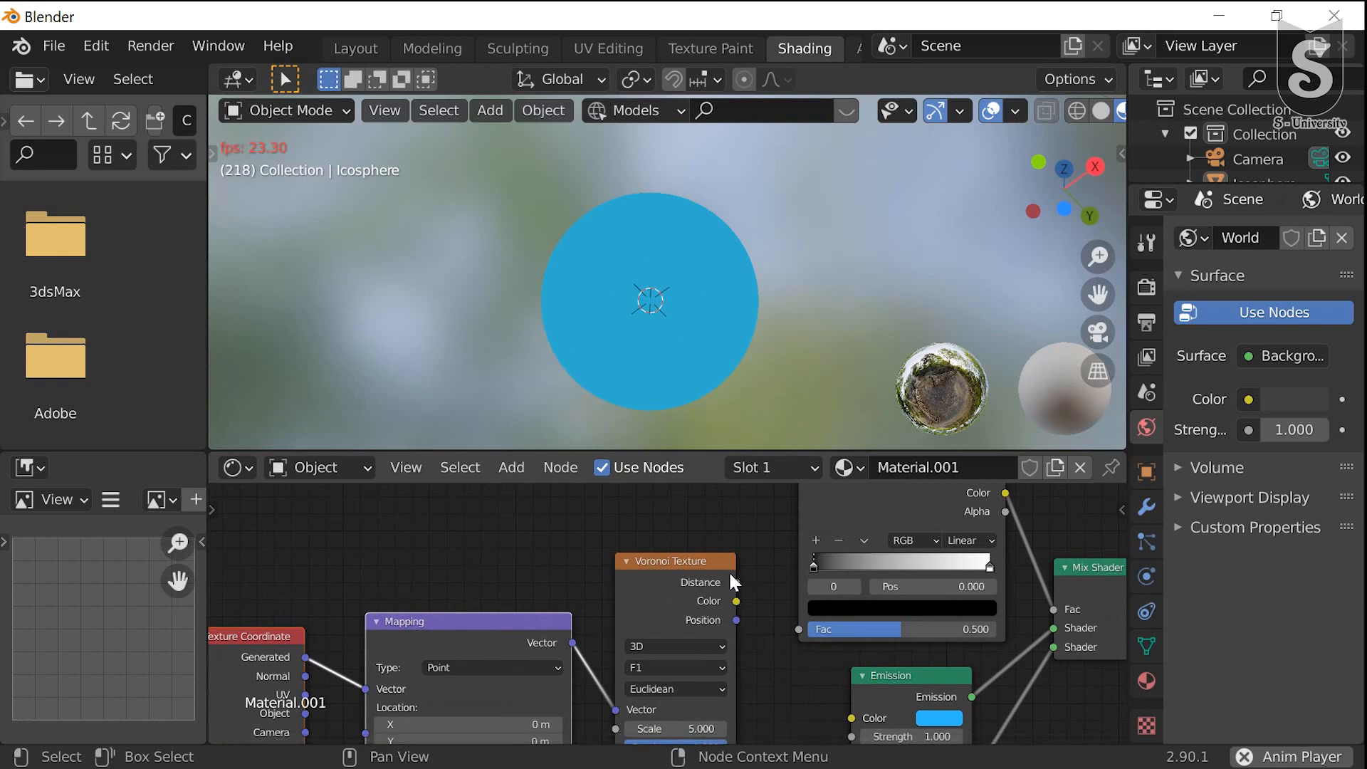
{"action": "left_click_drag", "start_coordinate": [733, 600], "coordinate": [796, 631]}
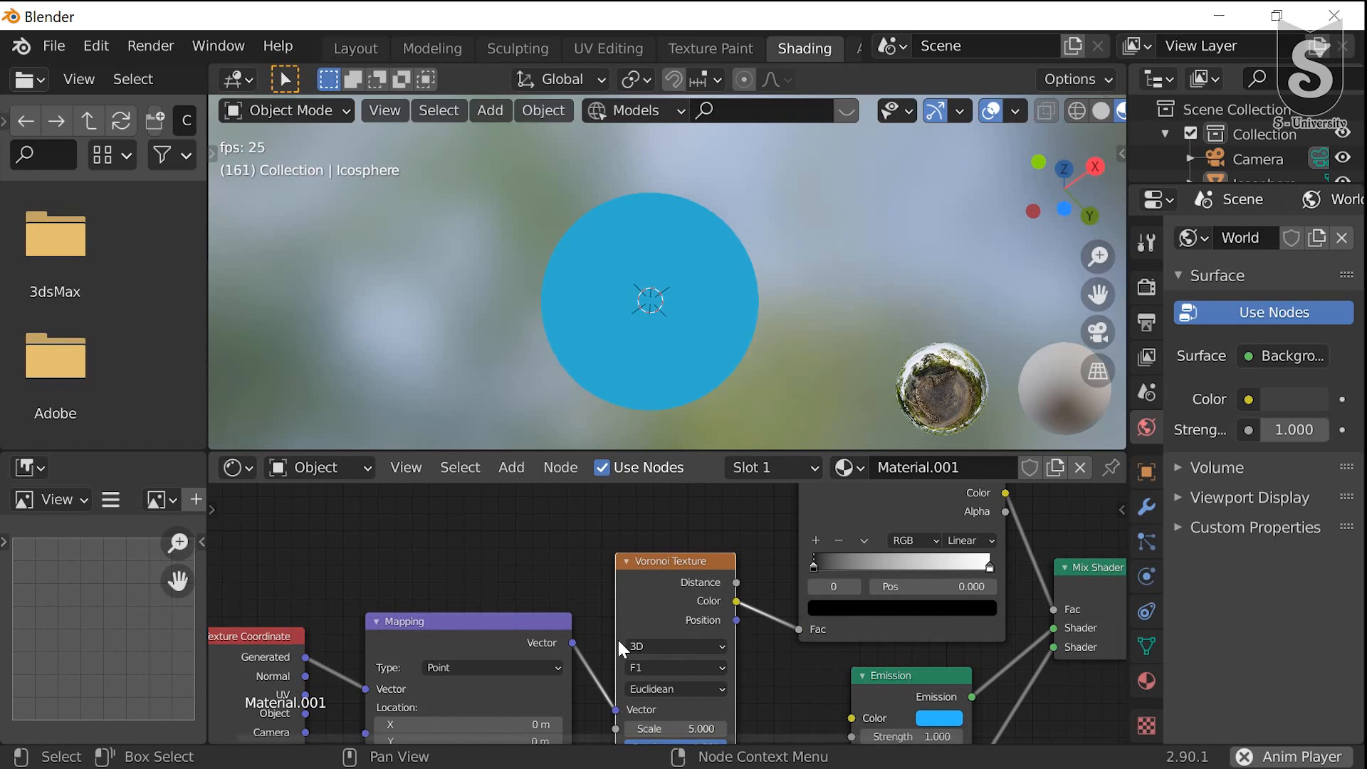
Set the Voronoi Texture to 4D with the Distance To Edge feature
{"action": "left_click", "coordinate": [659, 647]}
{"action": "left_click", "coordinate": [647, 722]}
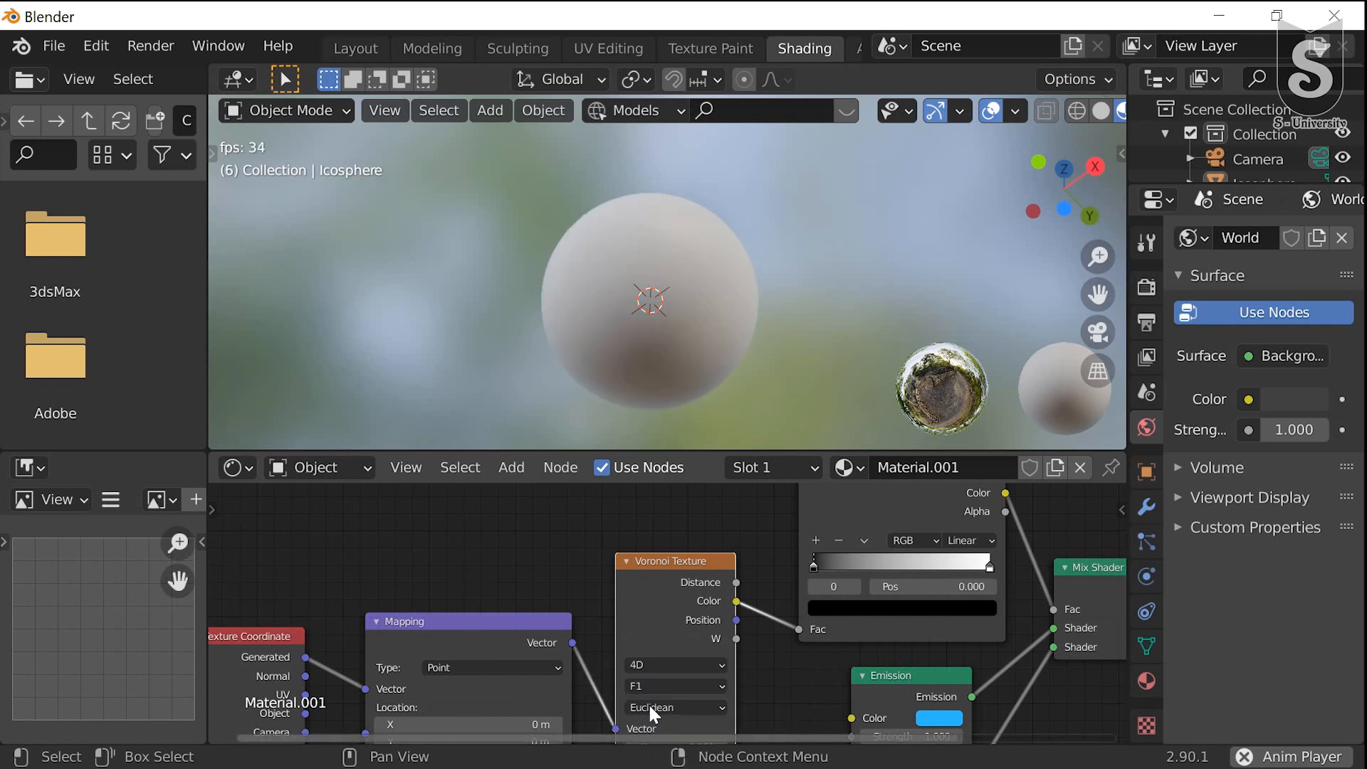
{"action": "left_click", "coordinate": [655, 684]}
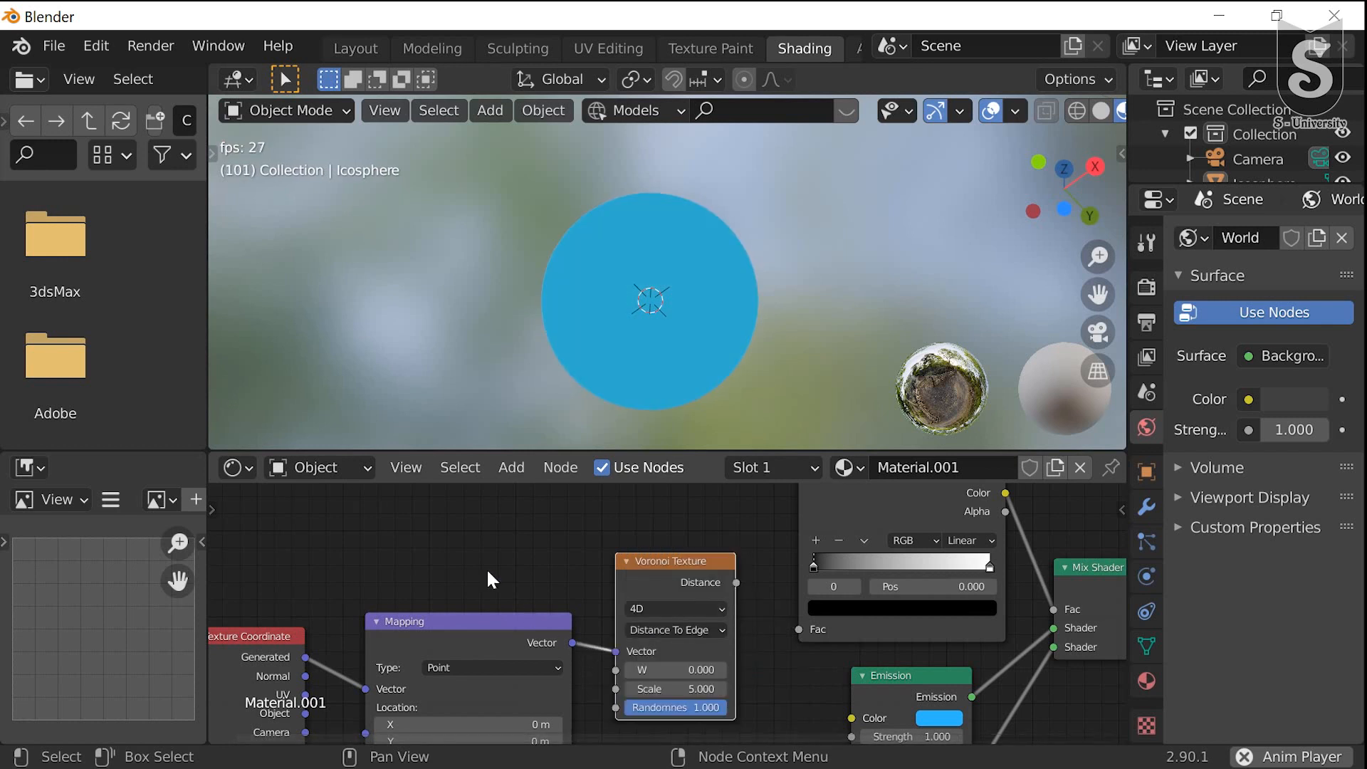
Move the ColorRamp's white stop to position 0.093 and connect the Voronoi Texture's Distance output to the ramp's Fac input
{"action": "middle_click_drag", "start_coordinate": [522, 553], "coordinate": [723, 508]}
{"action": "middle_click_drag", "start_coordinate": [775, 611], "coordinate": [533, 722]}
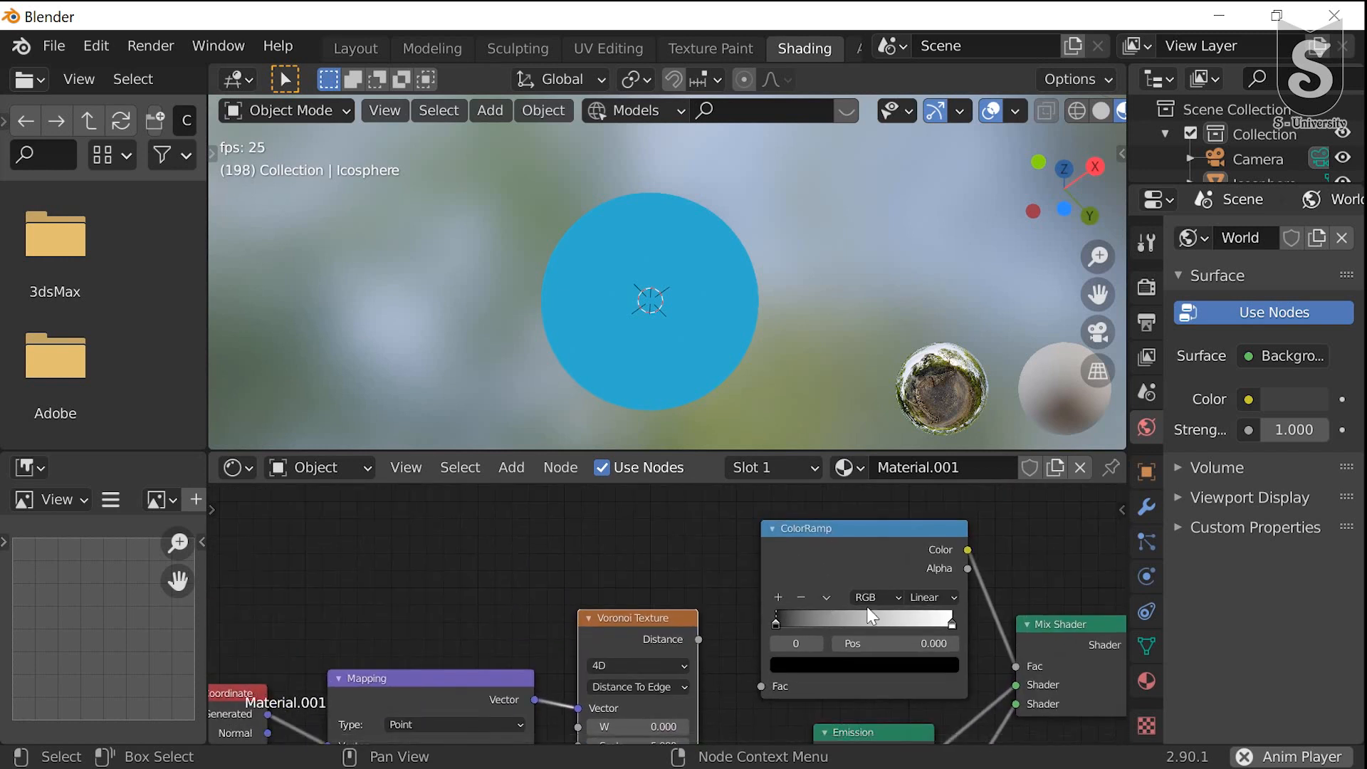
{"action": "left_click", "coordinate": [951, 623]}
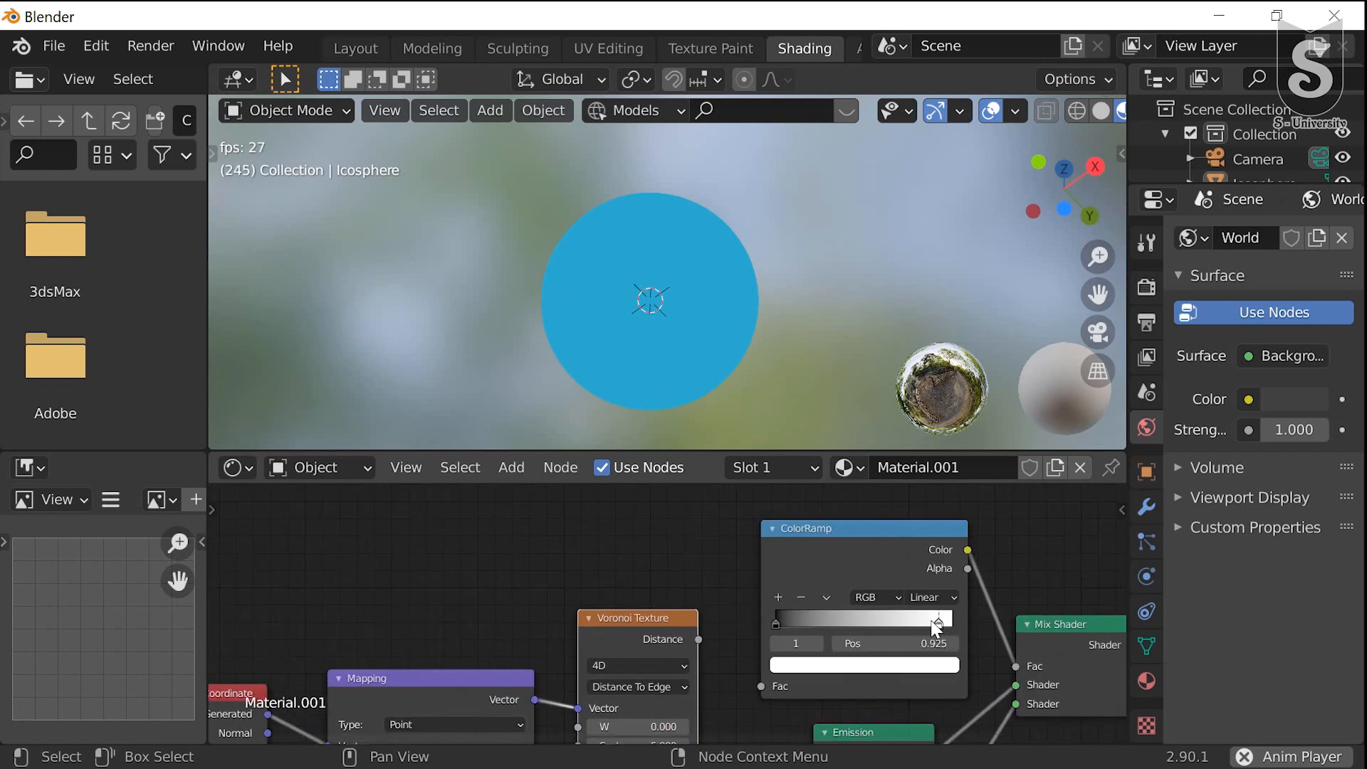
{"action": "left_click_drag", "start_coordinate": [937, 627], "coordinate": [790, 623]}
{"action": "middle_click_drag", "start_coordinate": [708, 665], "coordinate": [719, 574]}
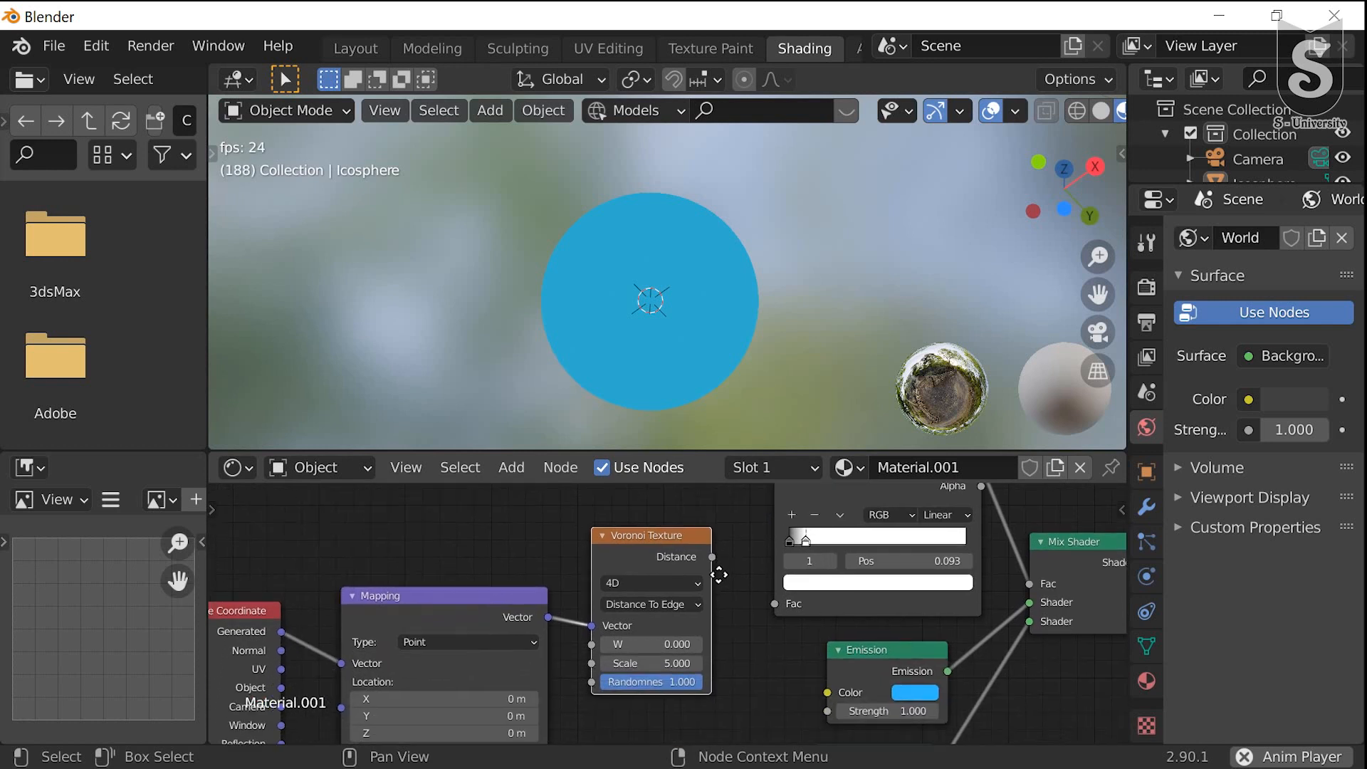
{"action": "left_click_drag", "start_coordinate": [713, 556], "coordinate": [776, 610]}
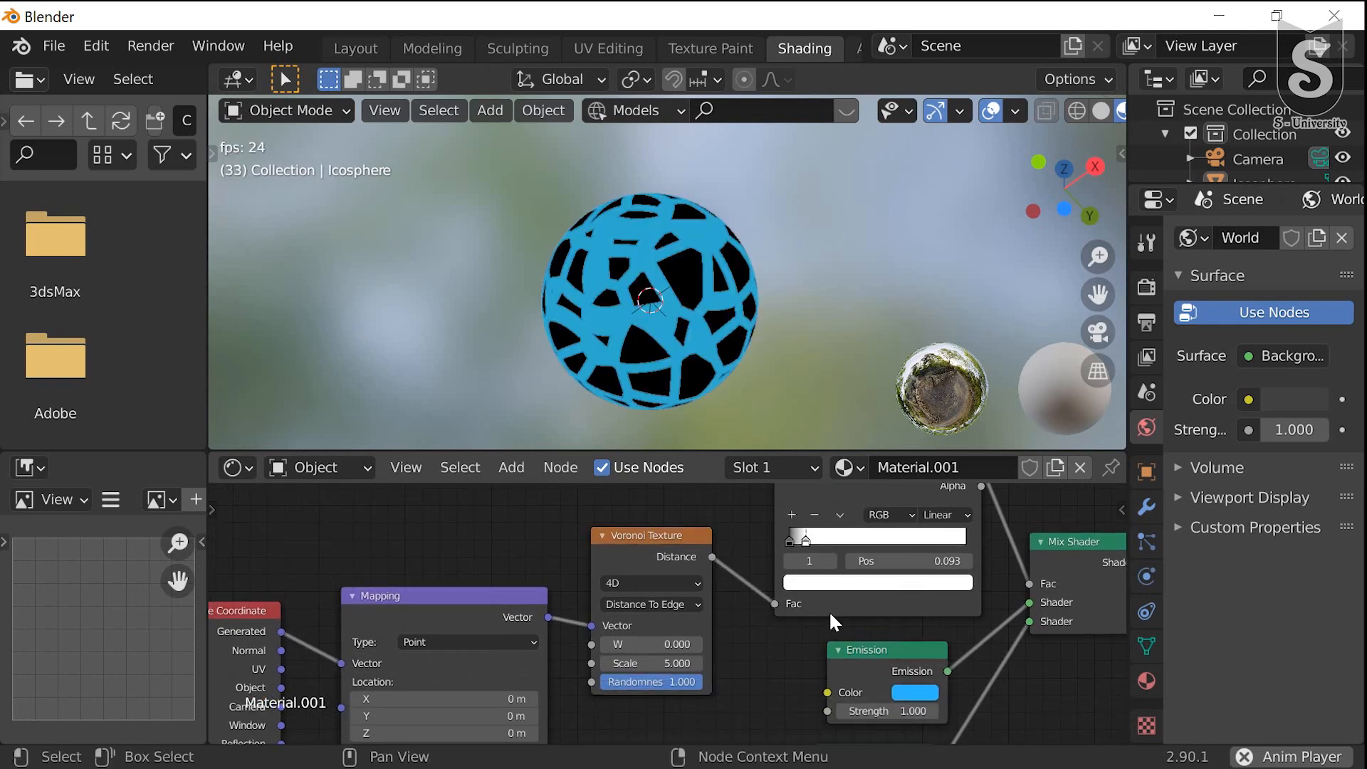
Thin the blue lines on the sphere by moving the ColorRamp's white stop to position 0.036
{"action": "middle_click_drag", "start_coordinate": [855, 597], "coordinate": [765, 692]}
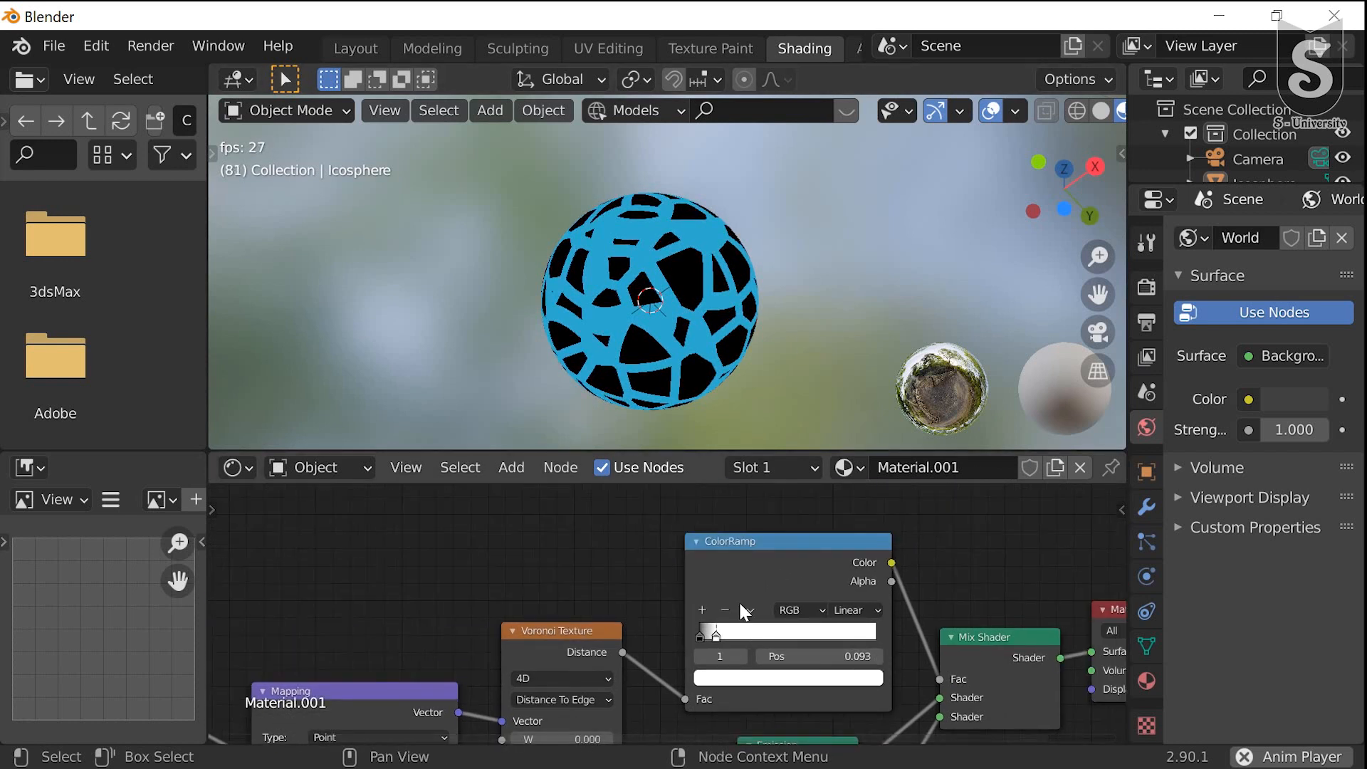
{"action": "scroll", "coordinate": [746, 561], "scroll_direction": "up", "scroll_amount": 2}
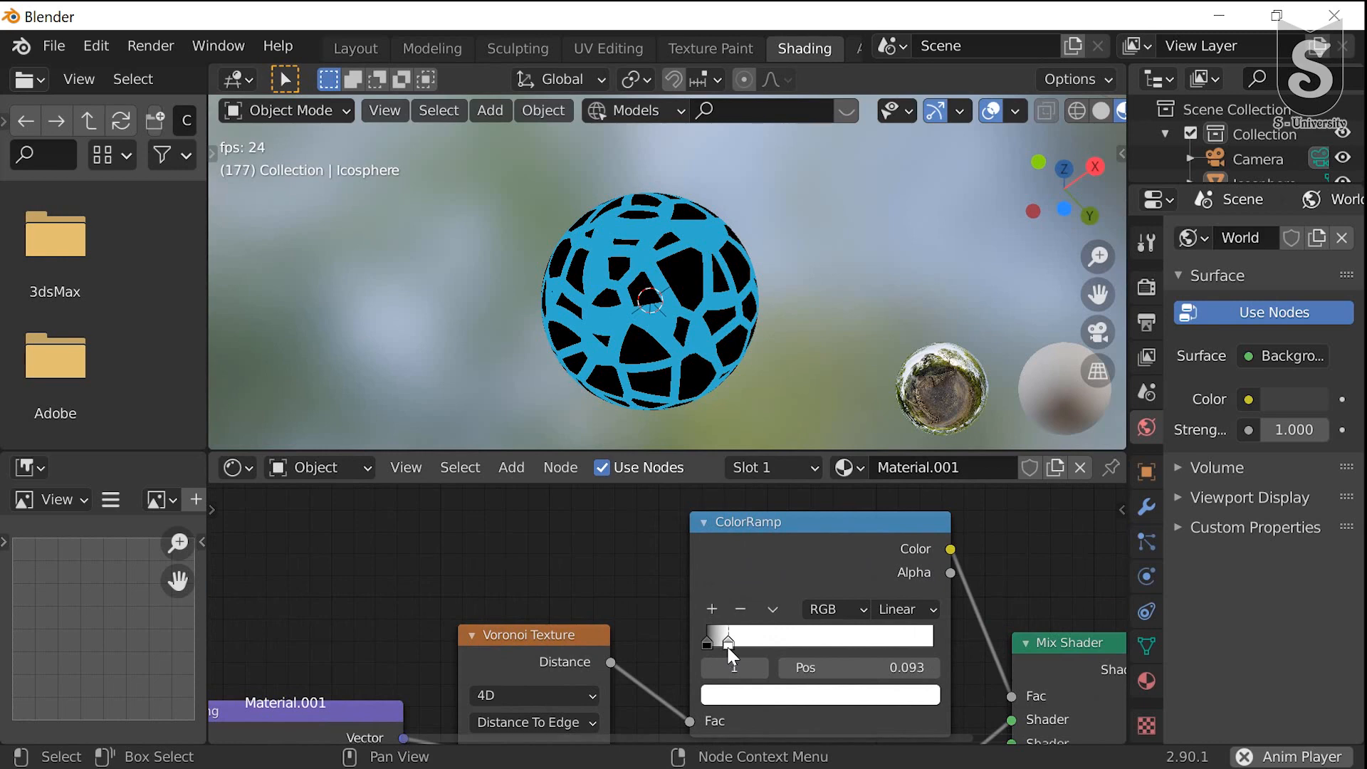
{"action": "scroll", "coordinate": [793, 617], "scroll_direction": "up", "scroll_amount": 2}
{"action": "scroll", "coordinate": [792, 614], "scroll_direction": "up", "scroll_amount": 1}
{"action": "middle_click_drag", "start_coordinate": [762, 591], "coordinate": [693, 528]}
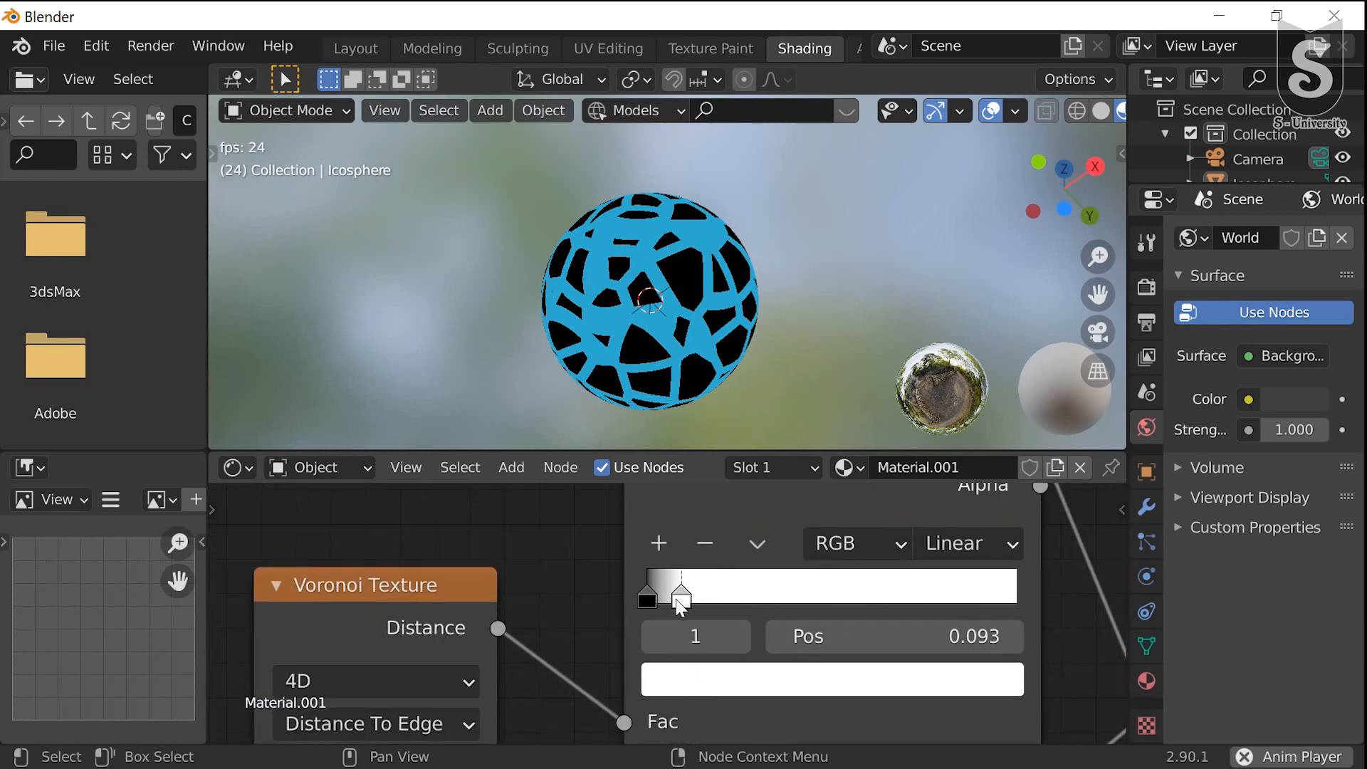
{"action": "mouse_move", "coordinate": [680, 605]}
{"action": "left_mouse_down"}
{"action": "mouse_move", "coordinate": [644, 602]}
{"action": "mouse_move", "coordinate": [659, 602]}
{"action": "left_mouse_up"}
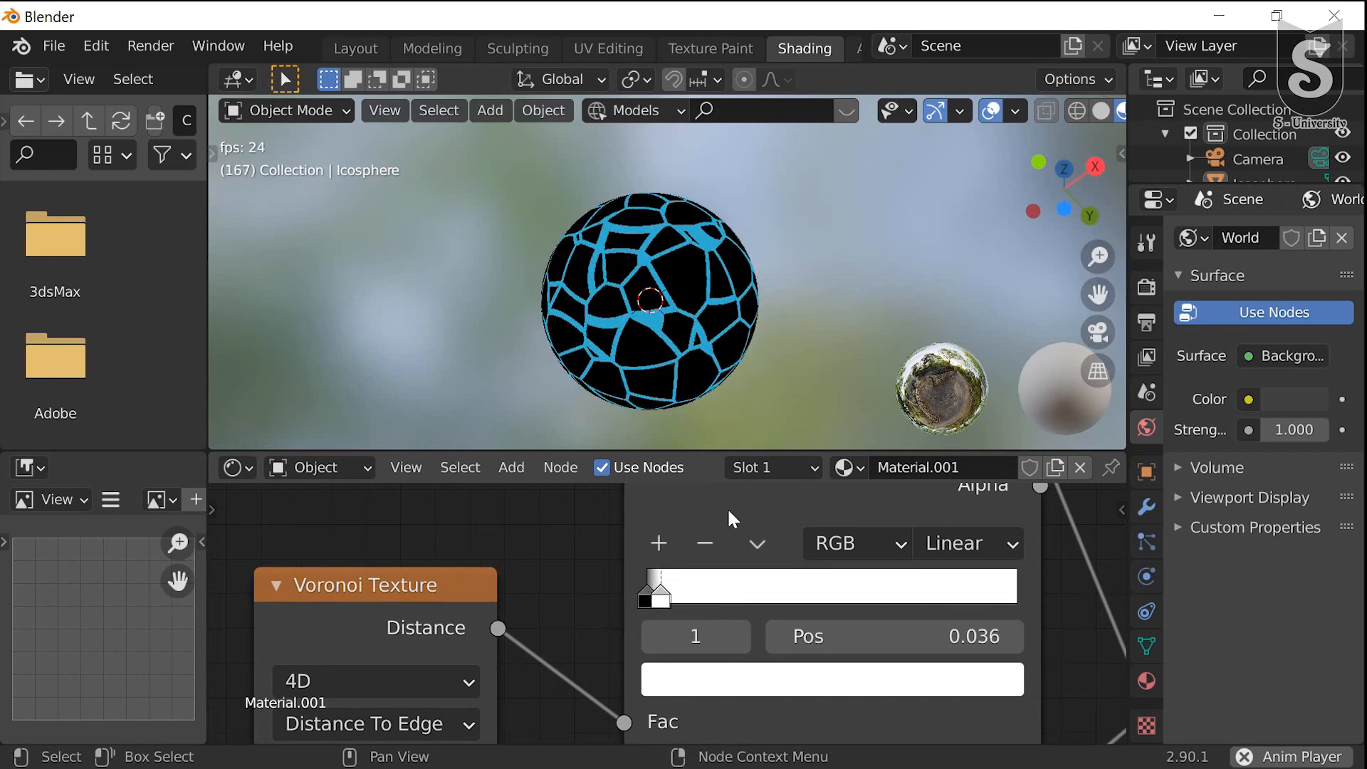
{"action": "scroll", "coordinate": [666, 601], "scroll_direction": "up", "scroll_amount": 2}
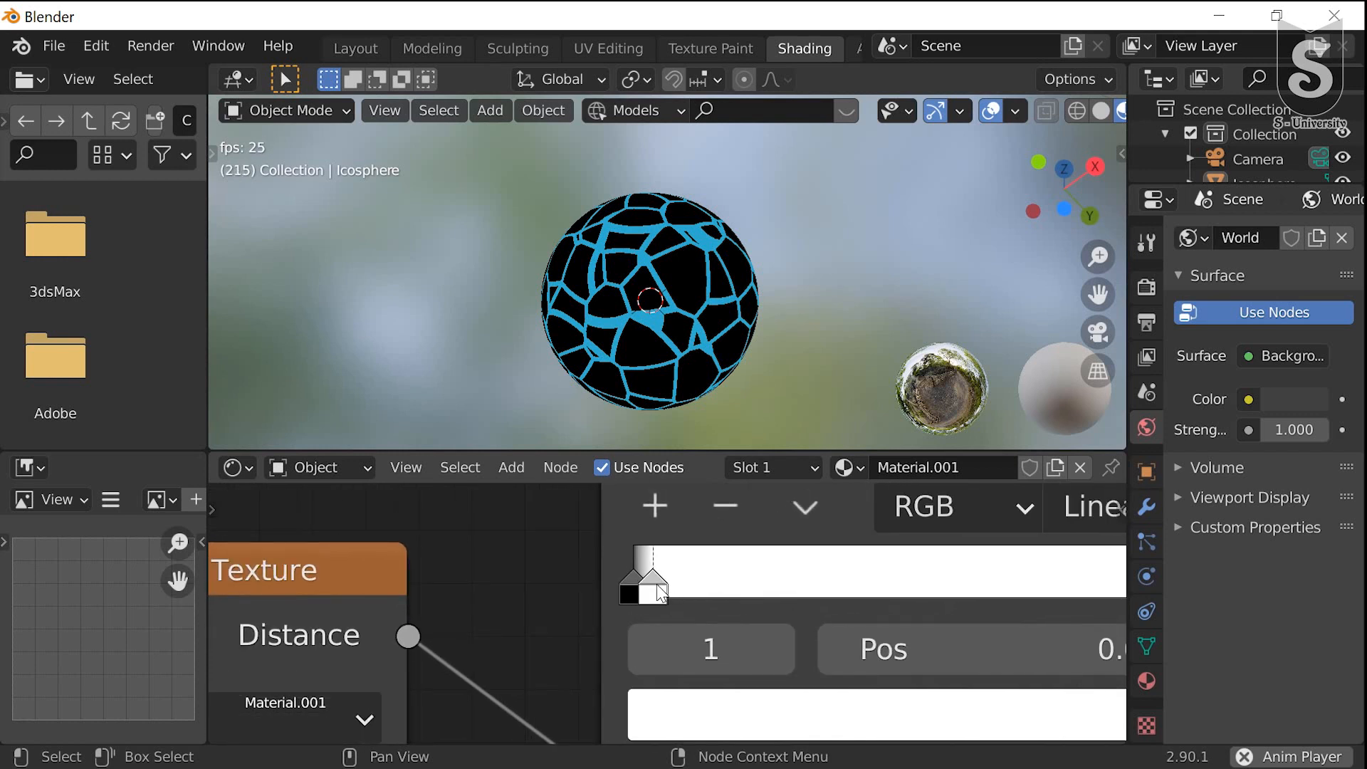
Thin the sphere's blue lines further by moving the ColorRamp's white stop to position 0.010
{"action": "left_click_drag", "start_coordinate": [657, 587], "coordinate": [646, 585]}
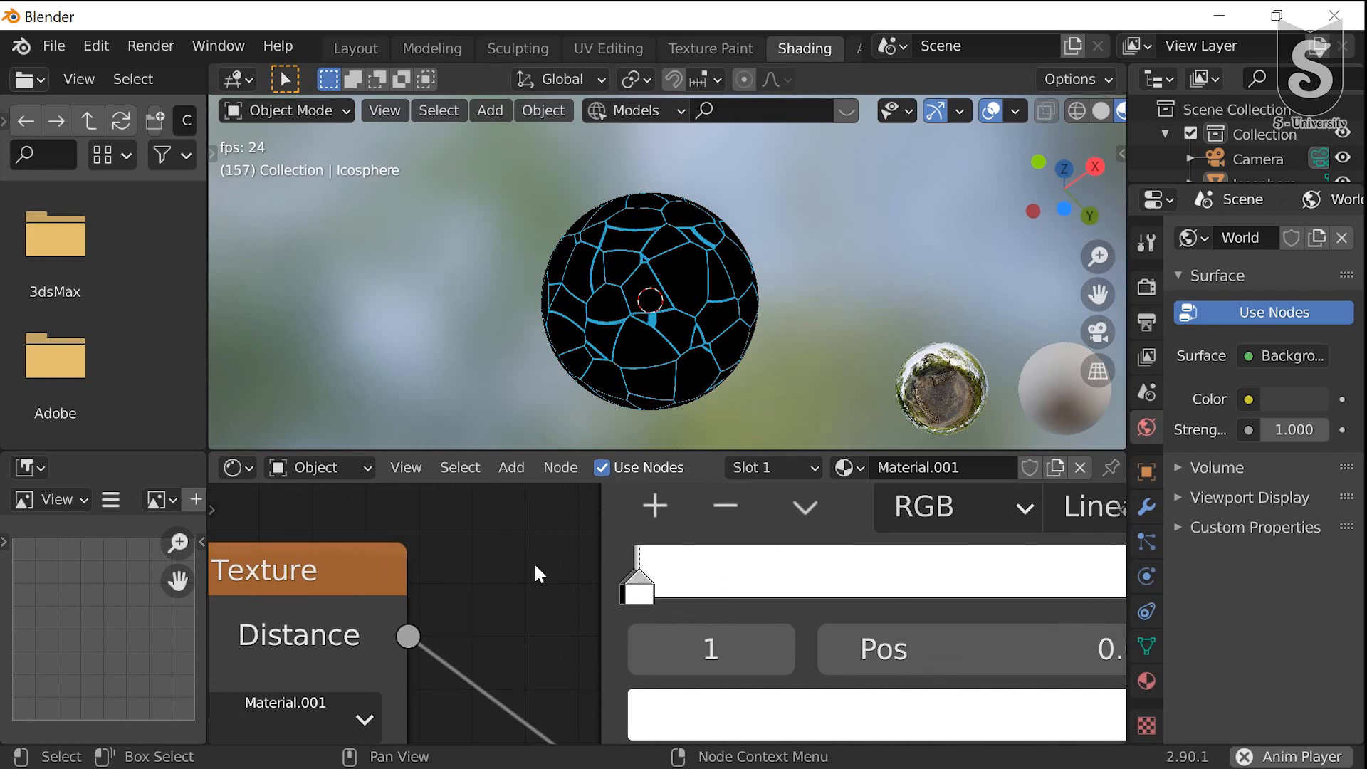
{"action": "scroll", "coordinate": [548, 570], "scroll_direction": "down", "scroll_amount": 6}
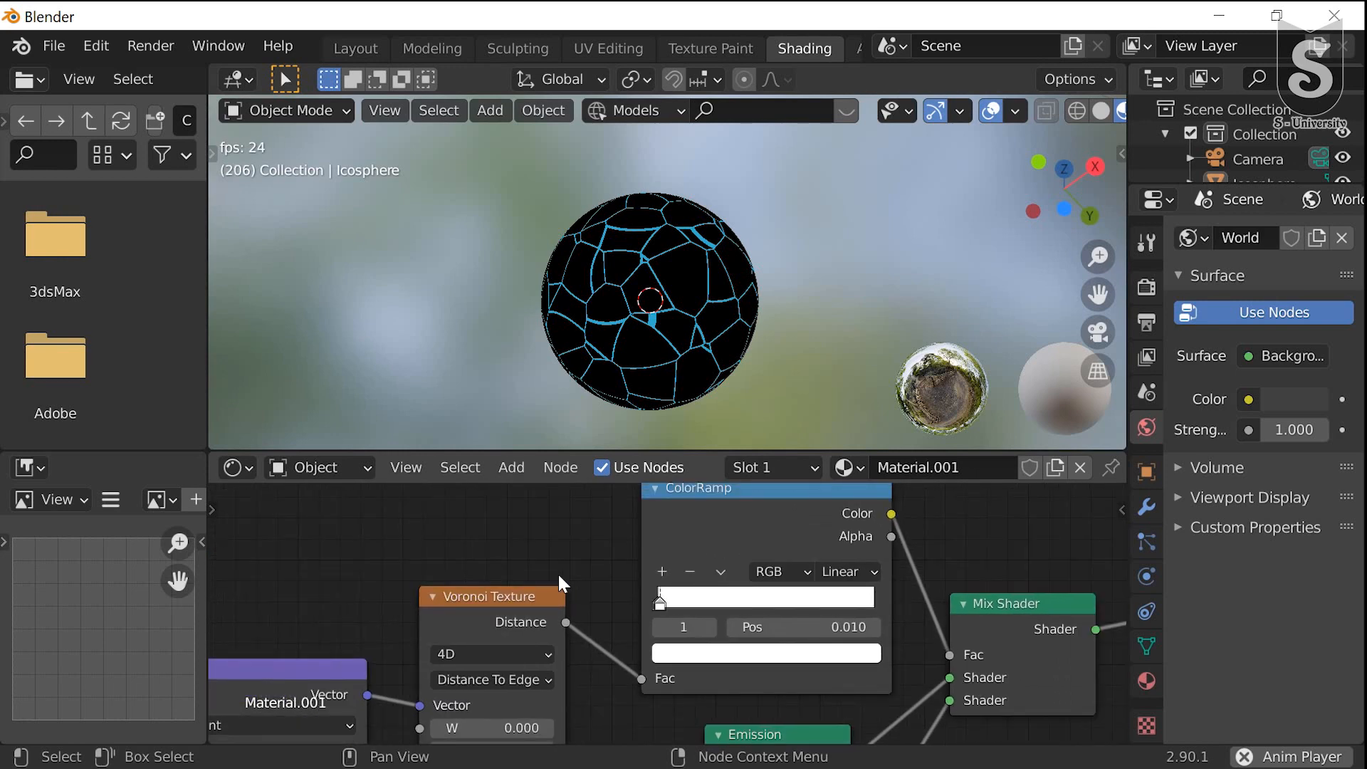
{"action": "scroll", "coordinate": [557, 572], "scroll_direction": "down", "scroll_amount": 3}
{"action": "scroll", "coordinate": [412, 588], "scroll_direction": "down", "scroll_amount": 1}
Add a Noise Texture node and insert it on the link between the Texture Coordinate and Mapping nodes
{"action": "middle_click_drag", "start_coordinate": [491, 577], "coordinate": [662, 542]}
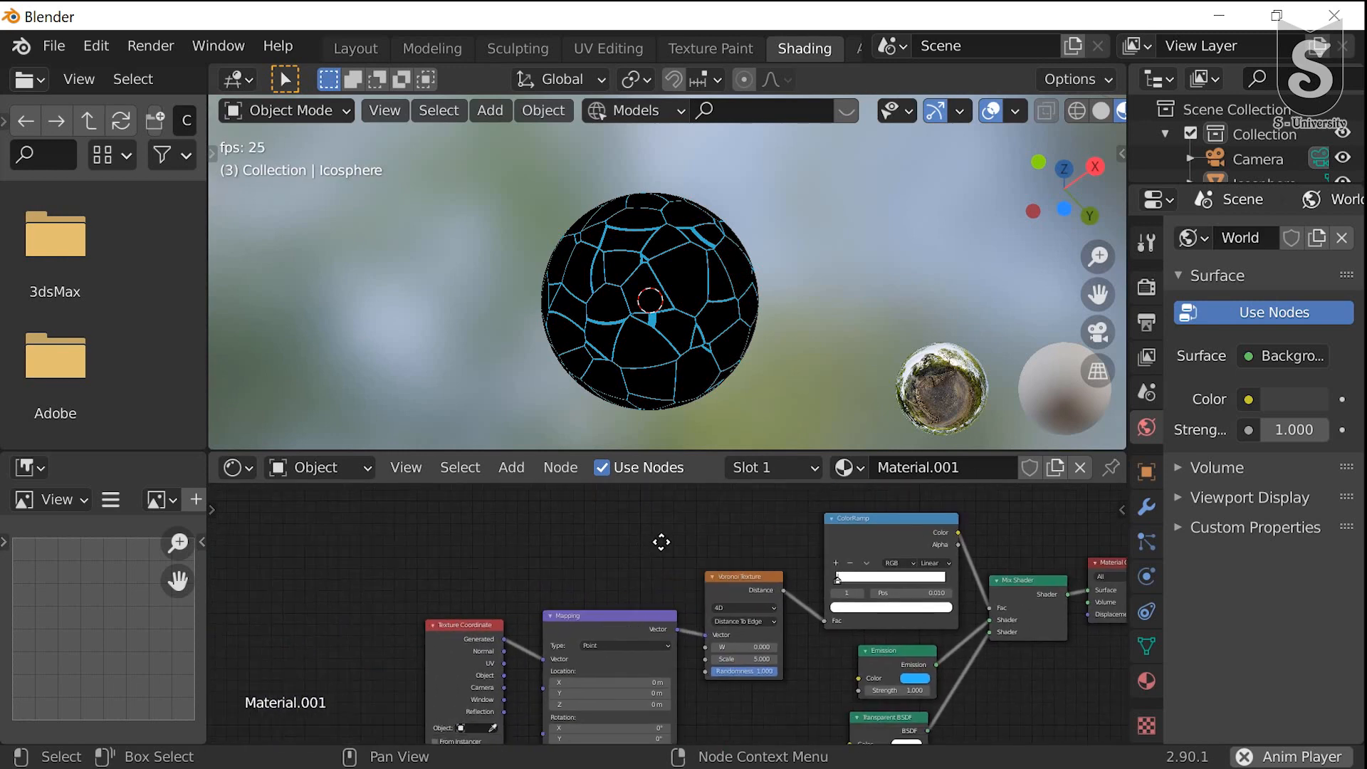
{"action": "scroll", "coordinate": [651, 580], "scroll_direction": "up", "scroll_amount": 5}
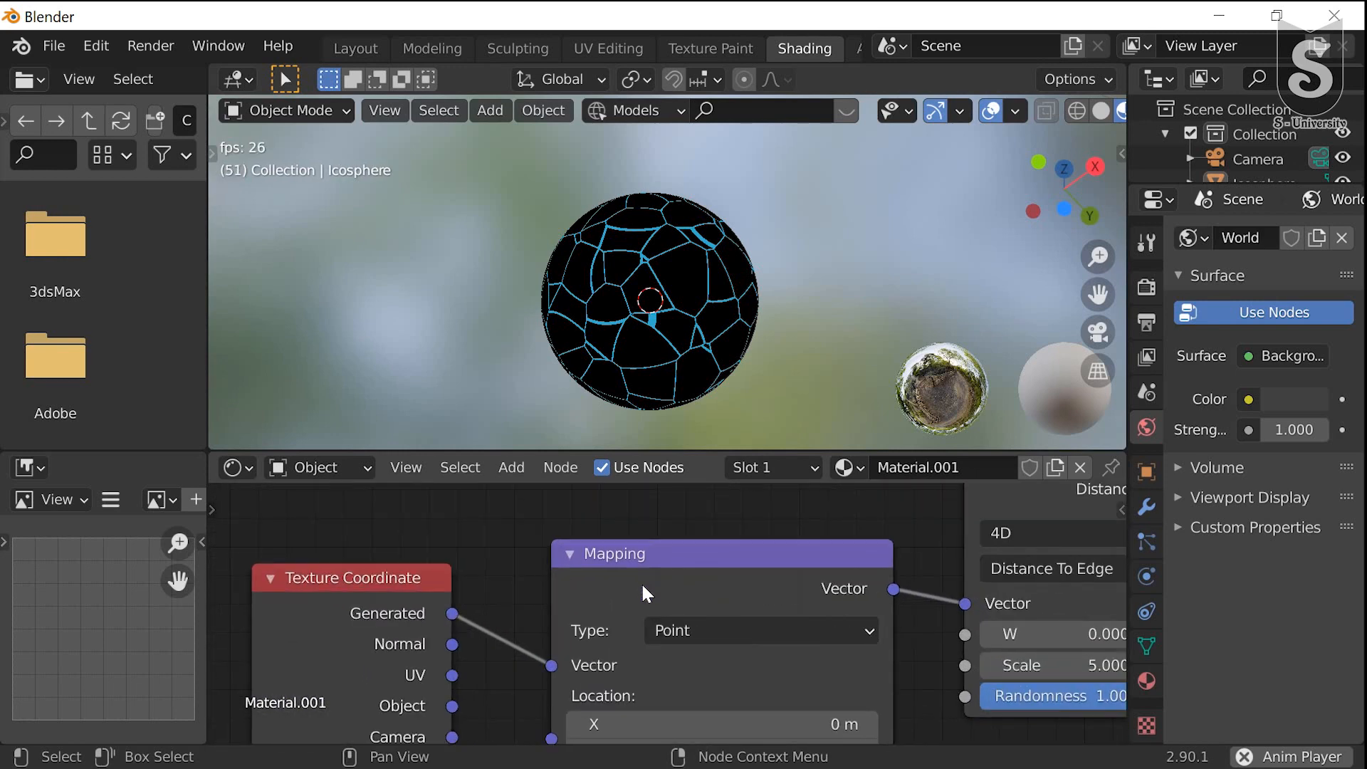
{"action": "middle_click_drag", "start_coordinate": [539, 563], "coordinate": [507, 604]}
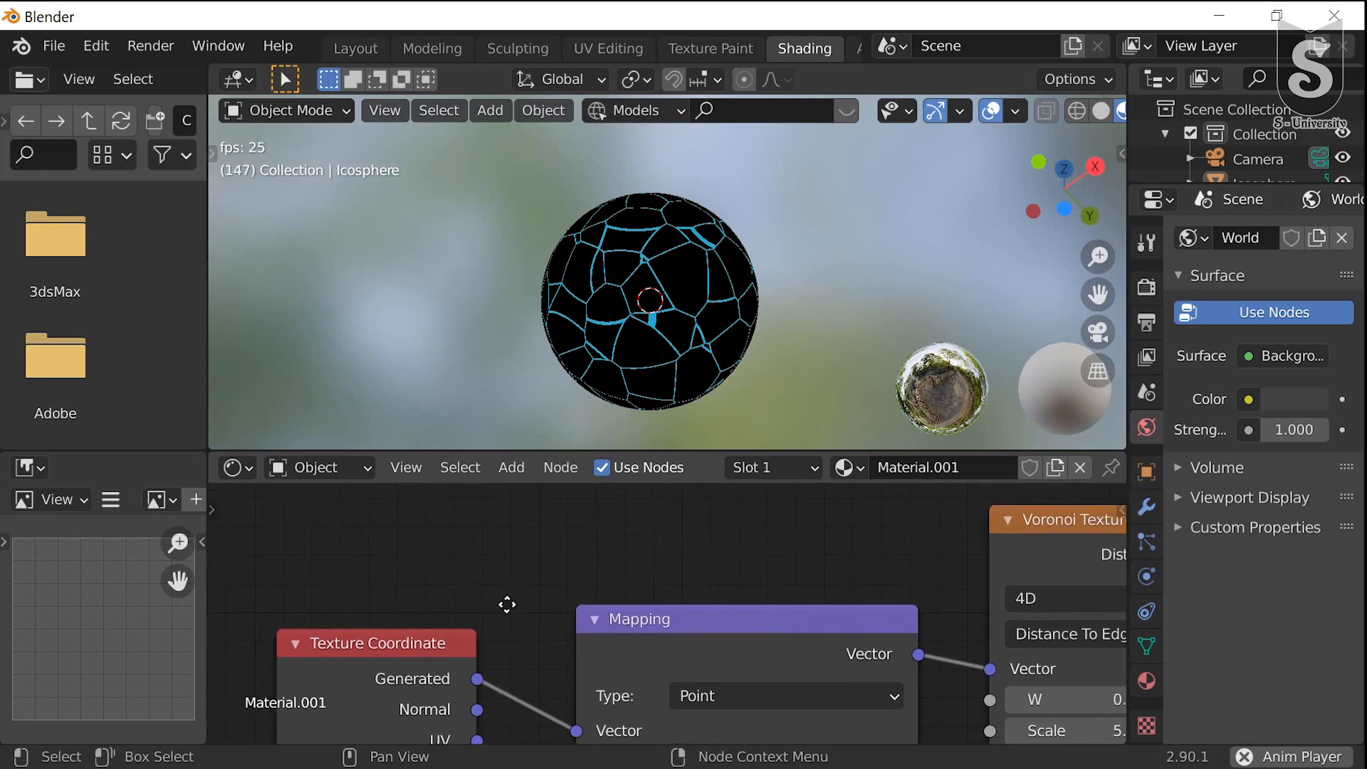
{"action": "middle_click_drag", "start_coordinate": [511, 576], "coordinate": [574, 515]}
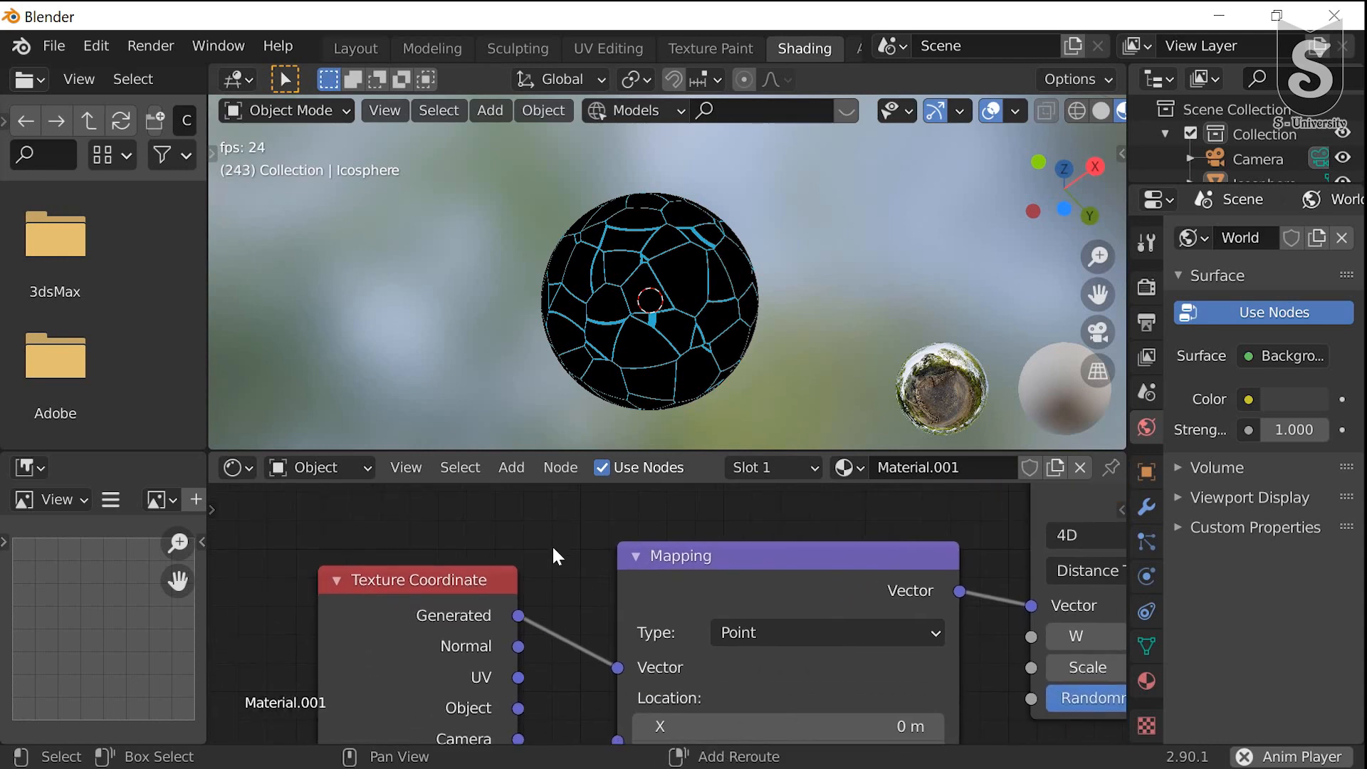
{"action": "key", "text": "shift+a"}
{"action": "left_click", "coordinate": [568, 485]}
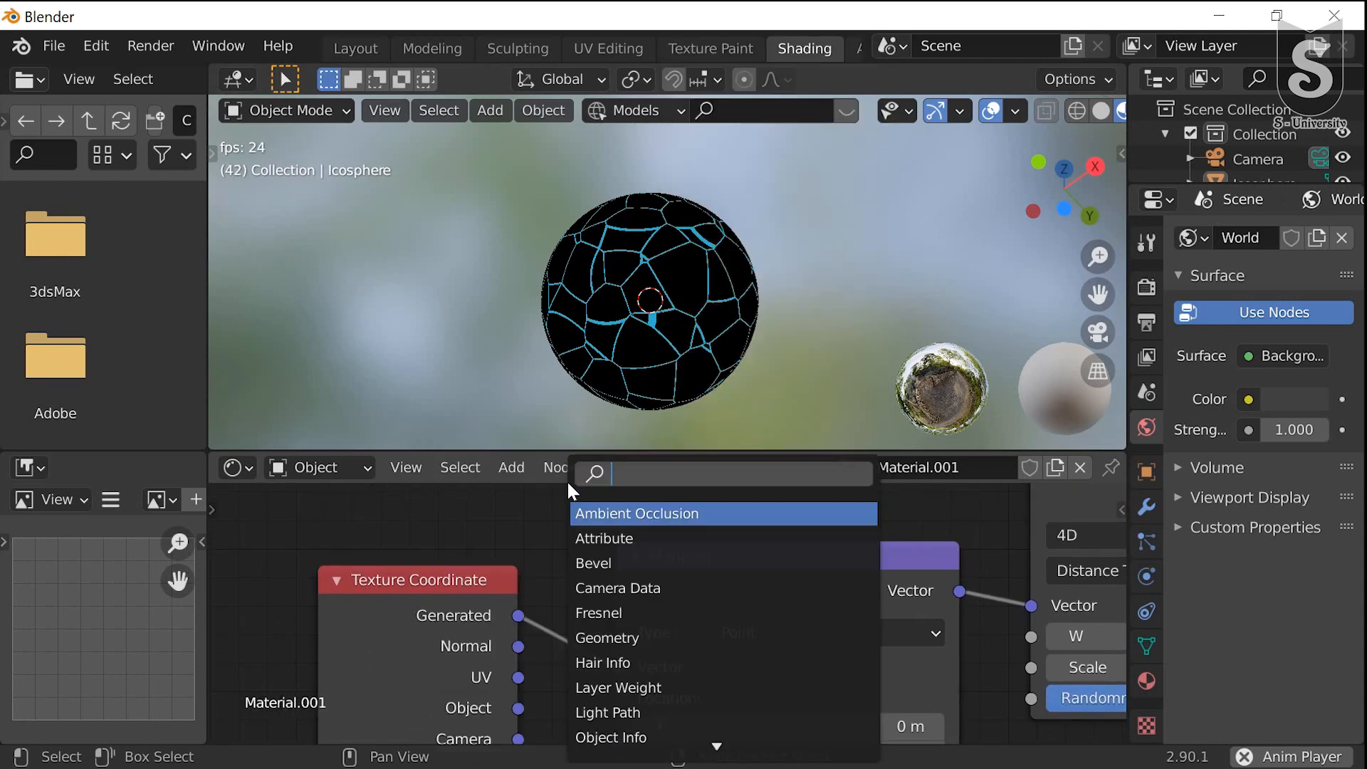
{"action": "type", "text": "noi"}
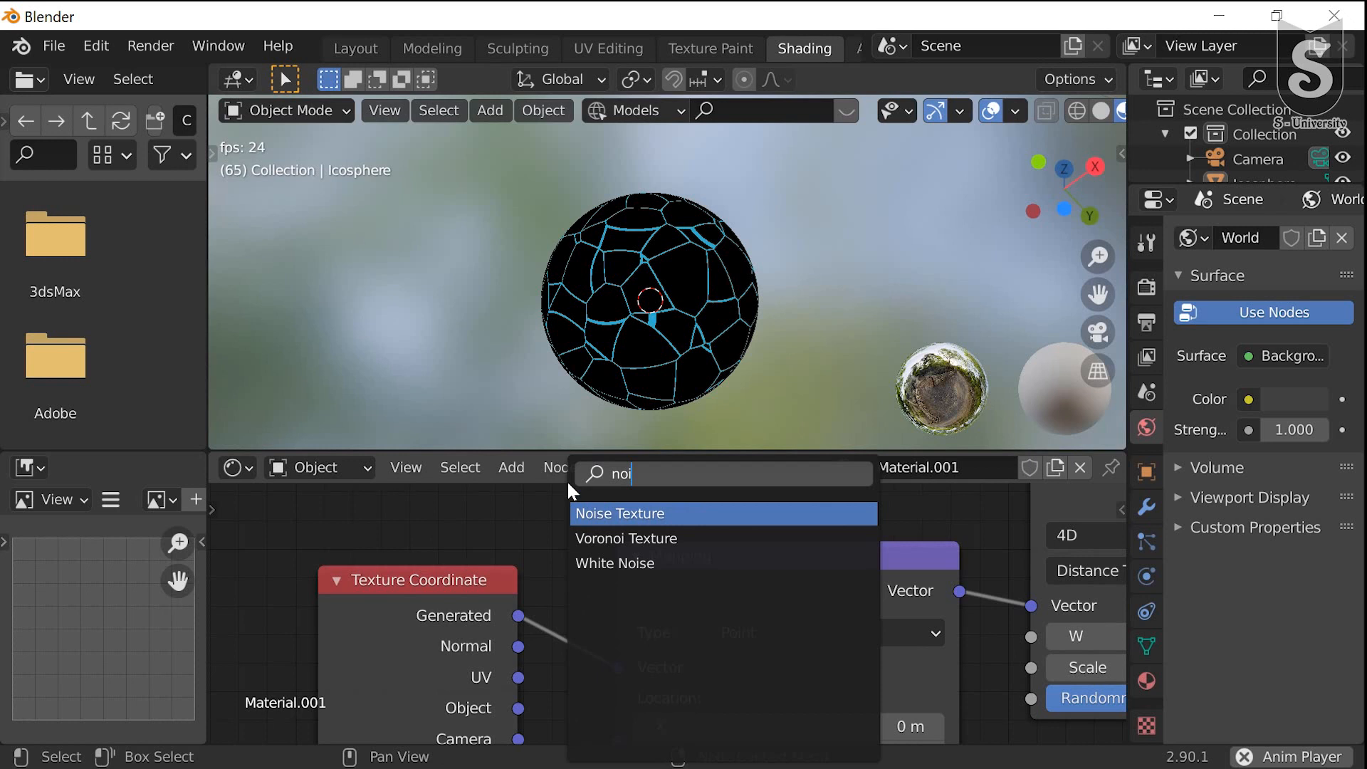
{"action": "left_click", "coordinate": [604, 513]}
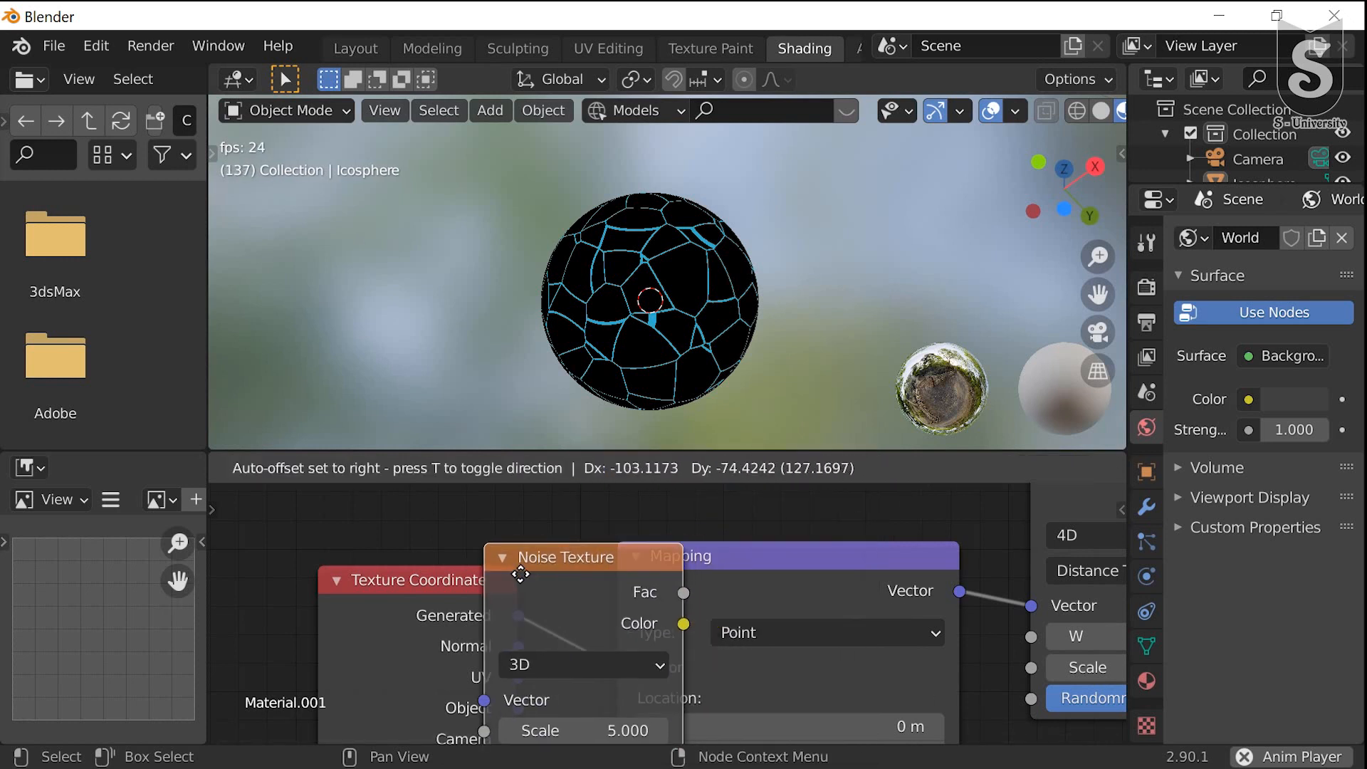
{"action": "left_click", "coordinate": [519, 571]}
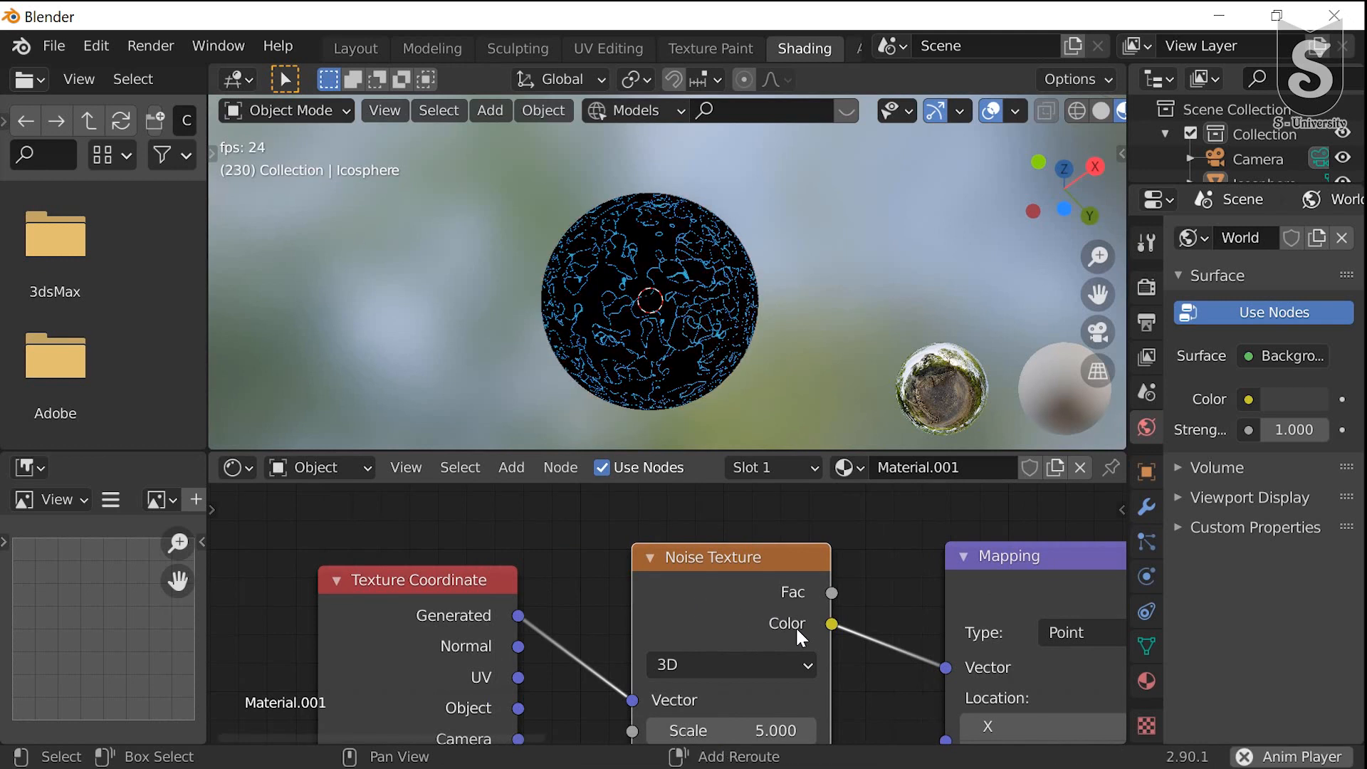
Add a MixRGB node and insert it on the link between the Noise Texture and Mapping nodes
{"action": "key", "text": "shift+a"}
{"action": "left_click", "coordinate": [761, 479]}
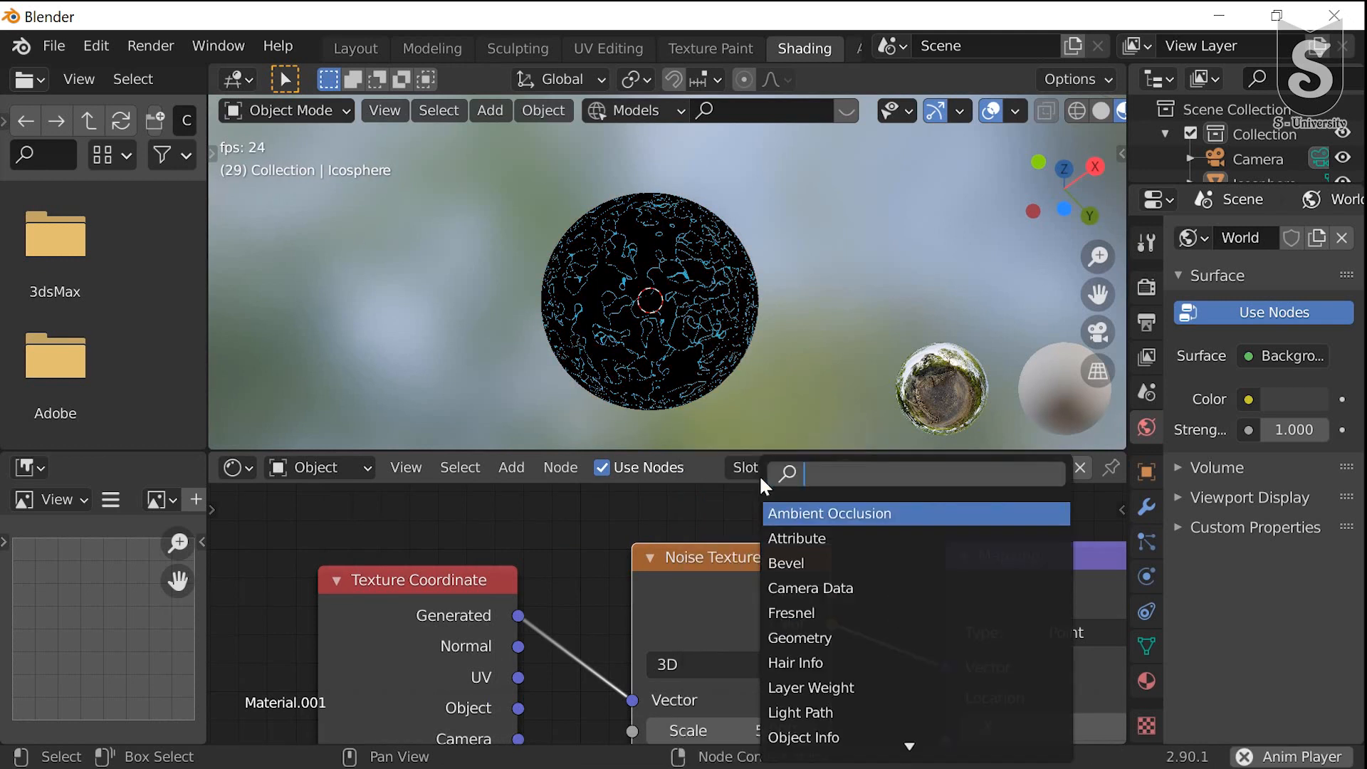
{"action": "type", "text": "mix"}
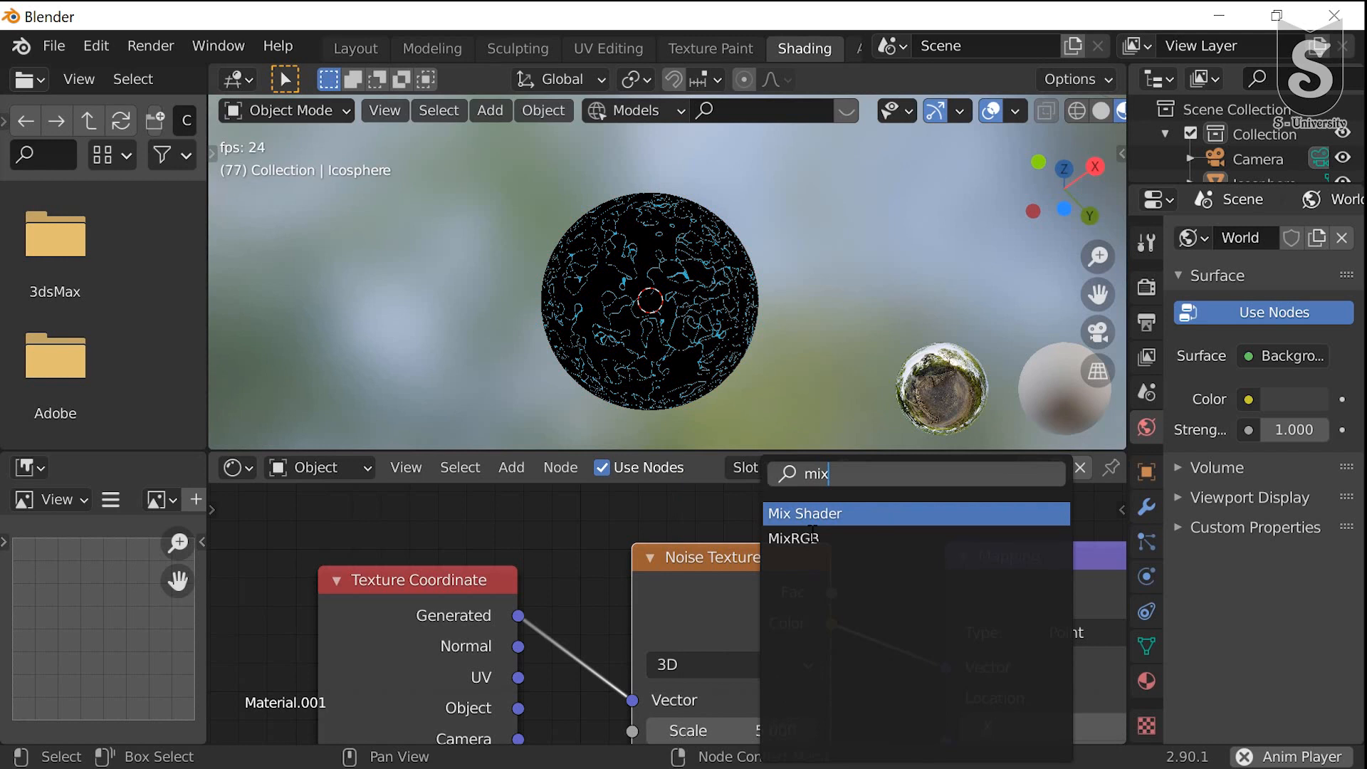
{"action": "left_click", "coordinate": [815, 539]}
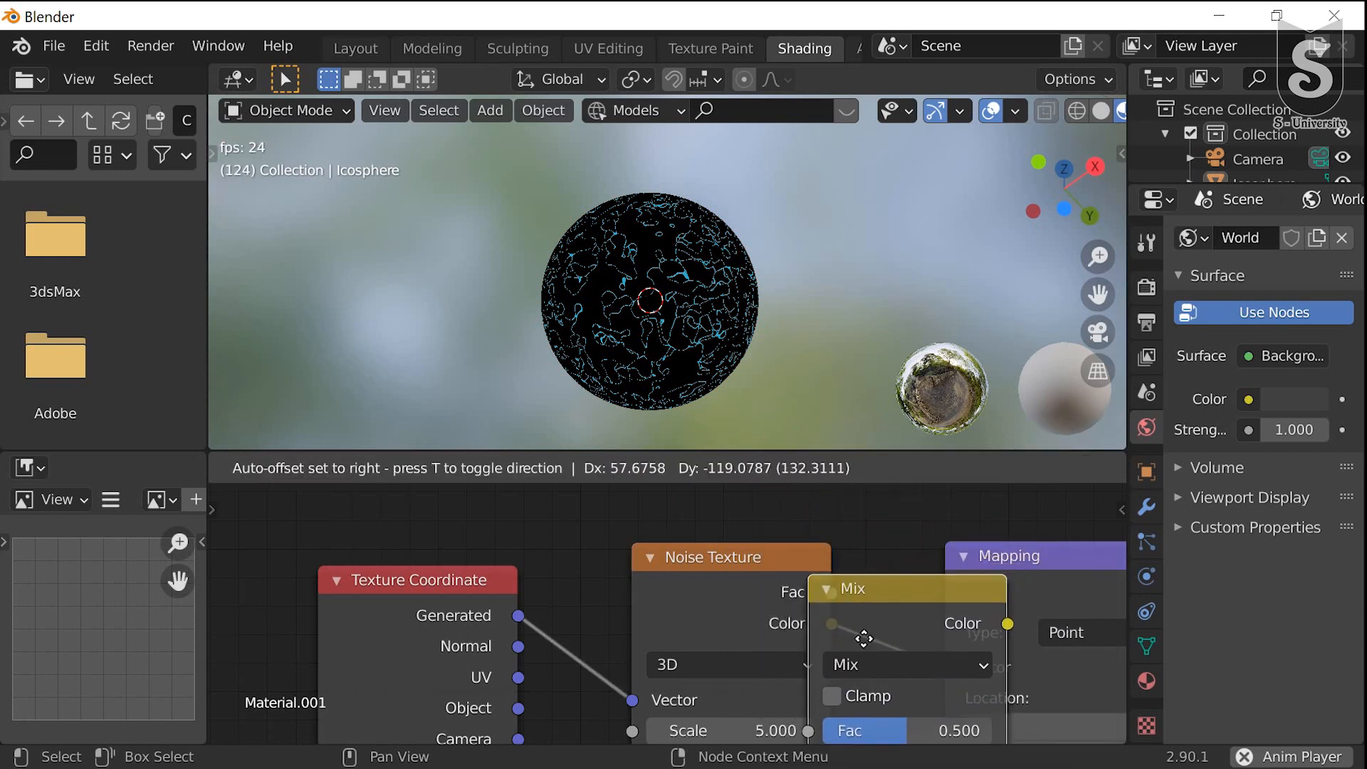
{"action": "left_click", "coordinate": [844, 618]}
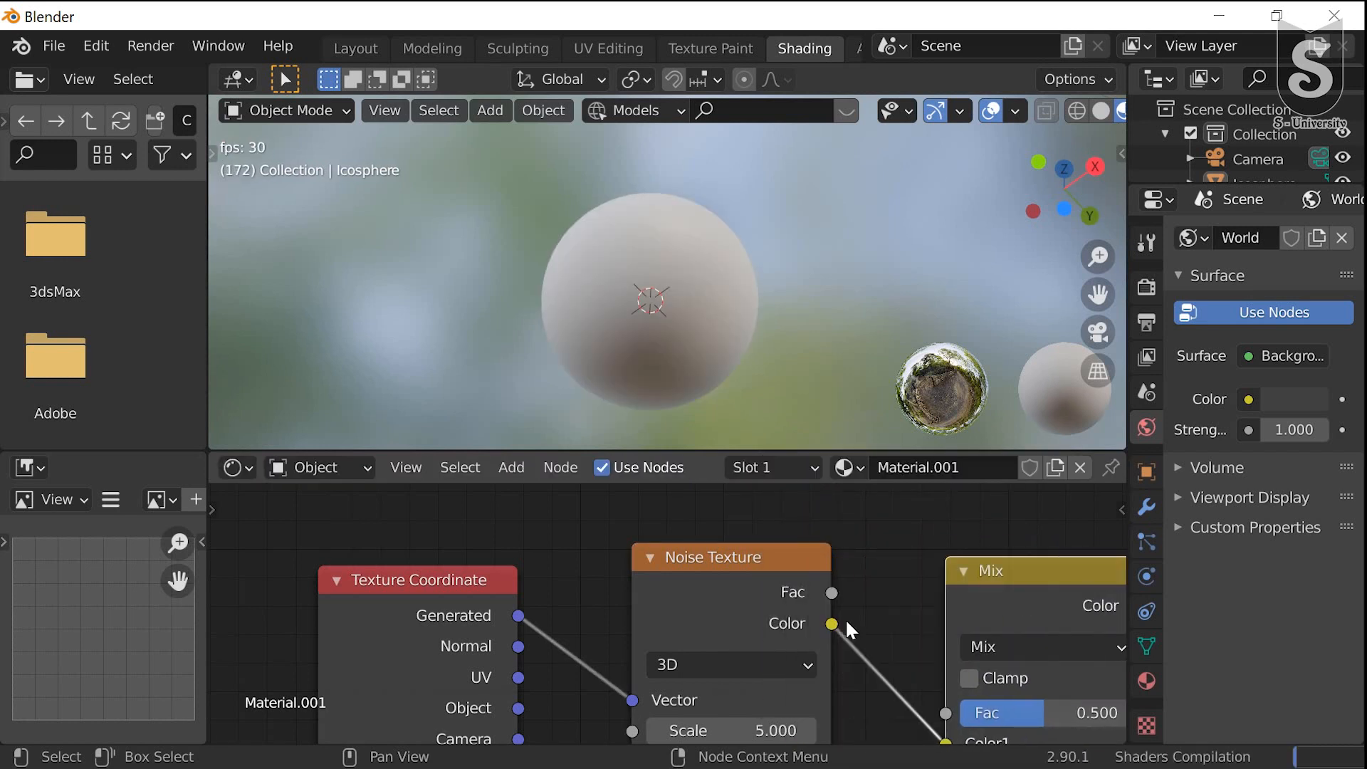
Connect Texture Coordinate's Object output to the Noise Texture's Vector and the Mix node's Color2, and set the Mix factor to 0.510
{"action": "middle_click_drag", "start_coordinate": [857, 664], "coordinate": [803, 582]}
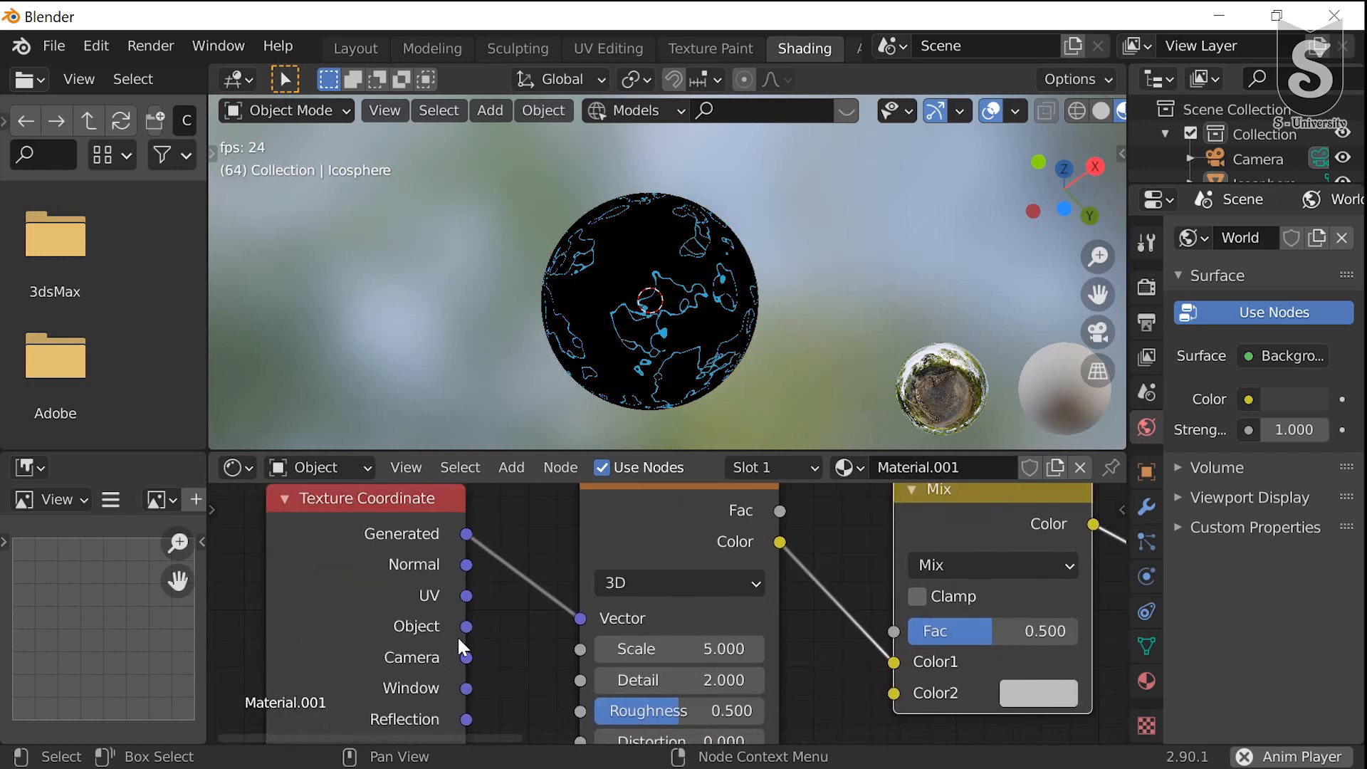
{"action": "left_click_drag", "start_coordinate": [465, 626], "coordinate": [580, 618]}
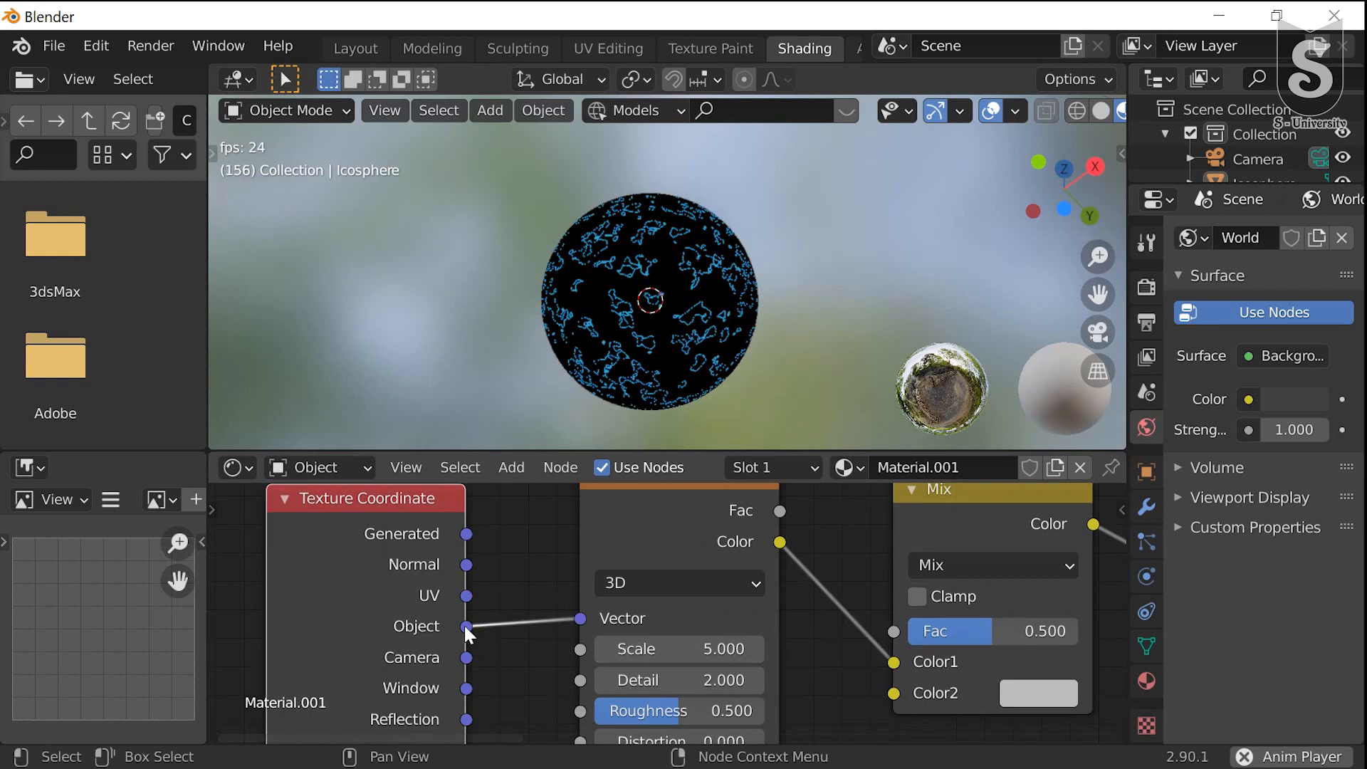
{"action": "left_click_drag", "start_coordinate": [467, 626], "coordinate": [571, 643]}
{"action": "left_click_drag", "start_coordinate": [663, 654], "coordinate": [895, 701]}
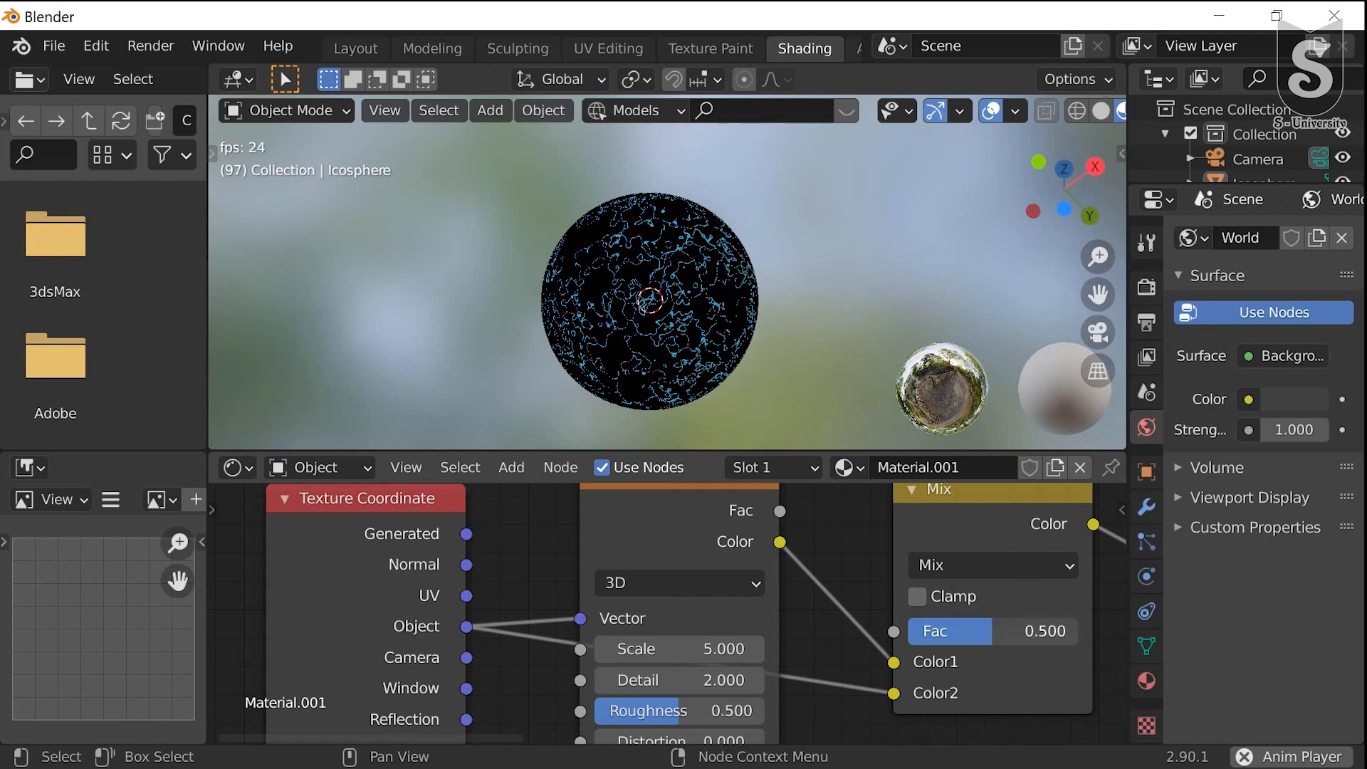
{"action": "mouse_move", "coordinate": [993, 631]}
{"action": "left_mouse_down"}
{"action": "mouse_move", "coordinate": [968, 630]}
{"action": "mouse_move", "coordinate": [1011, 631]}
{"action": "mouse_move", "coordinate": [995, 631]}
{"action": "left_mouse_up"}
Examine the node chain from Texture Coordinate through Noise Texture, Mix, Mapping and Voronoi Texture to the Mix Shader
{"action": "middle_click_drag", "start_coordinate": [849, 705], "coordinate": [707, 668]}
{"action": "scroll", "coordinate": [677, 361], "scroll_direction": "up", "scroll_amount": 2}
{"action": "scroll", "coordinate": [677, 361], "scroll_direction": "down", "scroll_amount": 1}
{"action": "scroll", "coordinate": [652, 572], "scroll_direction": "down", "scroll_amount": 1}
{"action": "middle_click_drag", "start_coordinate": [651, 572], "coordinate": [676, 562]}
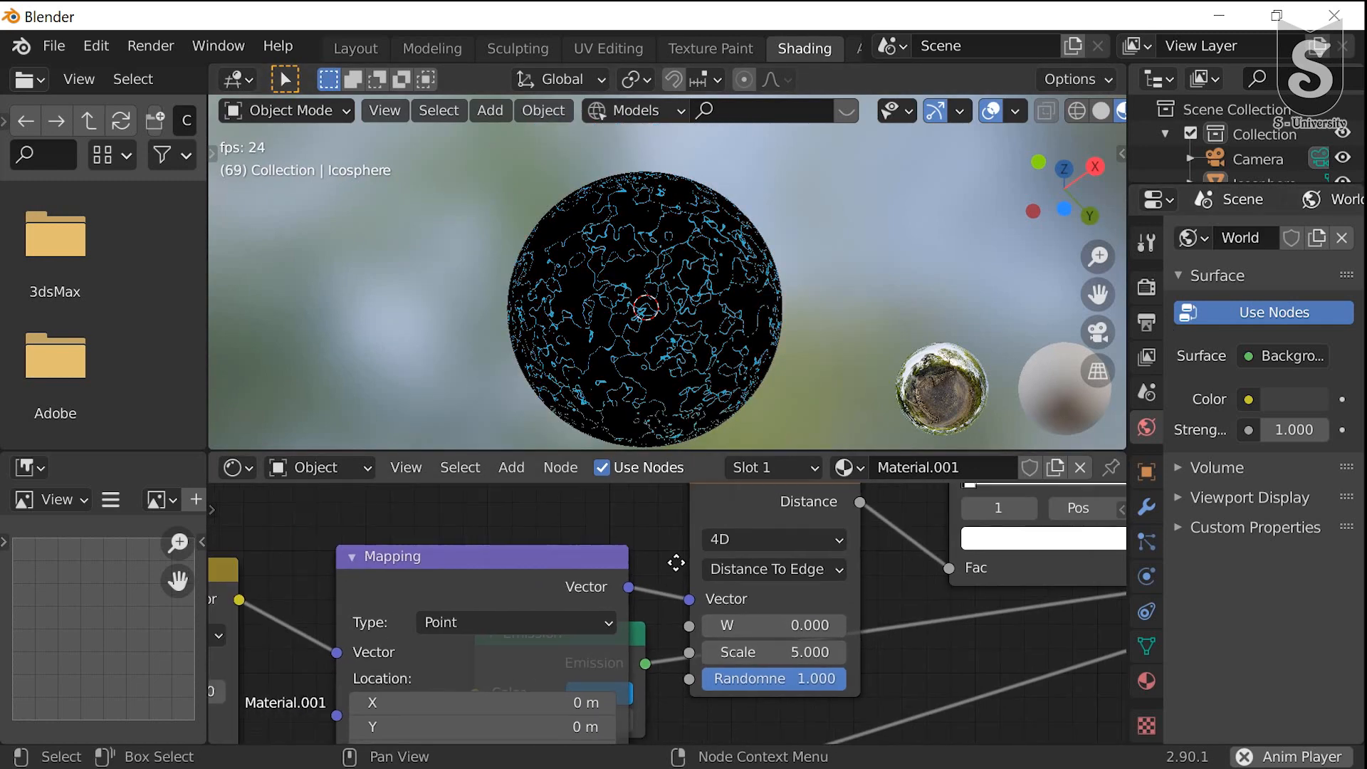
{"action": "scroll", "coordinate": [600, 567], "scroll_direction": "down", "scroll_amount": 2}
{"action": "middle_click_drag", "start_coordinate": [438, 529], "coordinate": [623, 510]}
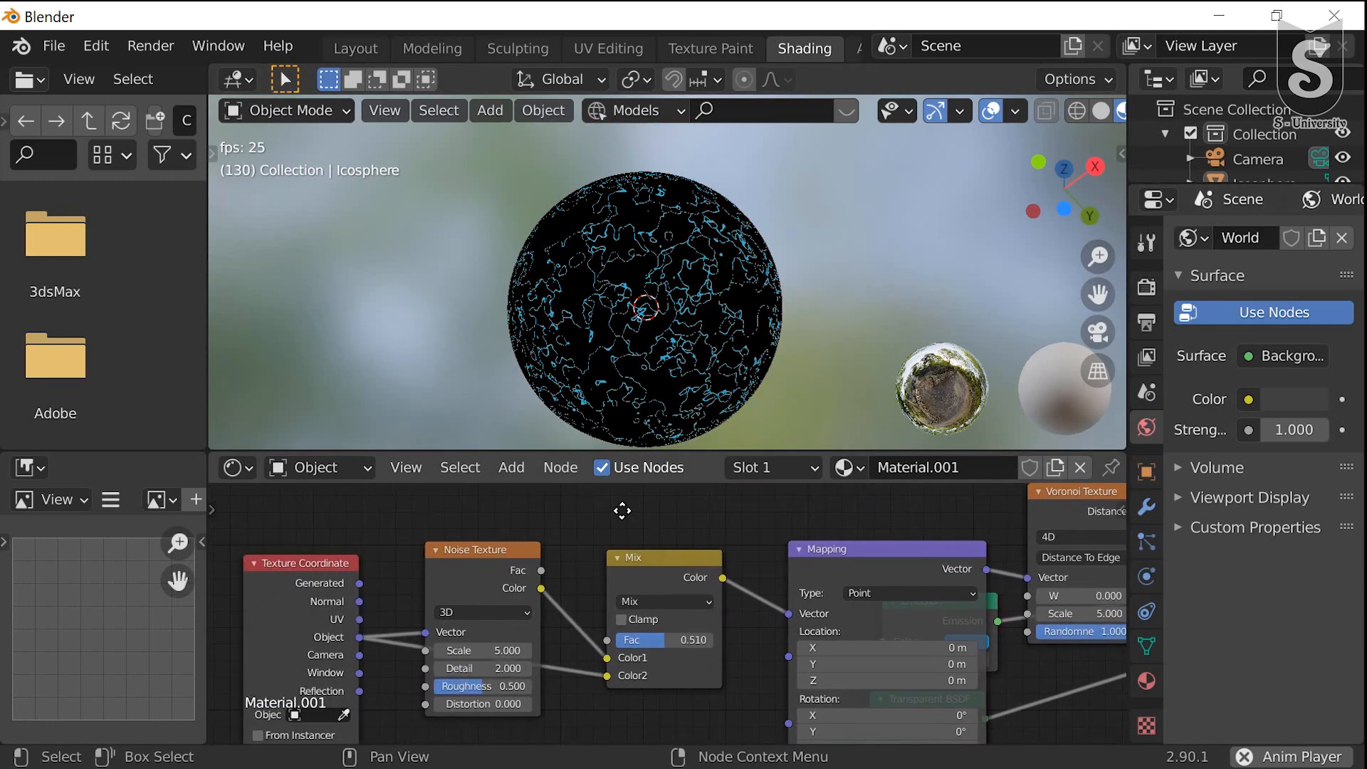
{"action": "middle_click_drag", "start_coordinate": [334, 547], "coordinate": [494, 519]}
{"action": "middle_click_drag", "start_coordinate": [311, 569], "coordinate": [241, 576]}
{"action": "middle_click_drag", "start_coordinate": [890, 626], "coordinate": [526, 636]}
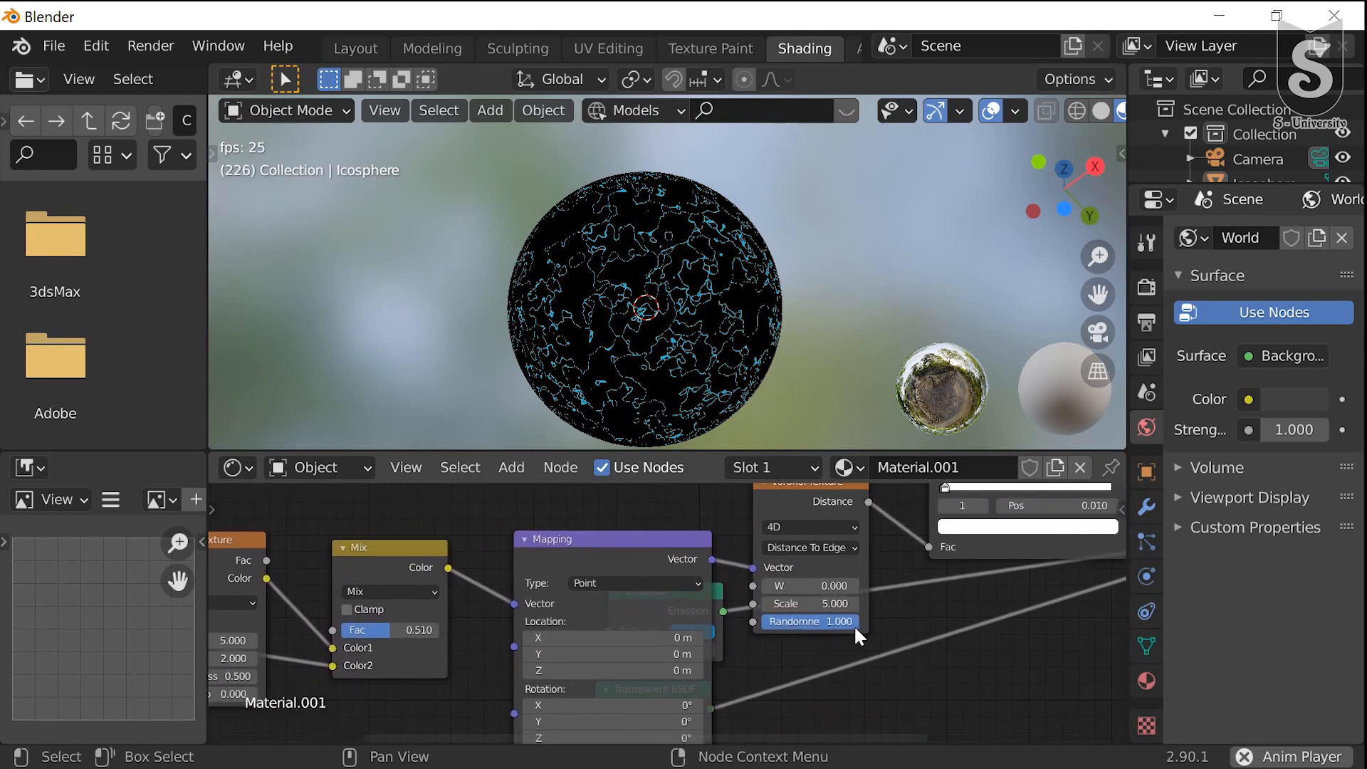
{"action": "middle_click_drag", "start_coordinate": [984, 632], "coordinate": [814, 631]}
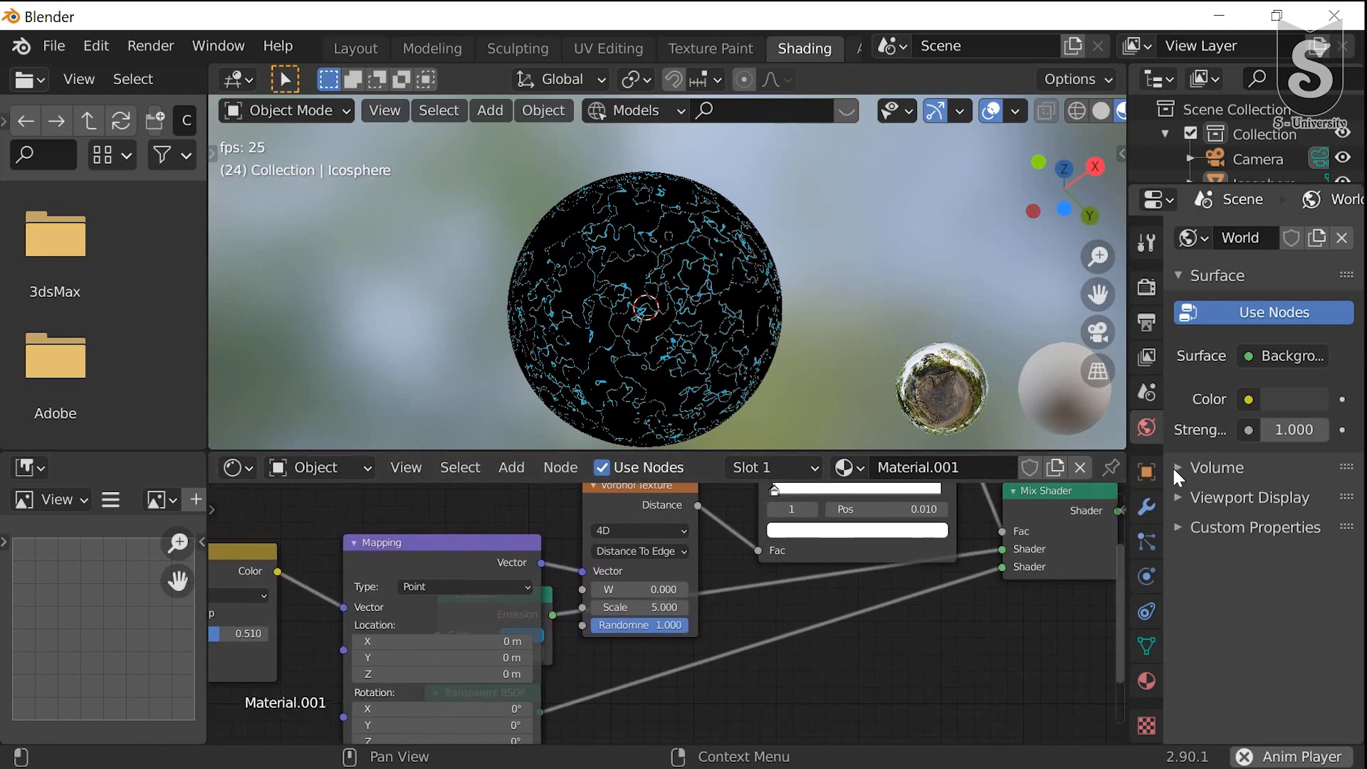
Set the sphere material's Blend Mode to Alpha Blend and inspect the transparent sphere up close
{"action": "left_click", "coordinate": [1143, 673]}
{"action": "scroll", "coordinate": [1271, 641], "scroll_direction": "down", "scroll_amount": 2}
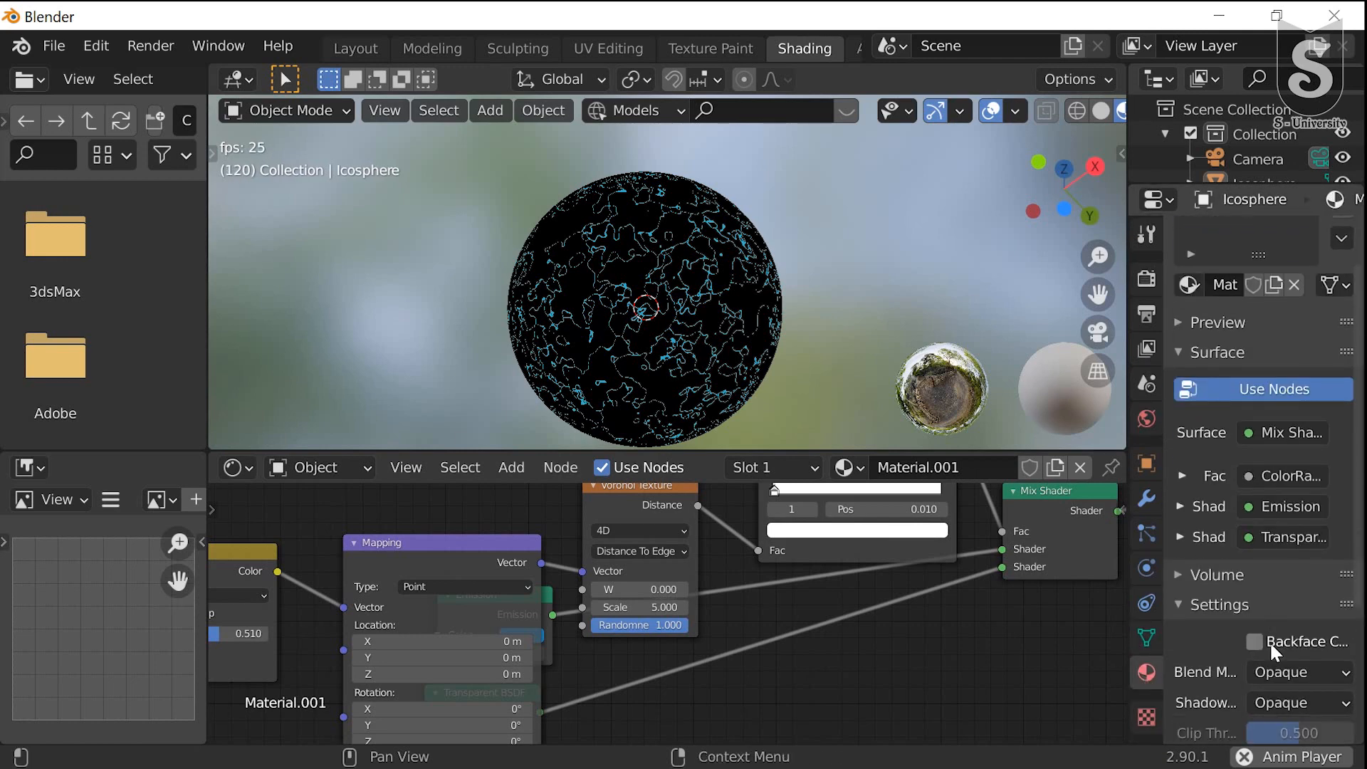
{"action": "scroll", "coordinate": [1237, 671], "scroll_direction": "down", "scroll_amount": 3}
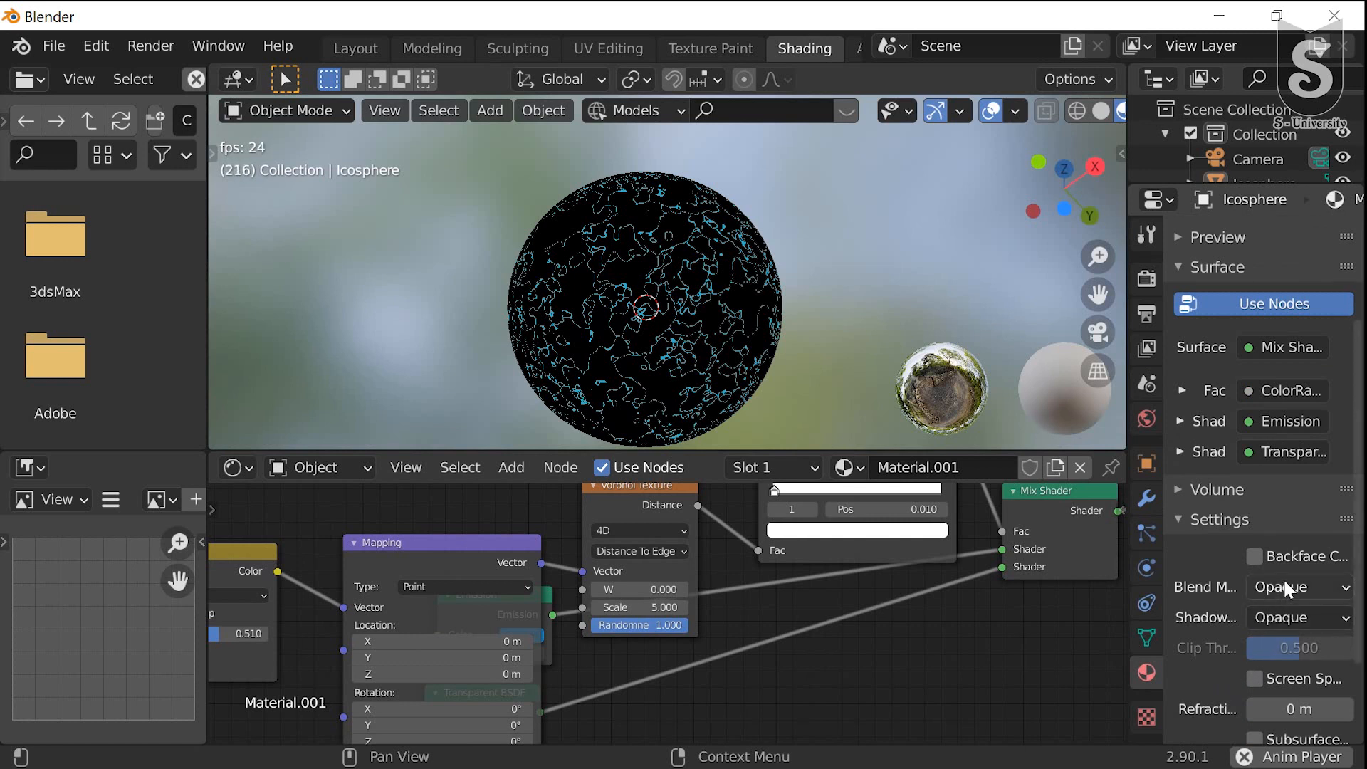
{"action": "left_click", "coordinate": [1285, 588]}
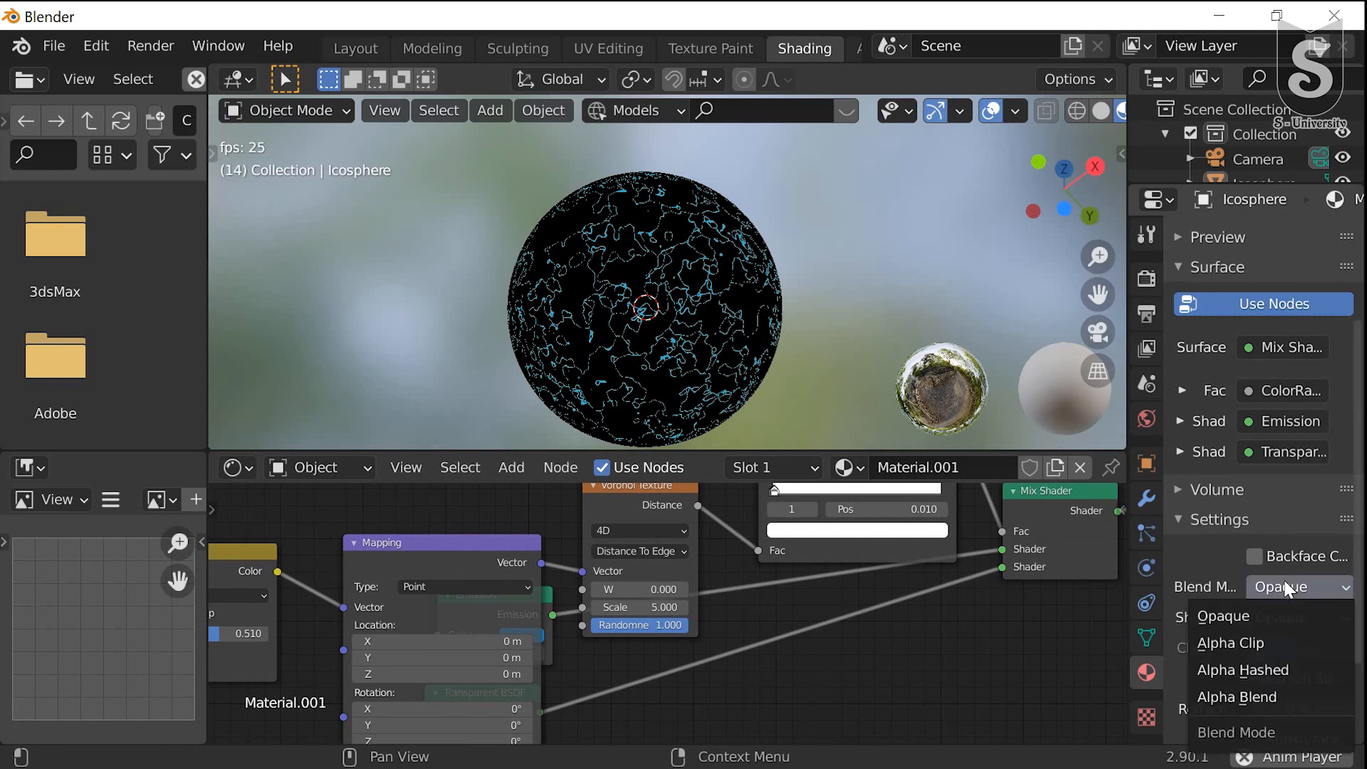
{"action": "left_click", "coordinate": [1224, 695]}
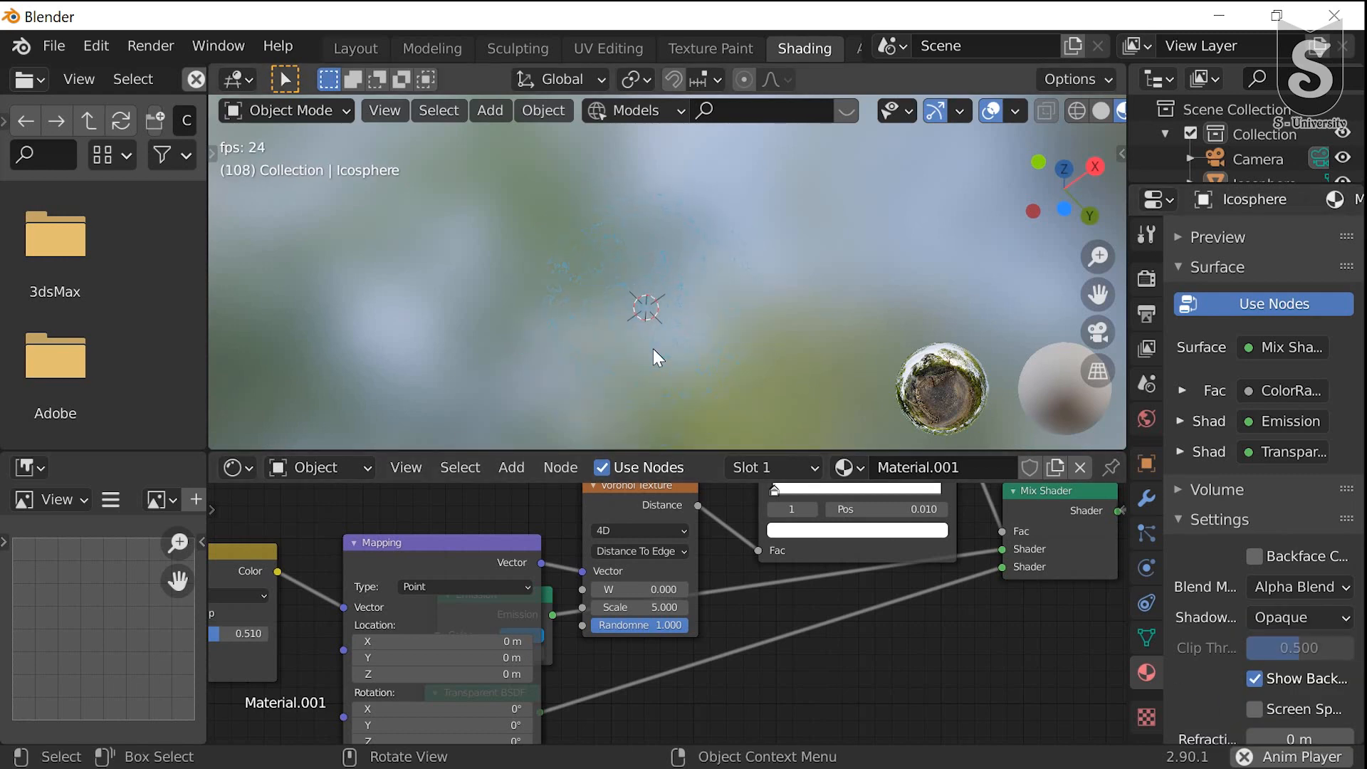
{"action": "scroll", "coordinate": [652, 349], "scroll_direction": "up", "scroll_amount": 3}
{"action": "scroll", "coordinate": [694, 329], "scroll_direction": "up", "scroll_amount": 4}
{"action": "scroll", "coordinate": [707, 344], "scroll_direction": "down", "scroll_amount": 4}
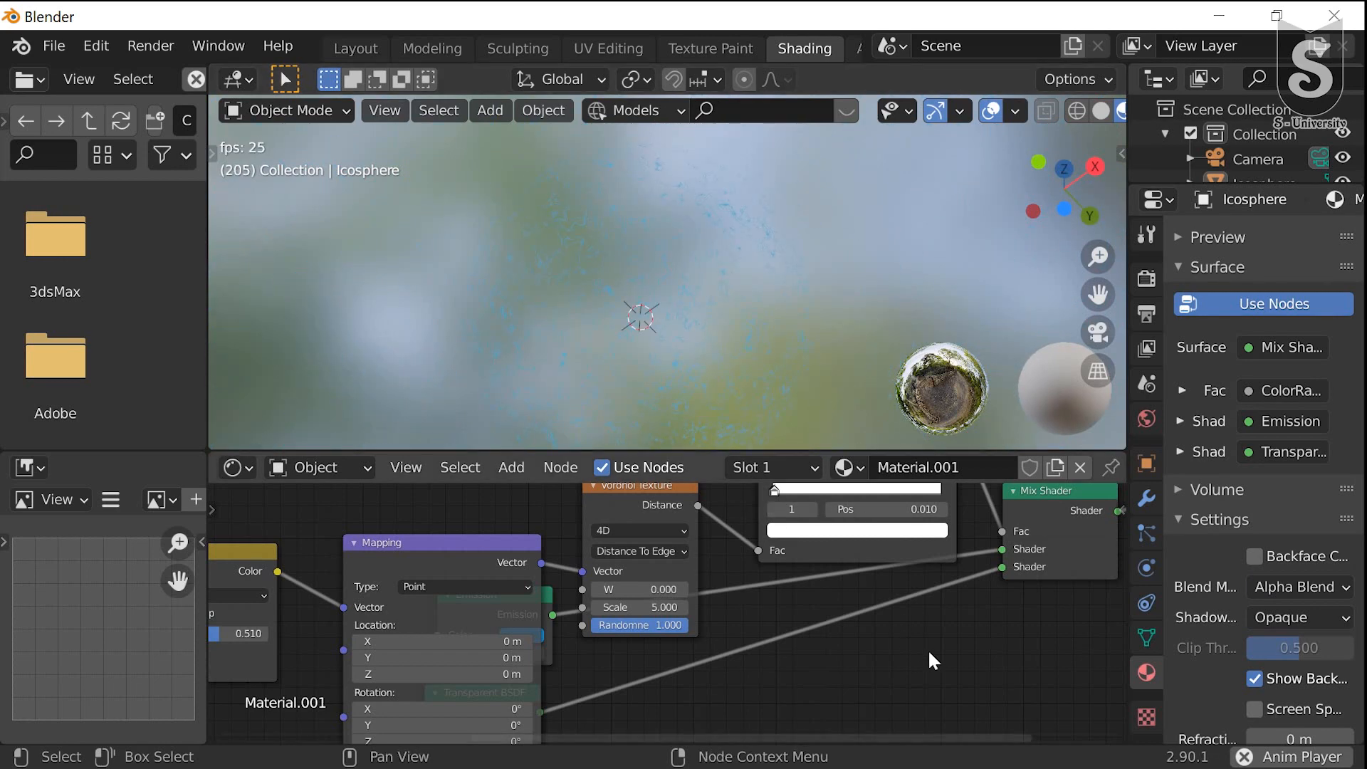
Move the Mapping node off the Emission node and set the Emission strength to 50
{"action": "middle_click_drag", "start_coordinate": [928, 653], "coordinate": [609, 709]}
{"action": "middle_click_drag", "start_coordinate": [914, 663], "coordinate": [914, 430]}
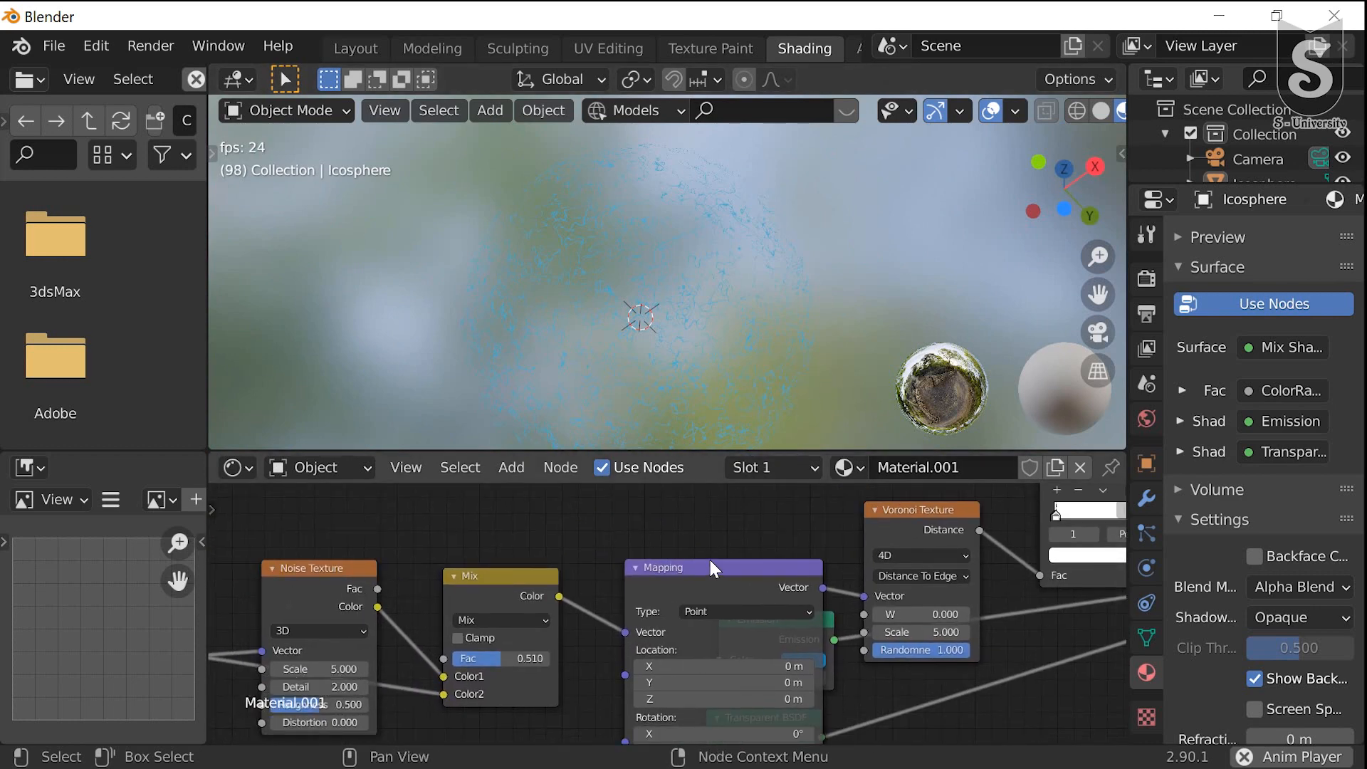
{"action": "left_click_drag", "start_coordinate": [708, 563], "coordinate": [594, 487]}
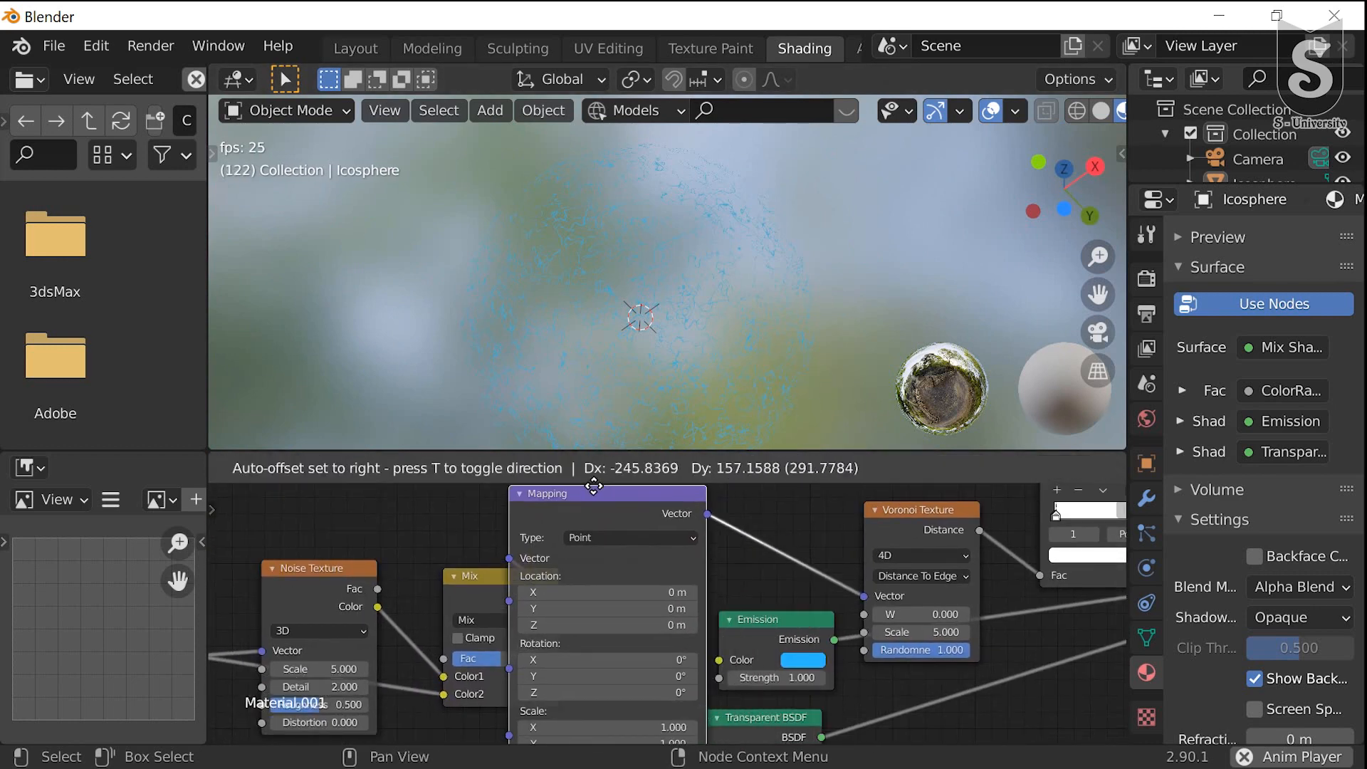
{"action": "left_click", "coordinate": [772, 678]}
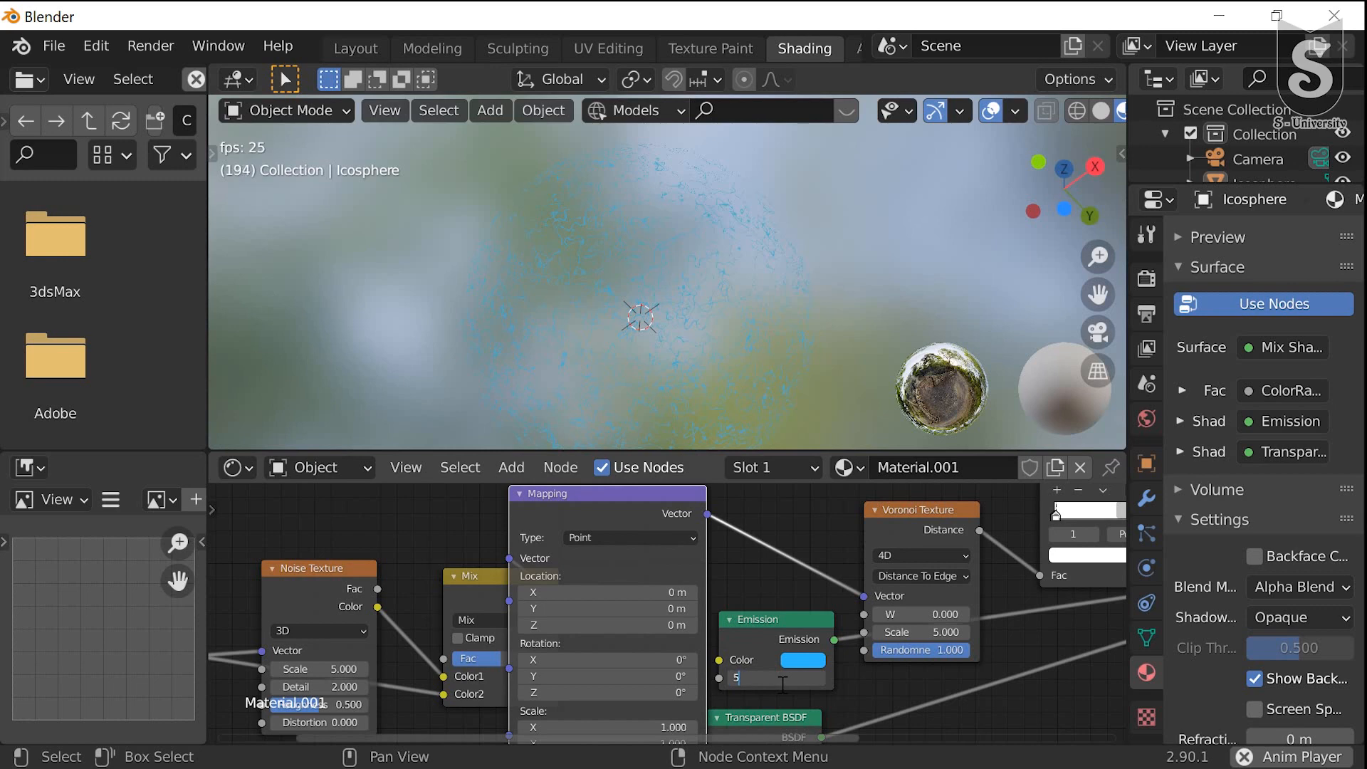
{"action": "type", "text": "50"}
{"action": "key", "text": "Return"}
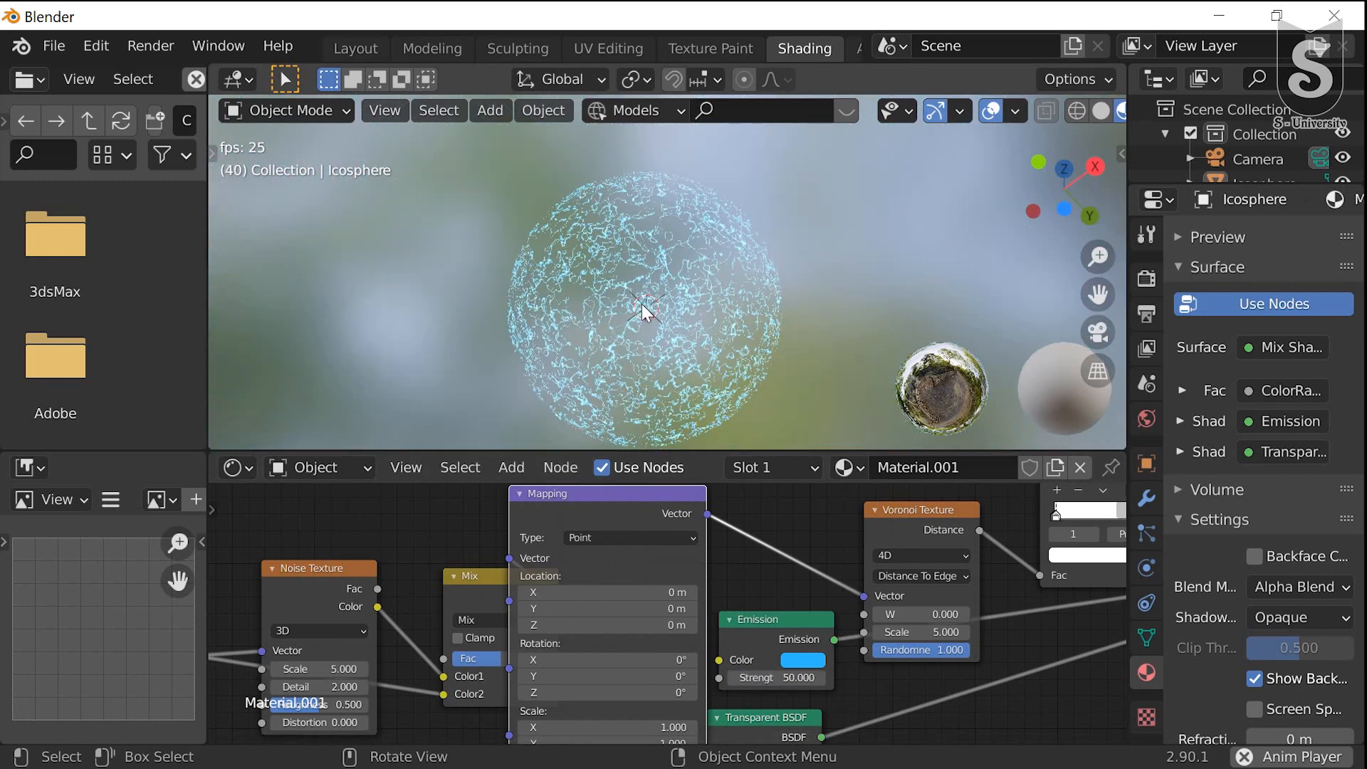
Enable Bloom in the Eevee render settings and inspect the glowing sphere from several angles
{"action": "scroll", "coordinate": [1231, 337], "scroll_direction": "up", "scroll_amount": 5}
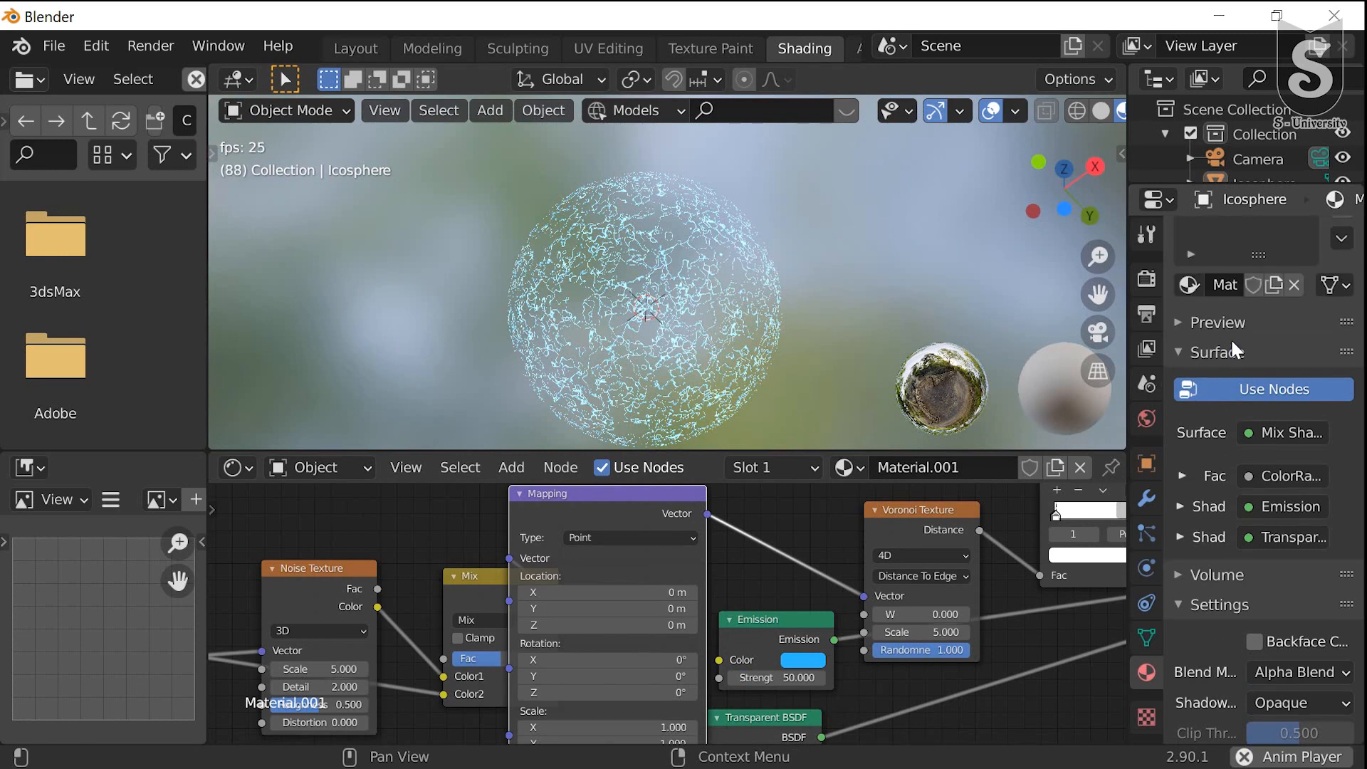
{"action": "left_click", "coordinate": [1153, 279]}
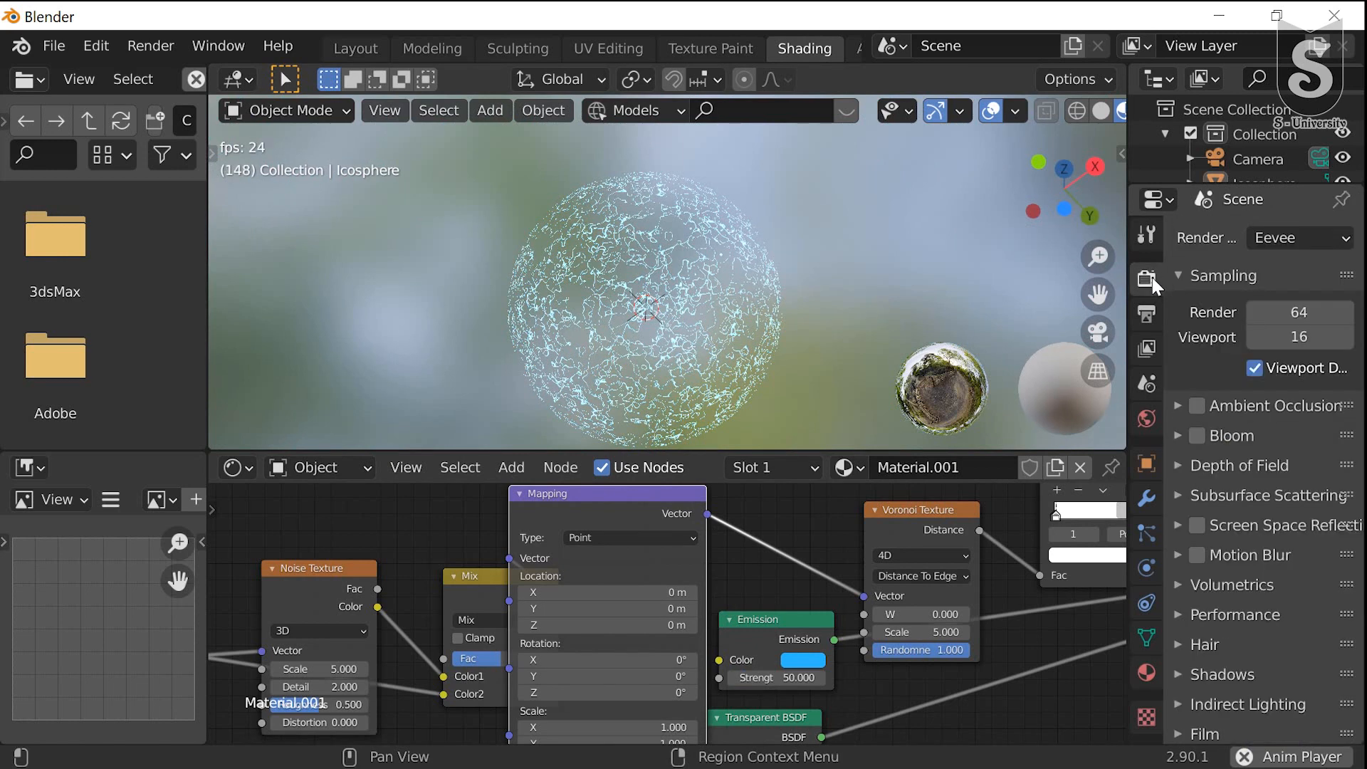
{"action": "left_click", "coordinate": [1198, 436]}
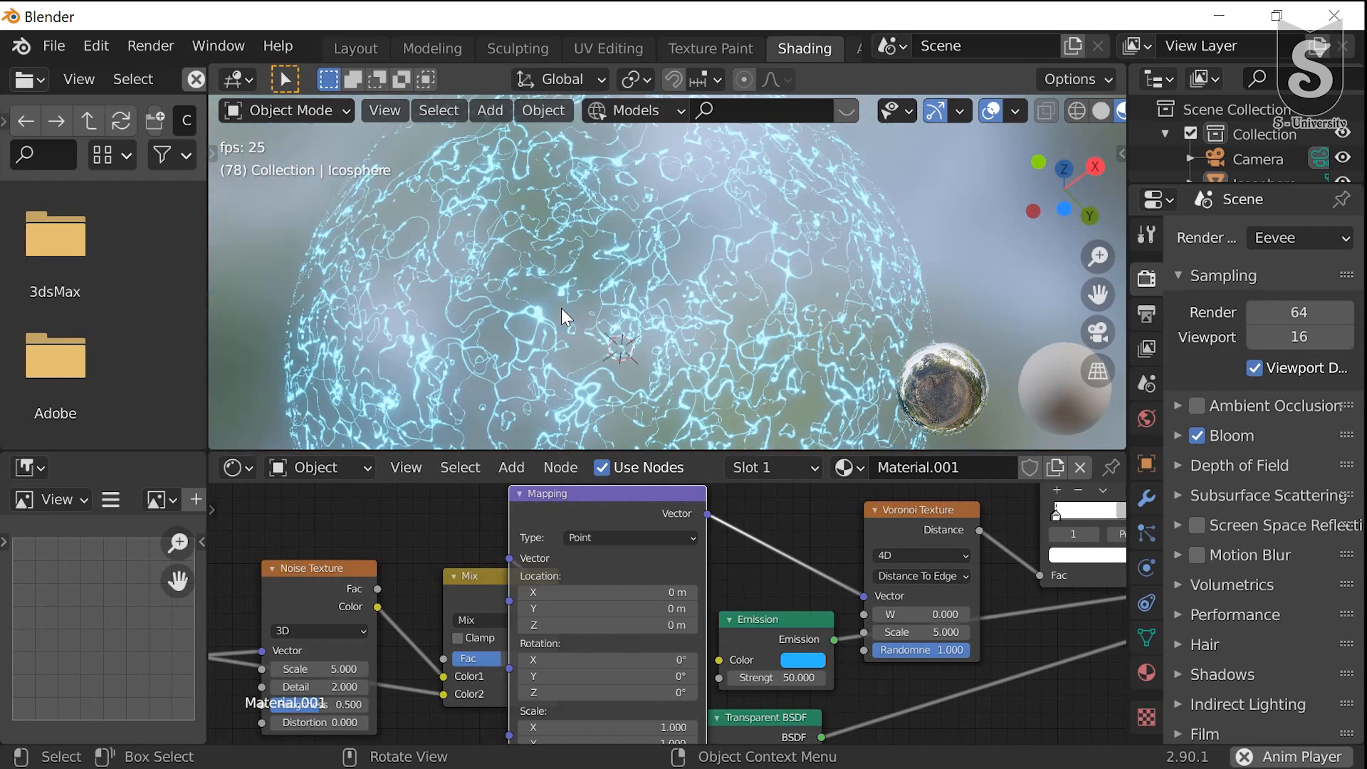
{"action": "middle_click_drag", "start_coordinate": [545, 308], "coordinate": [677, 319]}
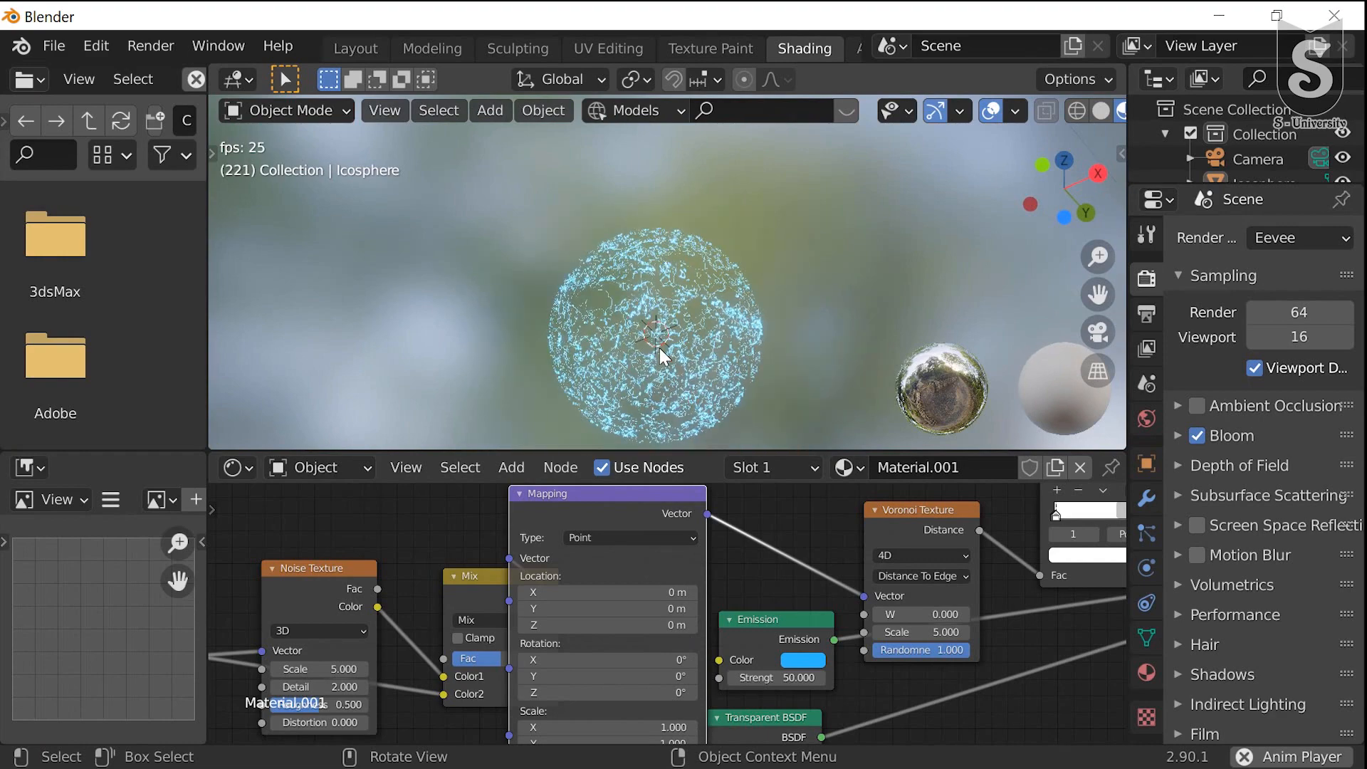
{"action": "middle_click_drag", "start_coordinate": [627, 313], "coordinate": [647, 348]}
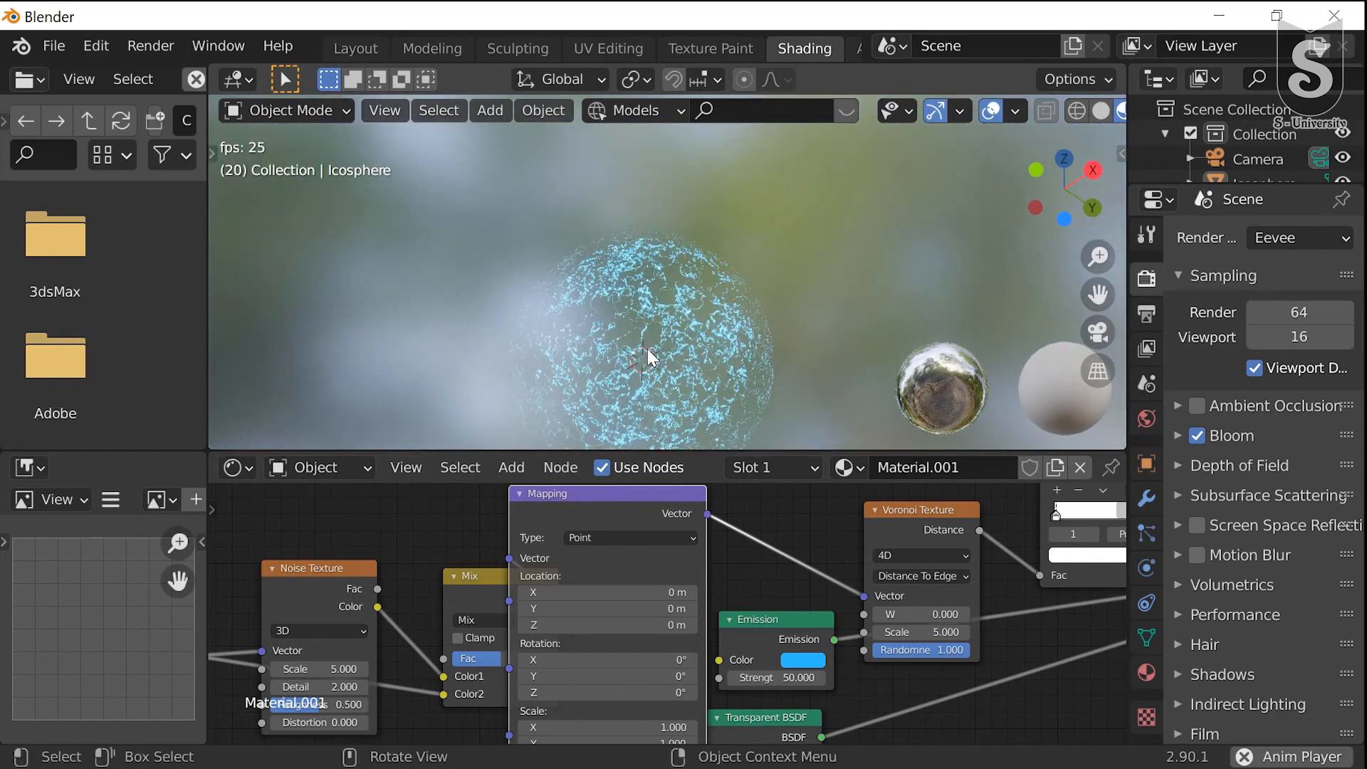
Shift the Mapping node slightly down and set the Voronoi Texture's W value to 1
{"action": "scroll", "coordinate": [665, 349], "scroll_direction": "down", "scroll_amount": 3}
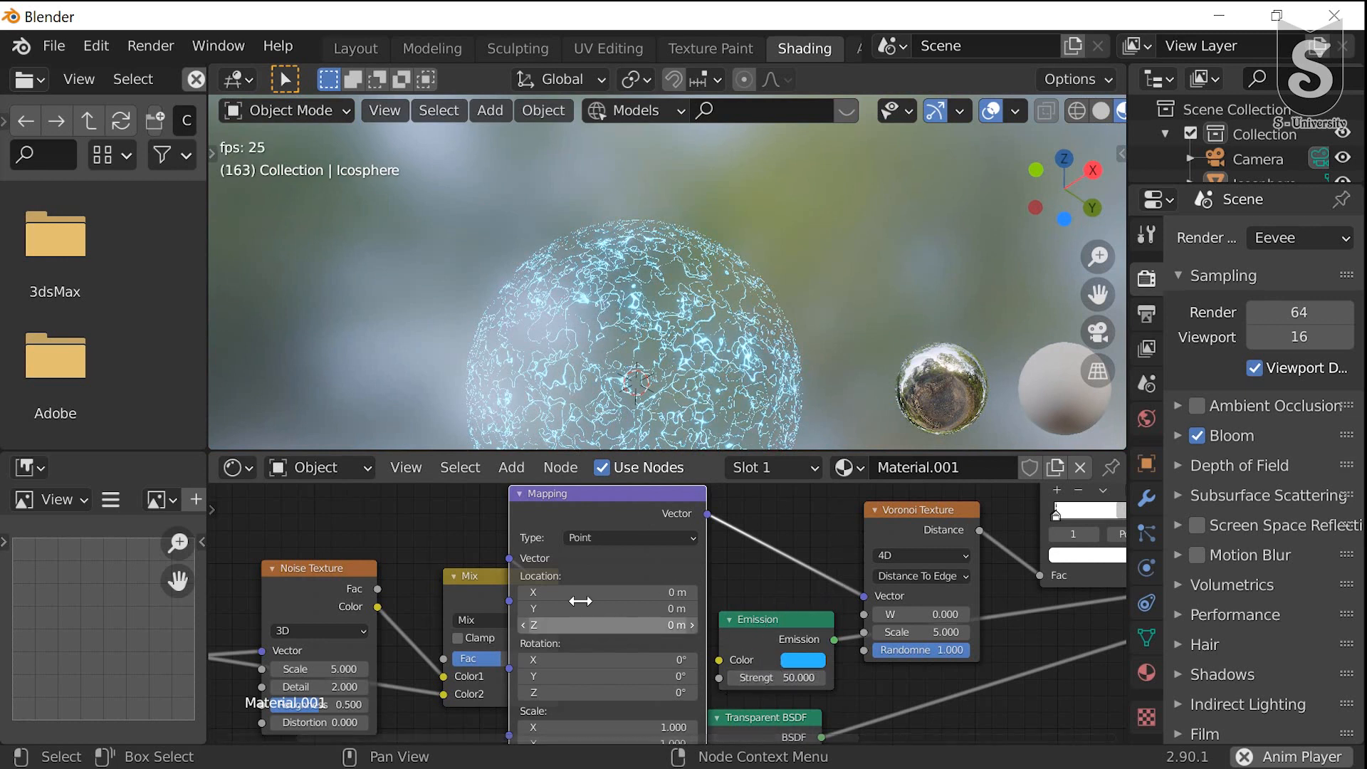
{"action": "left_click_drag", "start_coordinate": [551, 495], "coordinate": [553, 528]}
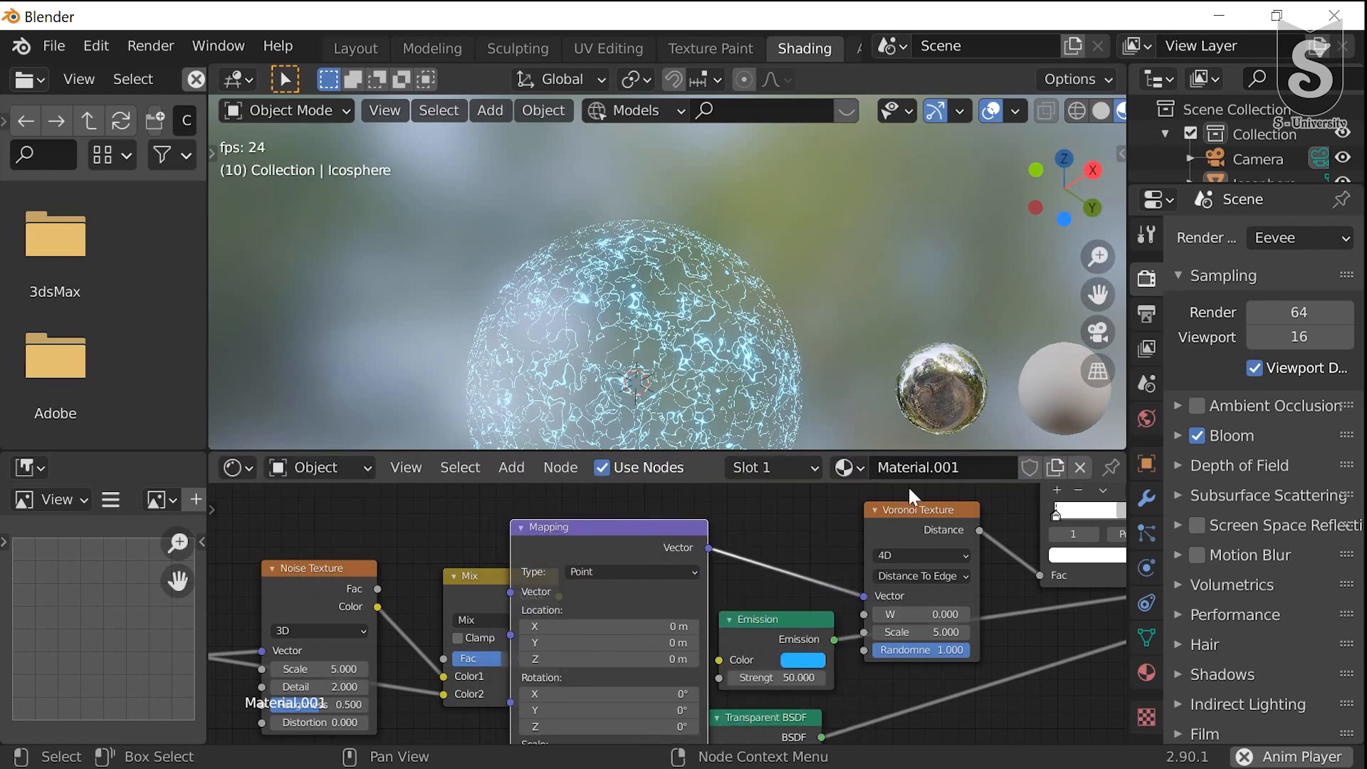
{"action": "scroll", "coordinate": [947, 541], "scroll_direction": "up", "scroll_amount": 4}
{"action": "middle_click_drag", "start_coordinate": [958, 583], "coordinate": [613, 614]}
{"action": "scroll", "coordinate": [654, 570], "scroll_direction": "up", "scroll_amount": 1}
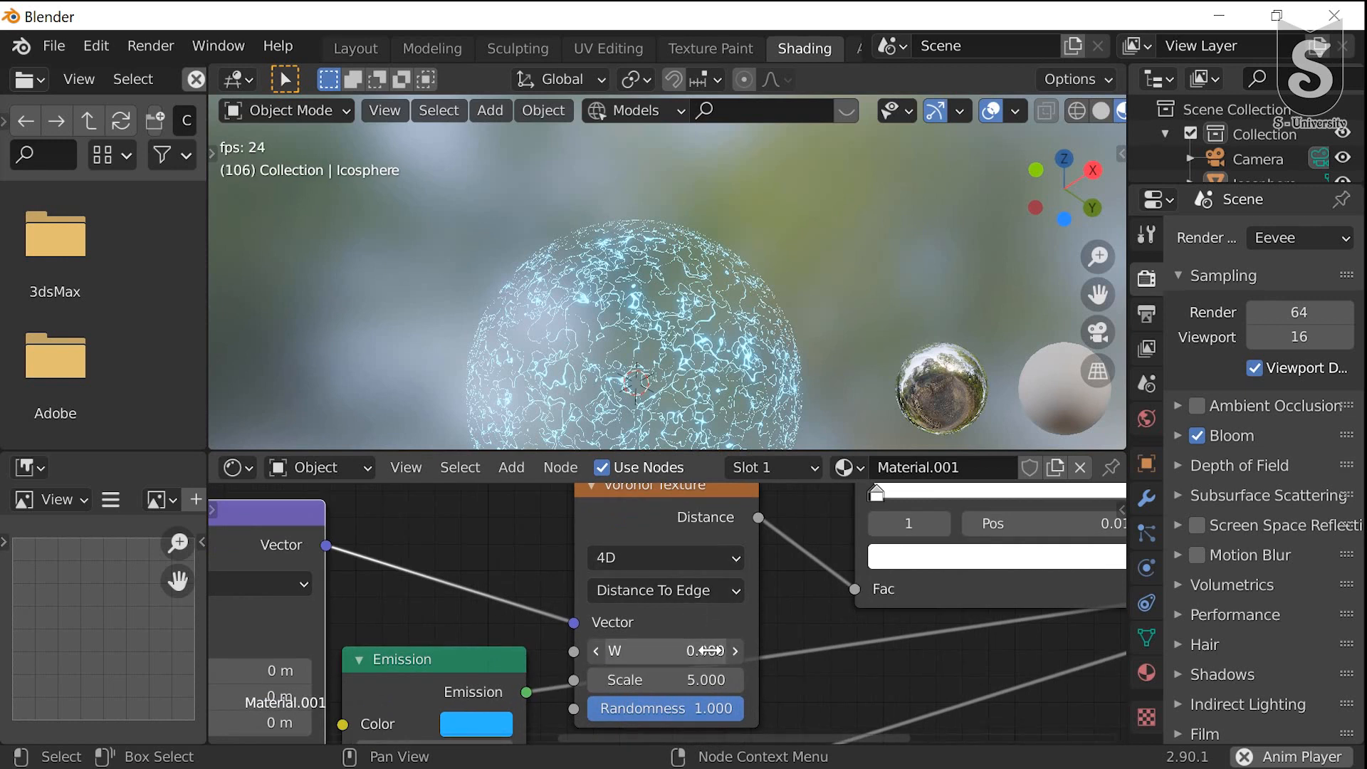
{"action": "left_click", "coordinate": [666, 650]}
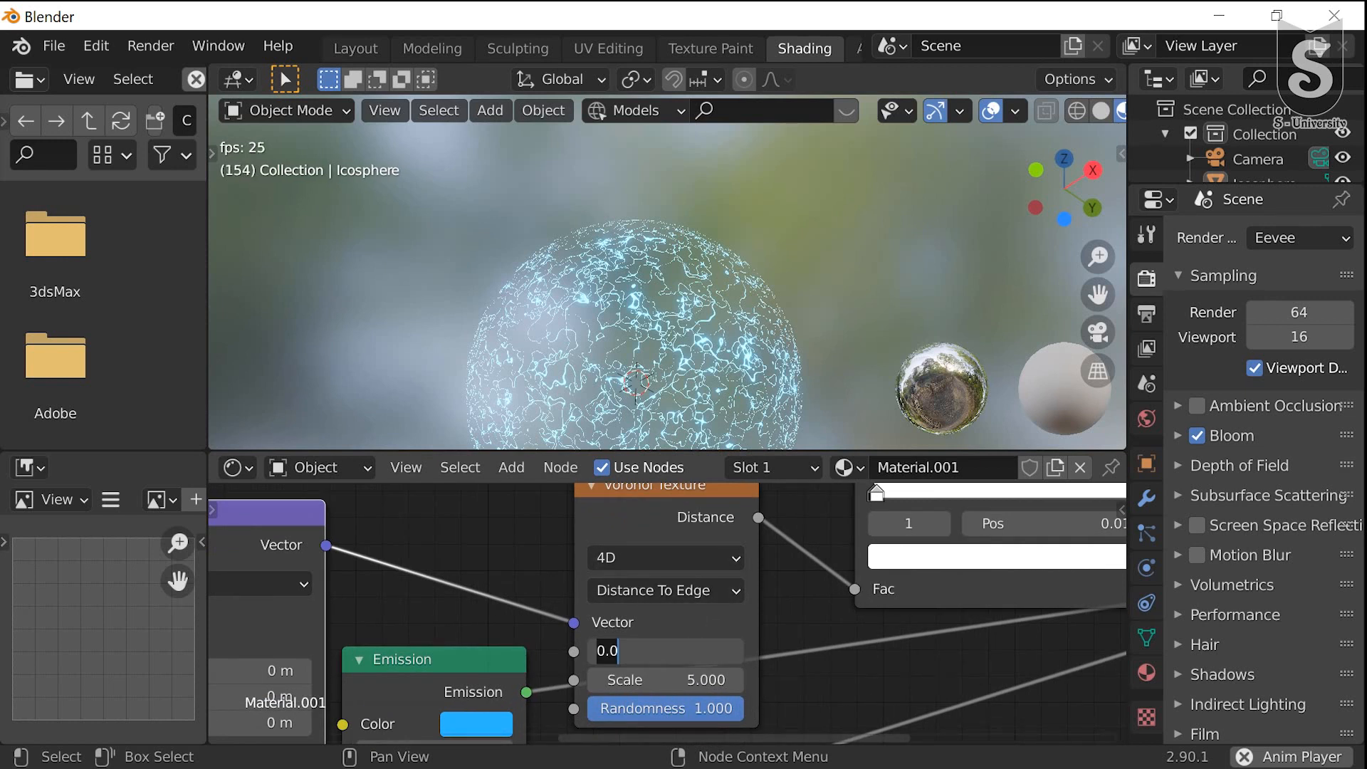
{"action": "type", "text": "1"}
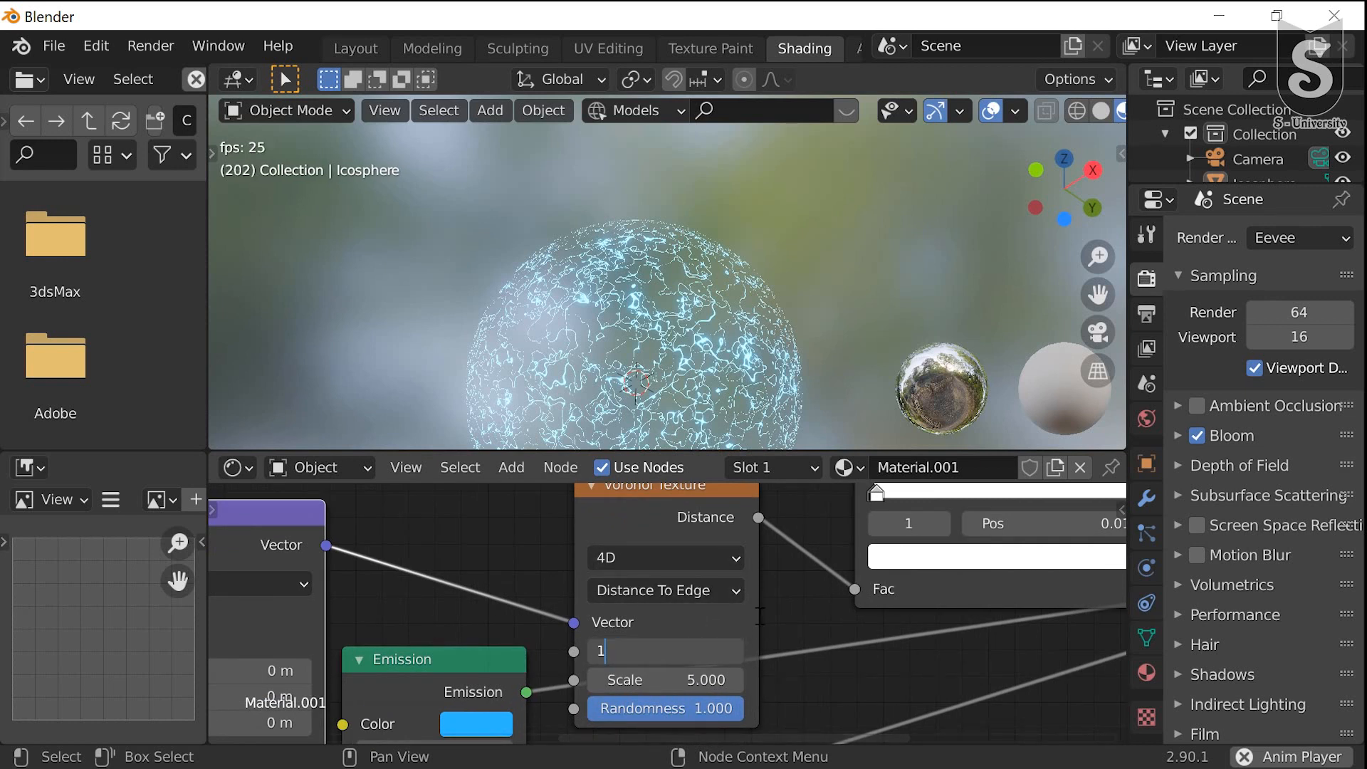
{"action": "key", "text": "Return"}
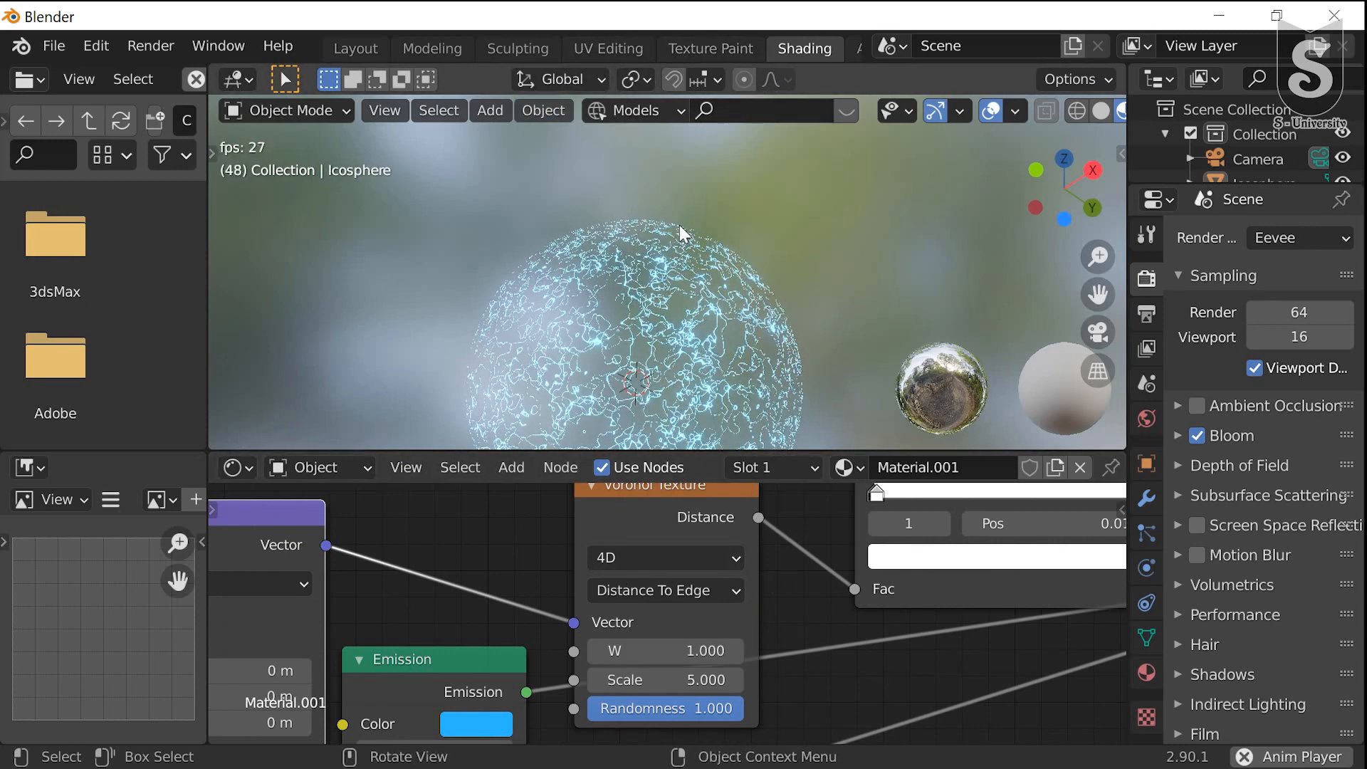
Set the Noise Texture's Detail to 4.4 and its Scale to 3
{"action": "middle_click_drag", "start_coordinate": [426, 534], "coordinate": [823, 527]}
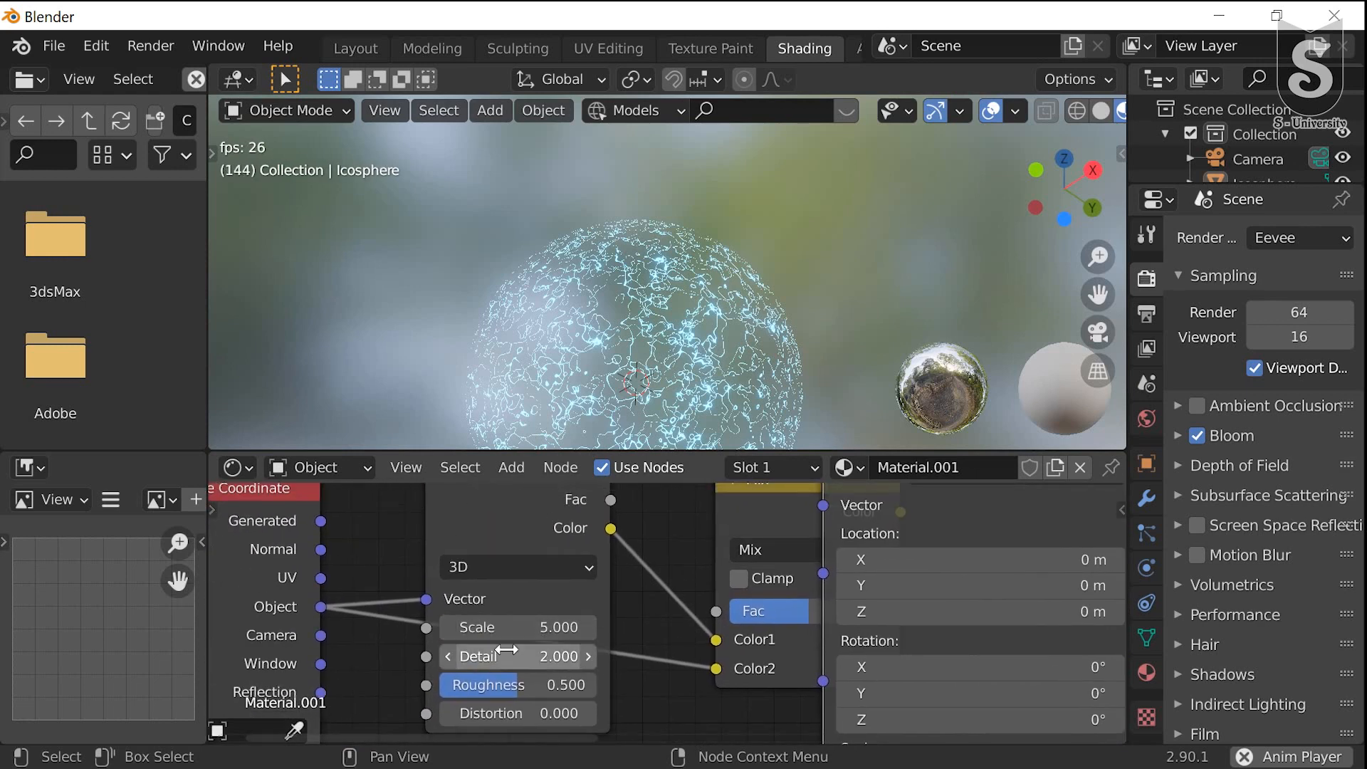
{"action": "left_click_drag", "start_coordinate": [531, 666], "coordinate": [606, 665]}
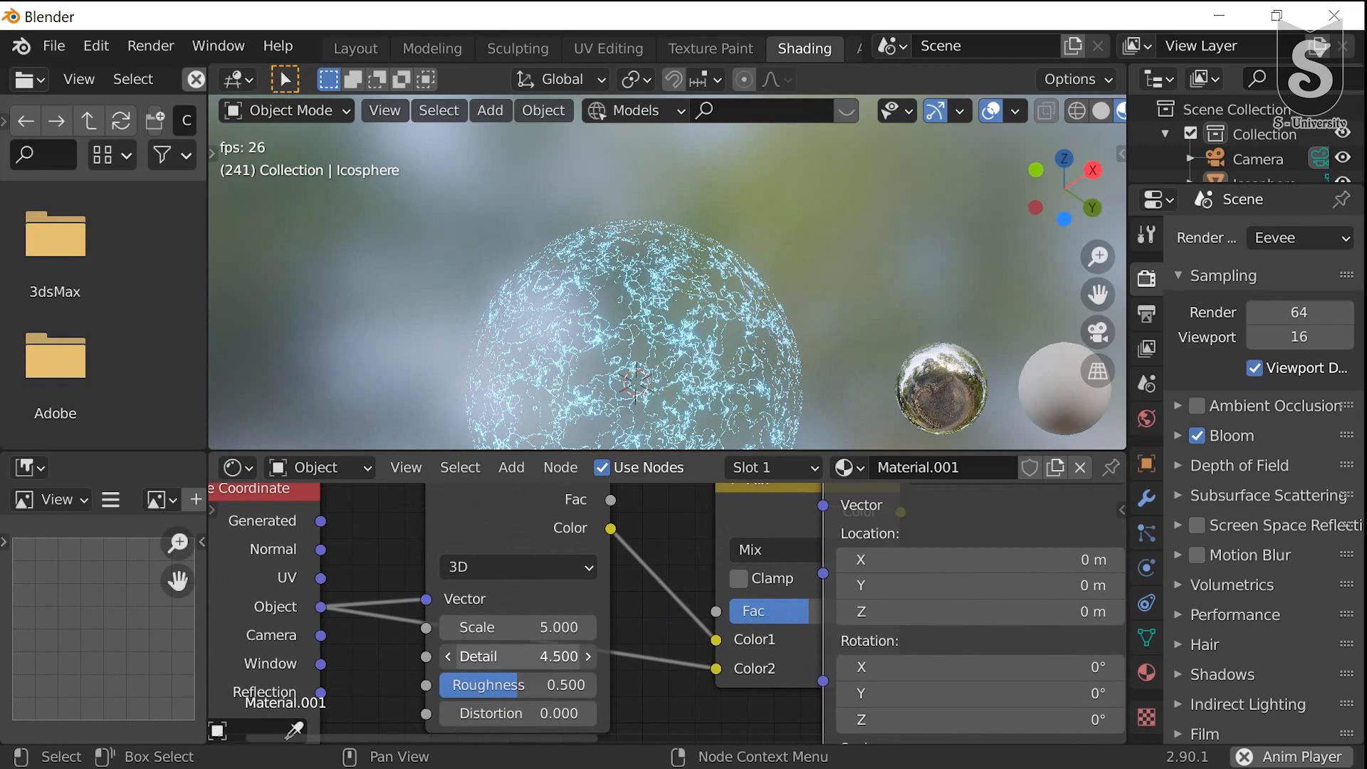
{"action": "left_click_drag", "start_coordinate": [531, 656], "coordinate": [473, 626]}
{"action": "mouse_move", "coordinate": [498, 628]}
{"action": "left_mouse_down"}
{"action": "mouse_move", "coordinate": [519, 628]}
{"action": "mouse_move", "coordinate": [498, 628]}
{"action": "left_mouse_up"}
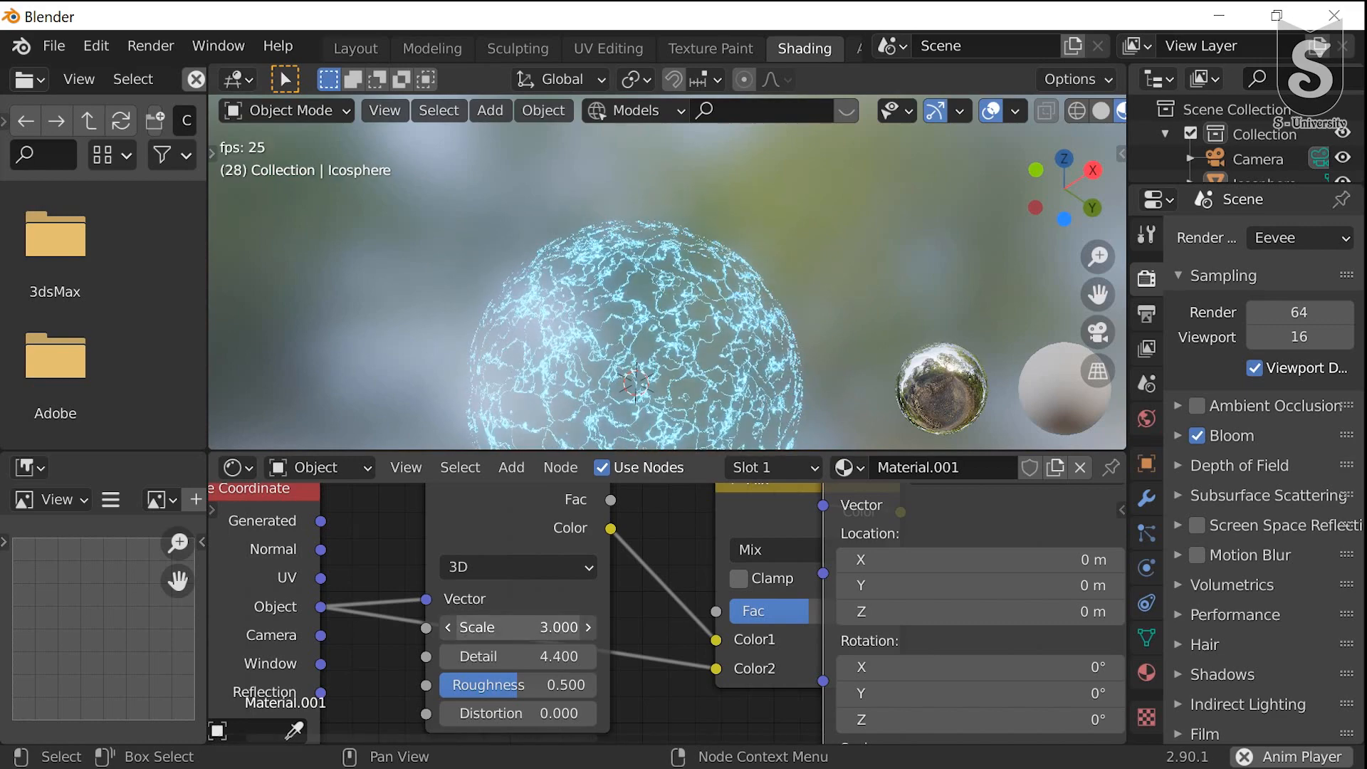
{"action": "middle_click_drag", "start_coordinate": [582, 336], "coordinate": [536, 358]}
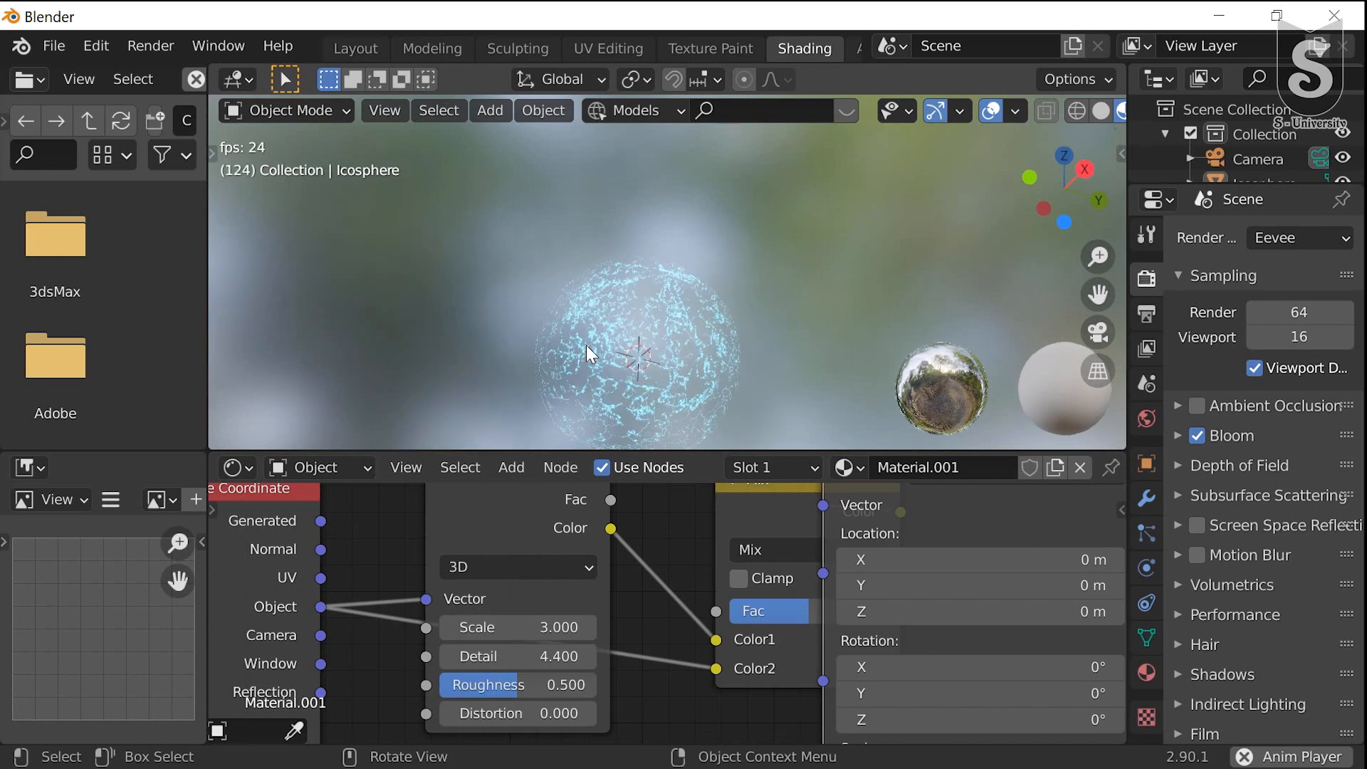
Switch the 3D viewport to Rendered shading and inspect the glowing sphere up close
{"action": "scroll", "coordinate": [1096, 114], "scroll_direction": "down", "scroll_amount": 2}
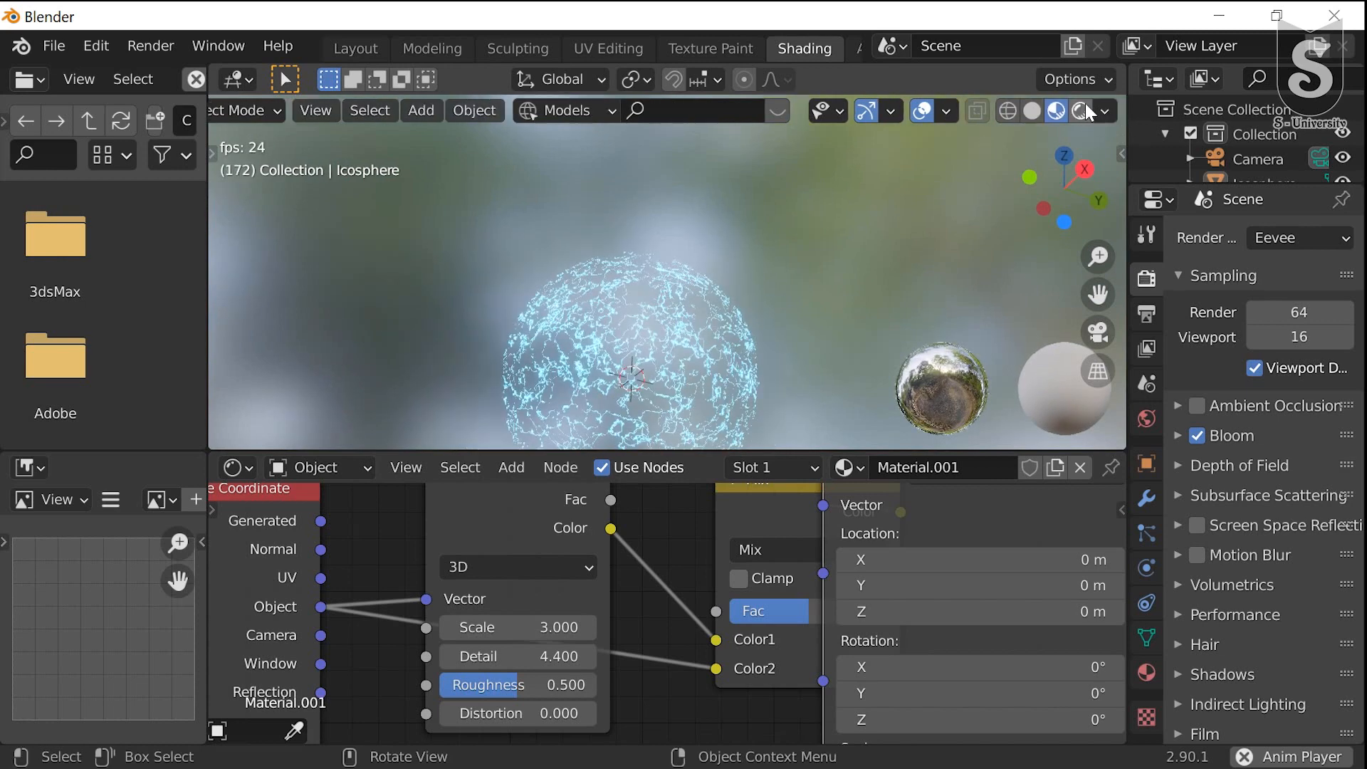
{"action": "left_click", "coordinate": [1085, 109]}
{"action": "middle_click_drag", "start_coordinate": [673, 327], "coordinate": [759, 359]}
{"action": "scroll", "coordinate": [684, 355], "scroll_direction": "up", "scroll_amount": 6}
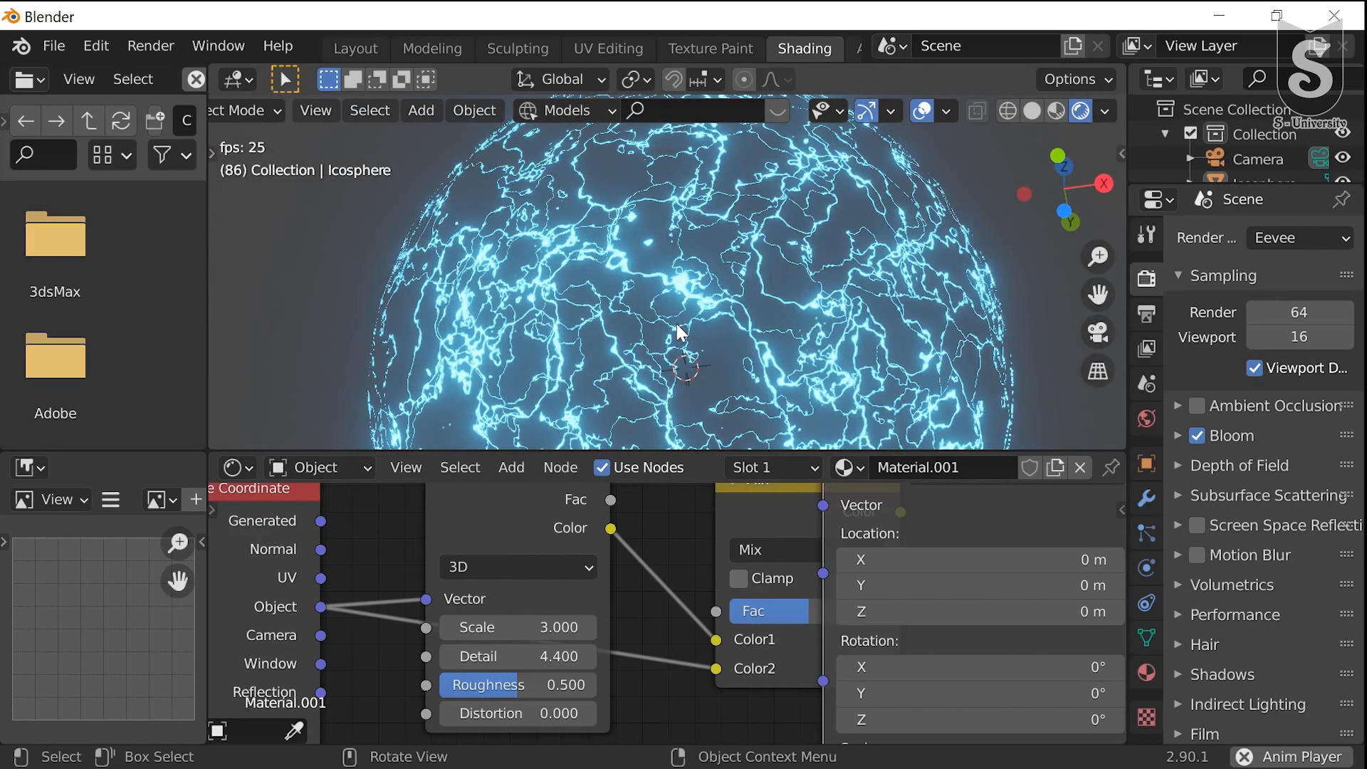
Raise the Noise Texture's Scale to about 5.9 and check the denser energy lines on the sphere
{"action": "left_click_drag", "start_coordinate": [518, 627], "coordinate": [542, 627]}
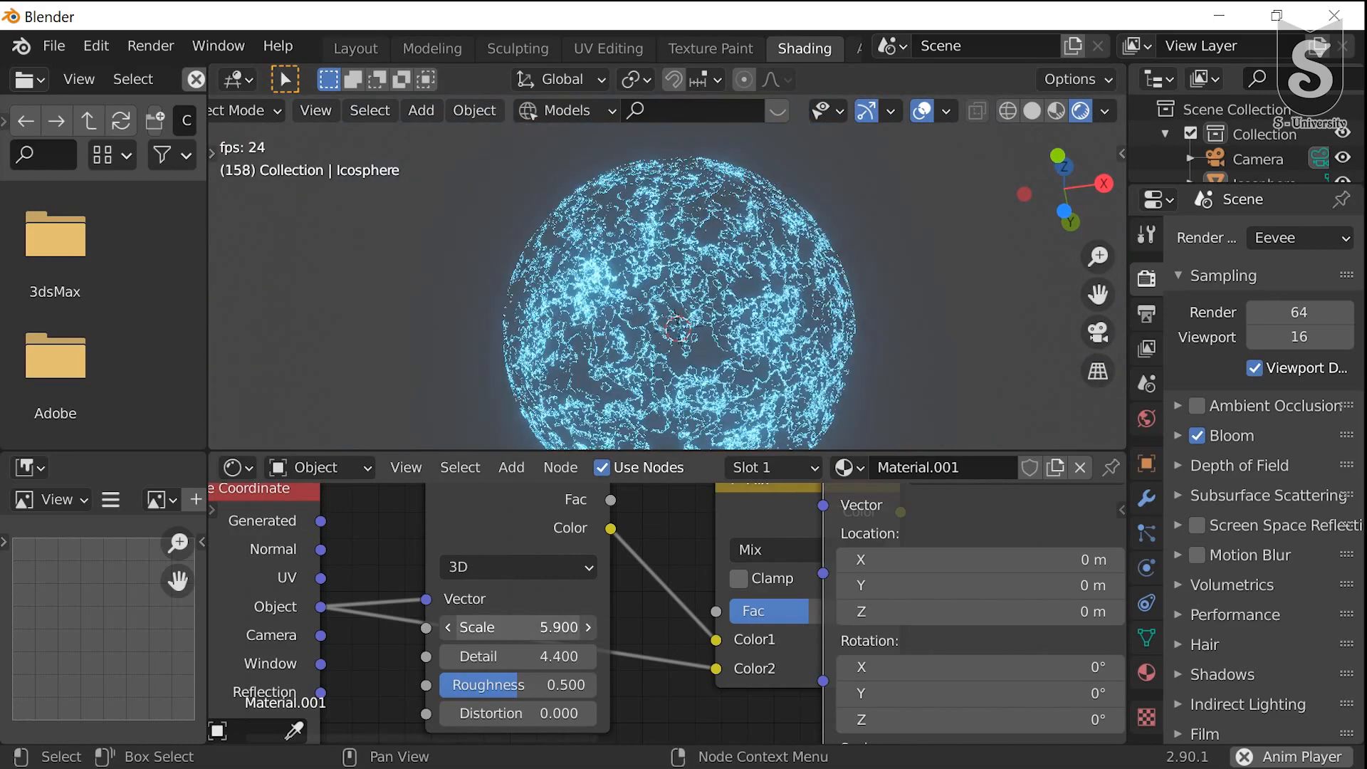
{"action": "middle_click_drag", "start_coordinate": [705, 342], "coordinate": [771, 346]}
{"action": "scroll", "coordinate": [771, 346], "scroll_direction": "down", "scroll_amount": 3}
{"action": "middle_click_drag", "start_coordinate": [440, 568], "coordinate": [481, 642]}
{"action": "middle_click_drag", "start_coordinate": [760, 734], "coordinate": [614, 588]}
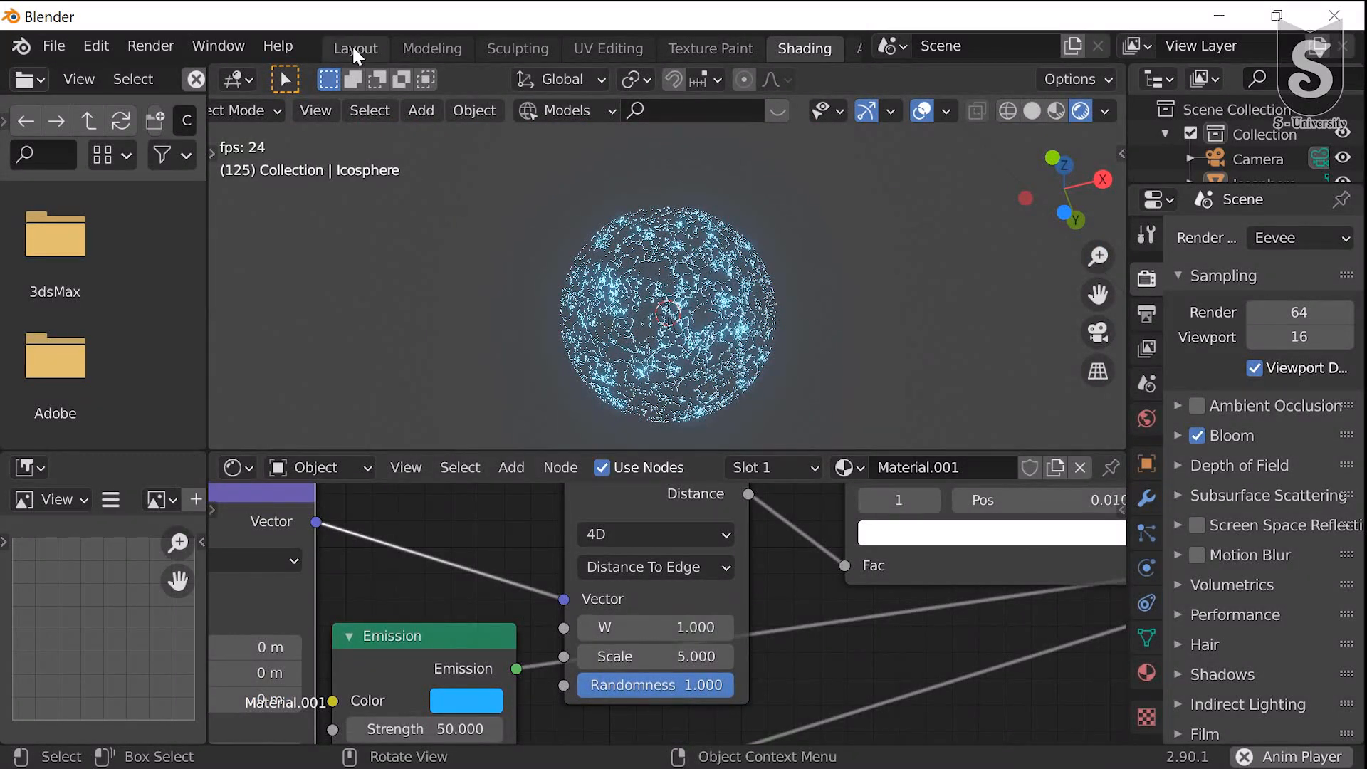
{"action": "scroll", "coordinate": [433, 229], "scroll_direction": "up", "scroll_amount": 3}
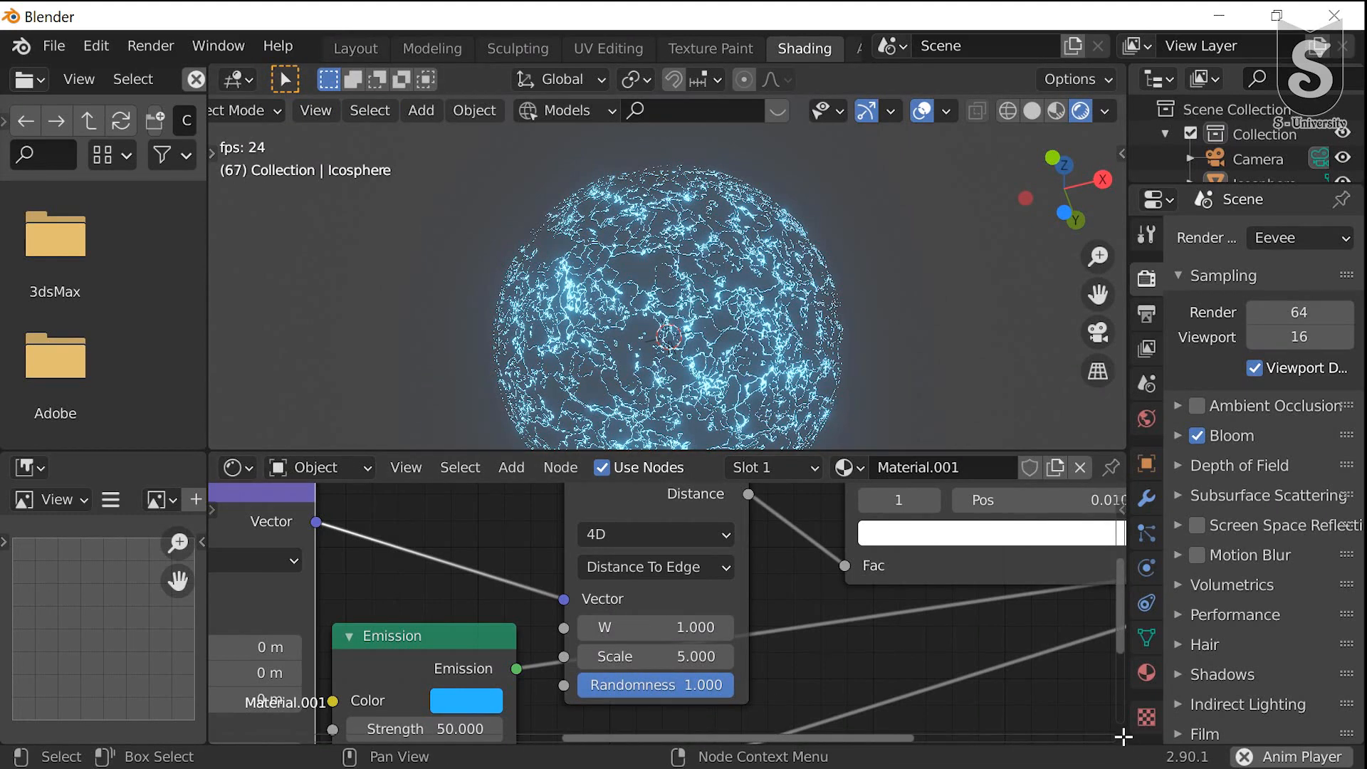
Split the shader editor horizontally and change the lower area to a Dope Sheet
{"action": "left_click_drag", "start_coordinate": [1124, 737], "coordinate": [264, 605]}
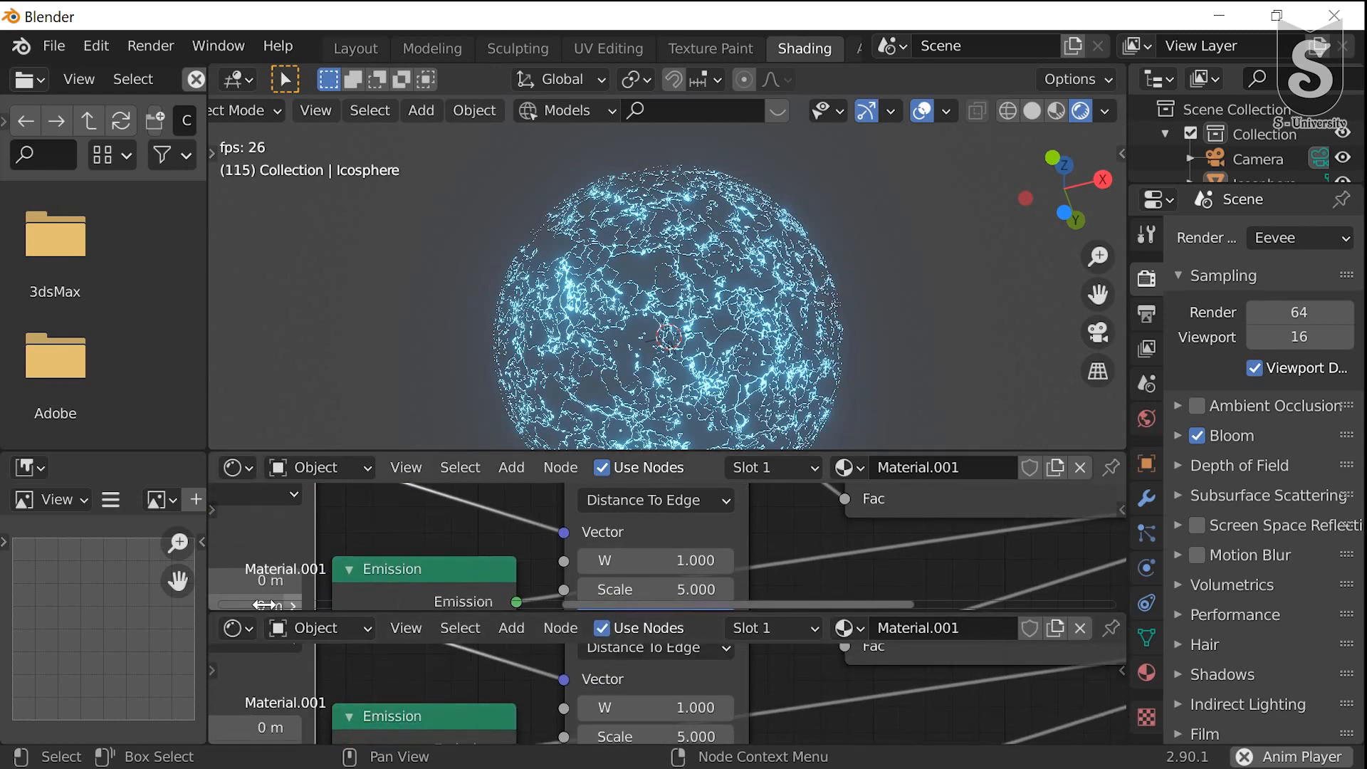
{"action": "left_click", "coordinate": [234, 626]}
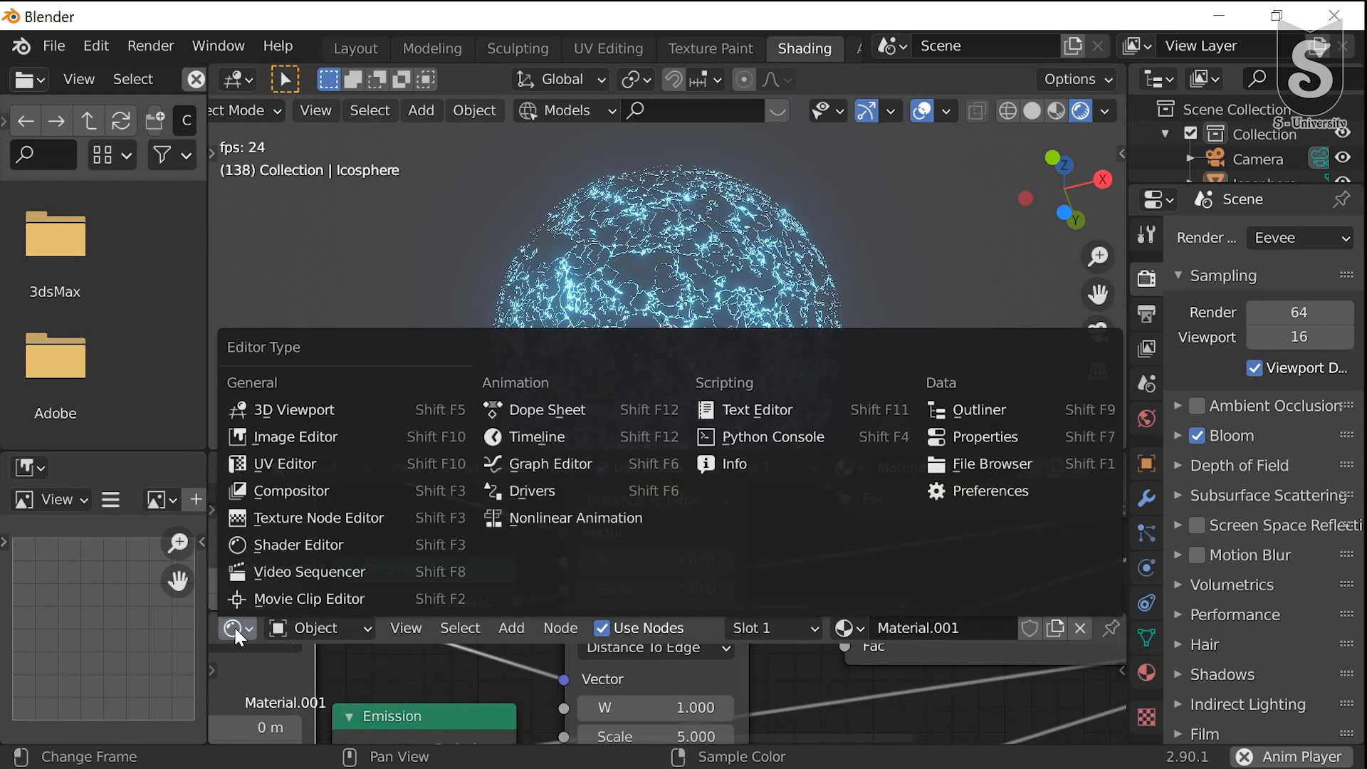
{"action": "left_click", "coordinate": [553, 409]}
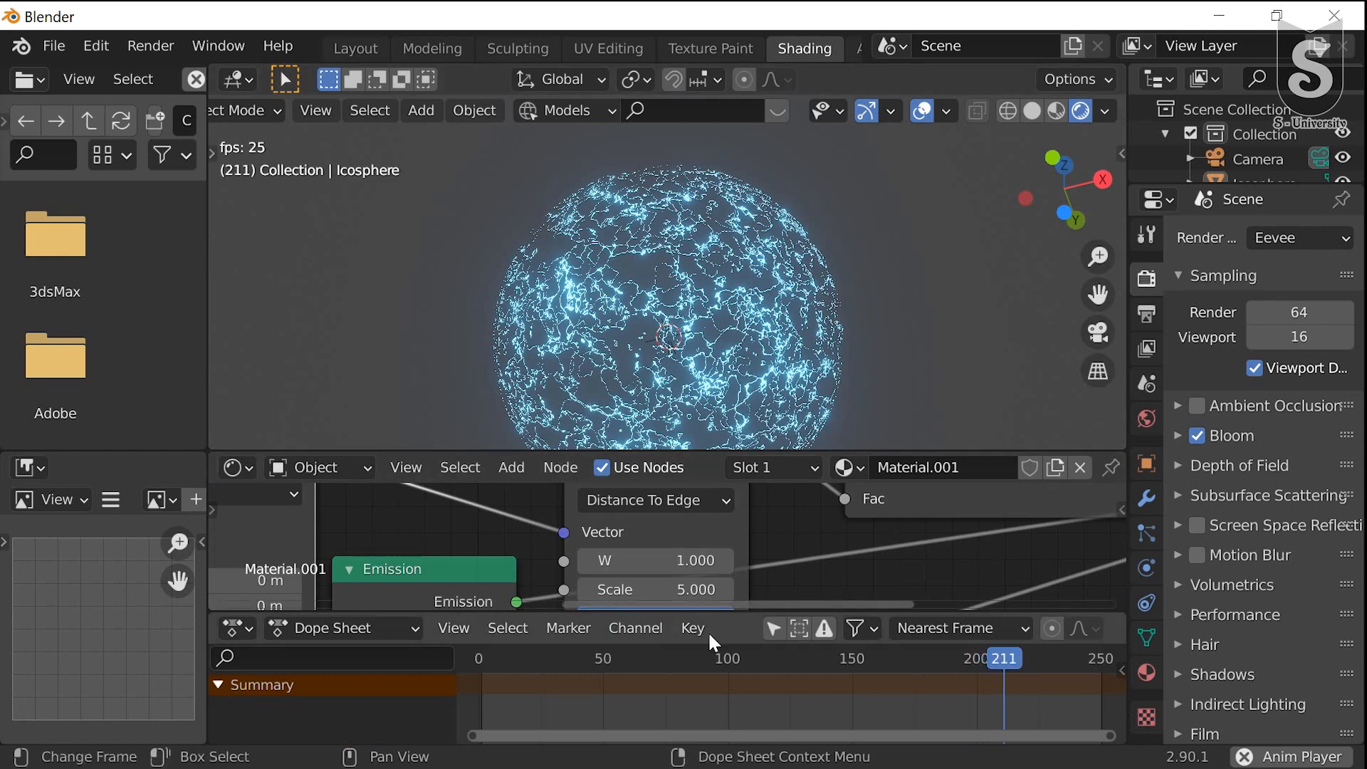
Stop the animation playback and move the current frame back to 18
{"action": "key", "text": "space"}
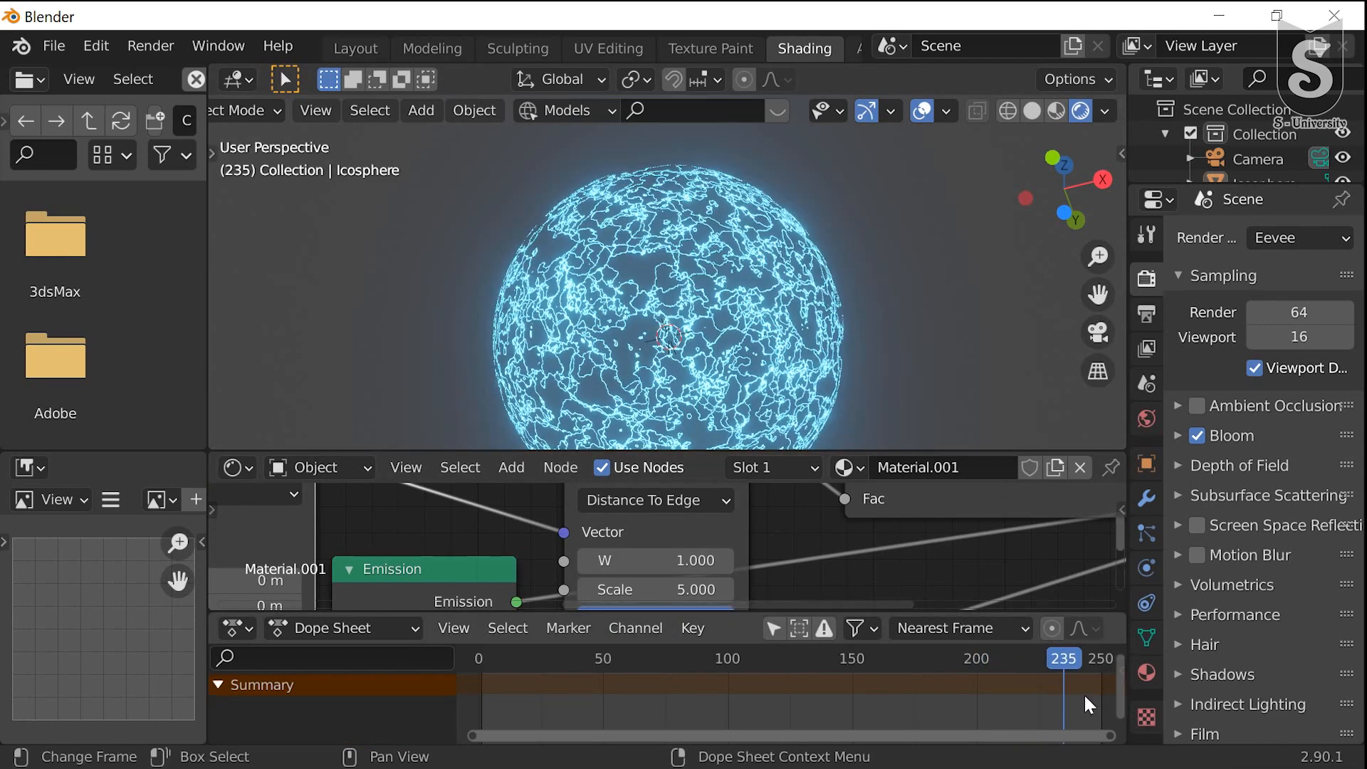
{"action": "left_click_drag", "start_coordinate": [1084, 682], "coordinate": [525, 682]}
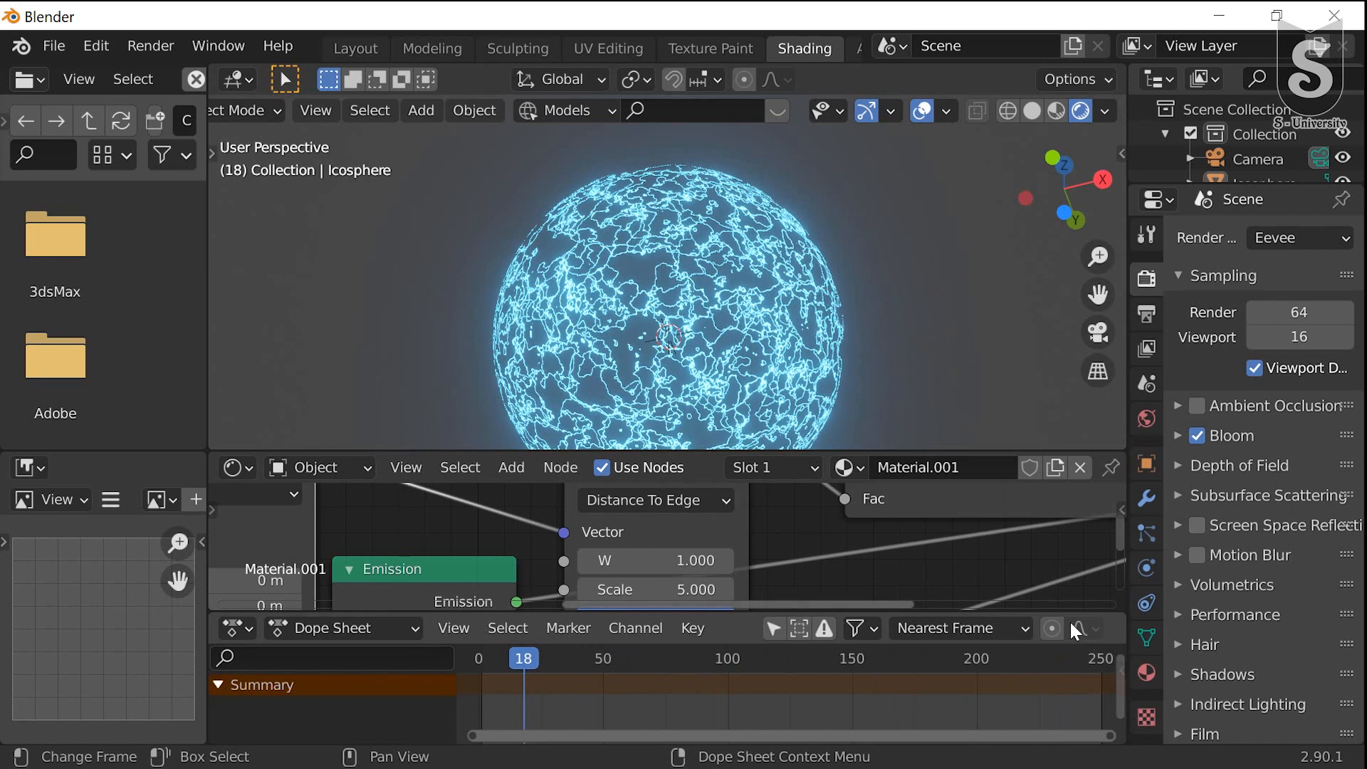
{"action": "scroll", "coordinate": [567, 648], "scroll_direction": "down", "scroll_amount": 1}
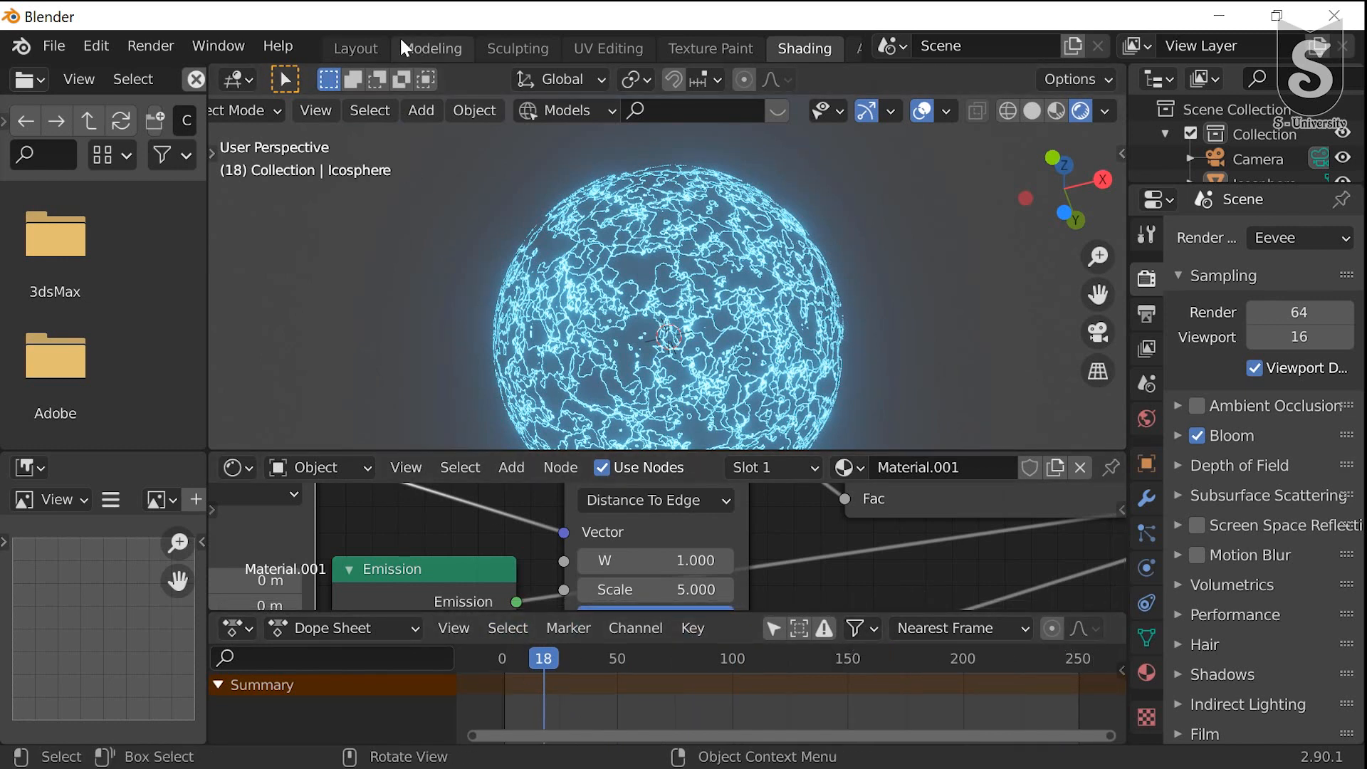
Set the animation's end frame to 105 in the Layout workspace and return to the Shading workspace
{"action": "left_click", "coordinate": [351, 44]}
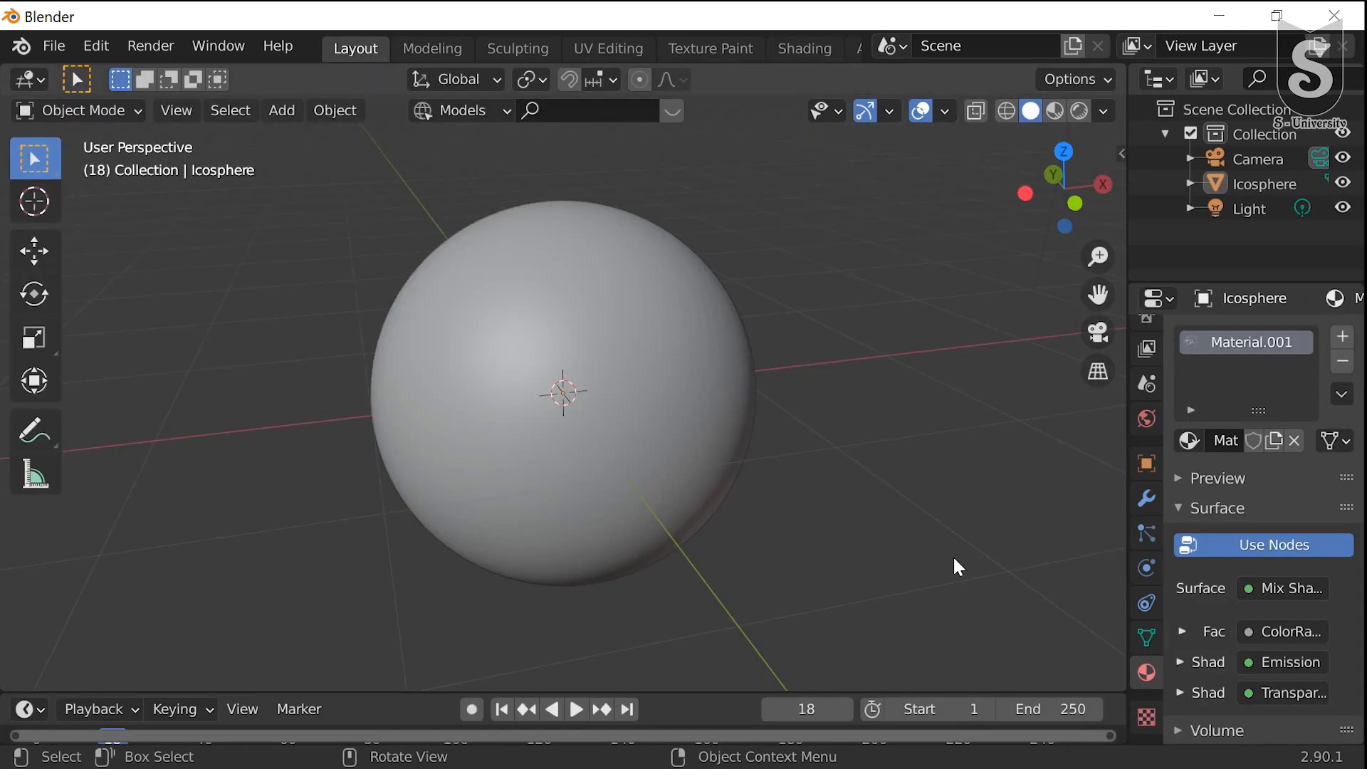
{"action": "left_click", "coordinate": [1047, 710]}
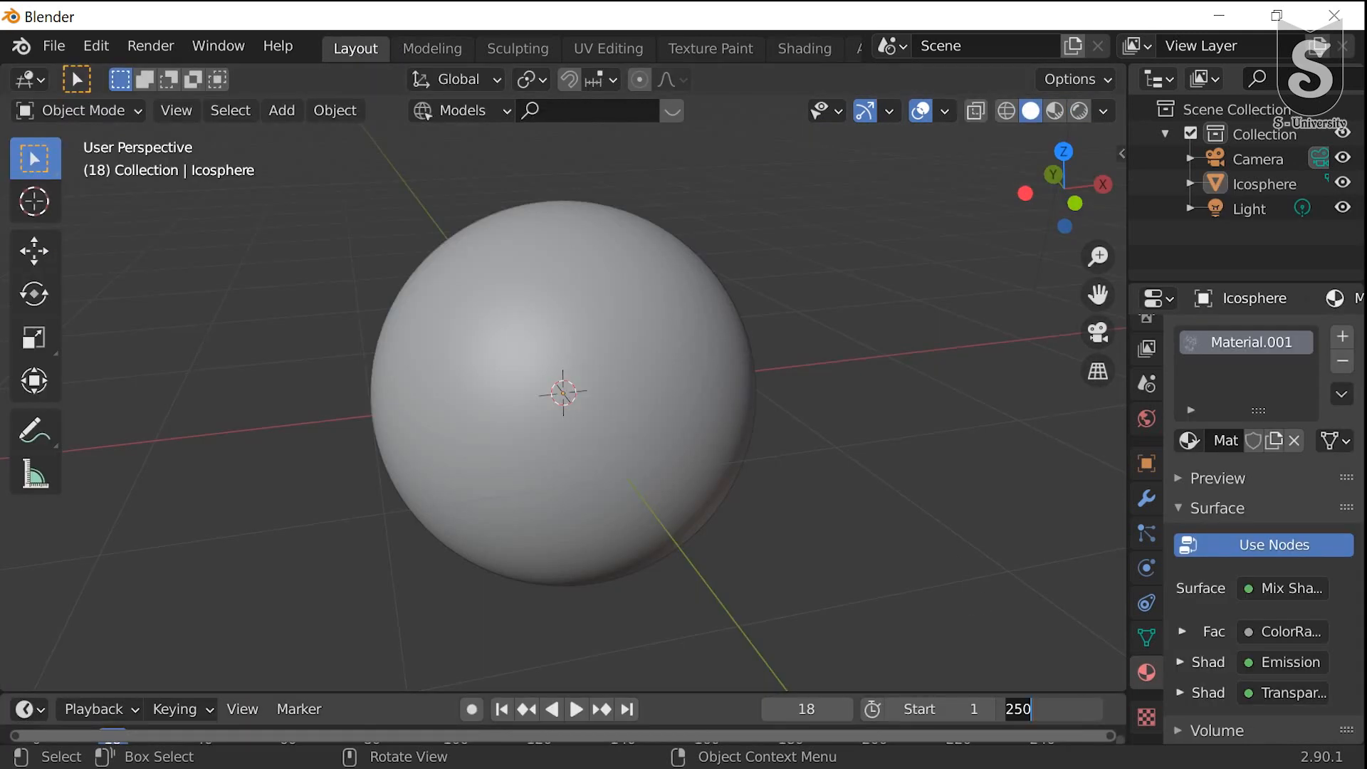
{"action": "type", "text": "105"}
{"action": "key", "text": "Return"}
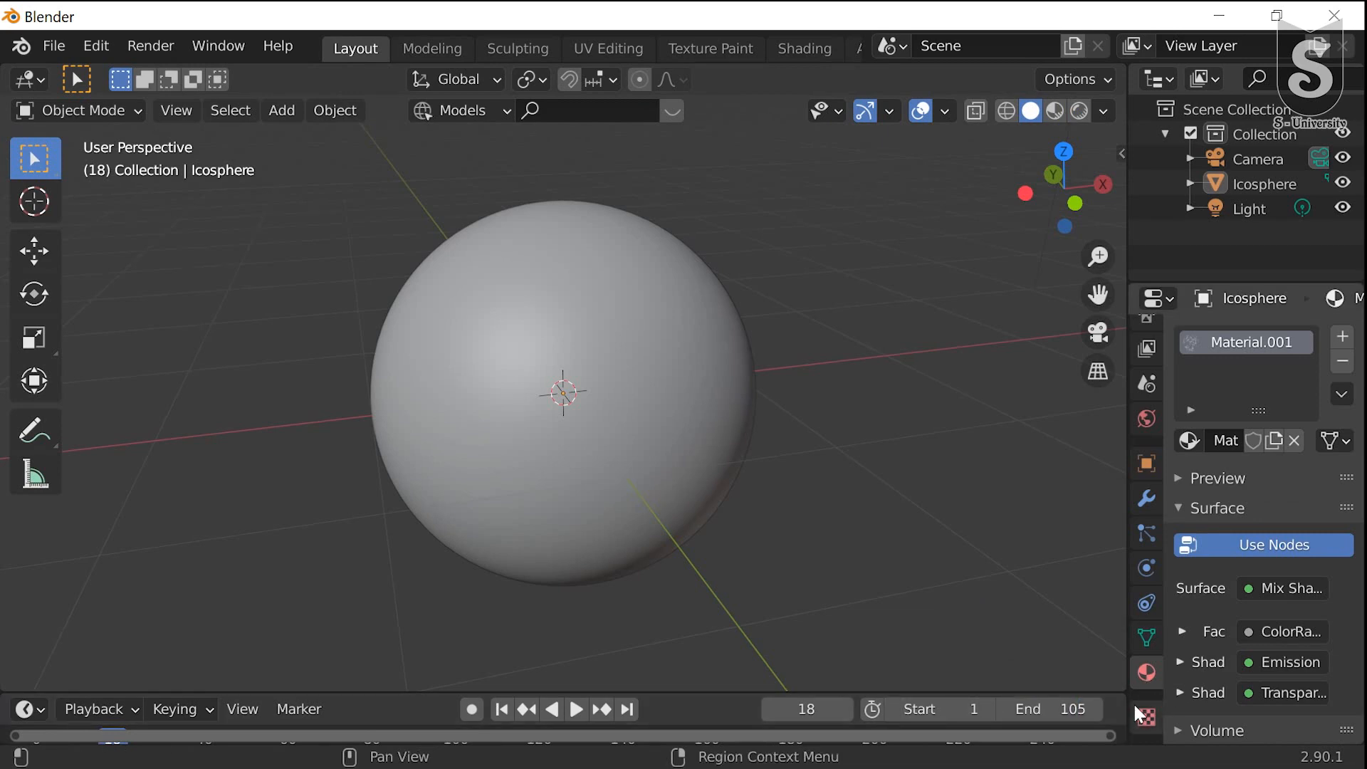
{"action": "left_click", "coordinate": [804, 48]}
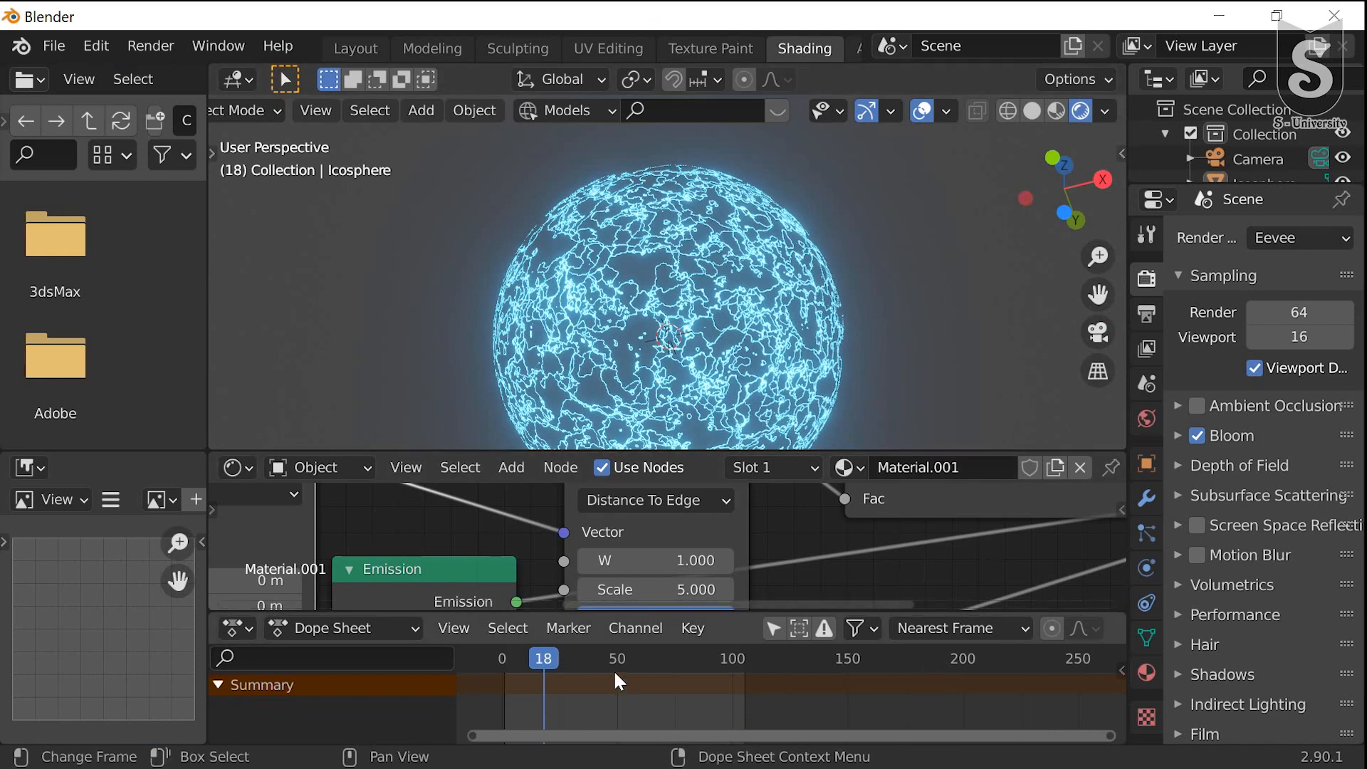
Keyframe the Voronoi Texture's W value of 1 at frame 5
{"action": "left_click_drag", "start_coordinate": [545, 661], "coordinate": [515, 659]}
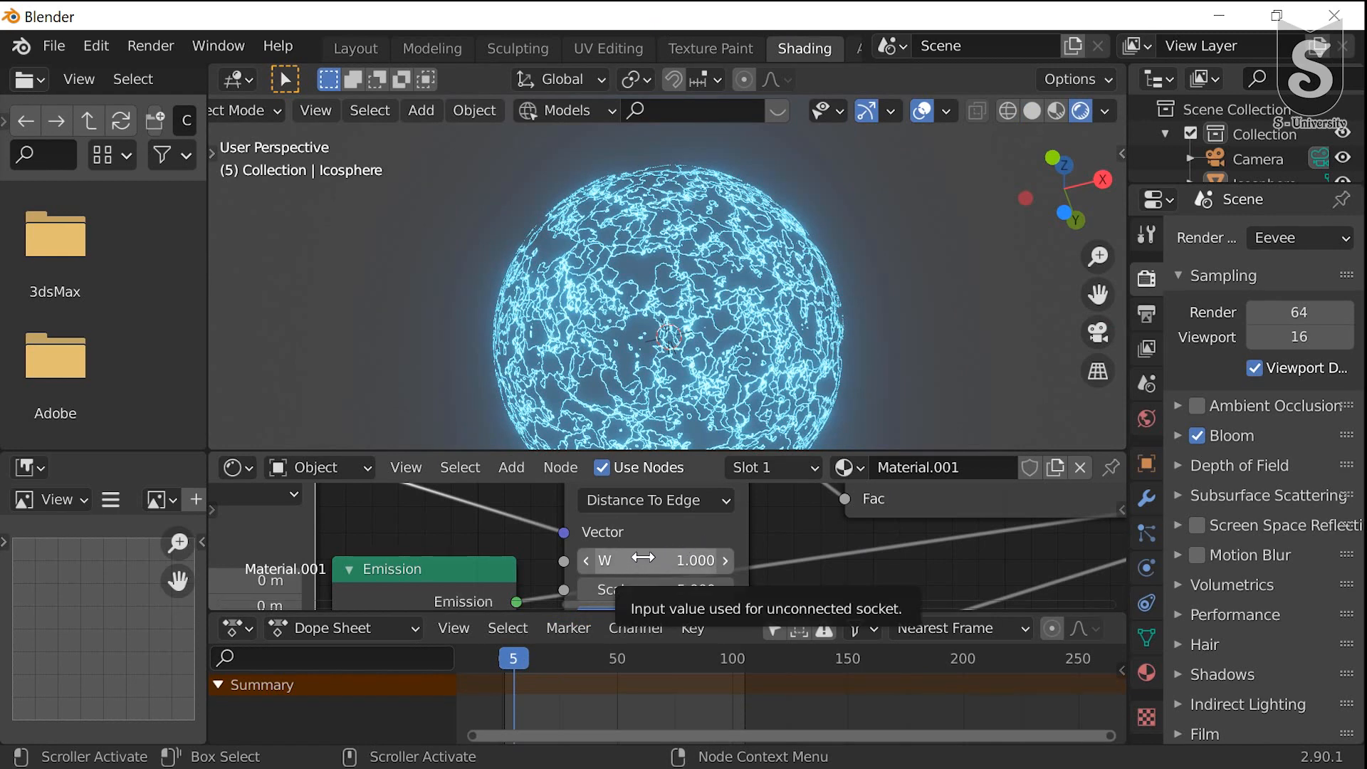
{"action": "key", "text": "i"}
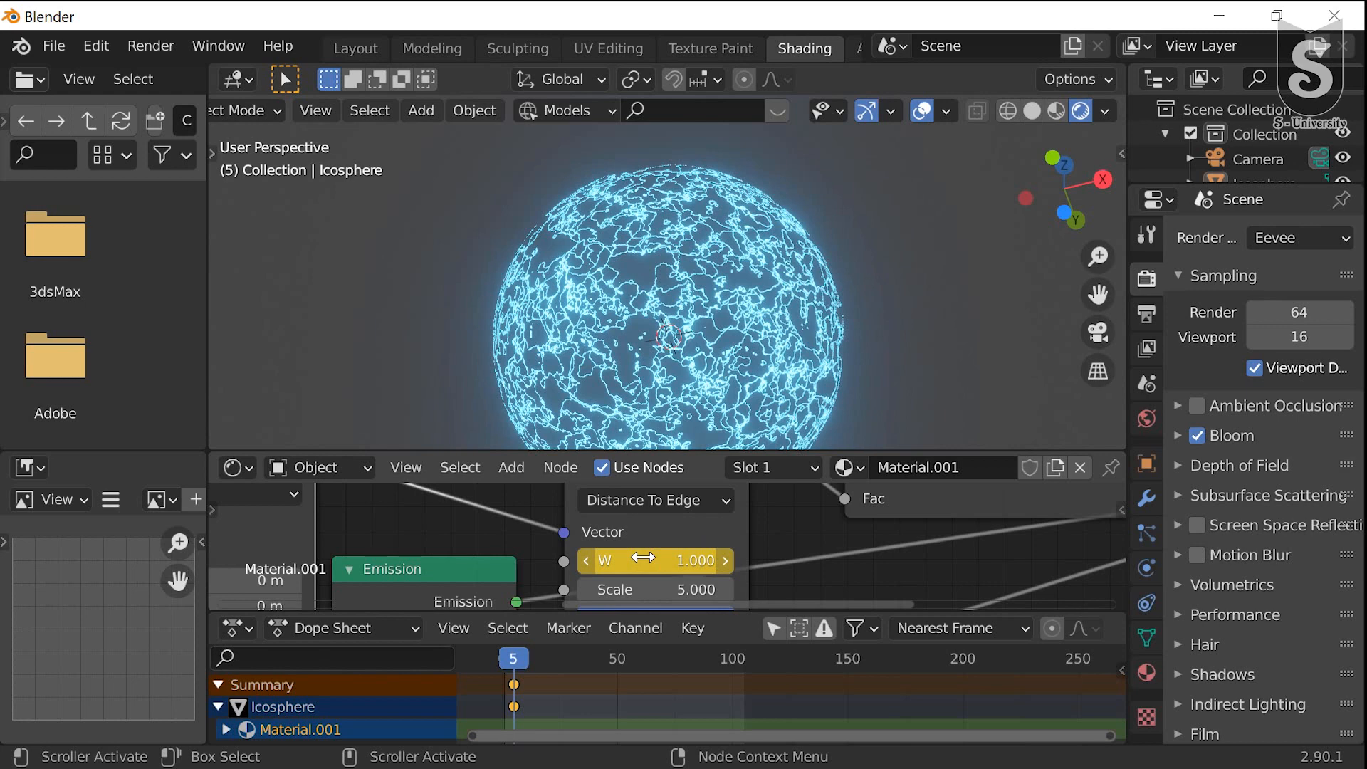
{"action": "right_click", "coordinate": [643, 558]}
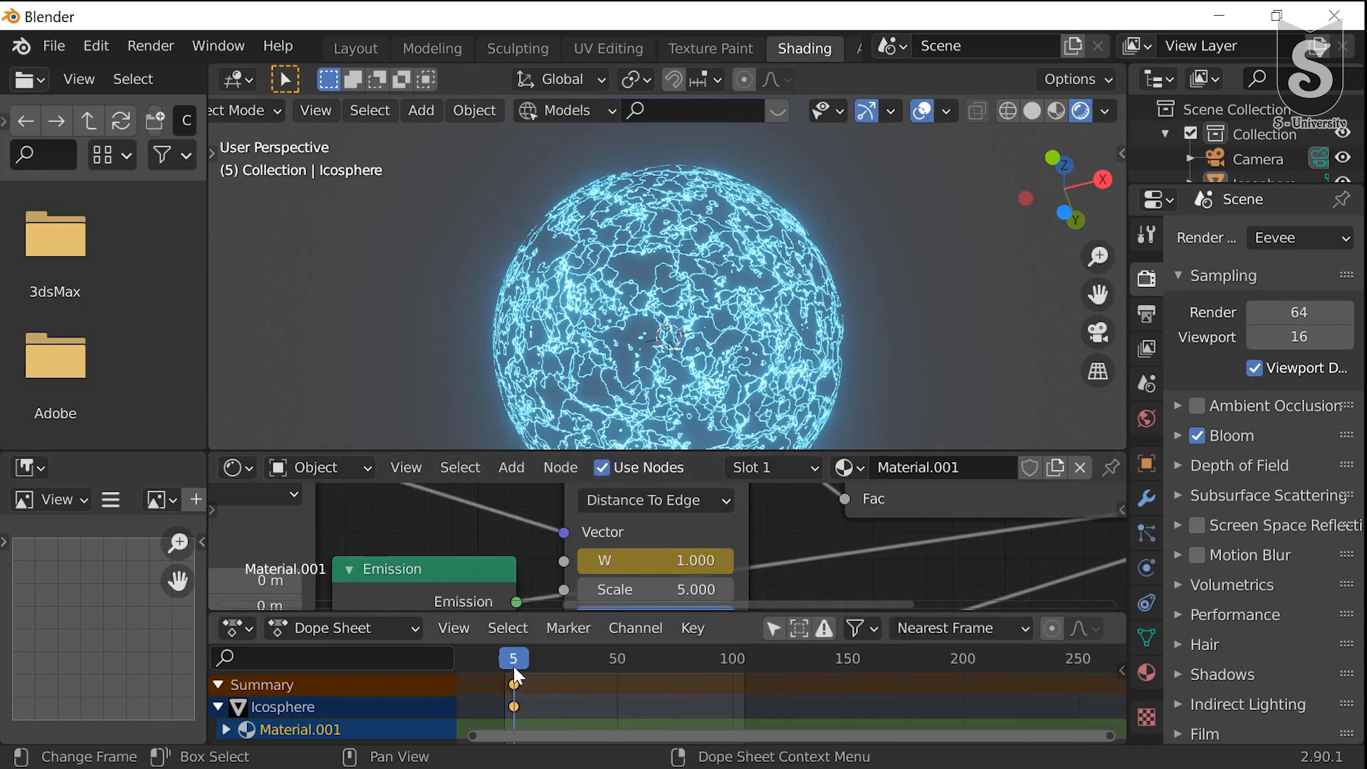
Go to frame 100, set the Voronoi Texture's W value to 0.05 and keyframe it
{"action": "left_click_drag", "start_coordinate": [515, 661], "coordinate": [732, 675]}
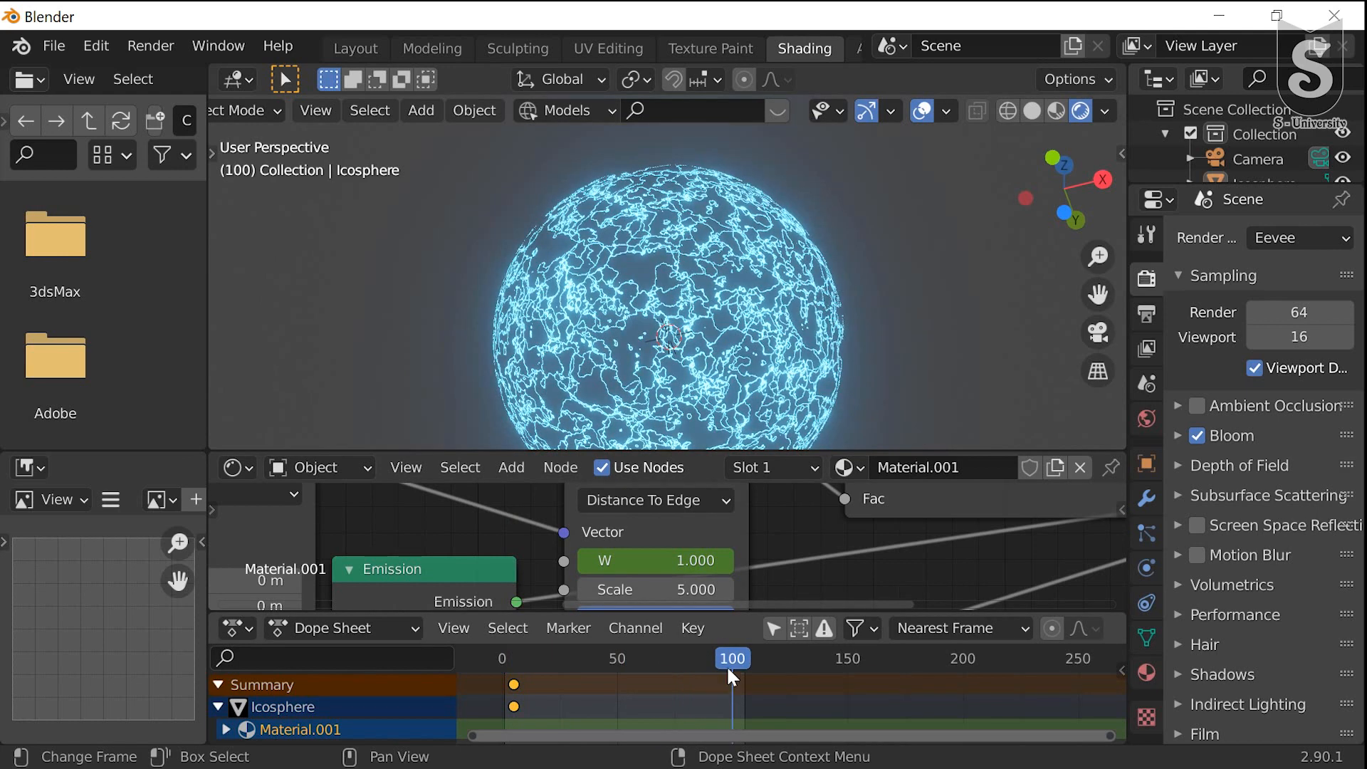
{"action": "left_click", "coordinate": [655, 560]}
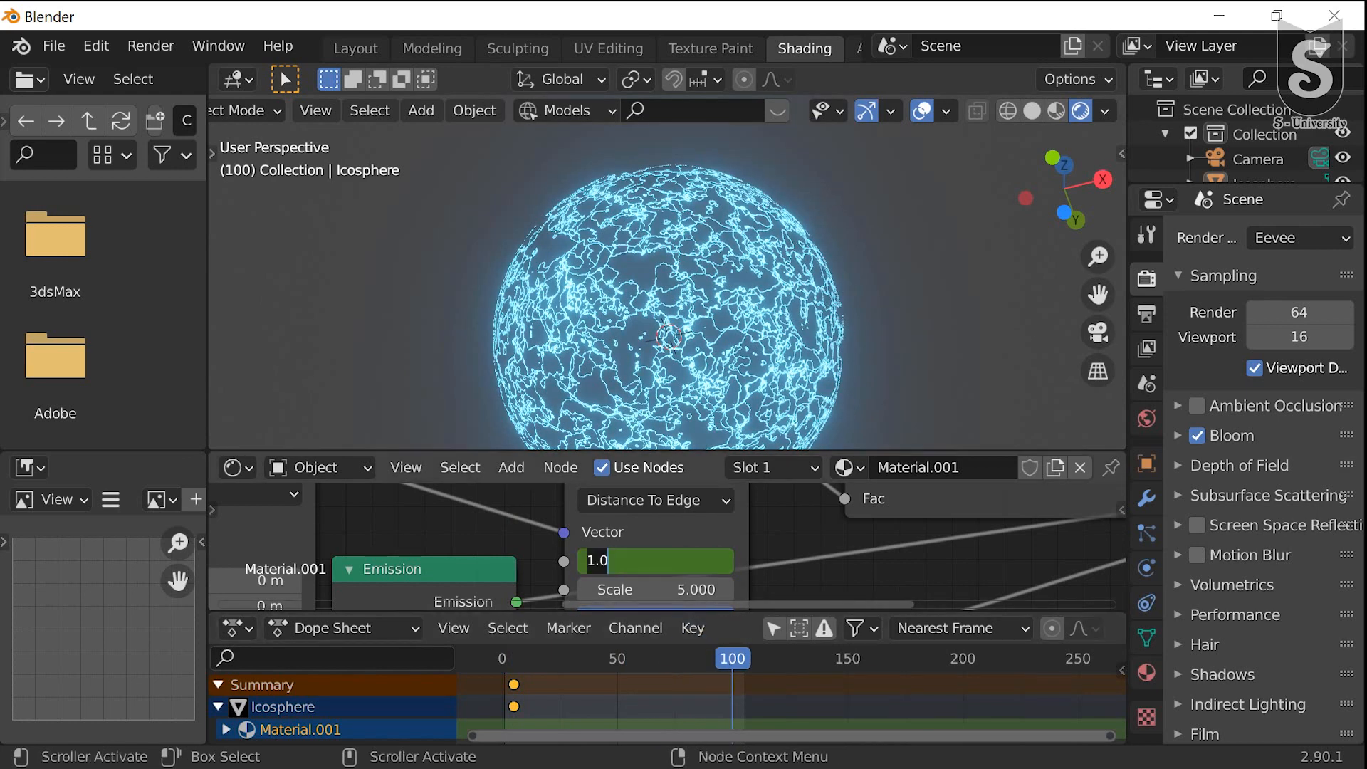
{"action": "type", "text": "0."}
{"action": "key", "text": "Return"}
{"action": "left_click_drag", "start_coordinate": [732, 670], "coordinate": [732, 656]}
{"action": "left_click", "coordinate": [680, 563]}
{"action": "type", "text": "0.05"}
{"action": "key", "text": "Return"}
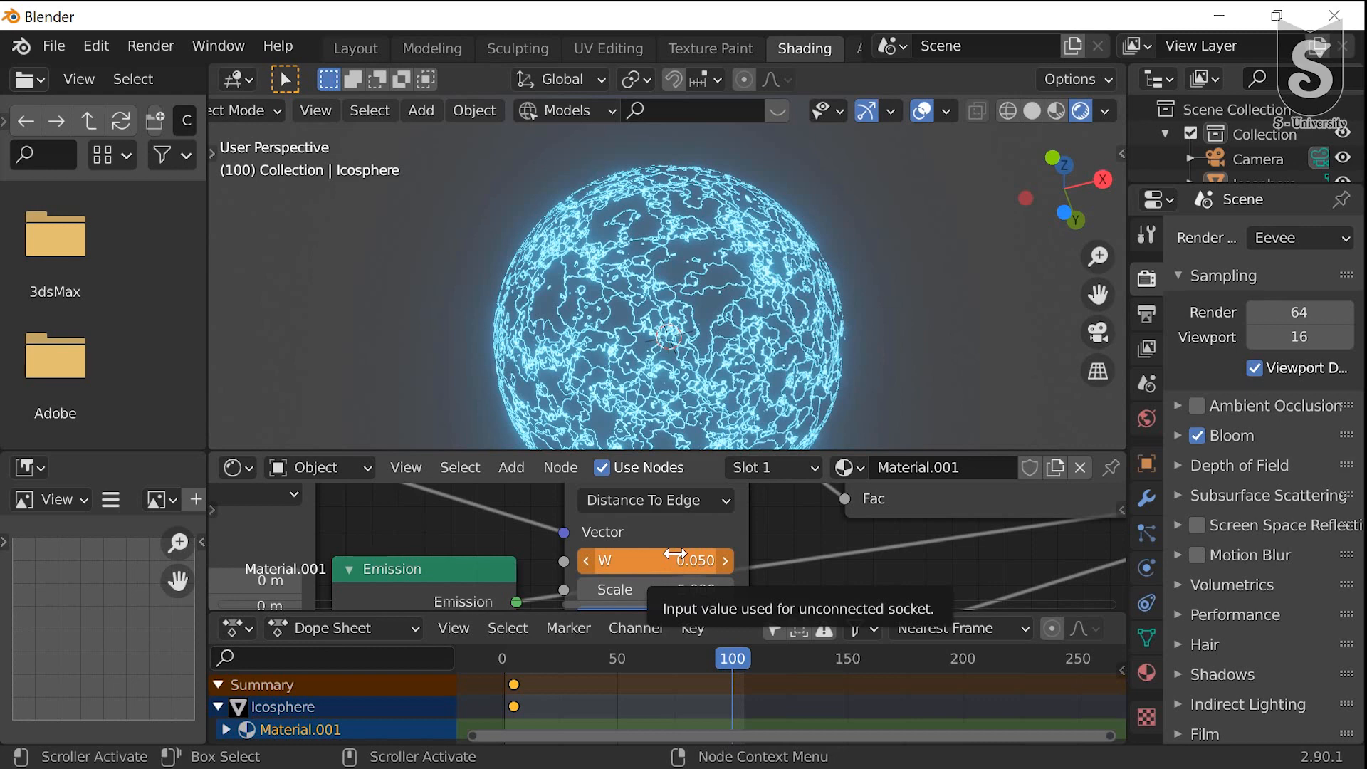
{"action": "key", "text": "i"}
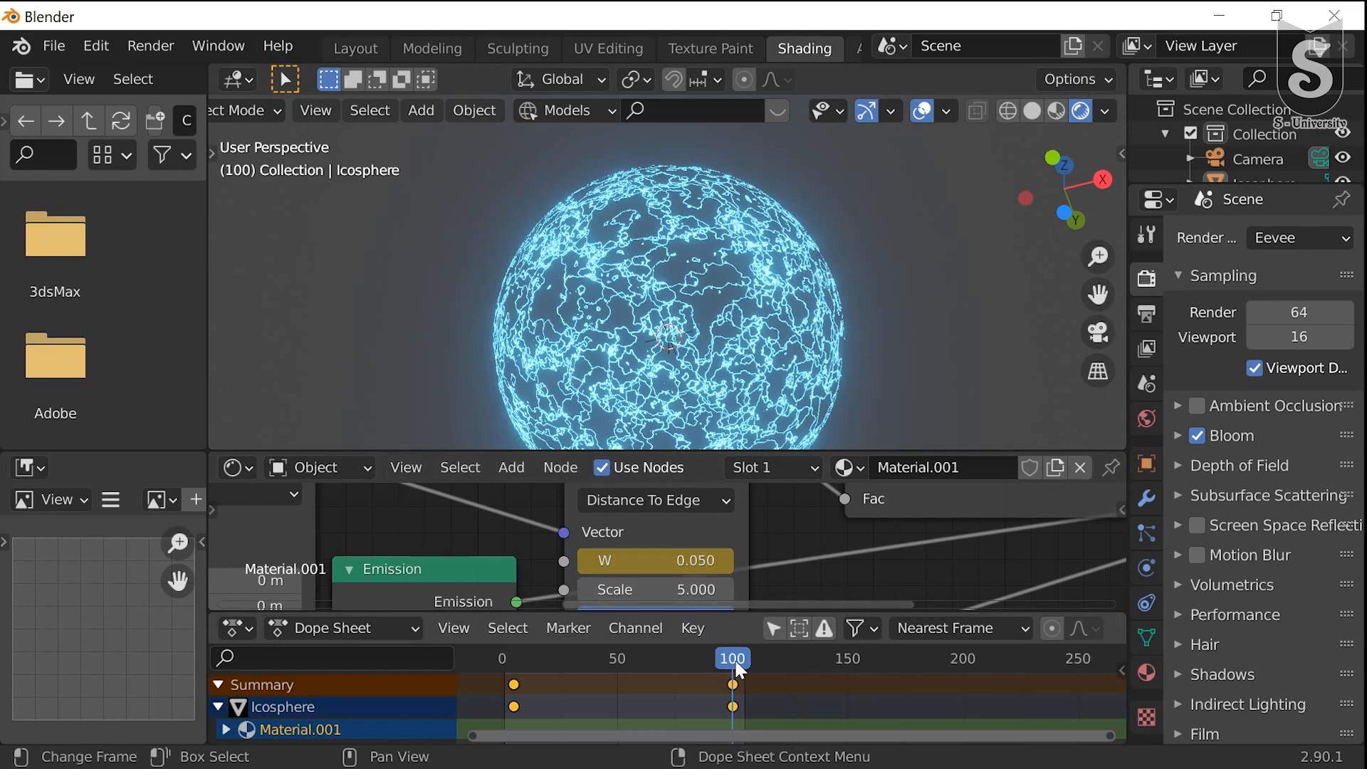
Play the W animation from the start to check the moving energy lines, and return to frame 100
{"action": "left_click", "coordinate": [693, 659]}
{"action": "left_click_drag", "start_coordinate": [668, 681], "coordinate": [473, 695]}
{"action": "key", "text": "space"}
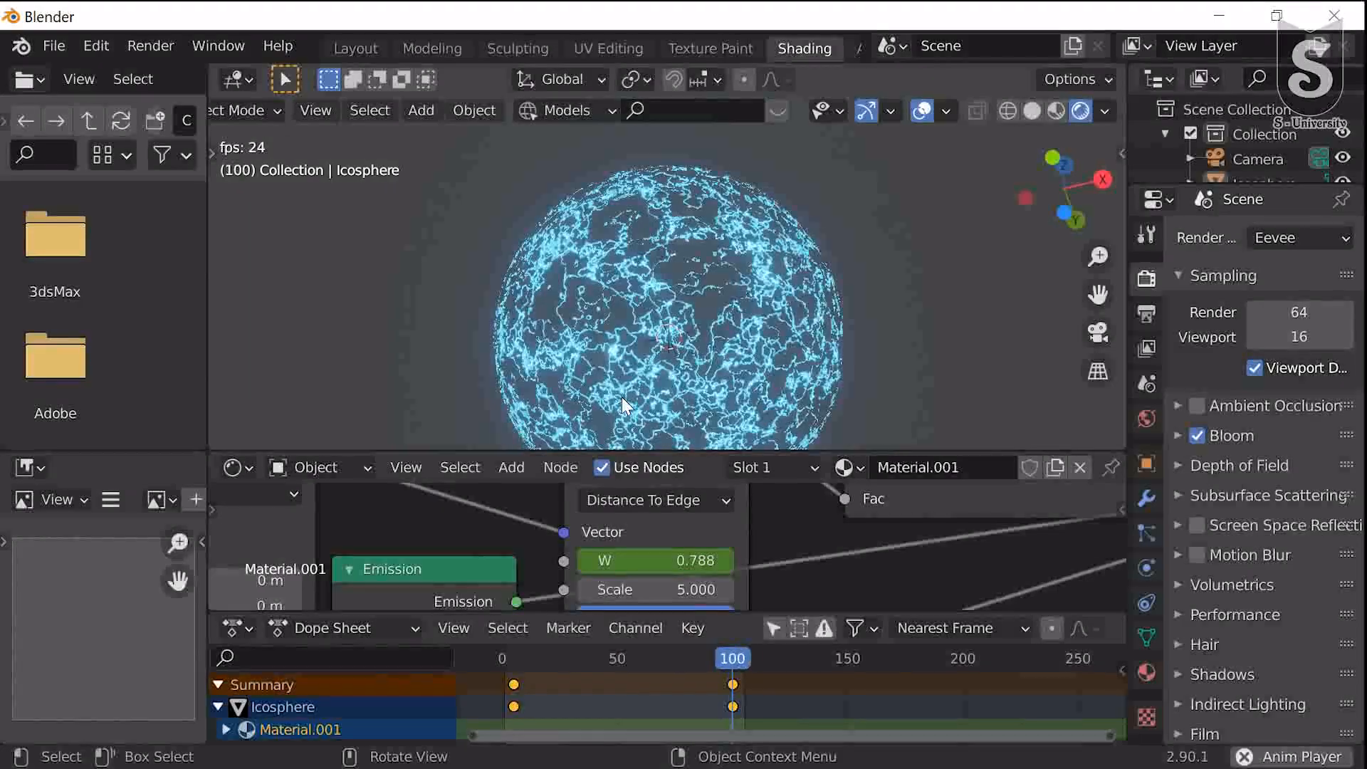
{"action": "key", "text": "space"}
{"action": "key", "text": "space"}
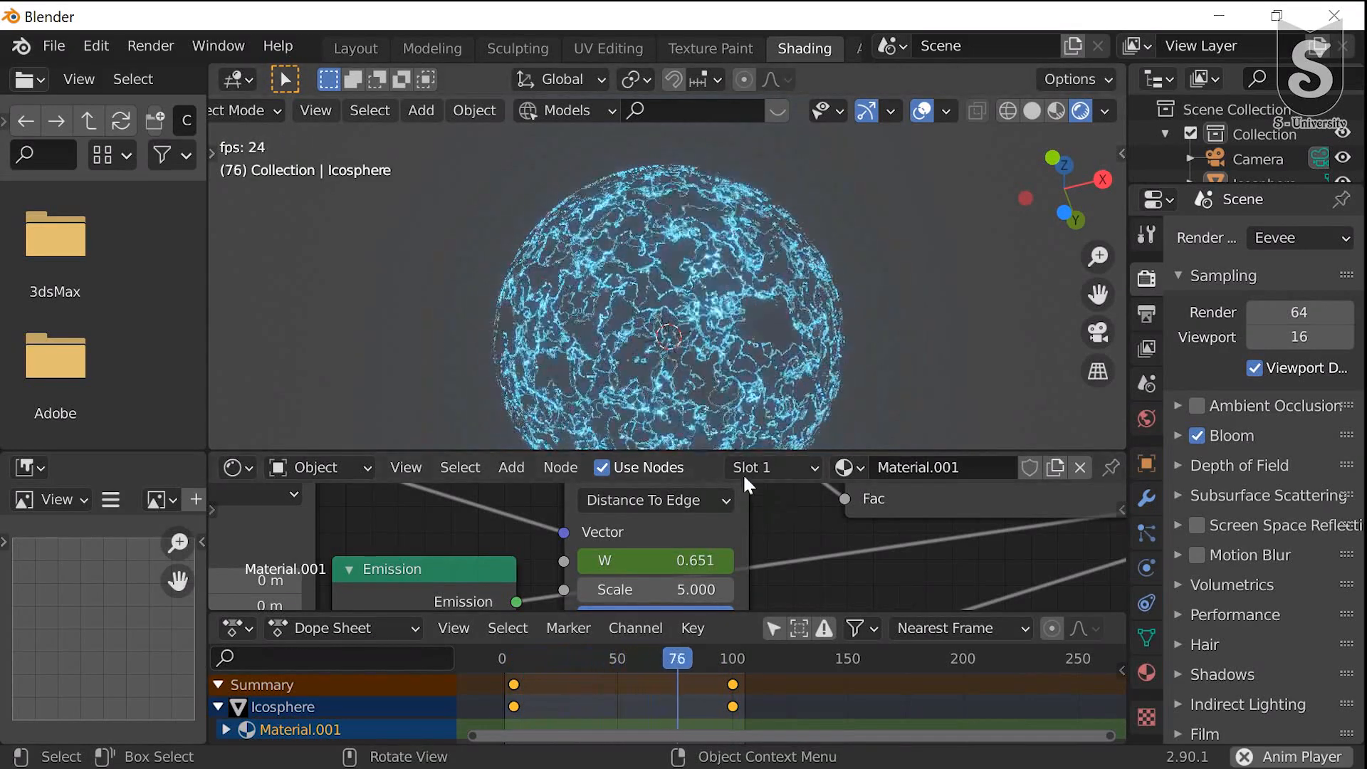
{"action": "key", "text": "space"}
{"action": "left_click_drag", "start_coordinate": [748, 658], "coordinate": [733, 661]}
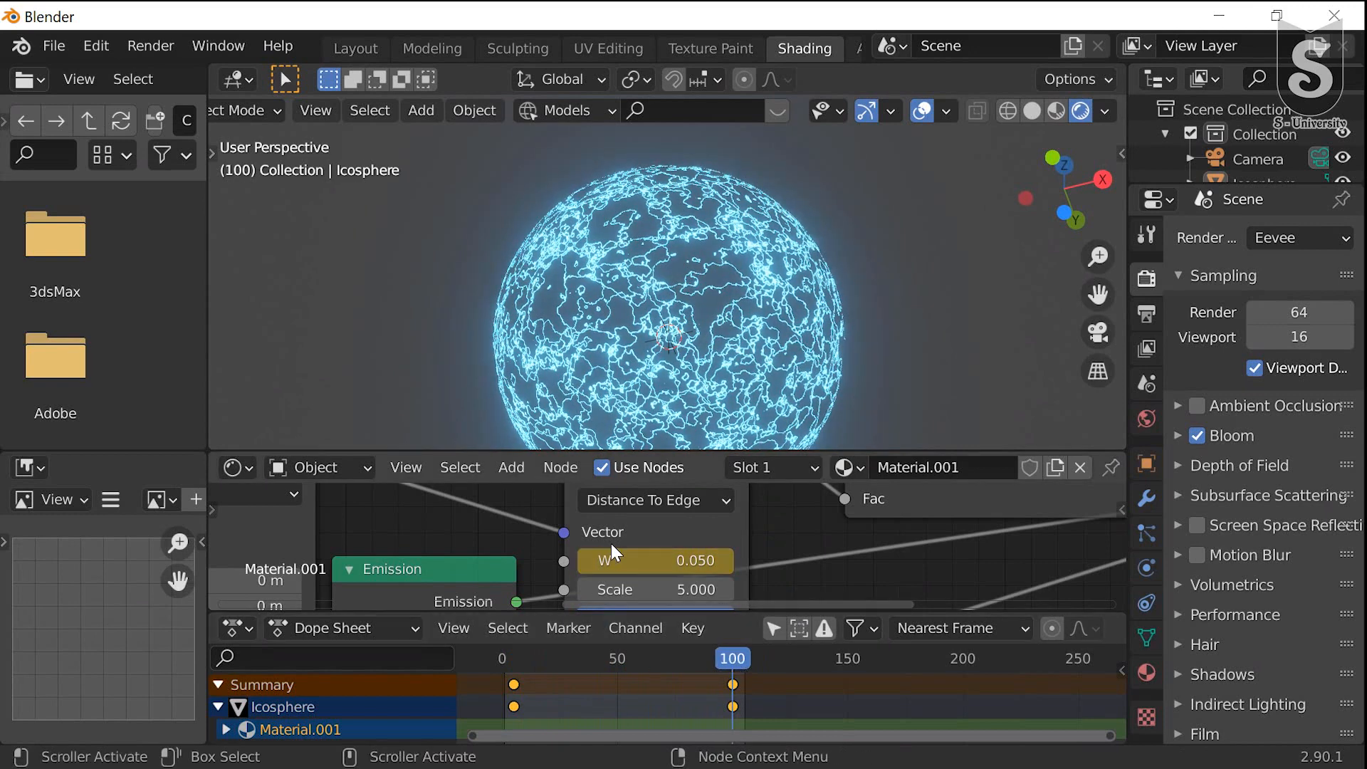
Set the Voronoi Texture's W value to 0.5 at frame 100 and keyframe it
{"action": "left_click", "coordinate": [626, 560]}
{"action": "type", "text": "0.5"}
{"action": "key", "text": "Return"}
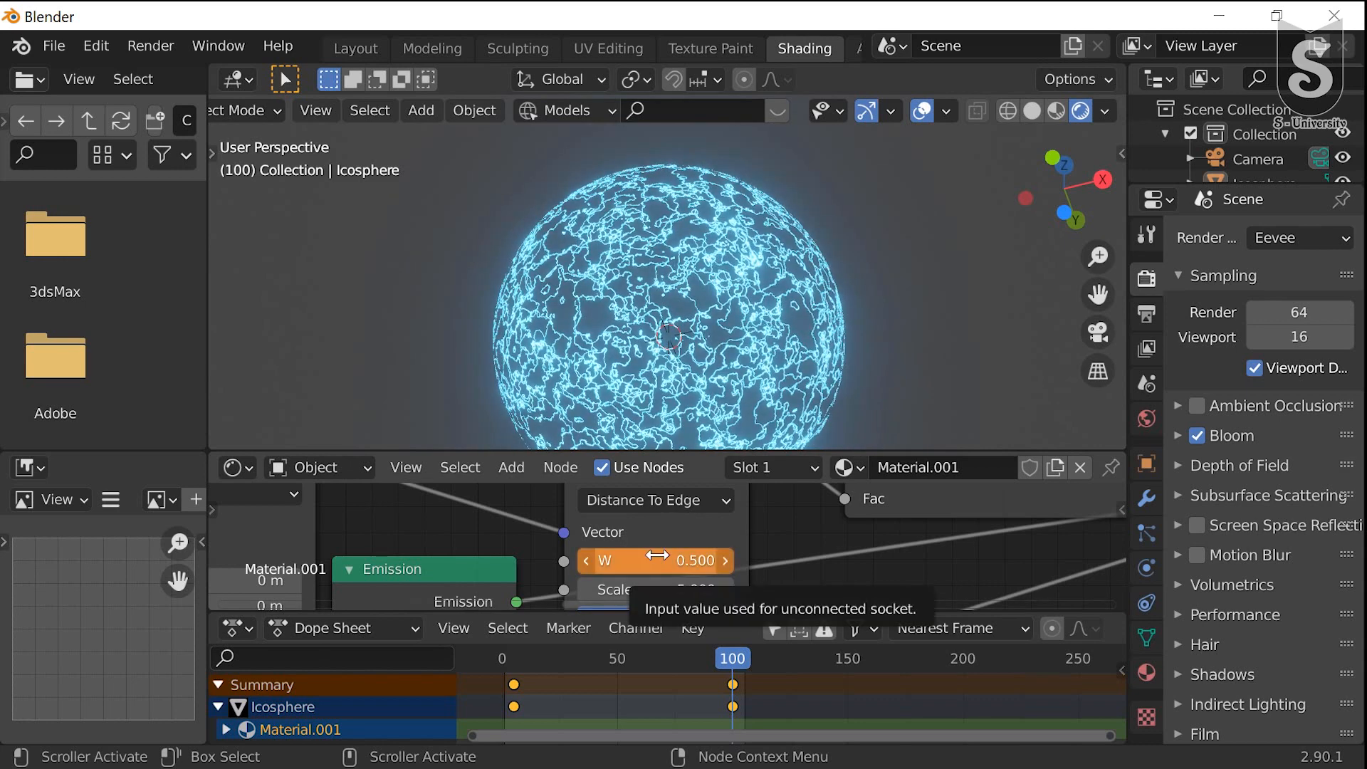
{"action": "key", "text": "i"}
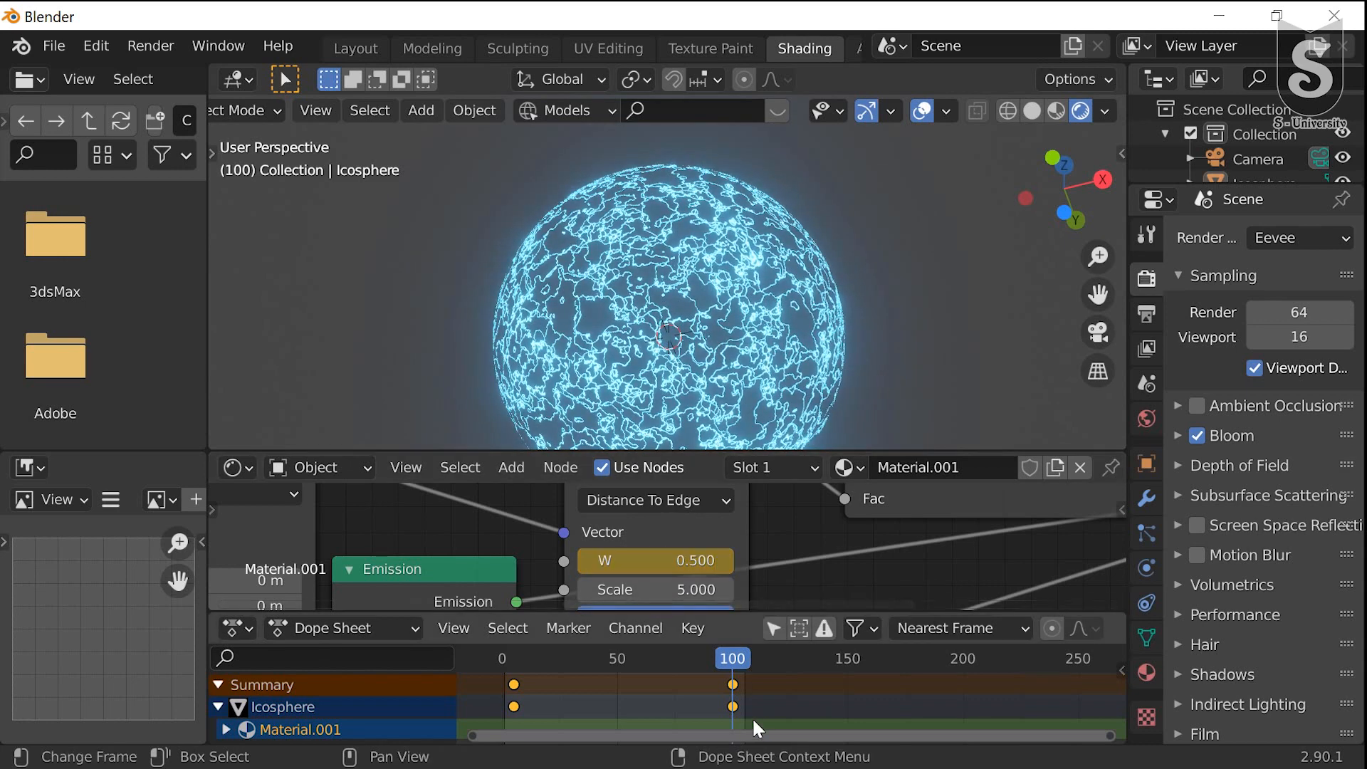
Play the W animation from the start to check the line movement, and return to frame 6
{"action": "left_click", "coordinate": [566, 689]}
{"action": "left_click_drag", "start_coordinate": [566, 689], "coordinate": [504, 664]}
{"action": "key", "text": "space"}
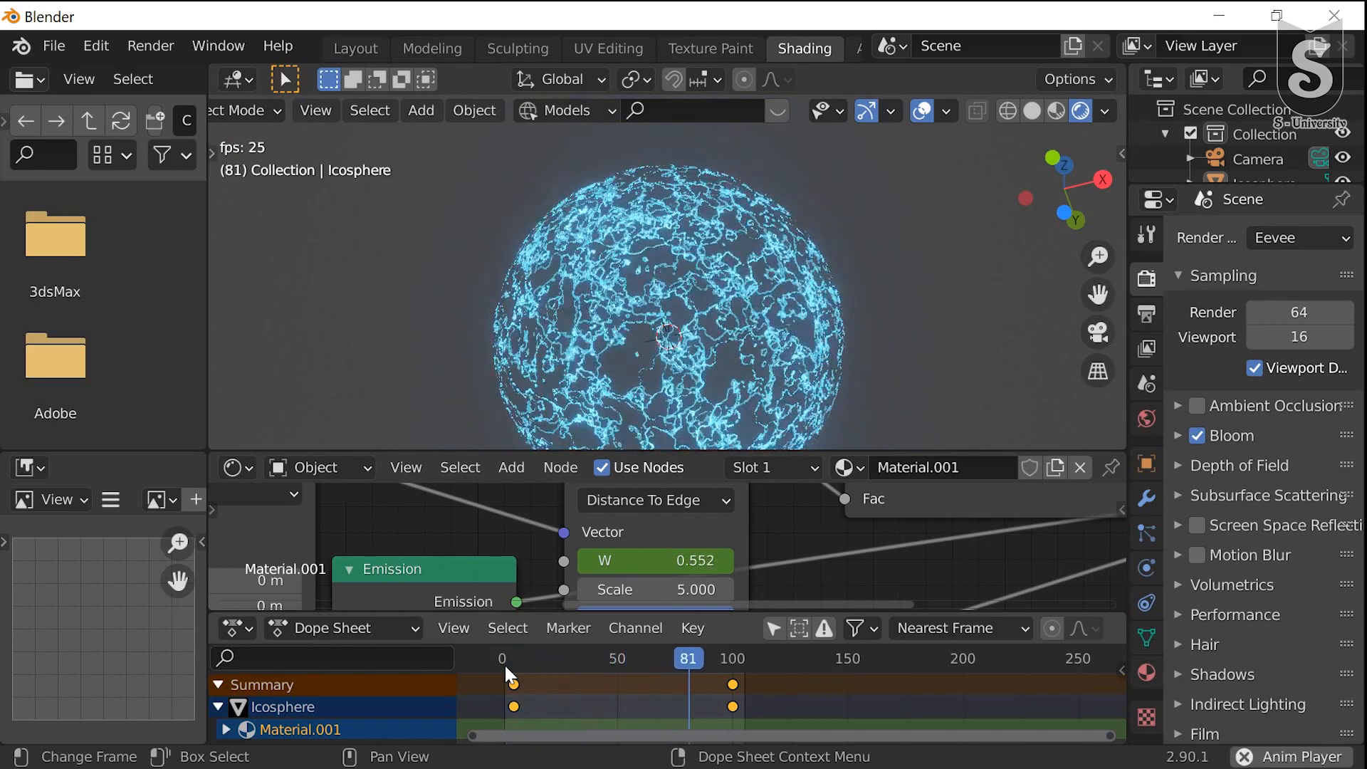
{"action": "key", "text": "space"}
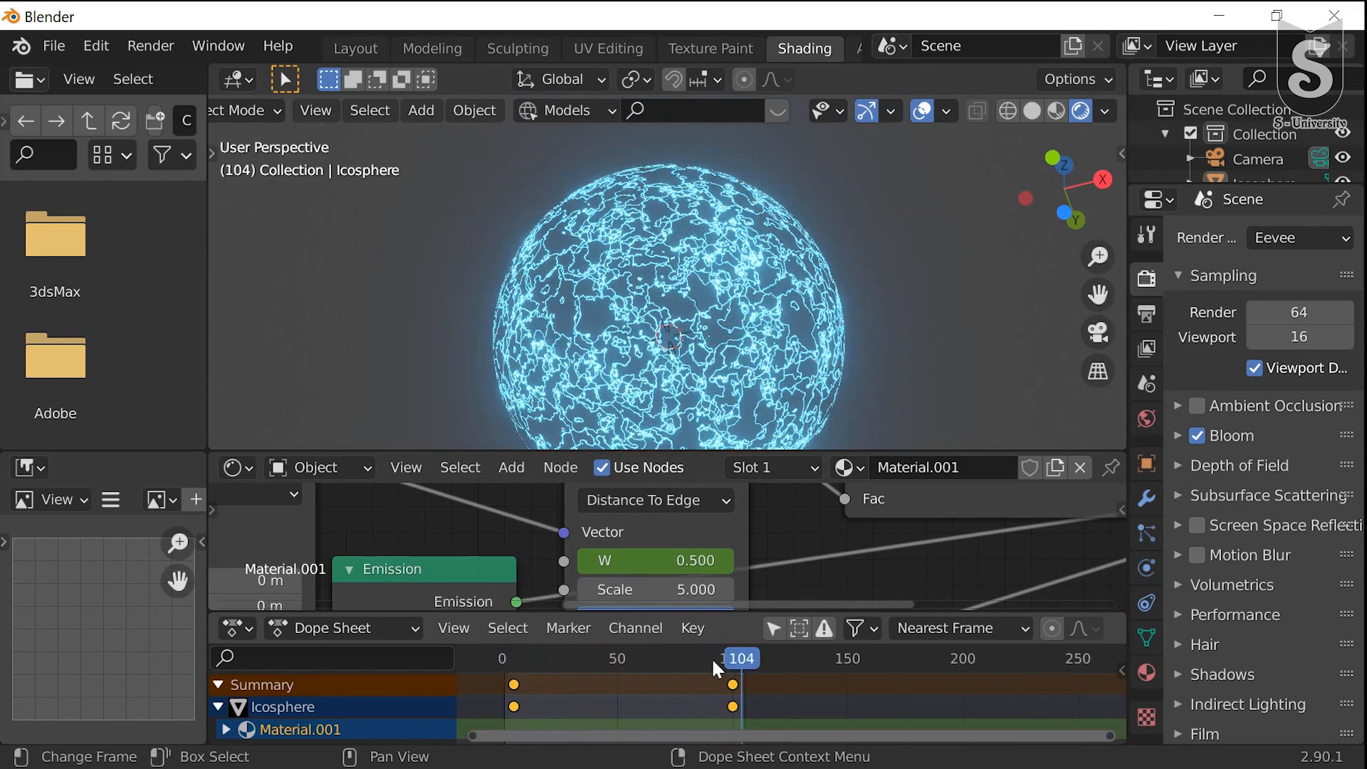
{"action": "left_click_drag", "start_coordinate": [744, 667], "coordinate": [516, 673]}
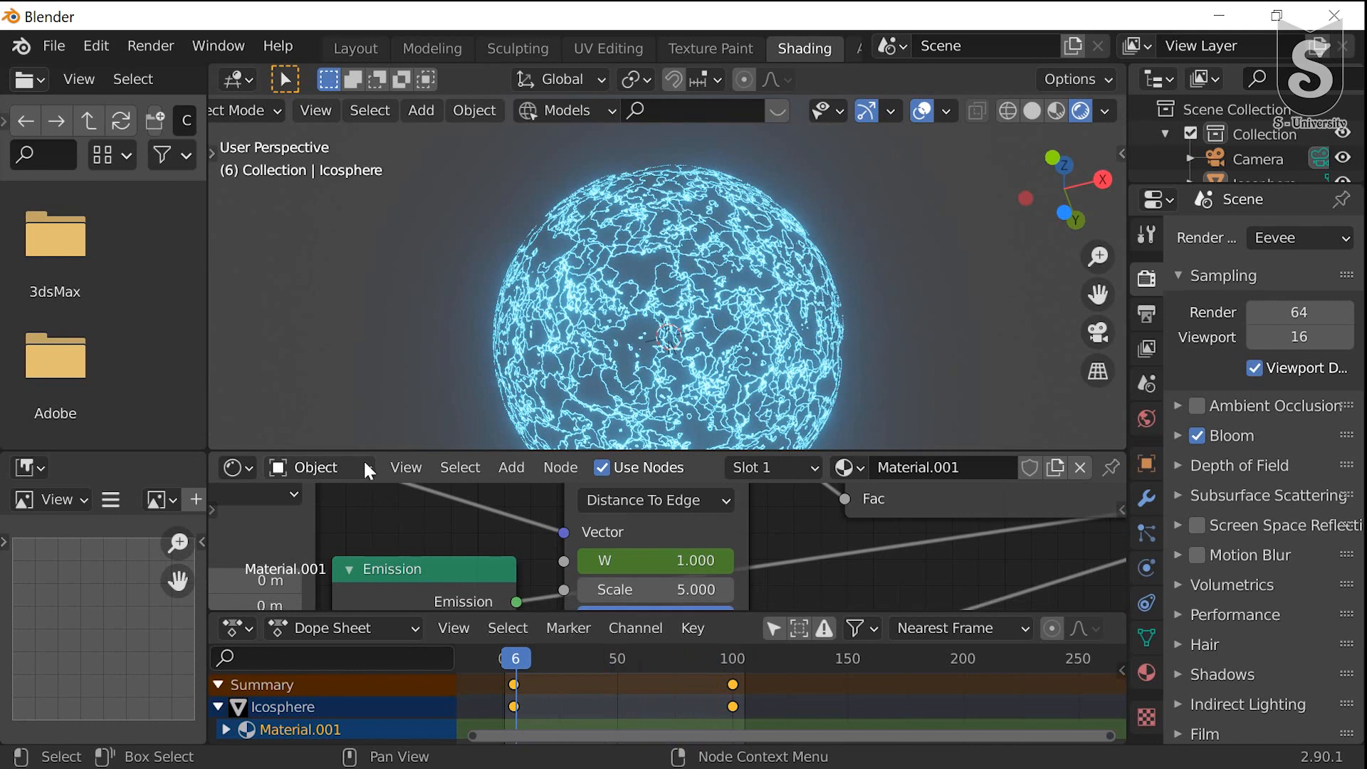
Switch the Shader Editor to the World shader and bring its Background and World Output nodes into view
{"action": "left_click", "coordinate": [312, 466]}
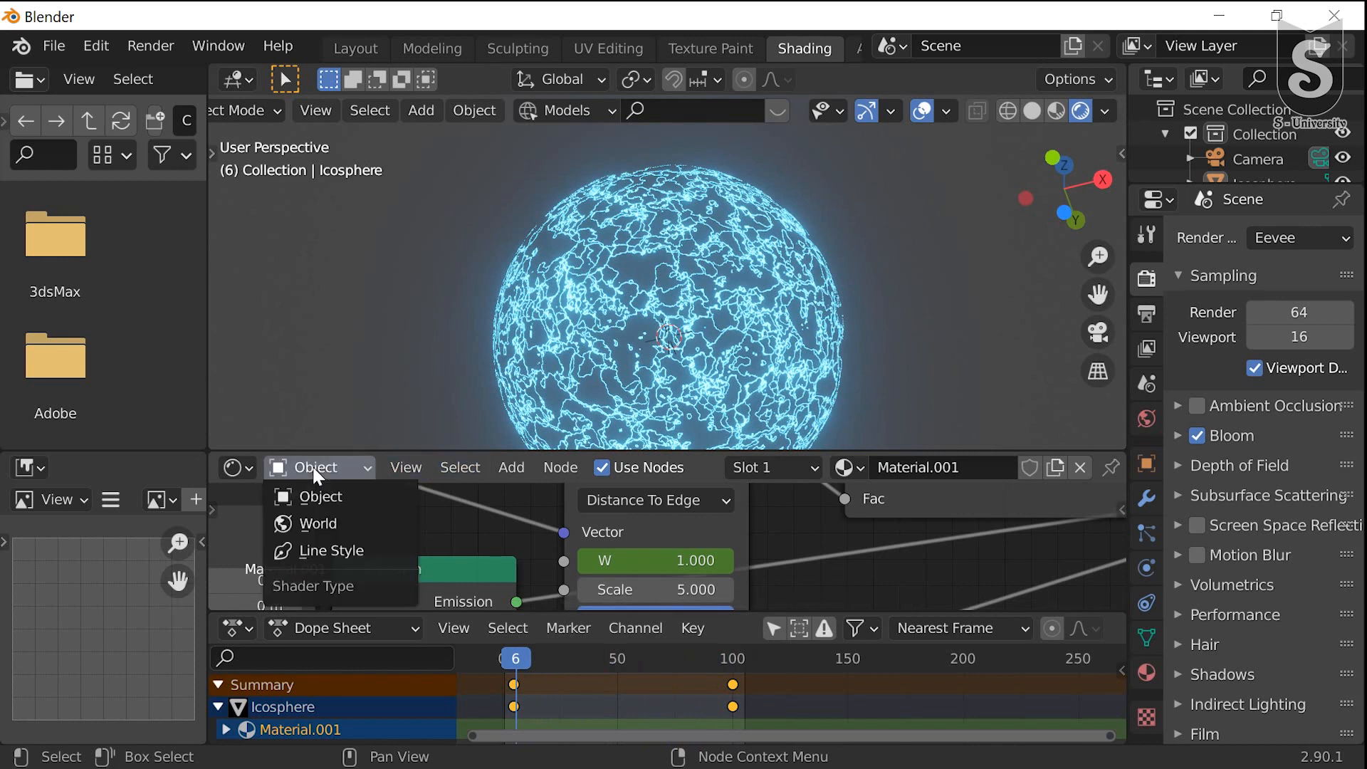
{"action": "left_click", "coordinate": [326, 524]}
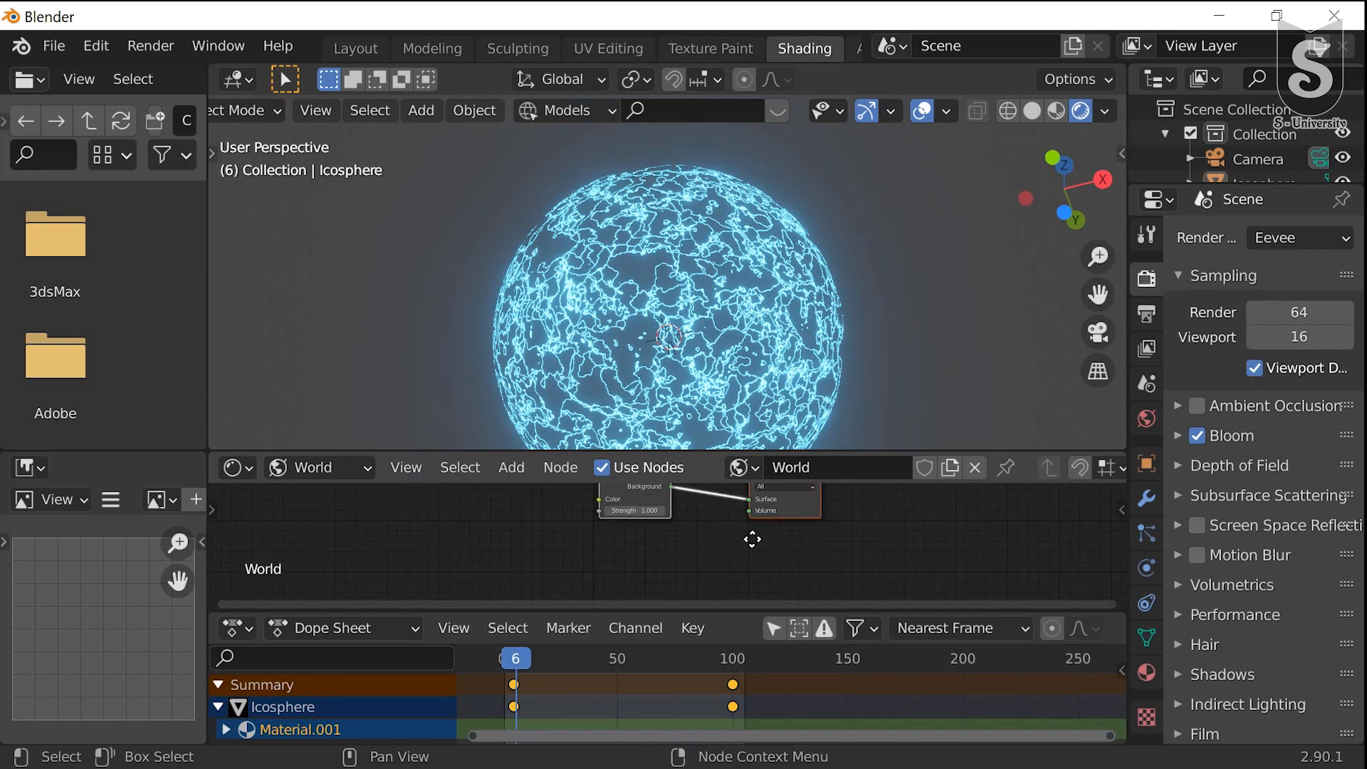
{"action": "key", "text": "Home"}
{"action": "scroll", "coordinate": [731, 547], "scroll_direction": "up", "scroll_amount": 3}
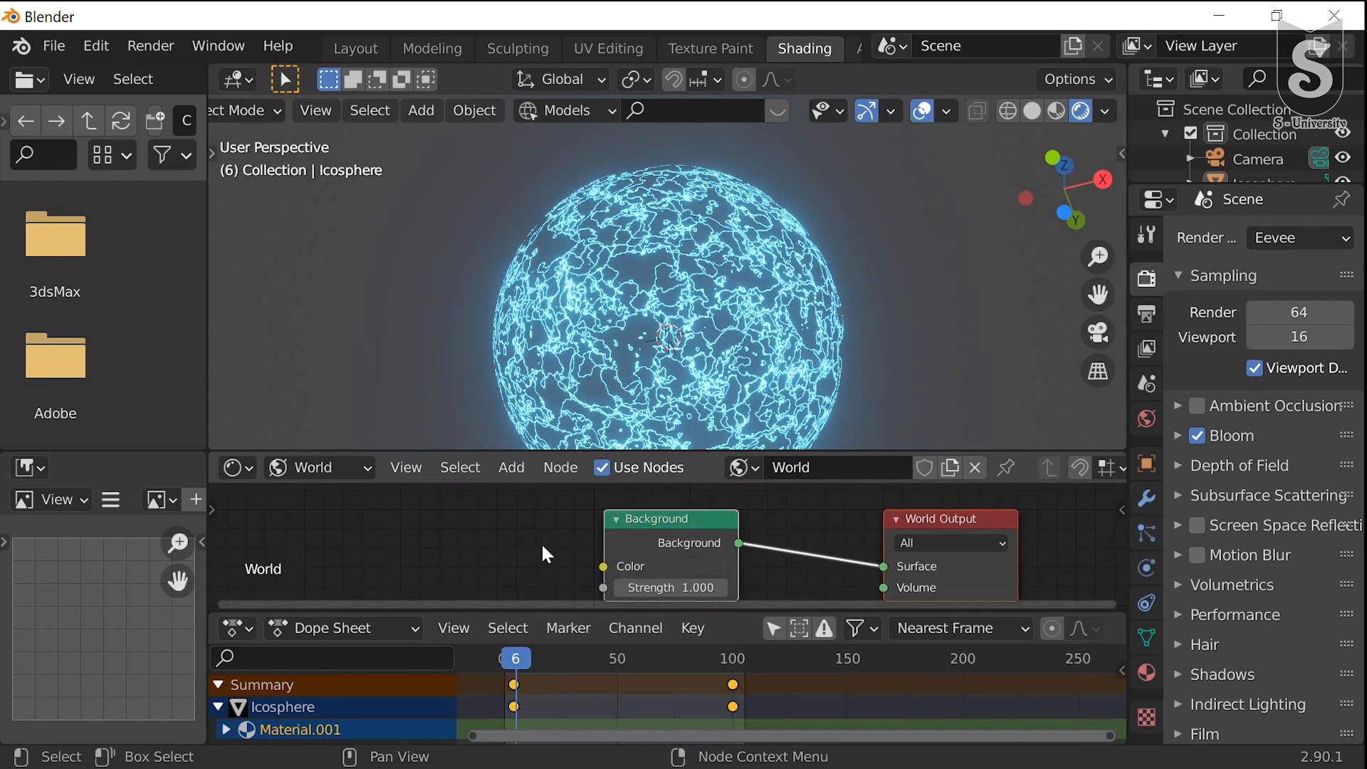
Add a Musgrave Texture node before the Background node and connect its Height to the Background's Color
{"action": "key", "text": "shift+a"}
{"action": "left_click", "coordinate": [524, 484]}
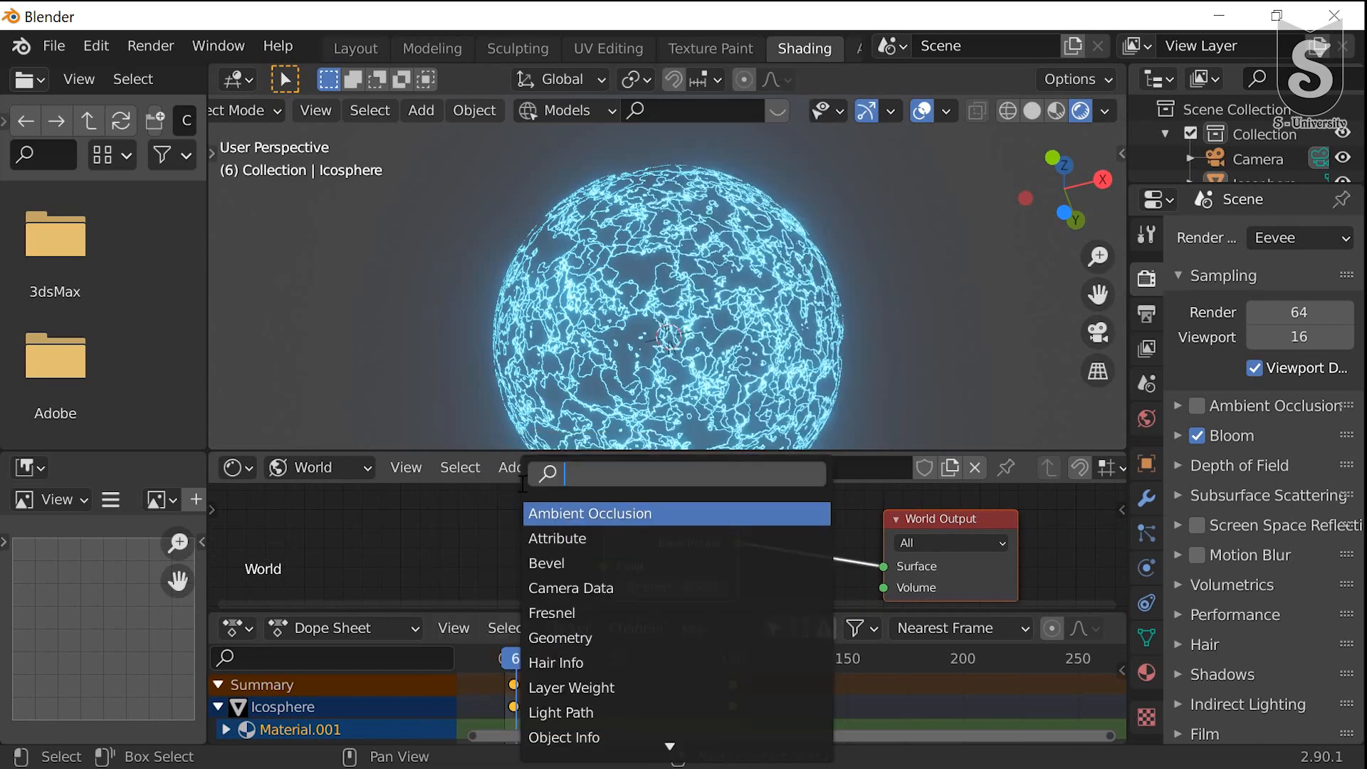
{"action": "type", "text": "m"}
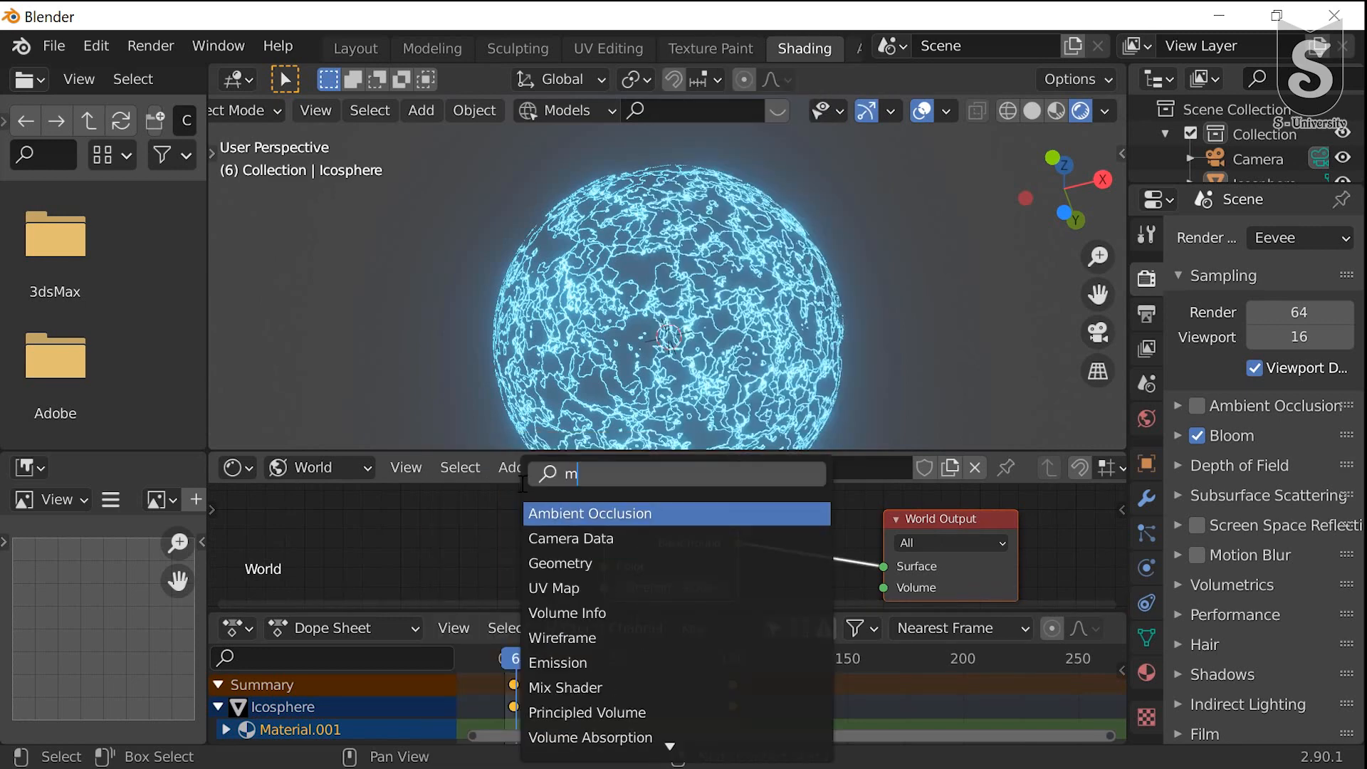
{"action": "type", "text": "u"}
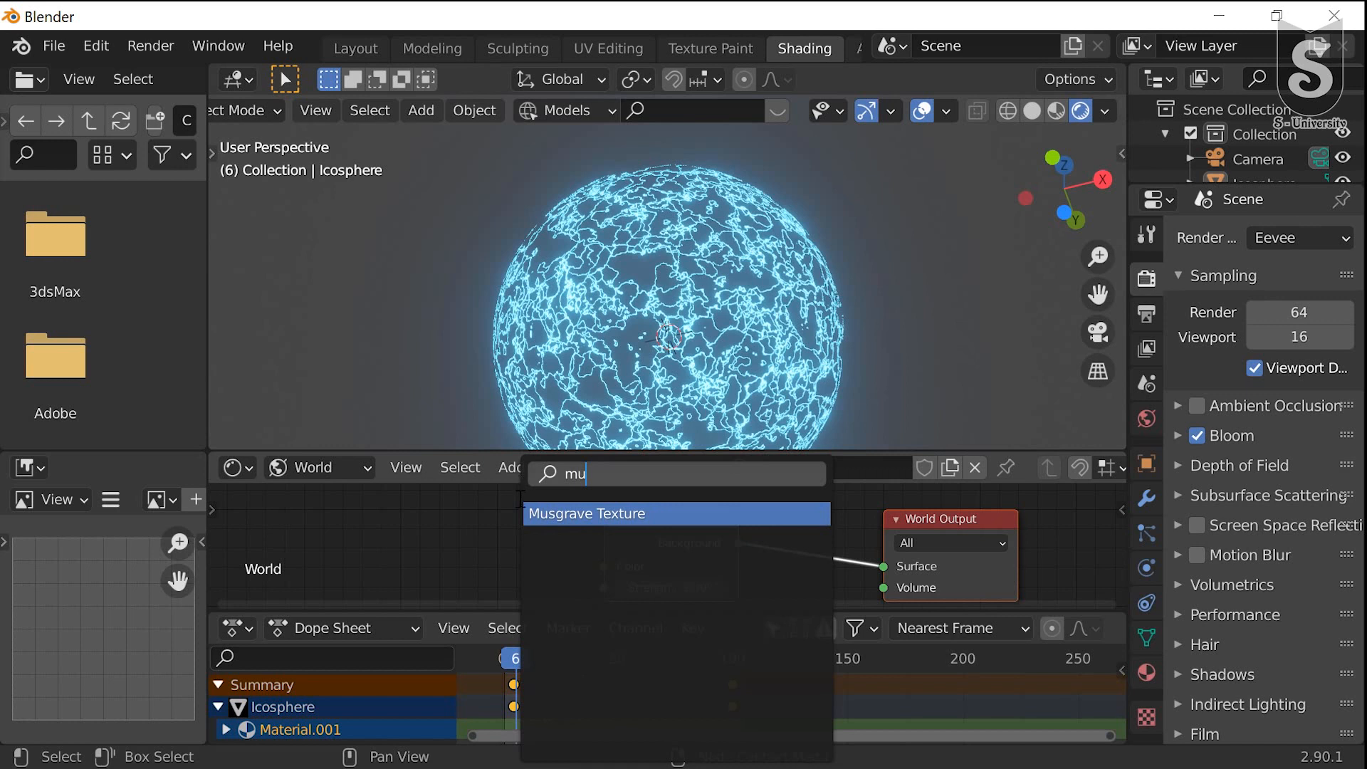
{"action": "left_click", "coordinate": [560, 514]}
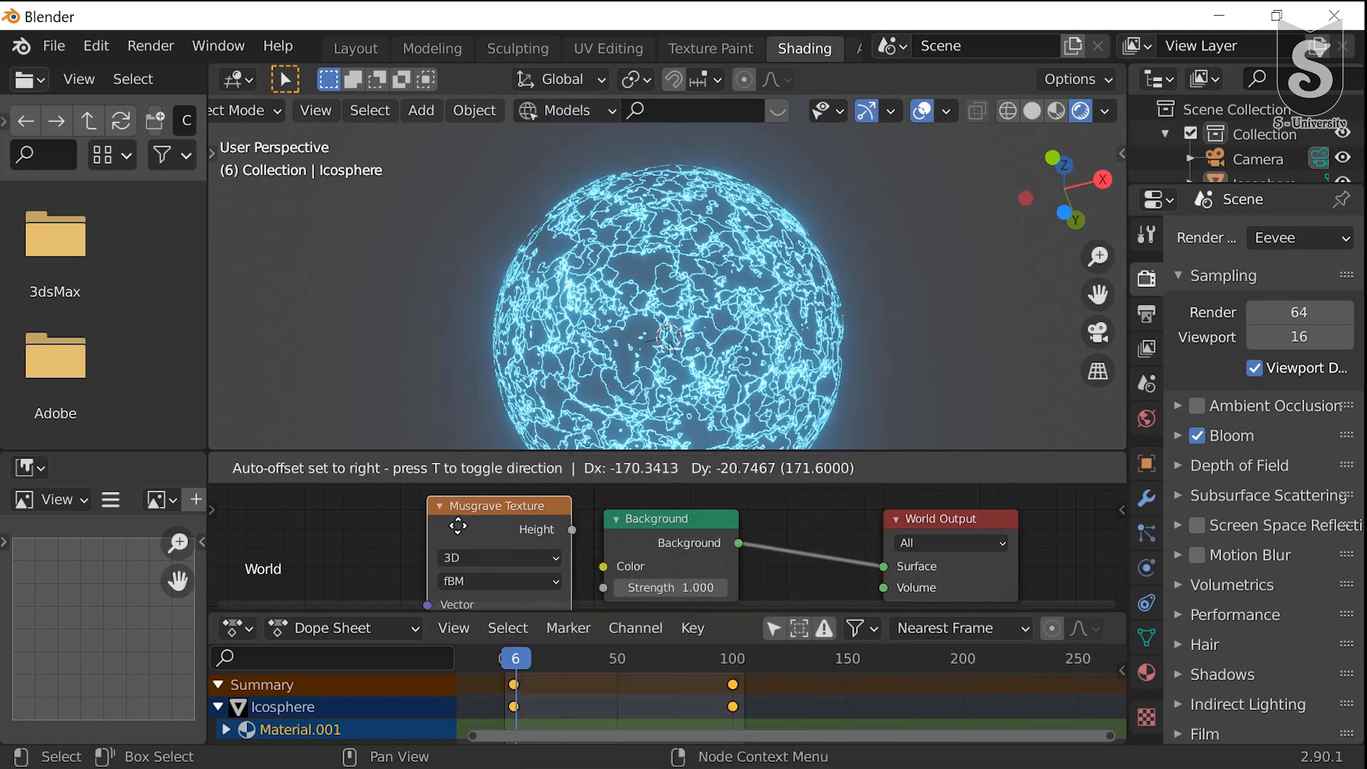
{"action": "left_click", "coordinate": [440, 517]}
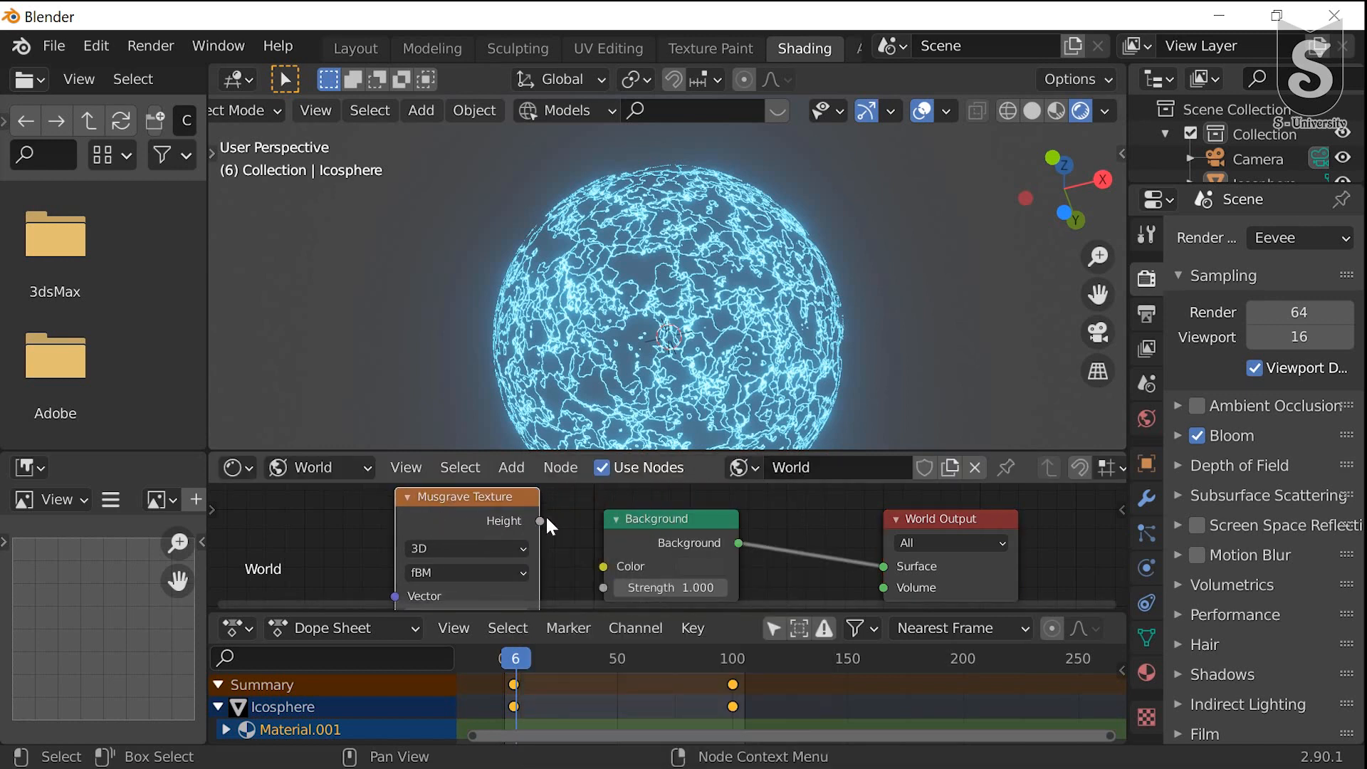
{"action": "left_click_drag", "start_coordinate": [540, 520], "coordinate": [609, 573]}
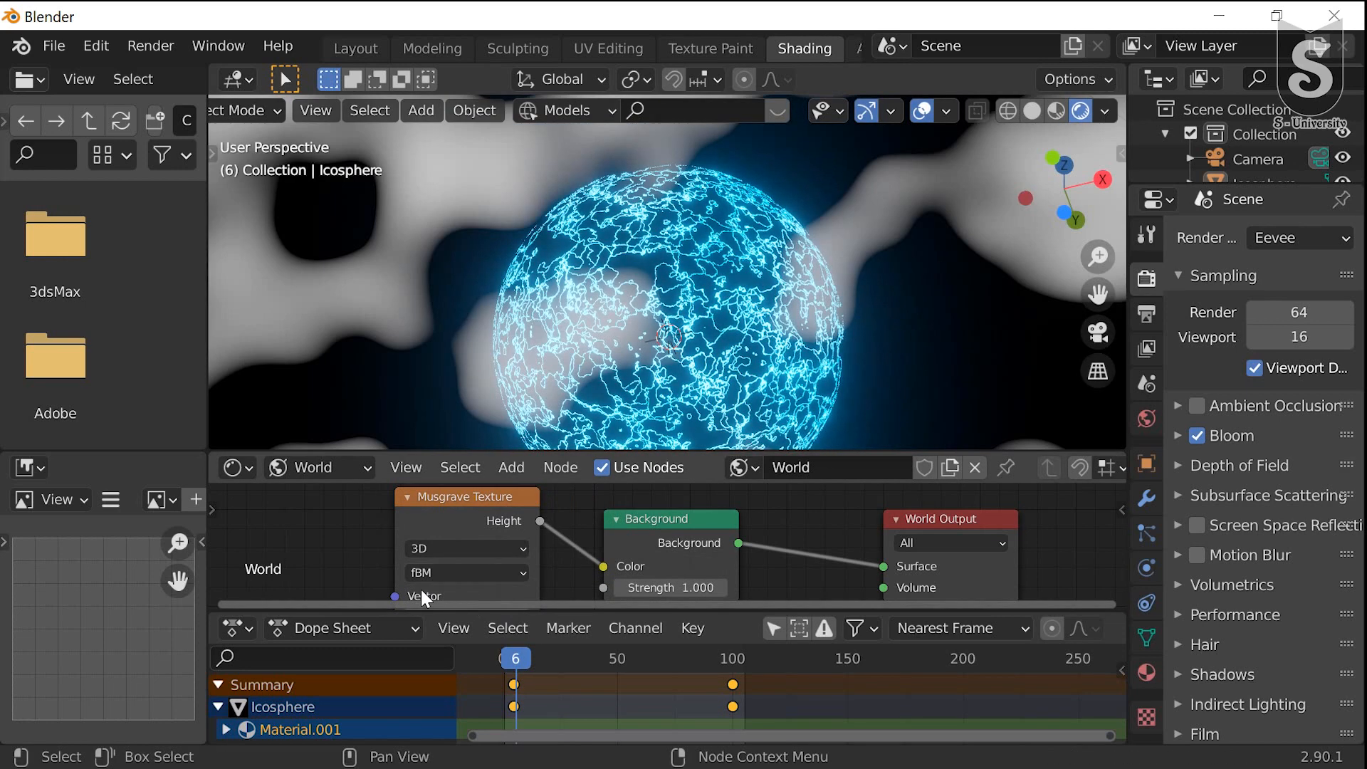
Set the Musgrave Texture's Scale to 20.5 and its Detail to 0.1
{"action": "scroll", "coordinate": [463, 580], "scroll_direction": "down", "scroll_amount": 1}
{"action": "middle_click_drag", "start_coordinate": [489, 572], "coordinate": [516, 513]}
{"action": "middle_click_drag", "start_coordinate": [531, 559], "coordinate": [580, 535]}
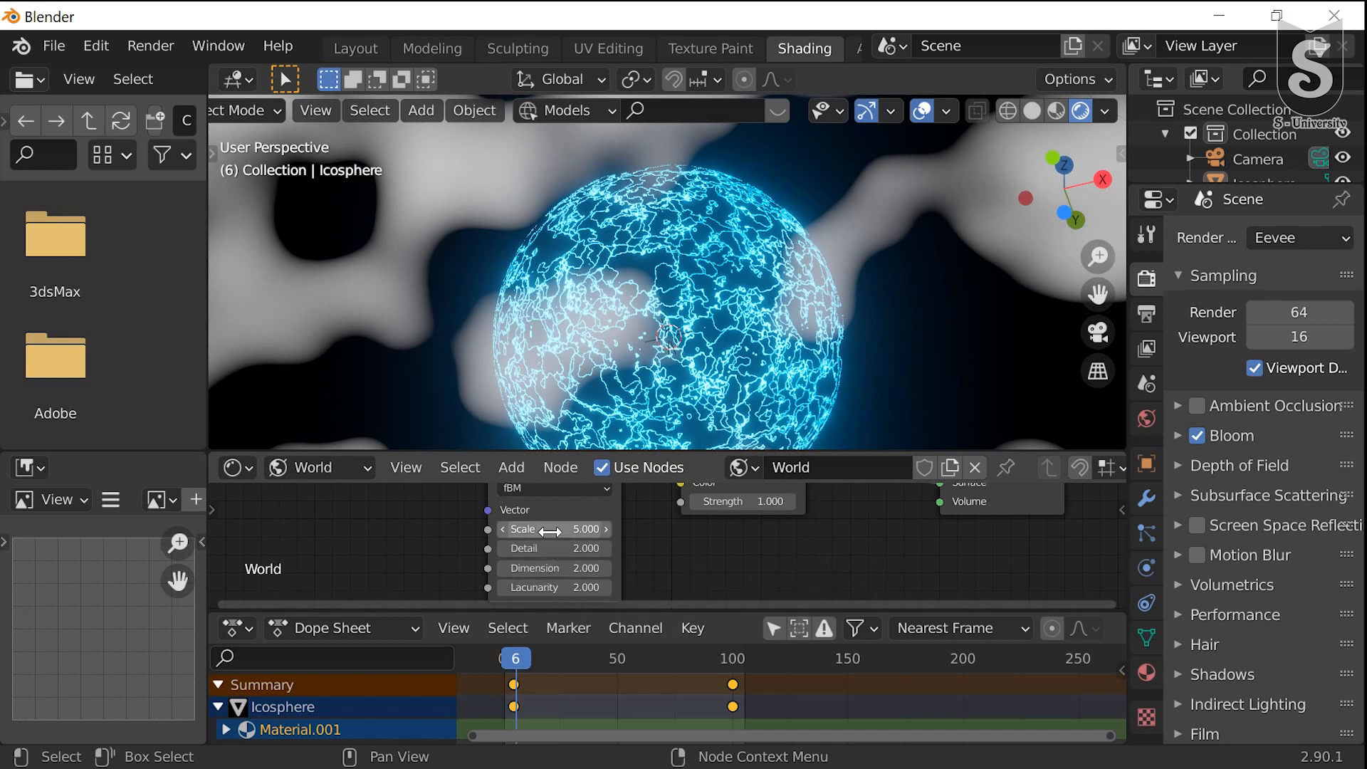
{"action": "left_click_drag", "start_coordinate": [556, 529], "coordinate": [612, 529]}
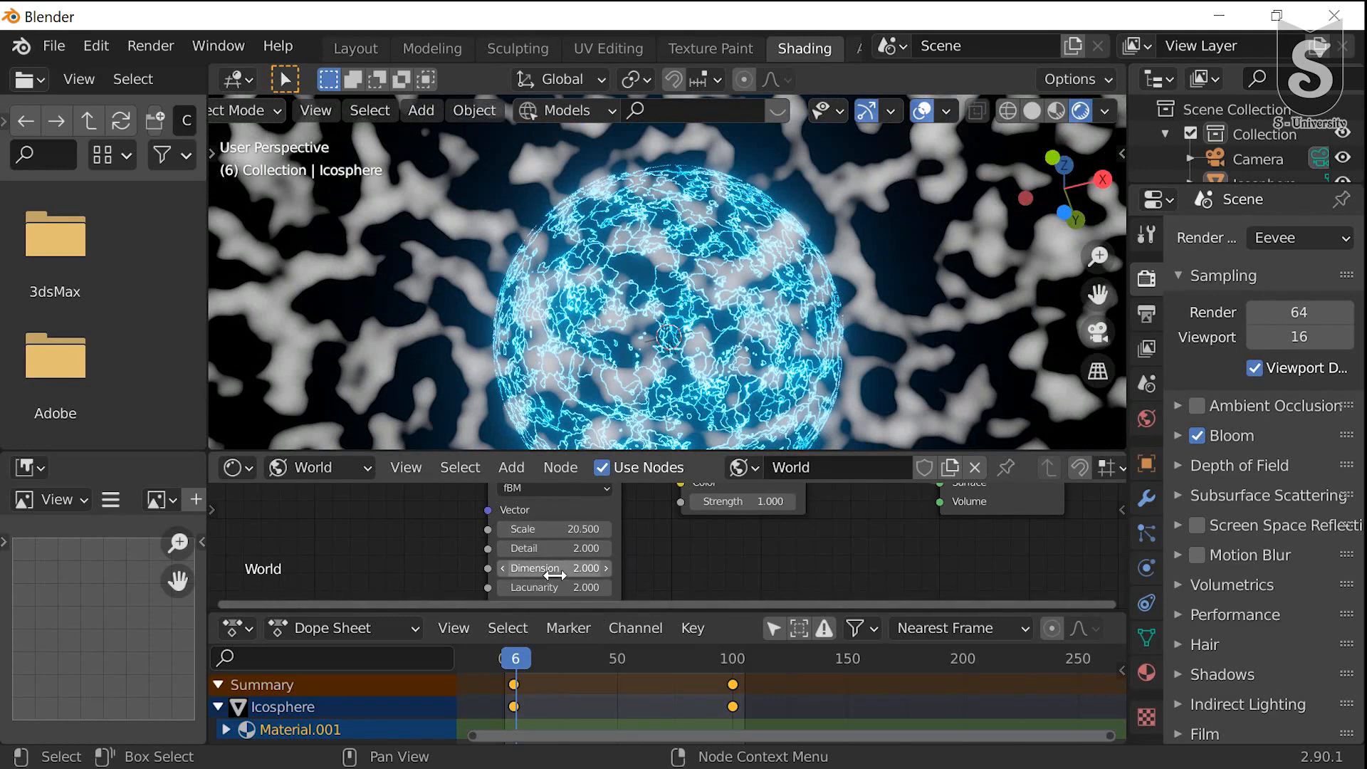
{"action": "middle_click_drag", "start_coordinate": [554, 572], "coordinate": [555, 561]}
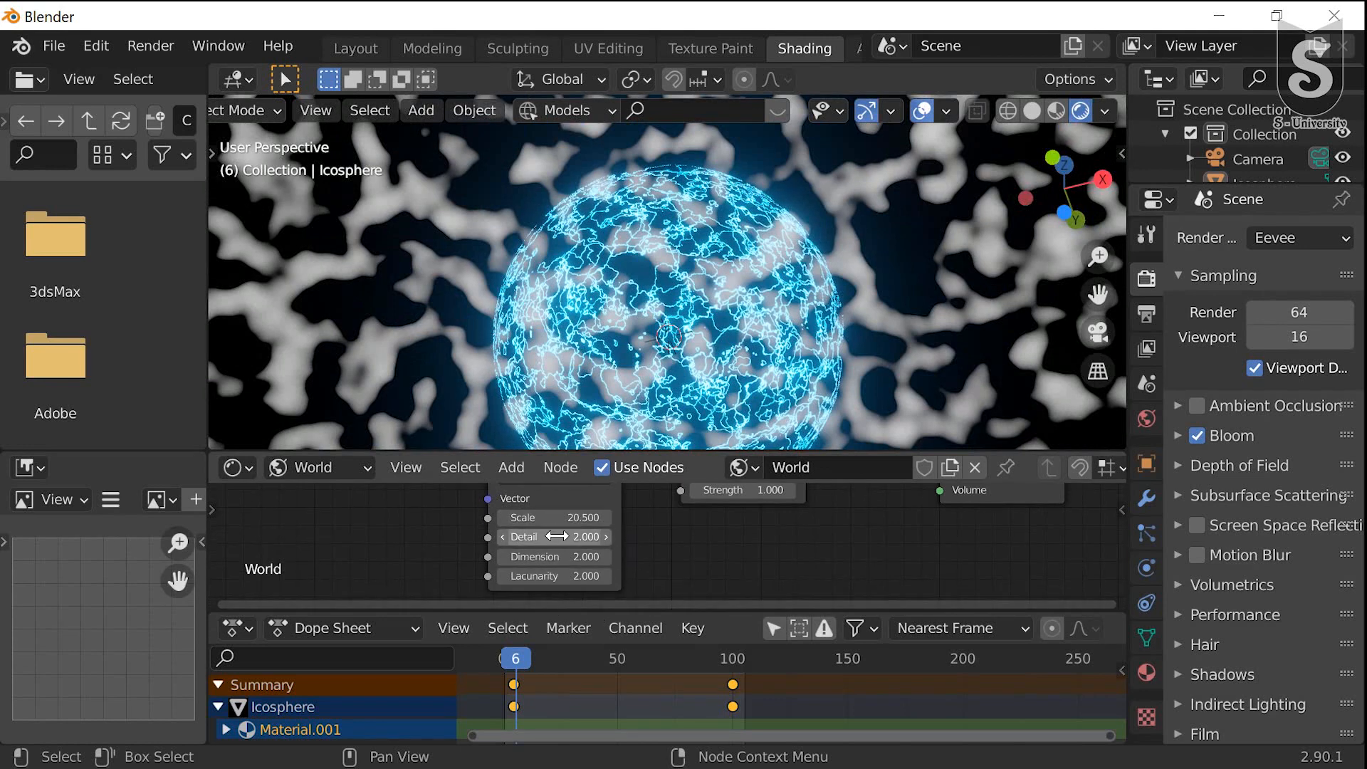
{"action": "left_click_drag", "start_coordinate": [556, 537], "coordinate": [517, 537]}
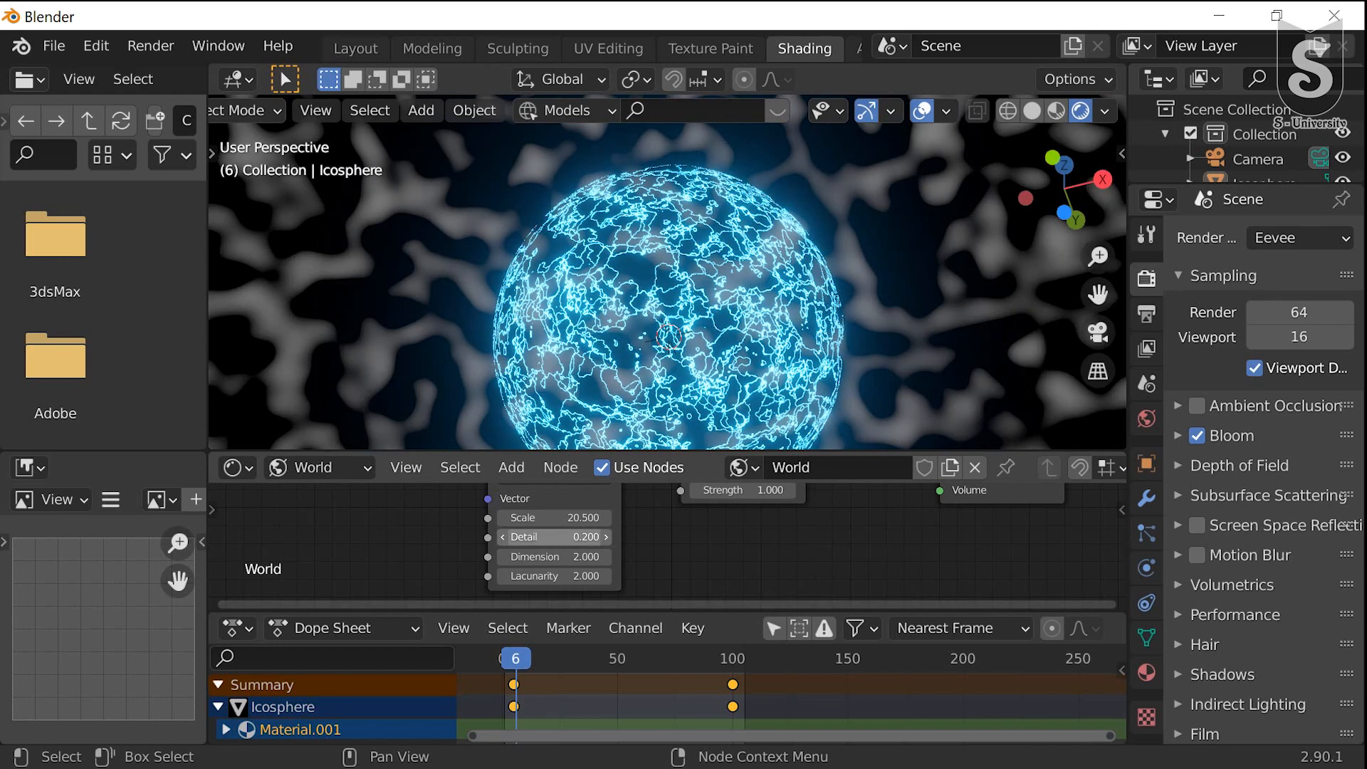
{"action": "left_click", "coordinate": [525, 534]}
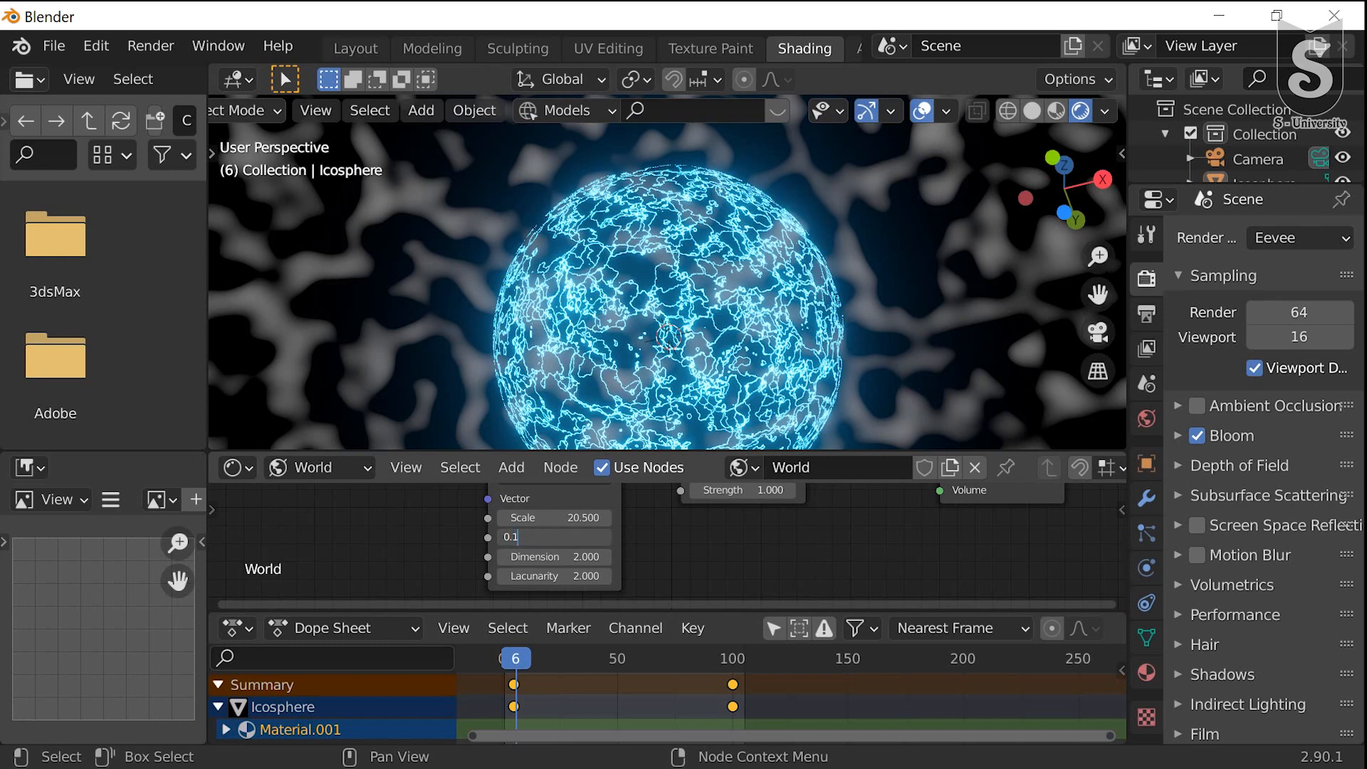
{"action": "key", "text": "Return"}
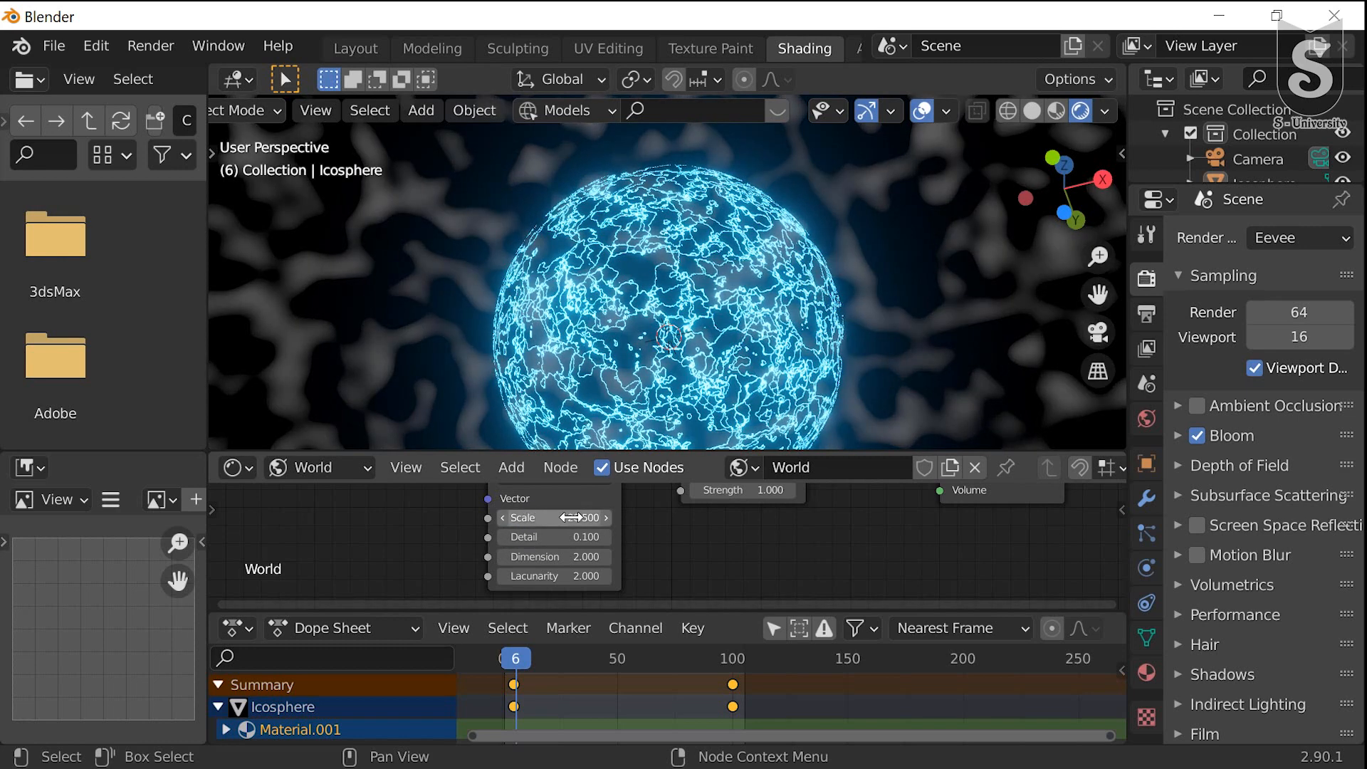
Set the Musgrave Texture's Scale to 30 and keyframe it at frame 0
{"action": "left_click", "coordinate": [536, 519]}
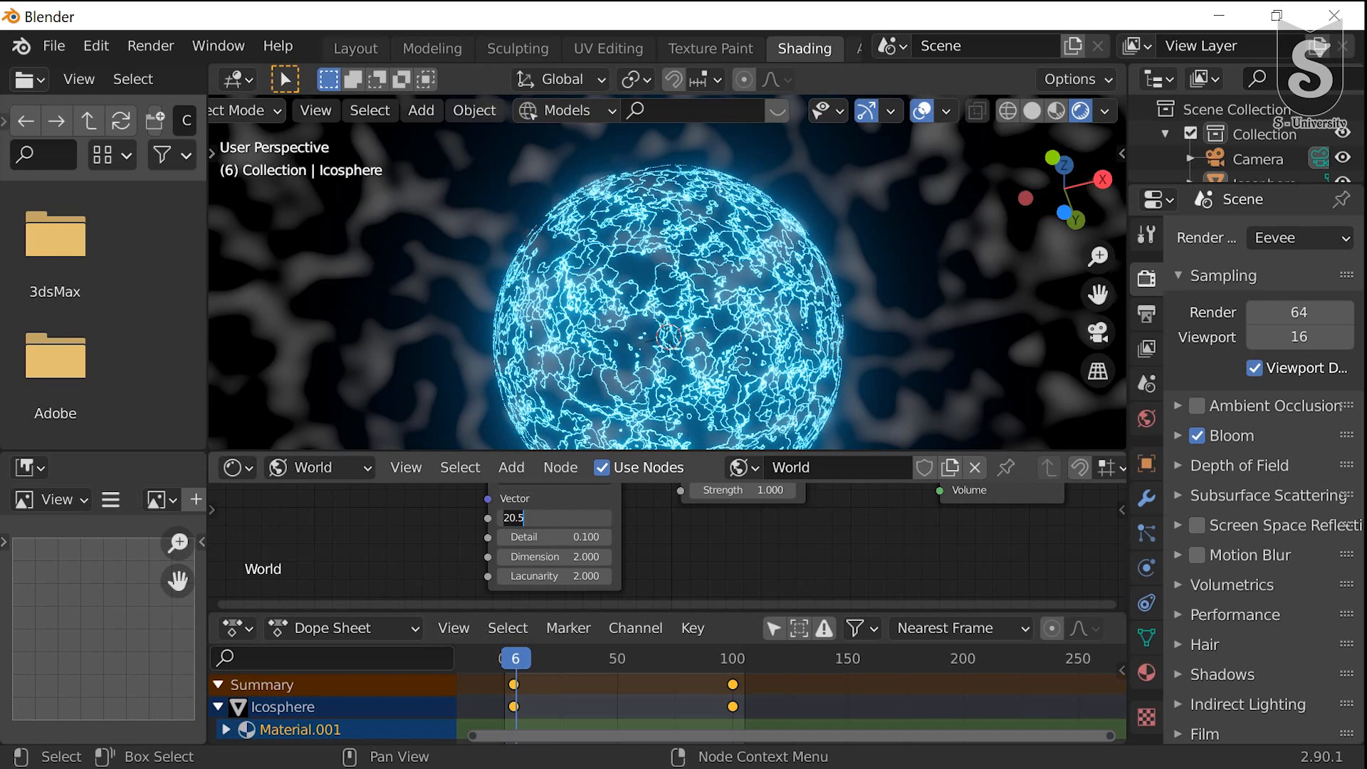
{"action": "type", "text": "30"}
{"action": "key", "text": "Return"}
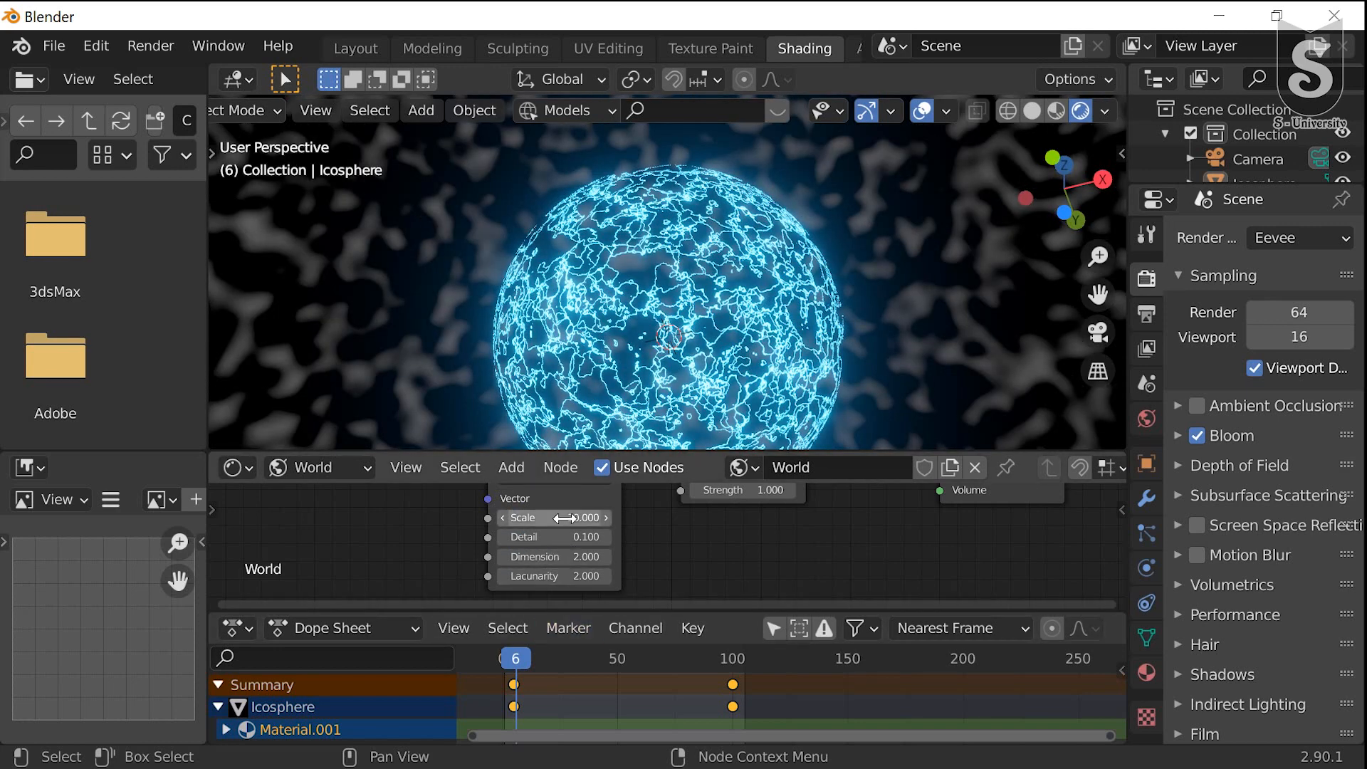
{"action": "left_click", "coordinate": [507, 659]}
{"action": "left_click_drag", "start_coordinate": [502, 657], "coordinate": [494, 656]}
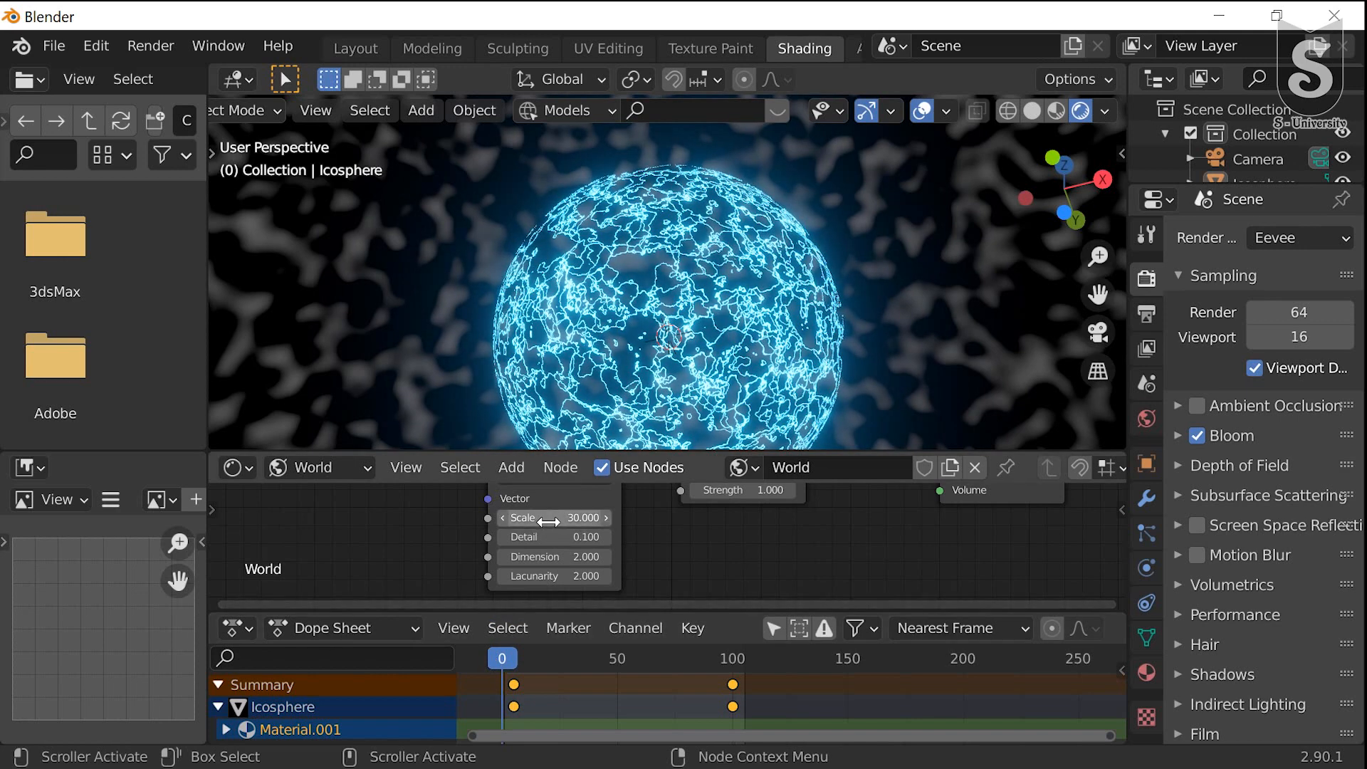
{"action": "key", "text": "i"}
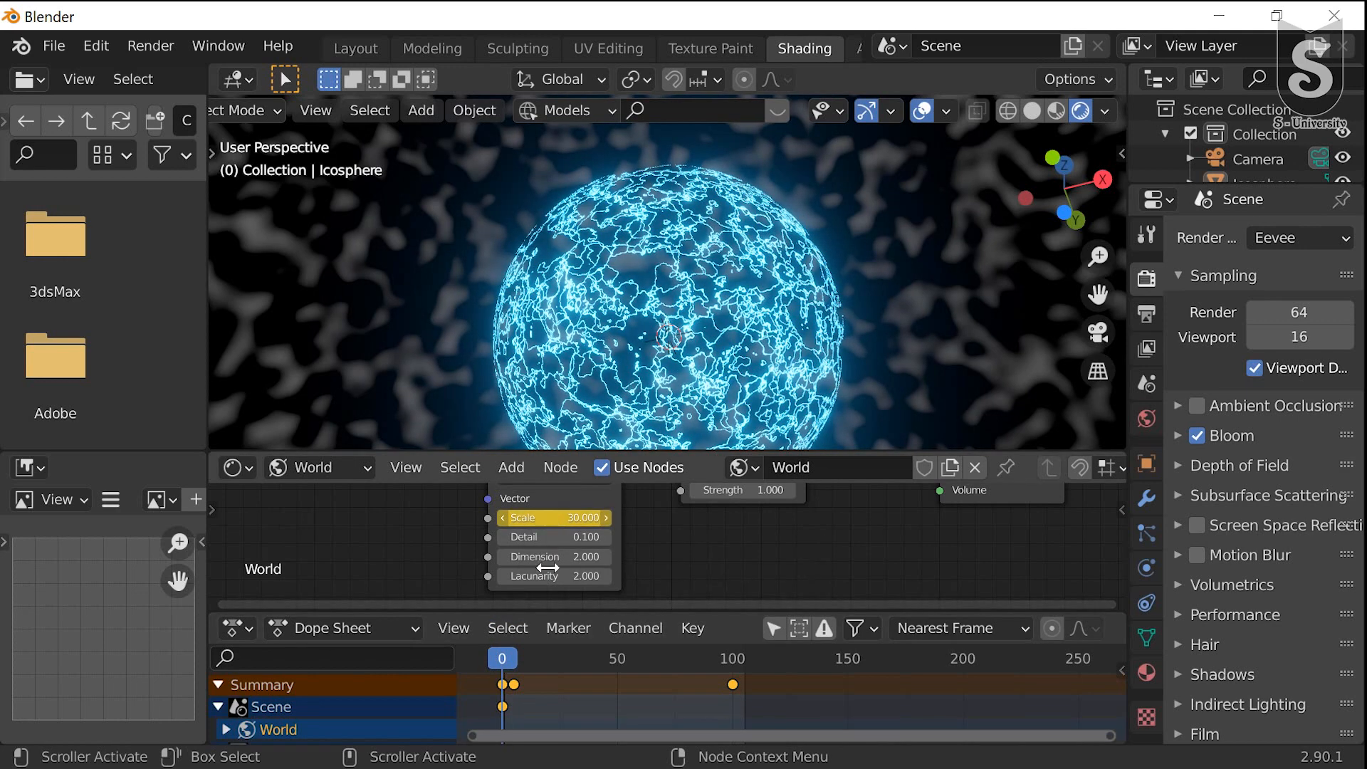
Go to frame 99, set the Musgrave Texture's Scale to 35 and keyframe it
{"action": "left_click", "coordinate": [510, 658]}
{"action": "left_click_drag", "start_coordinate": [511, 661], "coordinate": [735, 673]}
{"action": "left_click", "coordinate": [731, 662]}
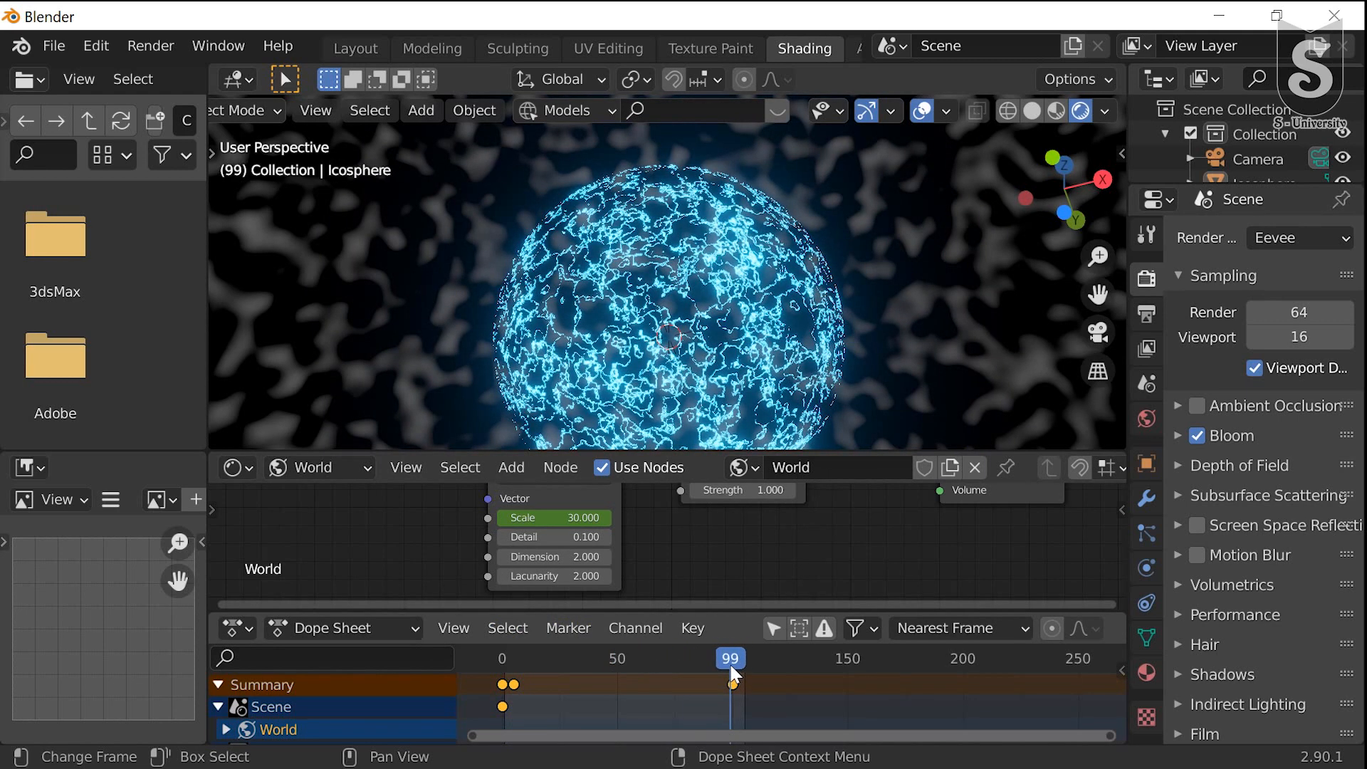
{"action": "left_click", "coordinate": [576, 521]}
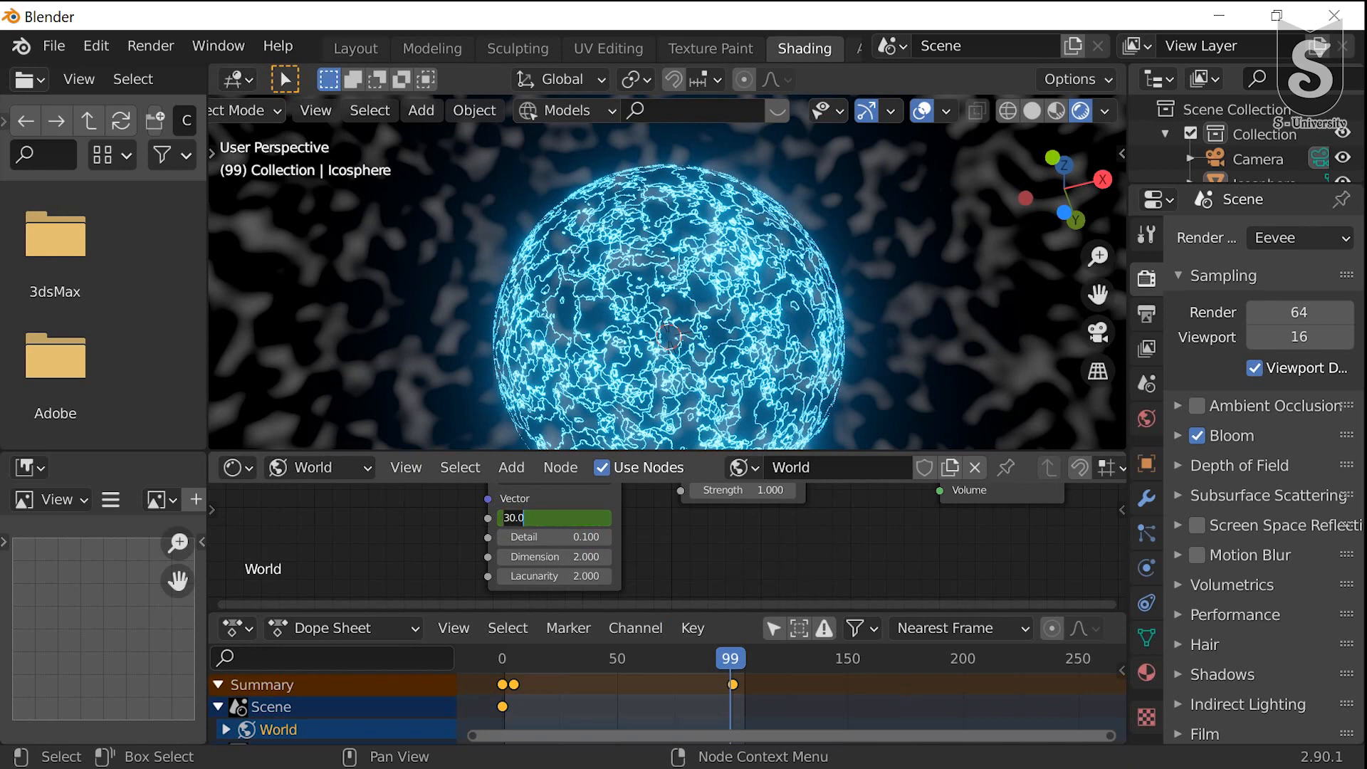
{"action": "type", "text": "35"}
{"action": "key", "text": "Return"}
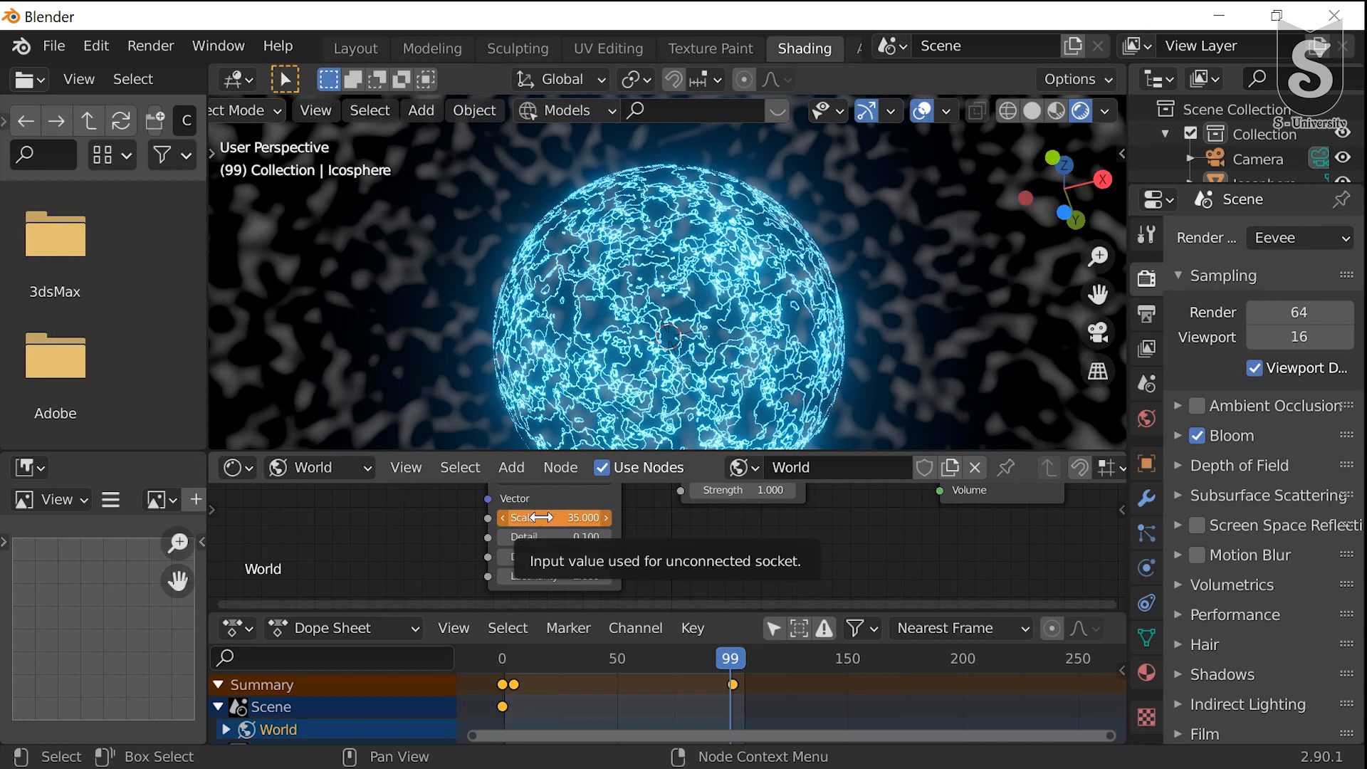
{"action": "key", "text": "i"}
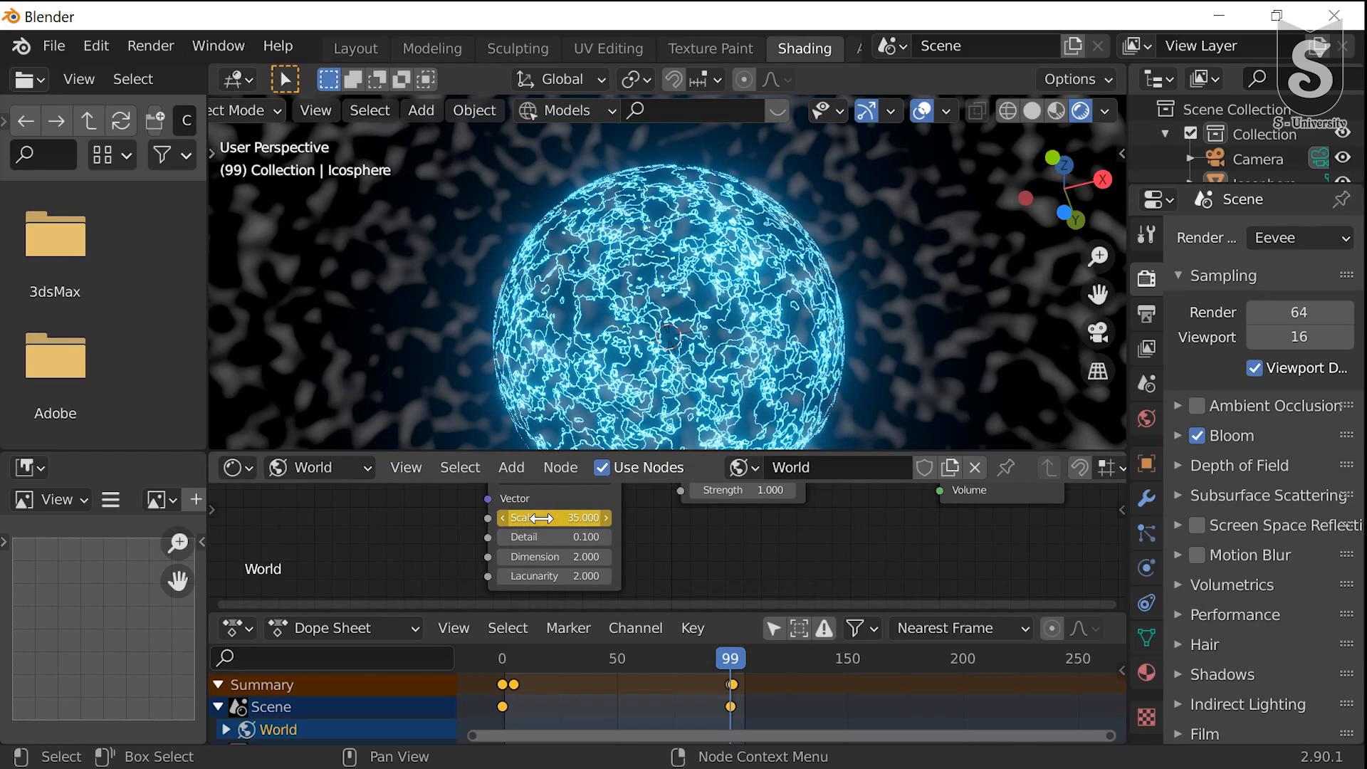
Play the animation from the start to check the moving background together with the energy ball
{"action": "left_click_drag", "start_coordinate": [734, 670], "coordinate": [503, 687]}
{"action": "key", "text": "space"}
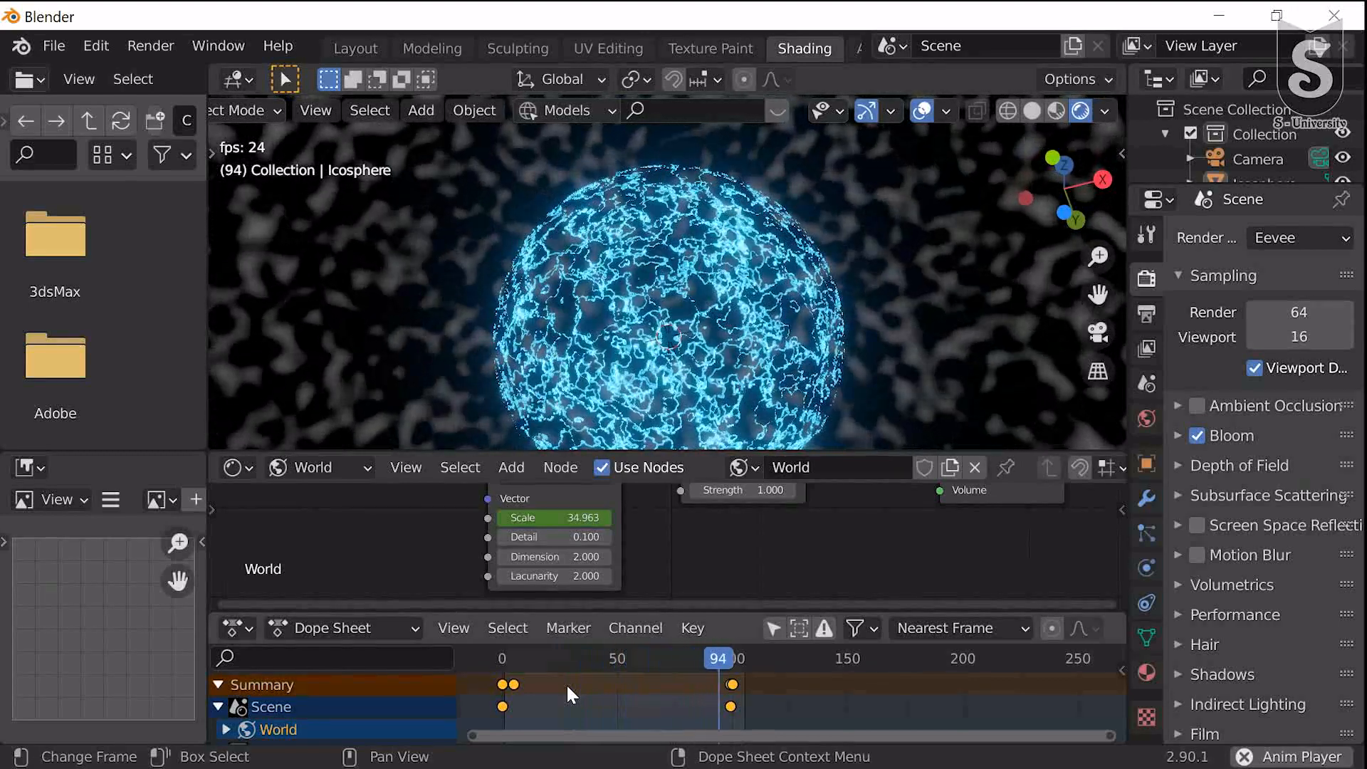
{"action": "key", "text": "space"}
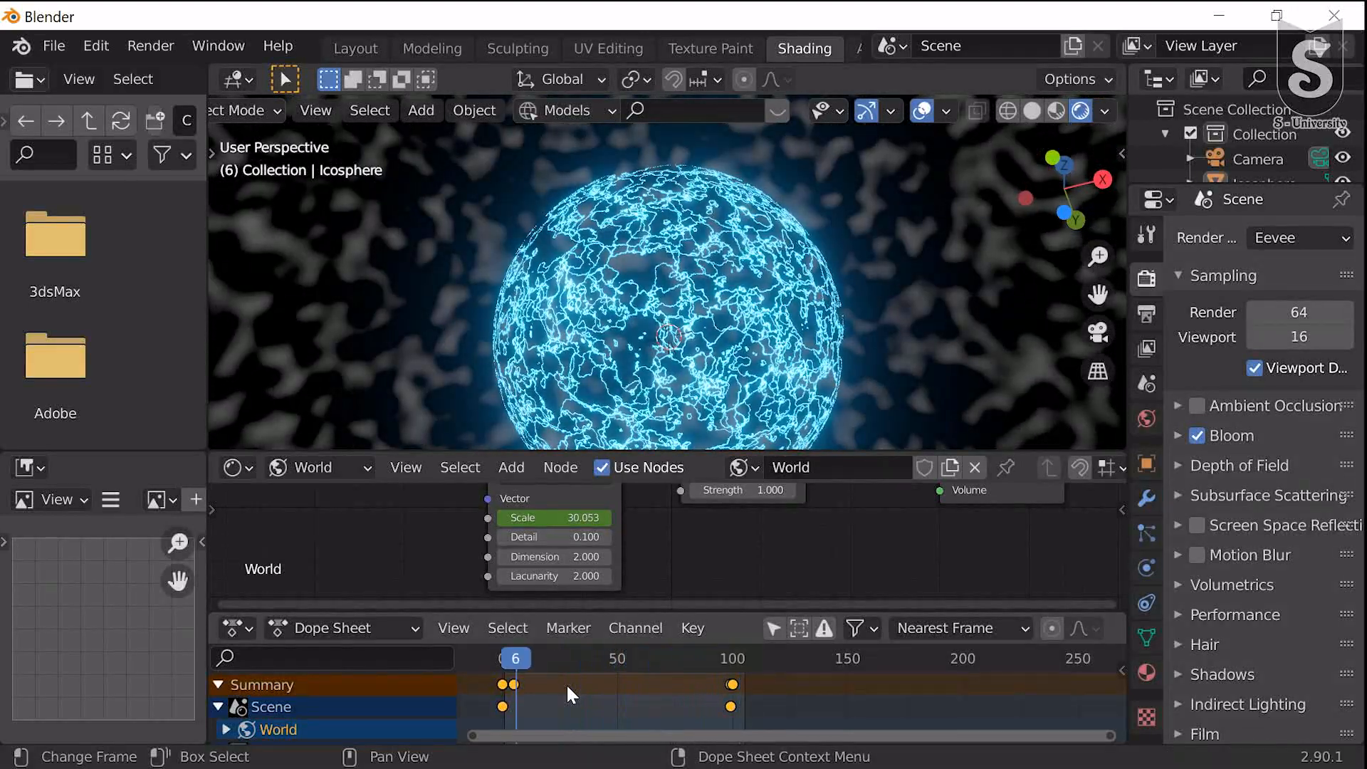
Show the ball in the Layout workspace with rendered shading, seen through the camera
{"action": "left_click", "coordinate": [368, 47]}
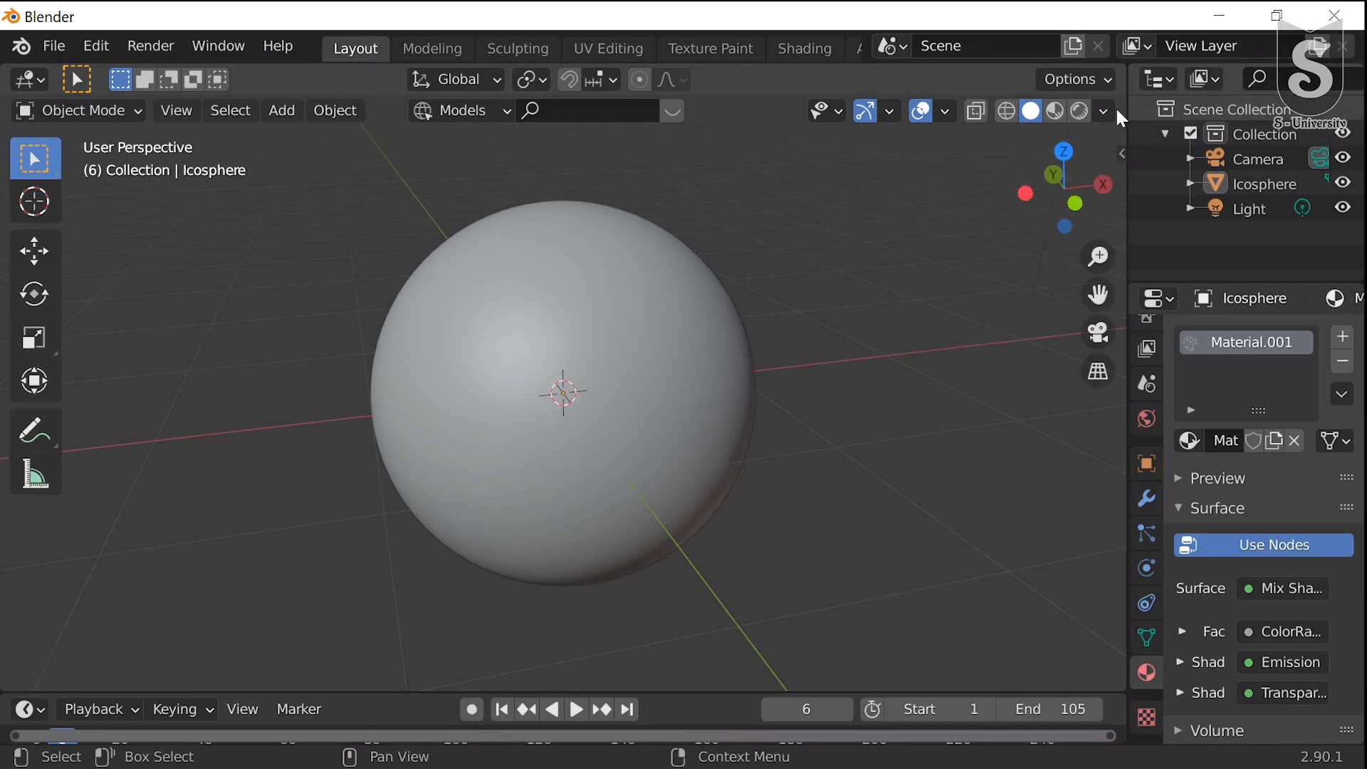
{"action": "left_click", "coordinate": [1079, 109]}
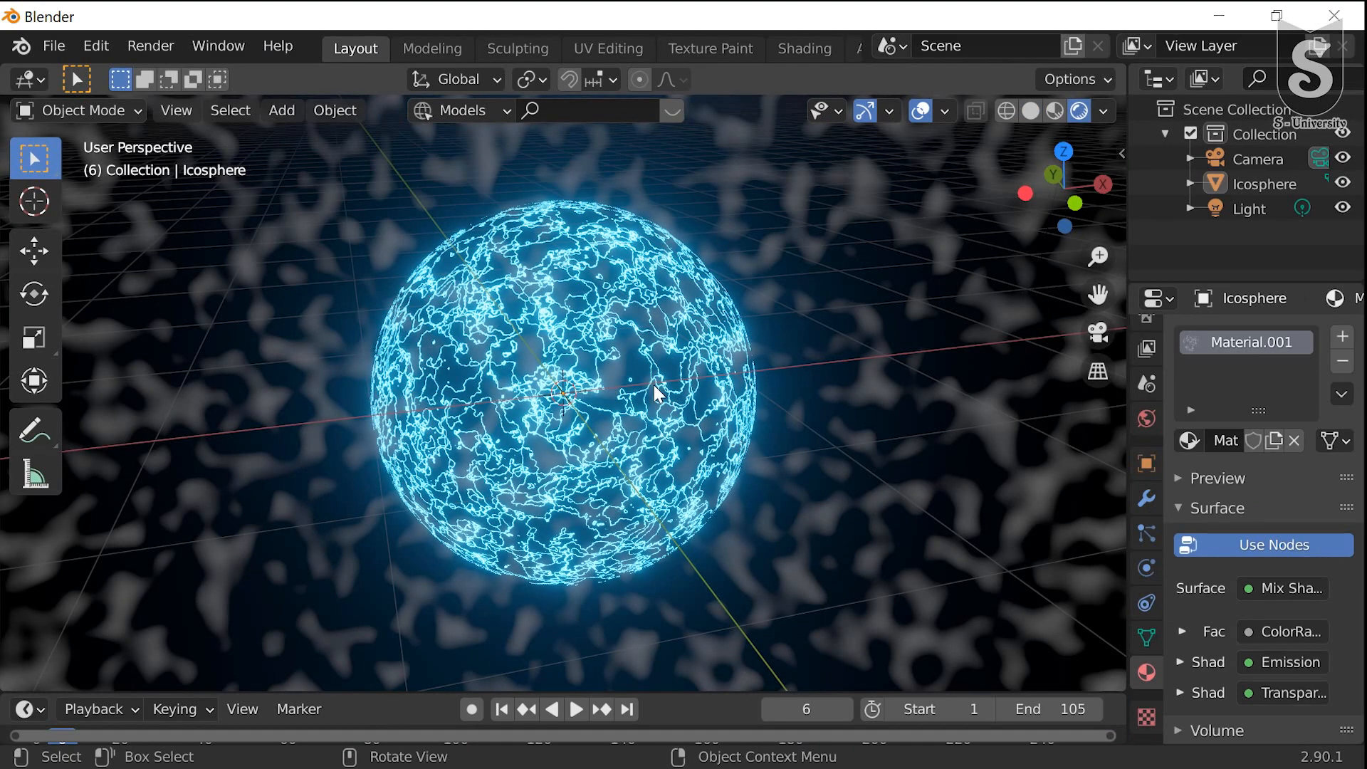
{"action": "key", "text": "KP_0"}
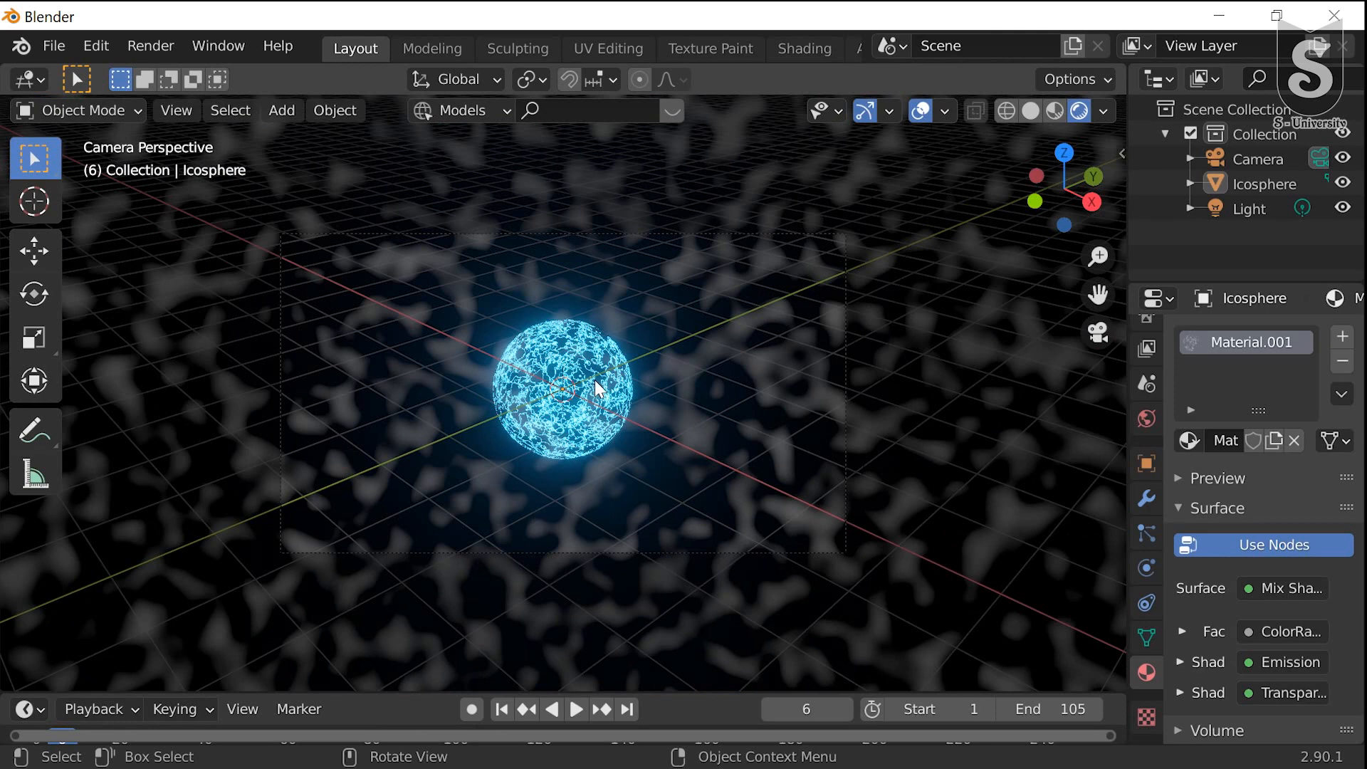
Lock the camera to the view and move it closer so the energy ball fills most of the camera frame
{"action": "left_click", "coordinate": [1123, 151]}
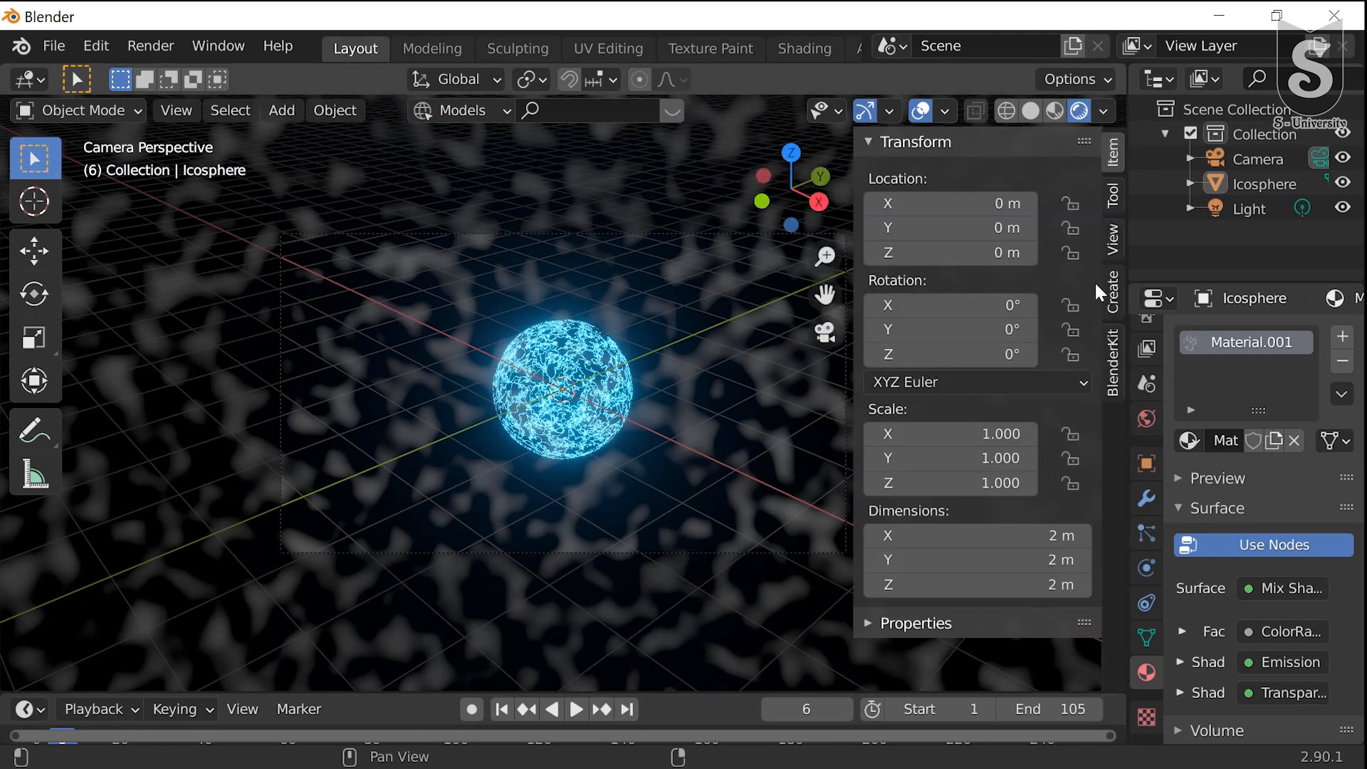
{"action": "left_click", "coordinate": [1113, 238]}
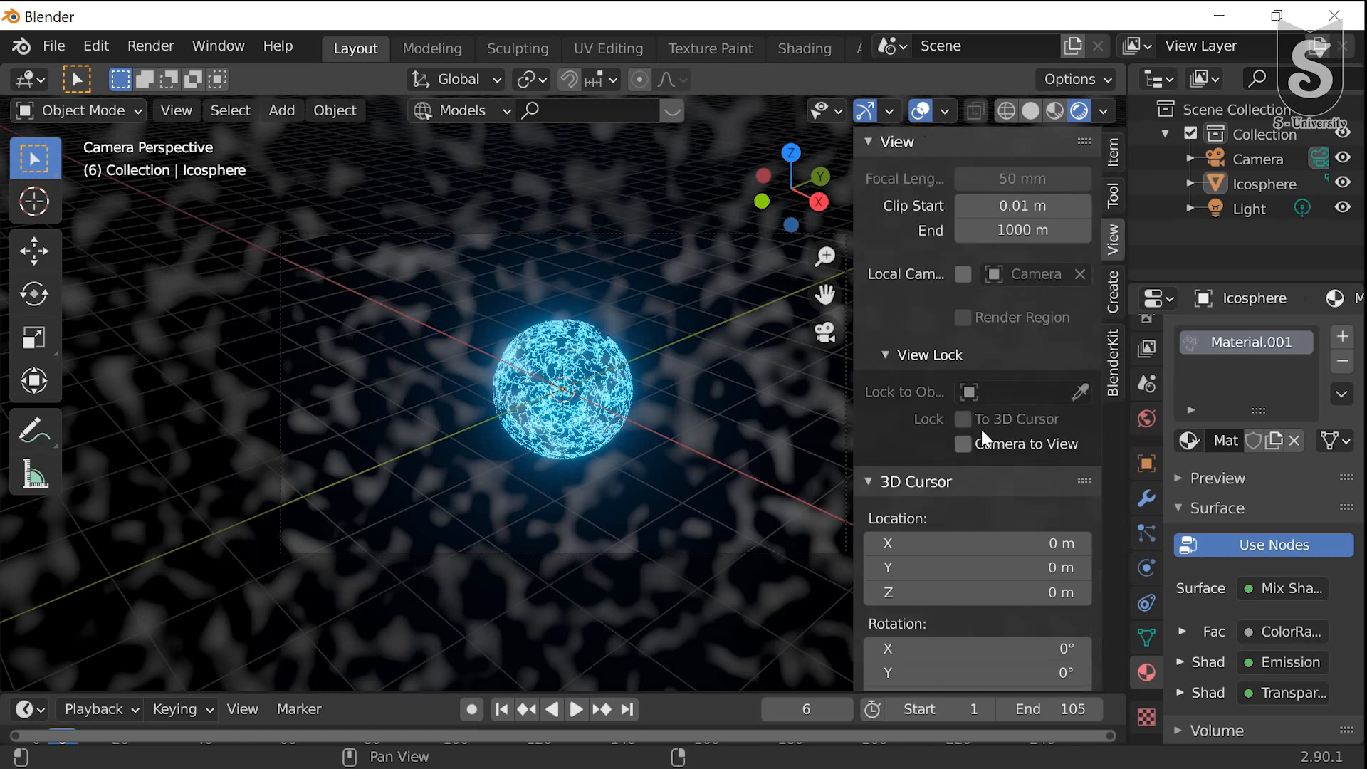
{"action": "left_click", "coordinate": [968, 445]}
{"action": "scroll", "coordinate": [596, 390], "scroll_direction": "up", "scroll_amount": 3}
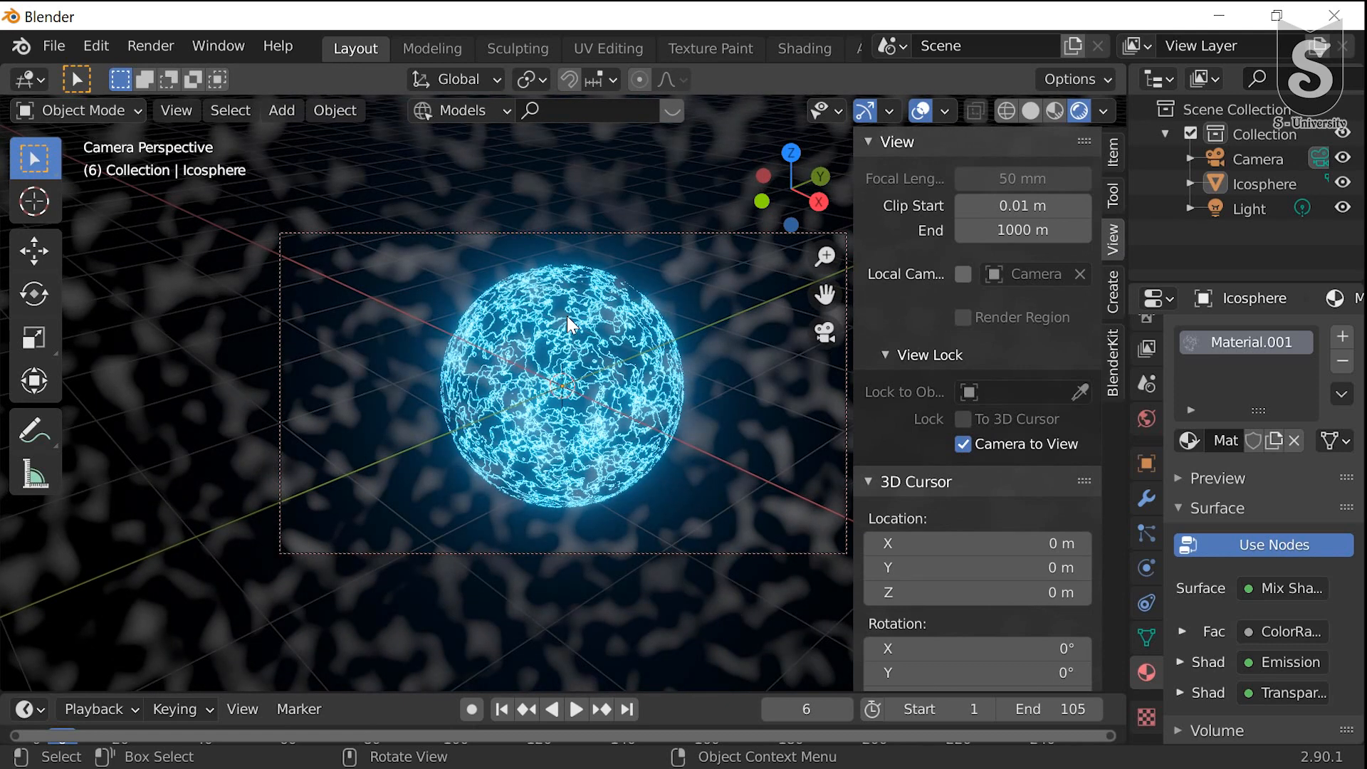
{"action": "scroll", "coordinate": [568, 318], "scroll_direction": "up", "scroll_amount": 1}
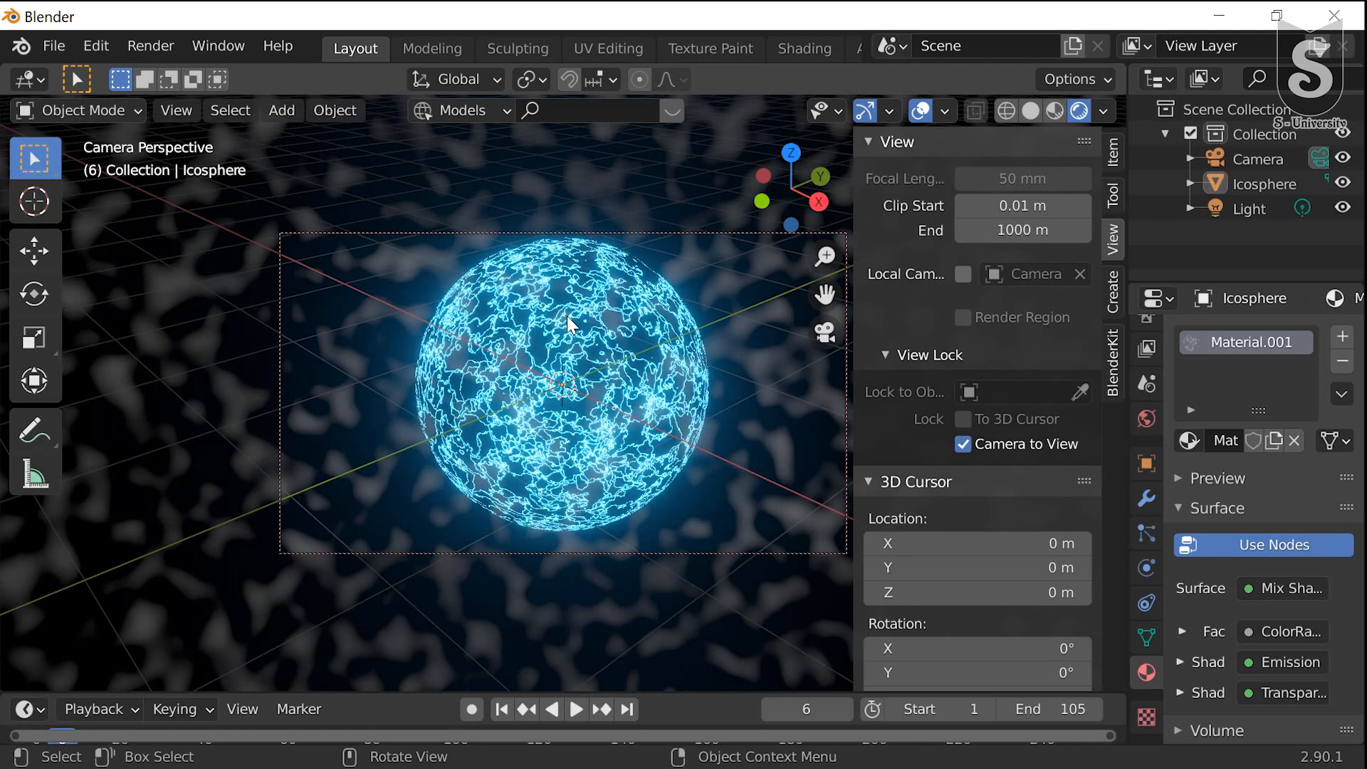
{"action": "scroll", "coordinate": [568, 318], "scroll_direction": "down", "scroll_amount": 1}
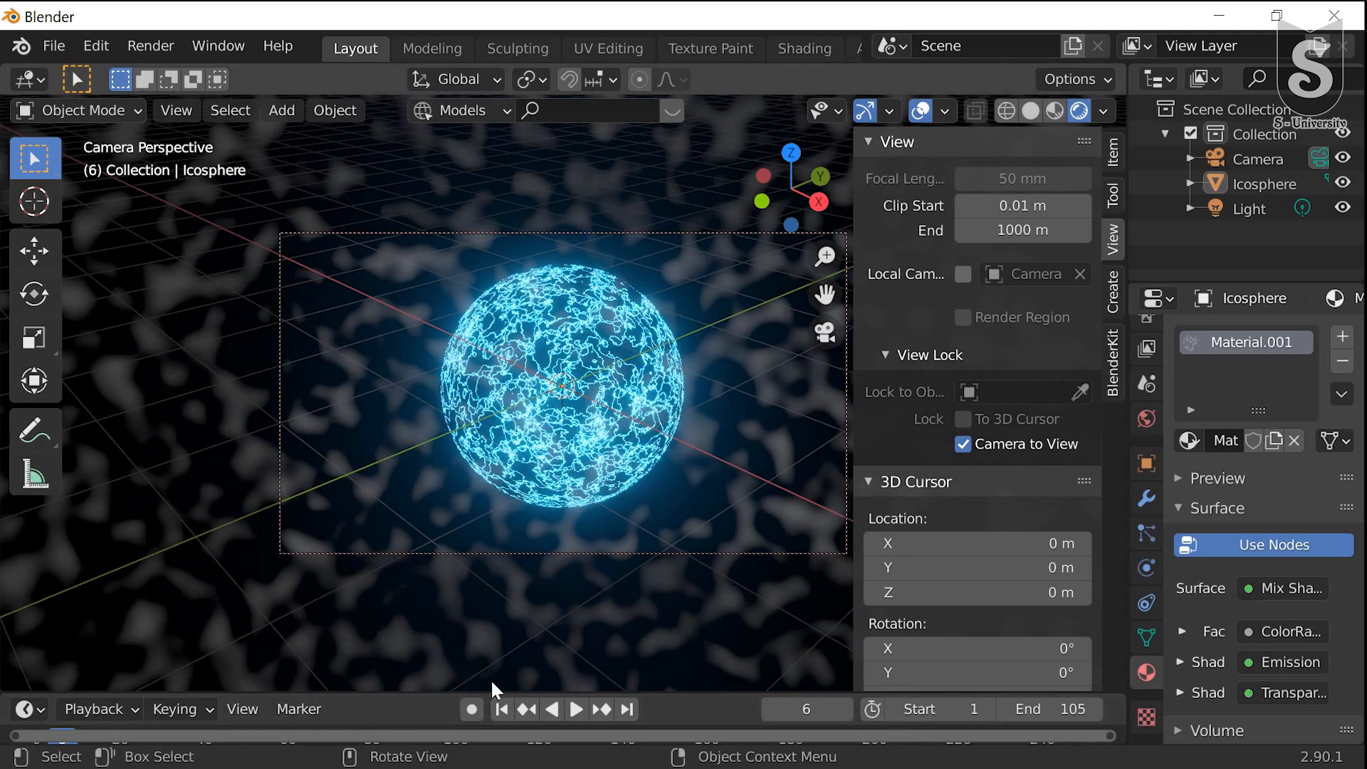
Play the animation to check the closer camera framing, then stop it and collapse the View and 3D Cursor settings
{"action": "left_click", "coordinate": [577, 710]}
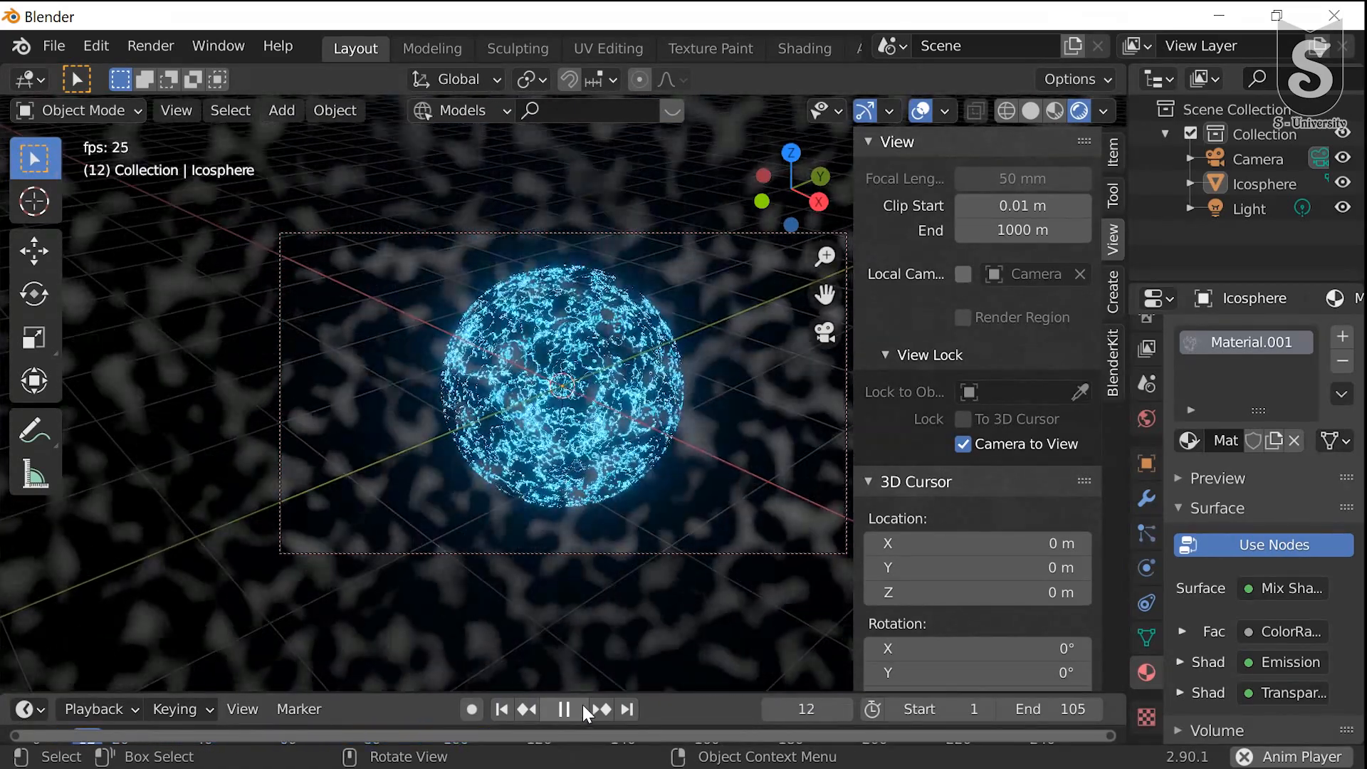
{"action": "left_click", "coordinate": [582, 707]}
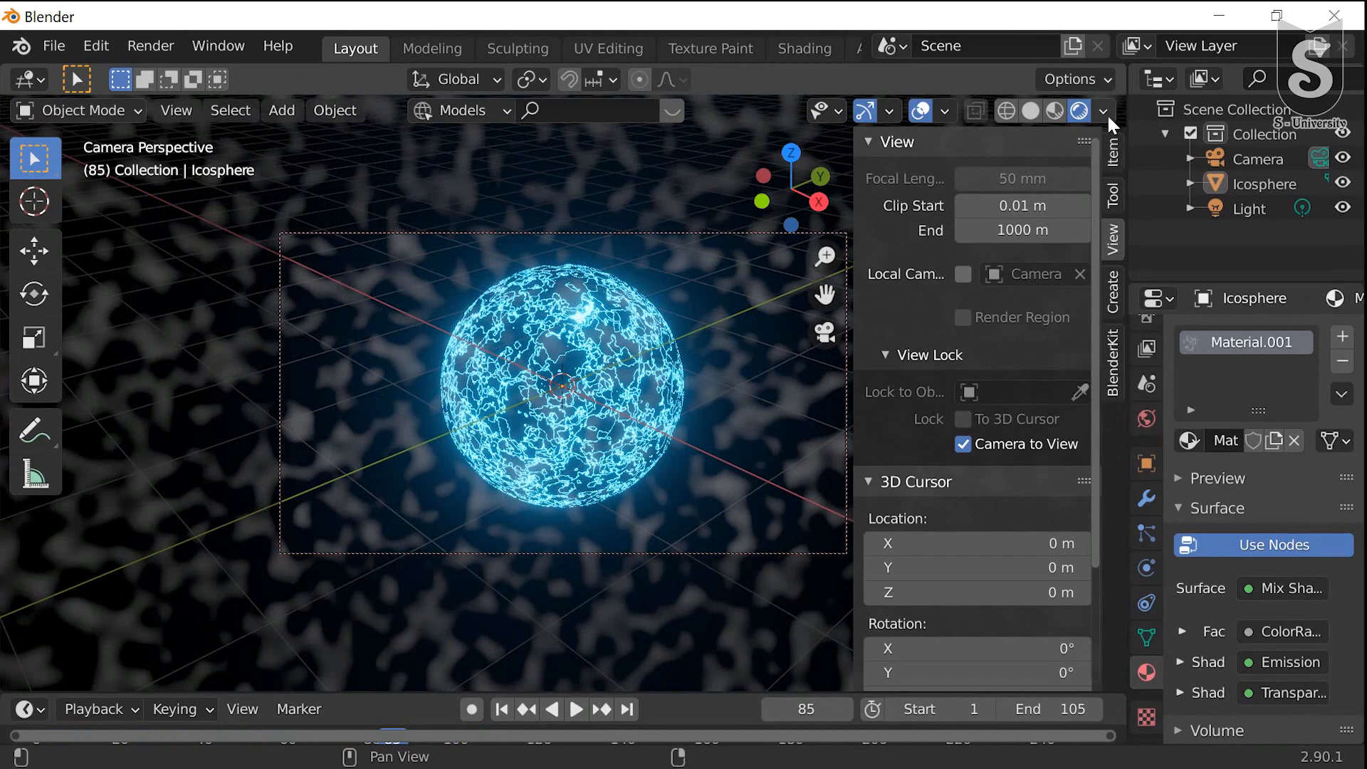
{"action": "left_click", "coordinate": [876, 140]}
{"action": "left_click", "coordinate": [904, 172]}
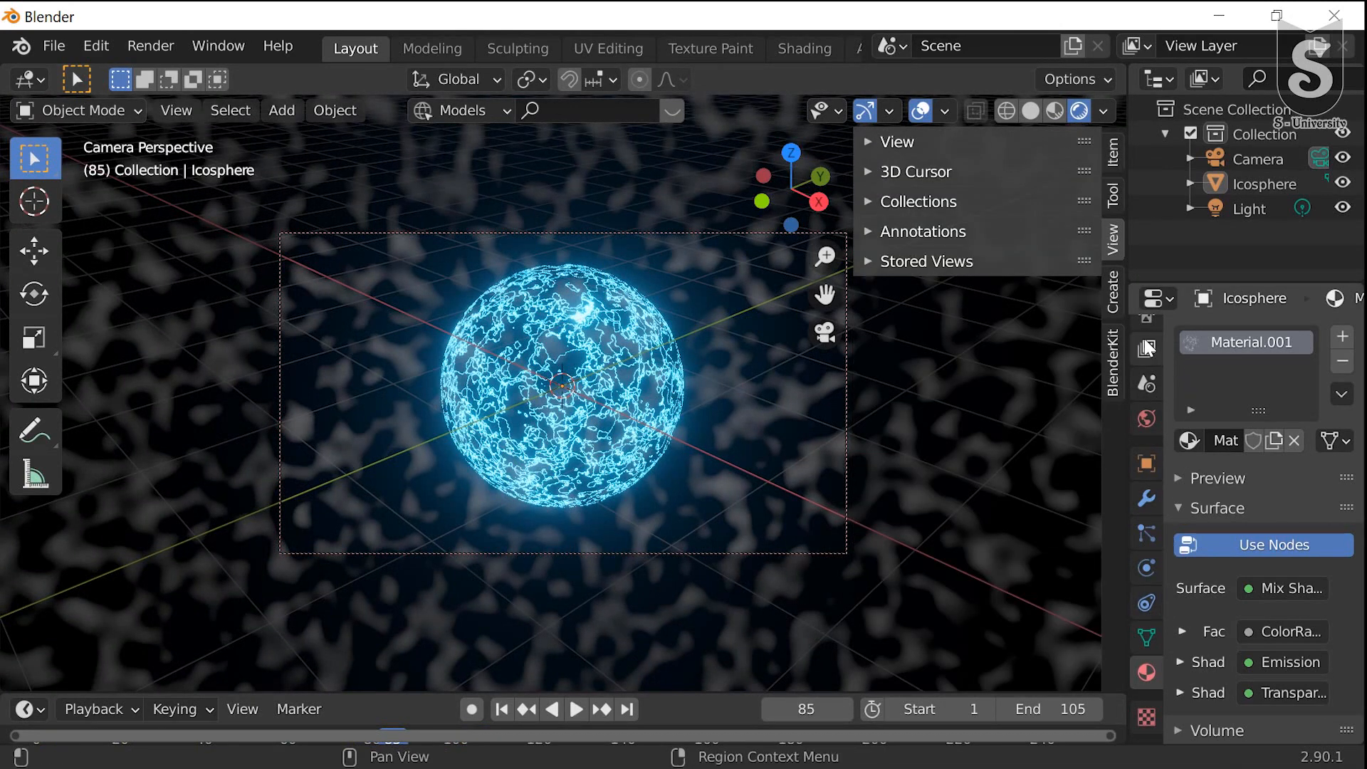
Keep Eevee as the render engine and set its Render sampling to 128
{"action": "scroll", "coordinate": [1136, 349], "scroll_direction": "up", "scroll_amount": 3}
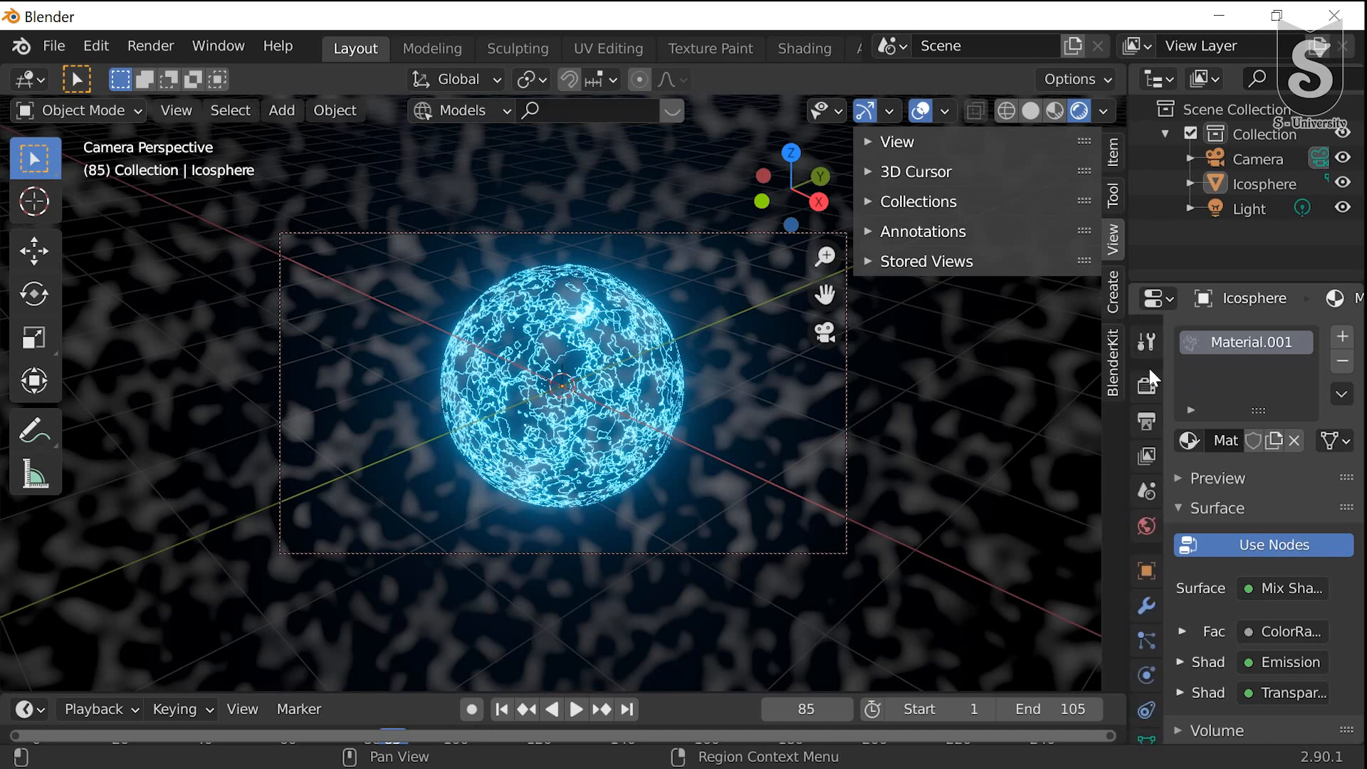
{"action": "left_click", "coordinate": [1145, 385]}
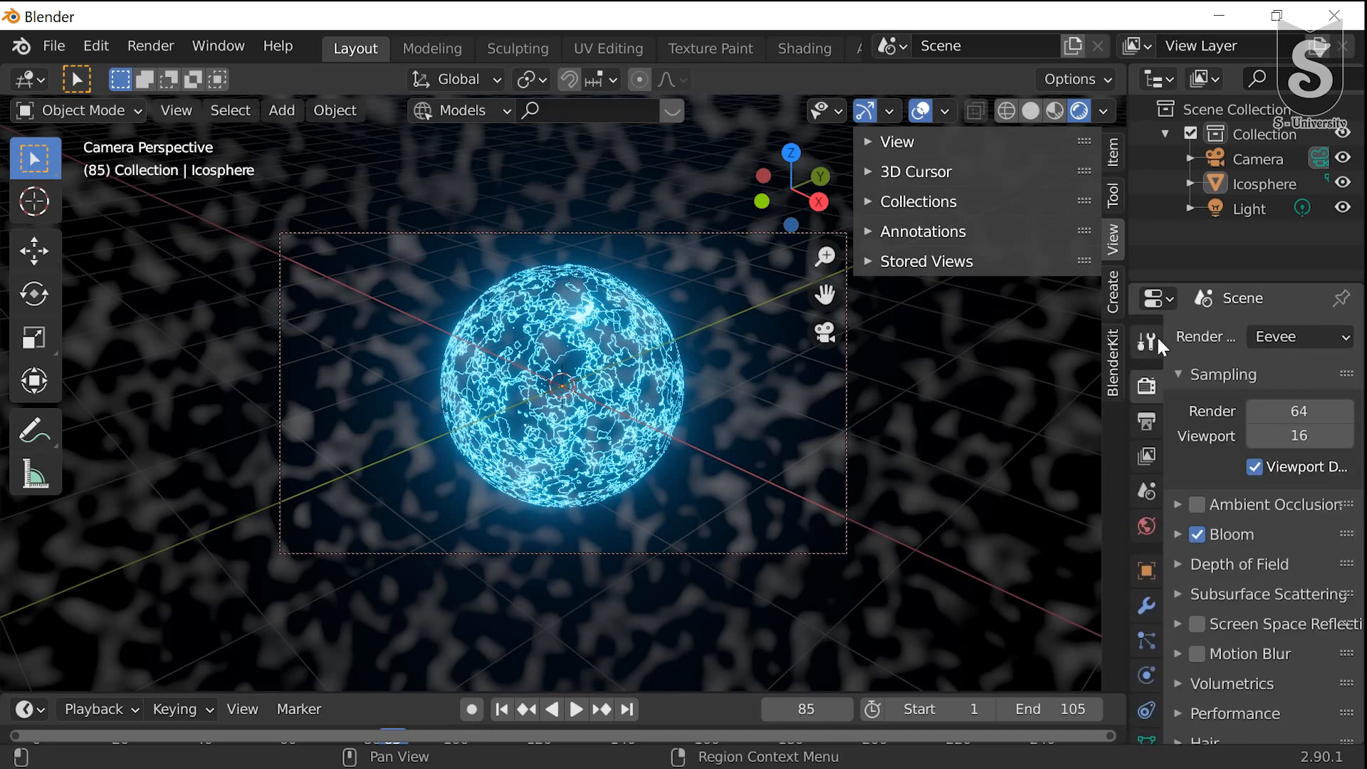
{"action": "left_click", "coordinate": [1292, 333]}
{"action": "left_click", "coordinate": [1294, 340]}
{"action": "left_click", "coordinate": [1303, 412]}
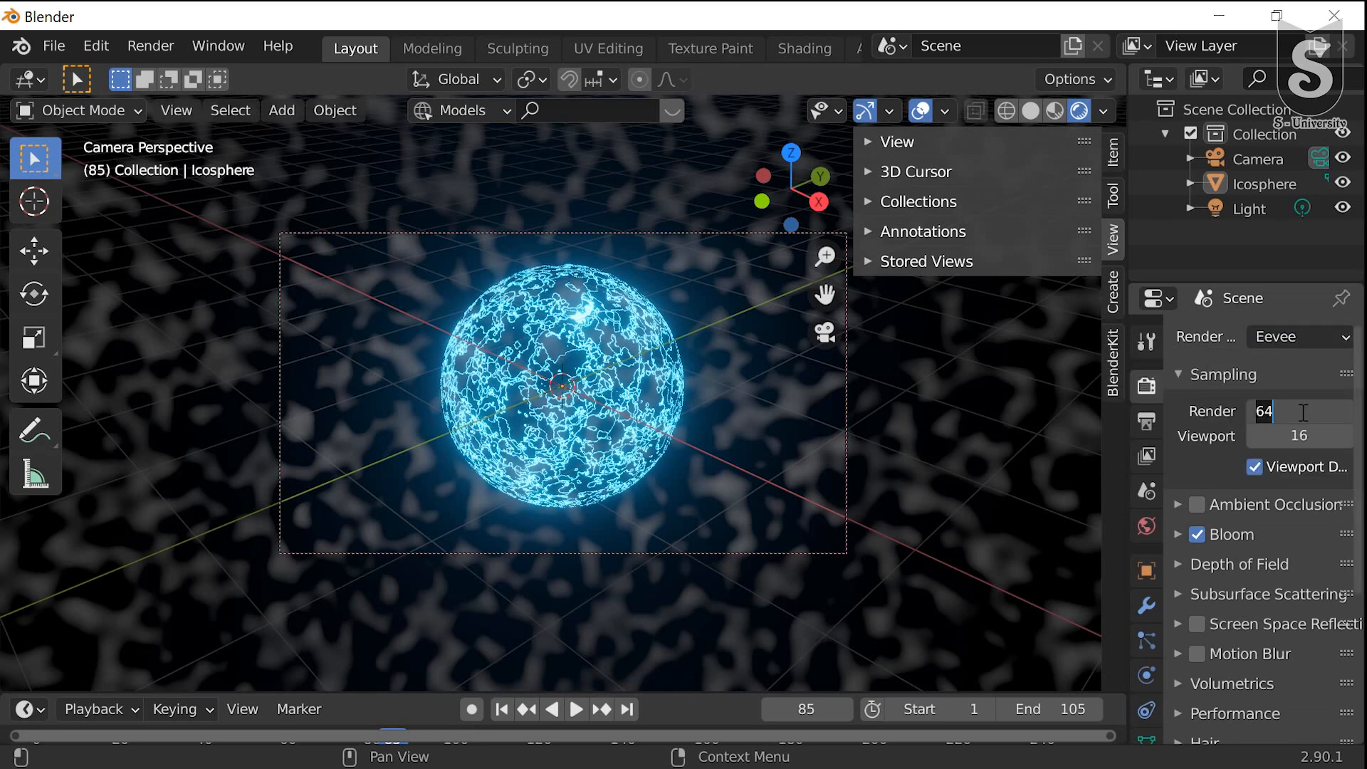
{"action": "type", "text": "128"}
{"action": "key", "text": "Return"}
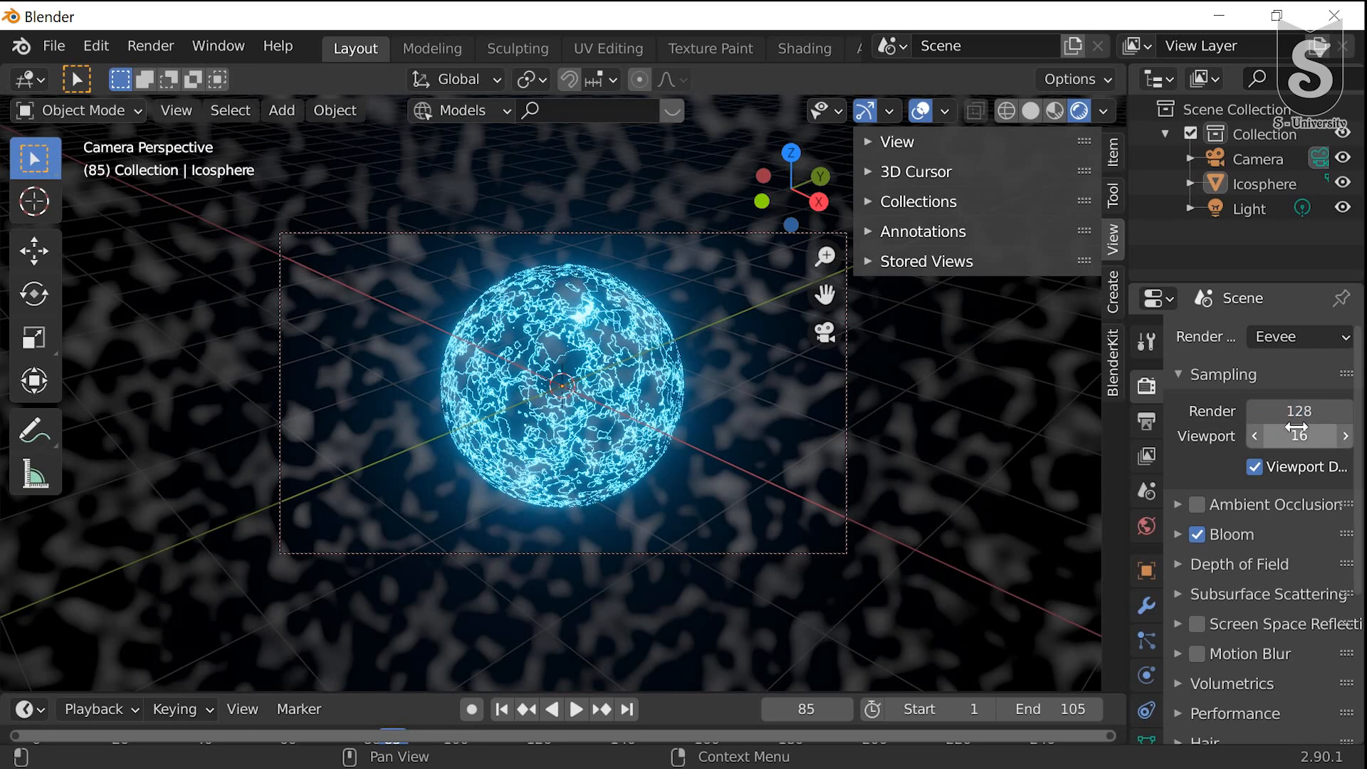
Set the output file format to AVI Raw so the animation renders as a movie
{"action": "scroll", "coordinate": [1245, 517], "scroll_direction": "down", "scroll_amount": 4}
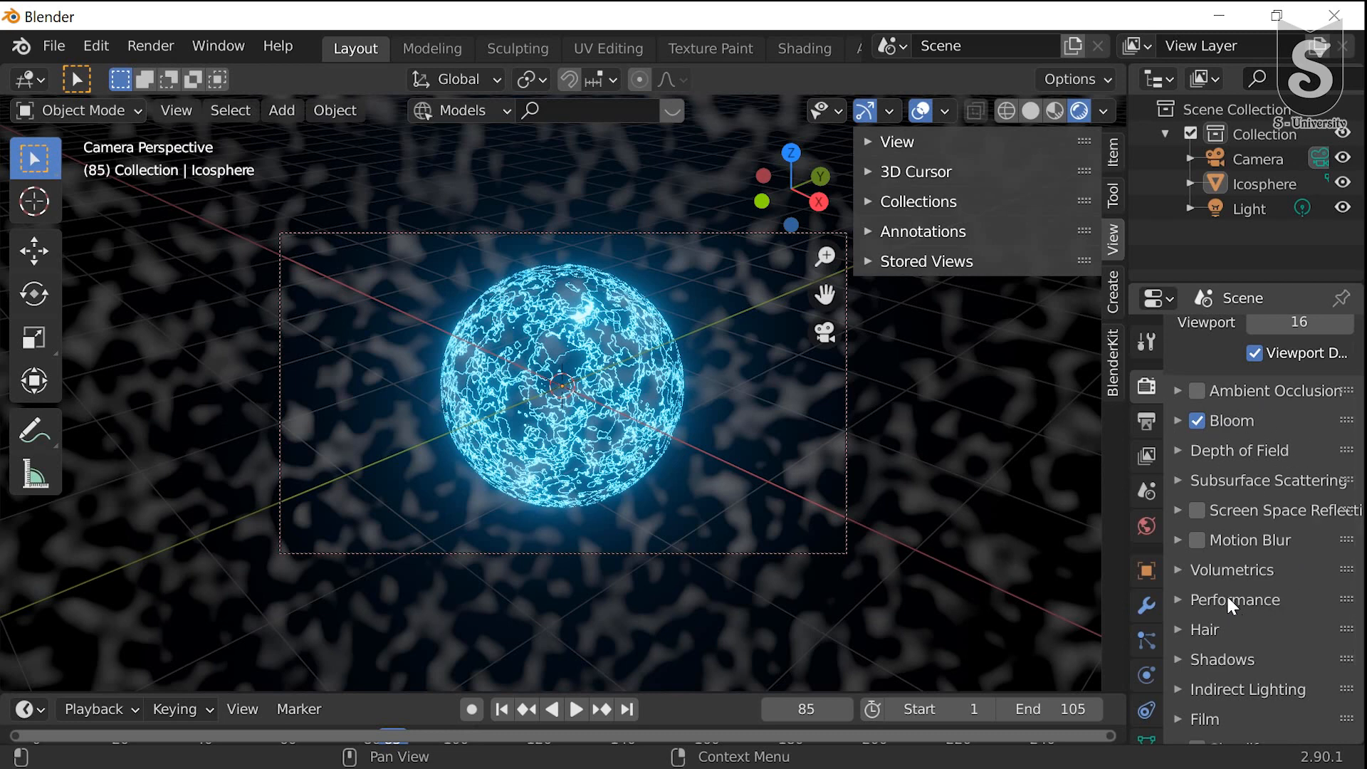
{"action": "scroll", "coordinate": [1229, 599], "scroll_direction": "down", "scroll_amount": 4}
{"action": "scroll", "coordinate": [1227, 591], "scroll_direction": "up", "scroll_amount": 2}
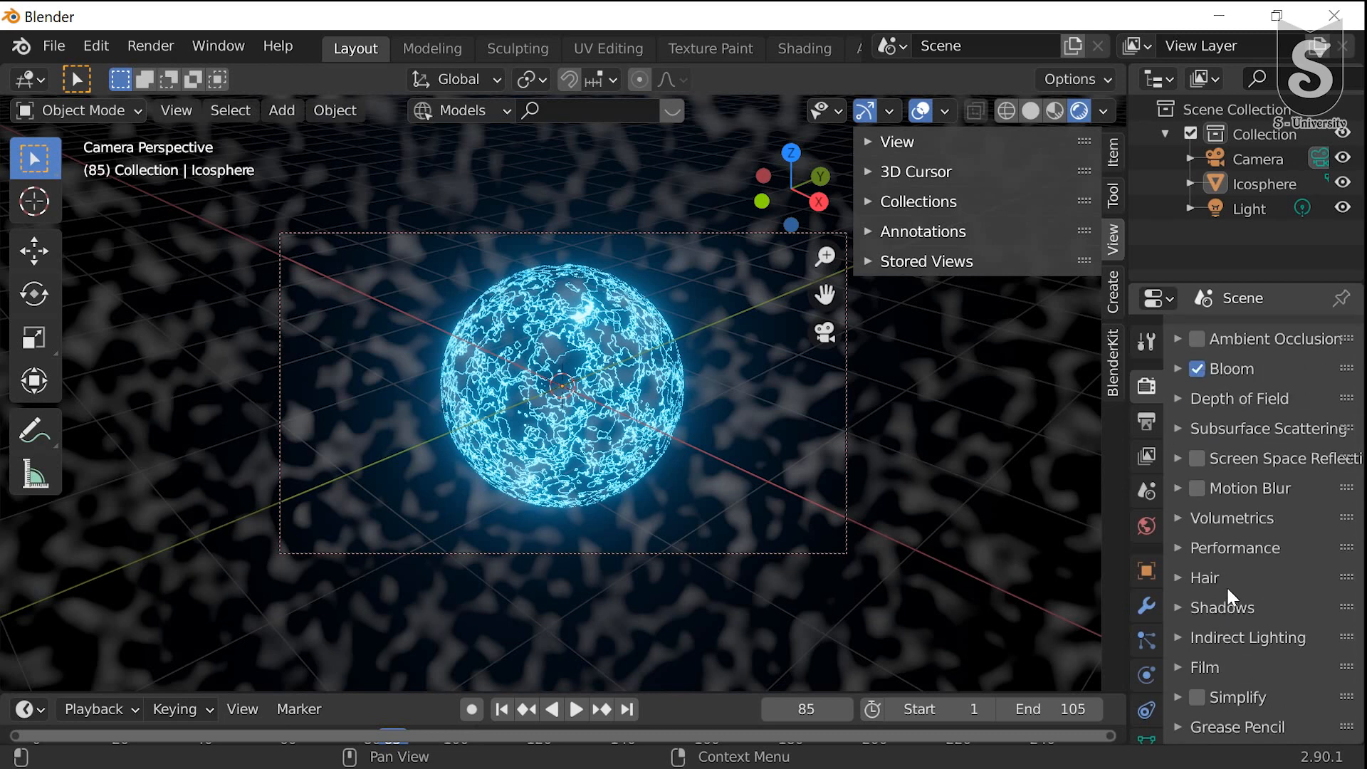
{"action": "scroll", "coordinate": [1226, 585], "scroll_direction": "down", "scroll_amount": 1}
{"action": "scroll", "coordinate": [1229, 578], "scroll_direction": "up", "scroll_amount": 1}
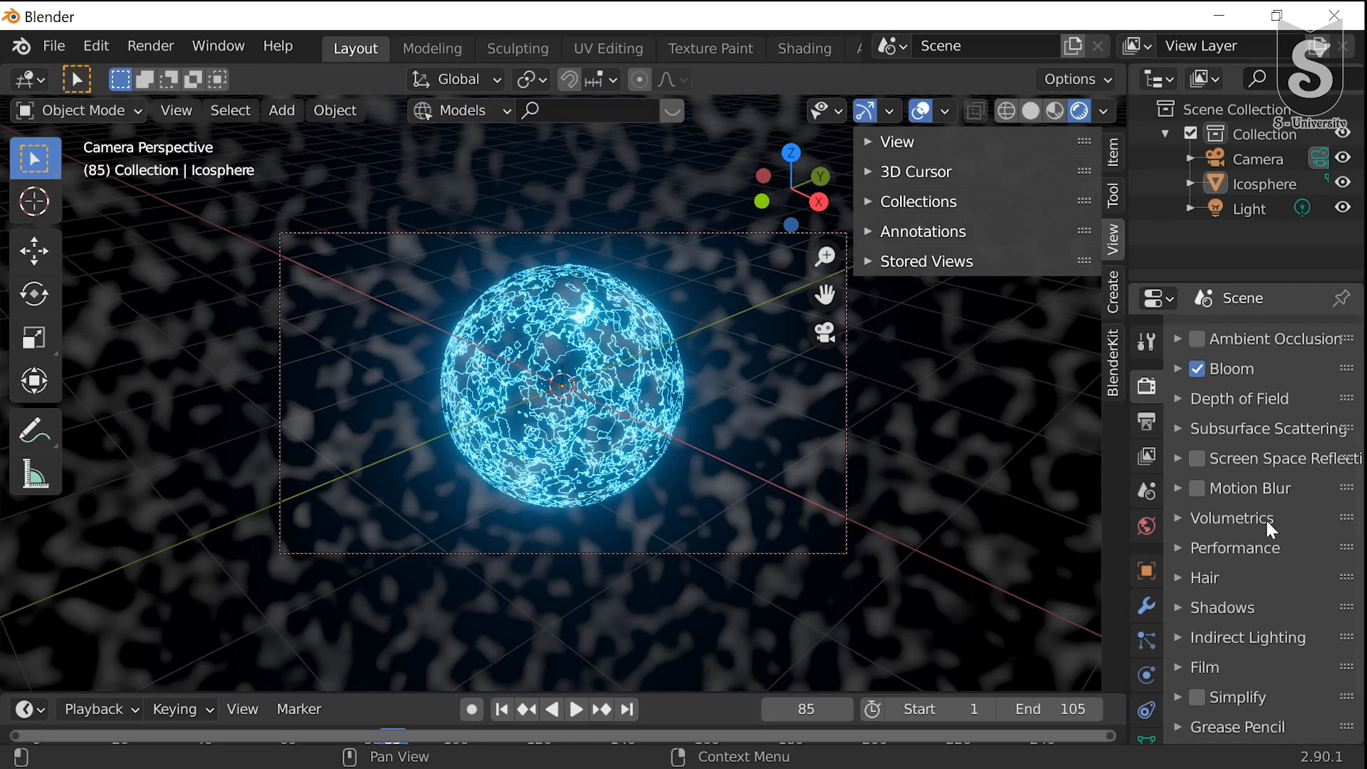
{"action": "left_click", "coordinate": [1149, 421]}
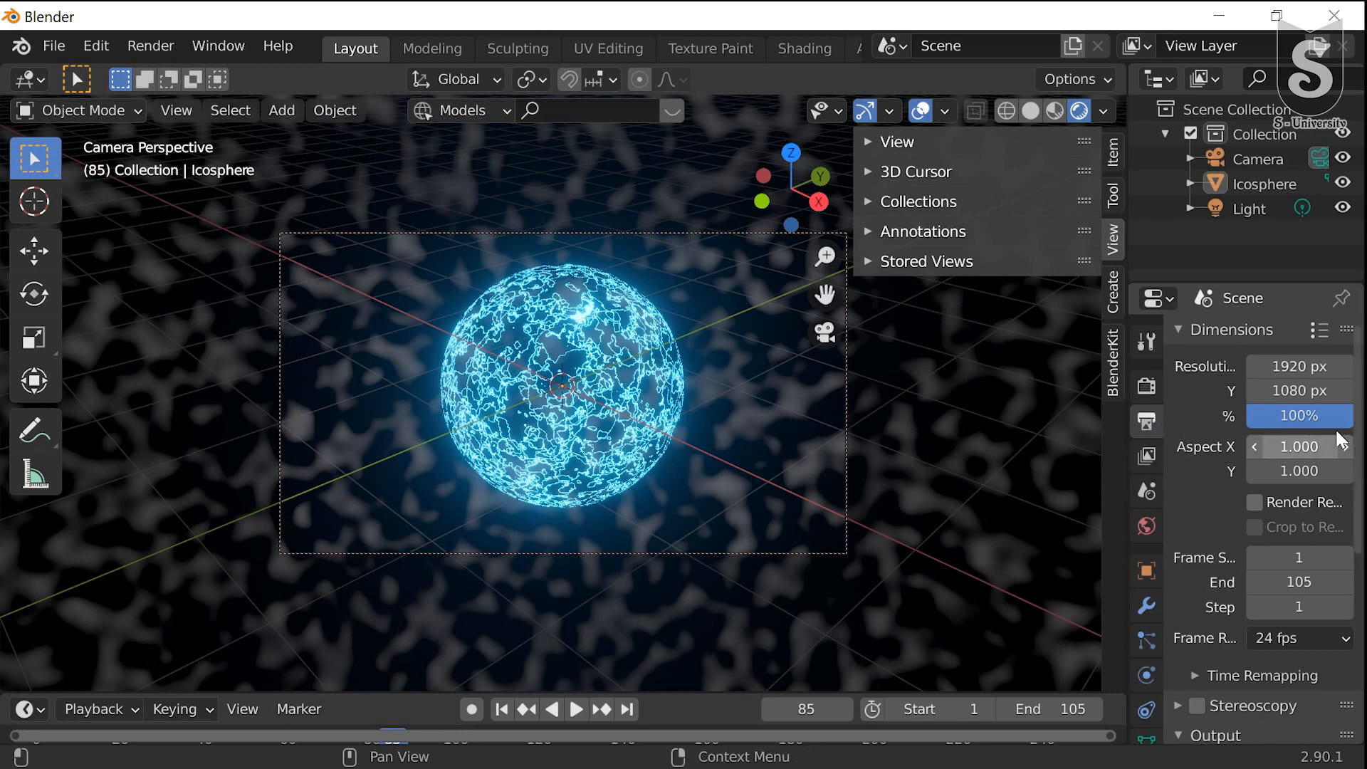
{"action": "scroll", "coordinate": [1343, 441], "scroll_direction": "down", "scroll_amount": 8}
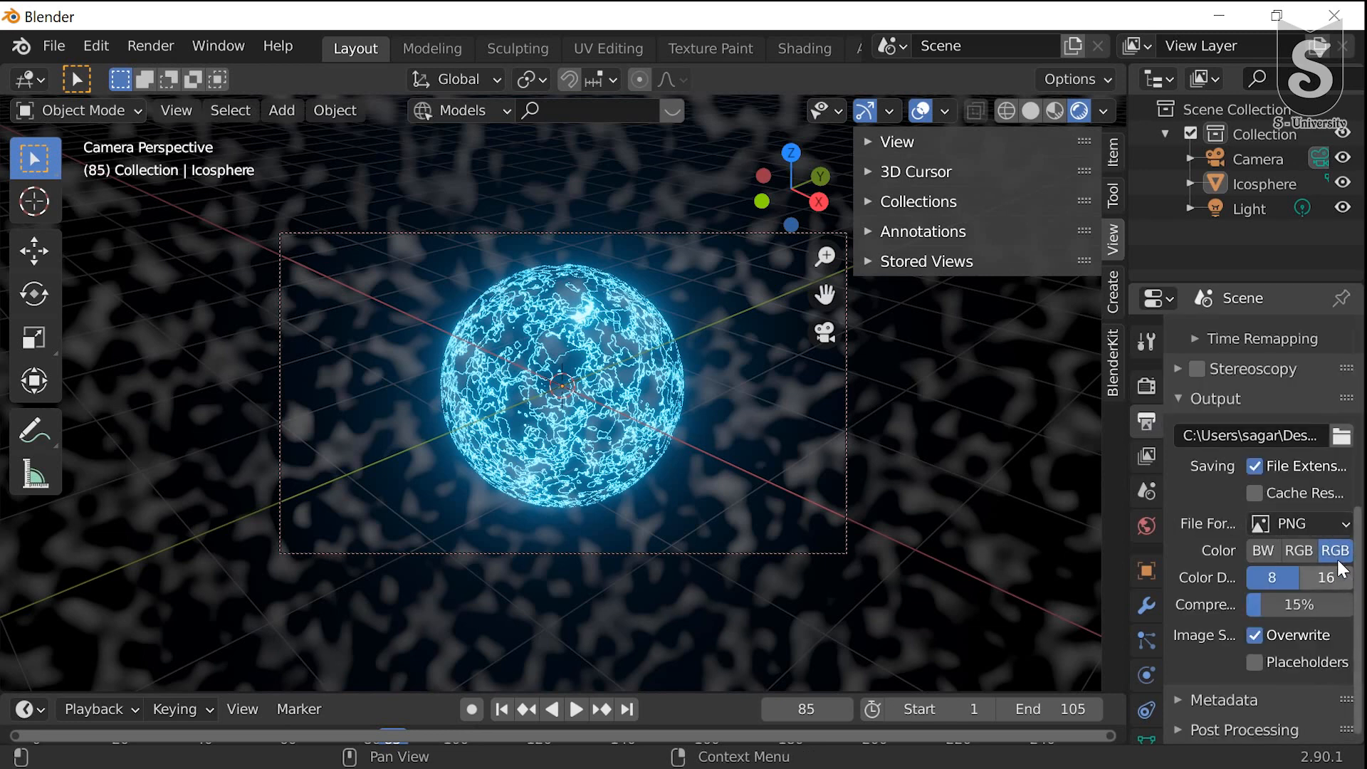
{"action": "left_click", "coordinate": [1318, 524]}
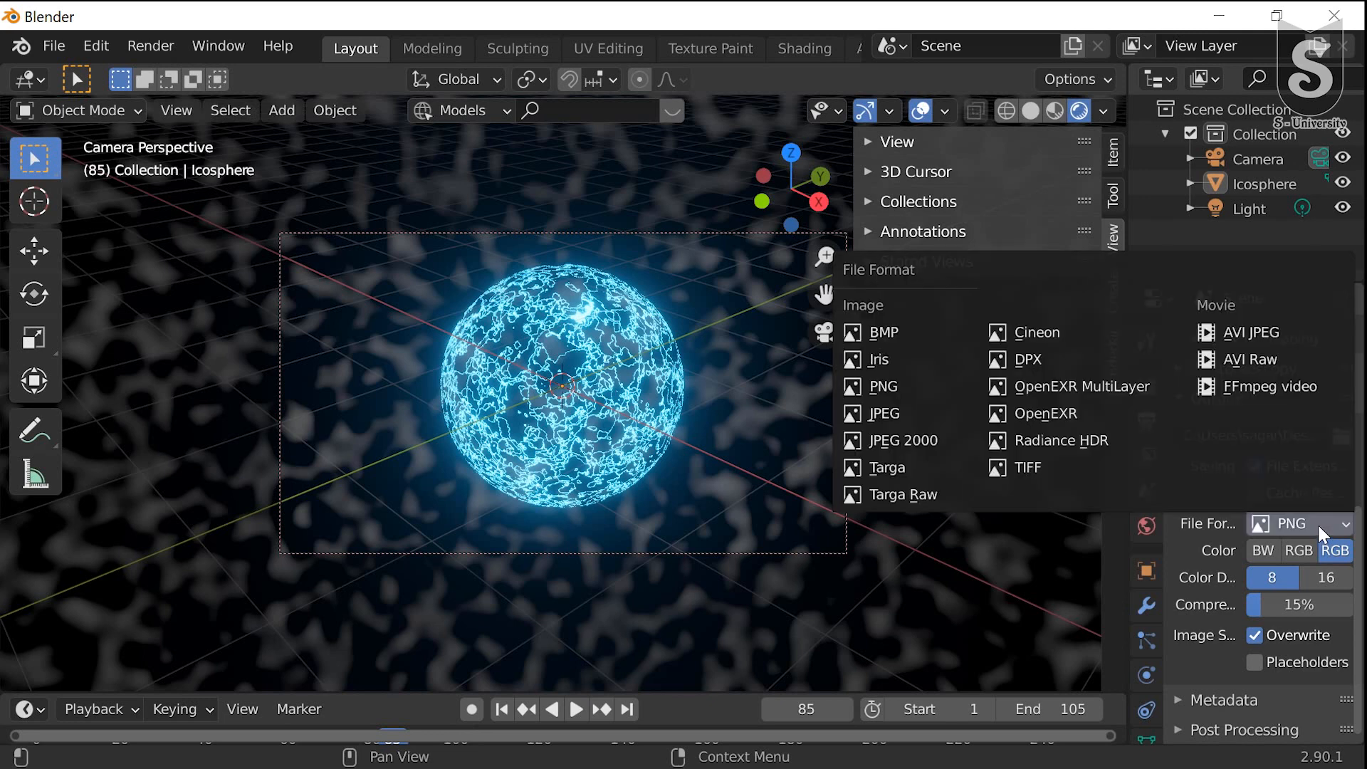
{"action": "left_click", "coordinate": [1295, 368]}
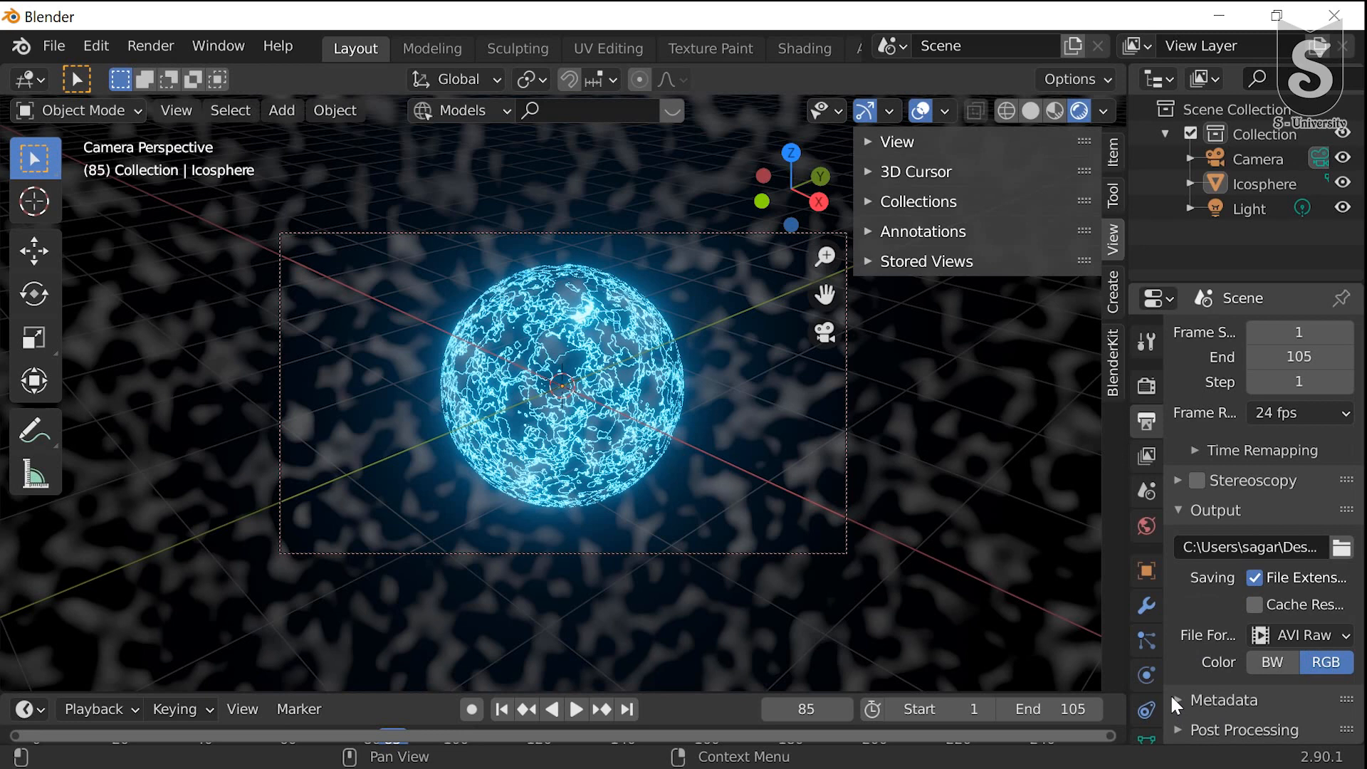
Review the output resolution, frame range and format settings, and play the animation briefly in the viewport
{"action": "scroll", "coordinate": [1267, 374], "scroll_direction": "up", "scroll_amount": 3}
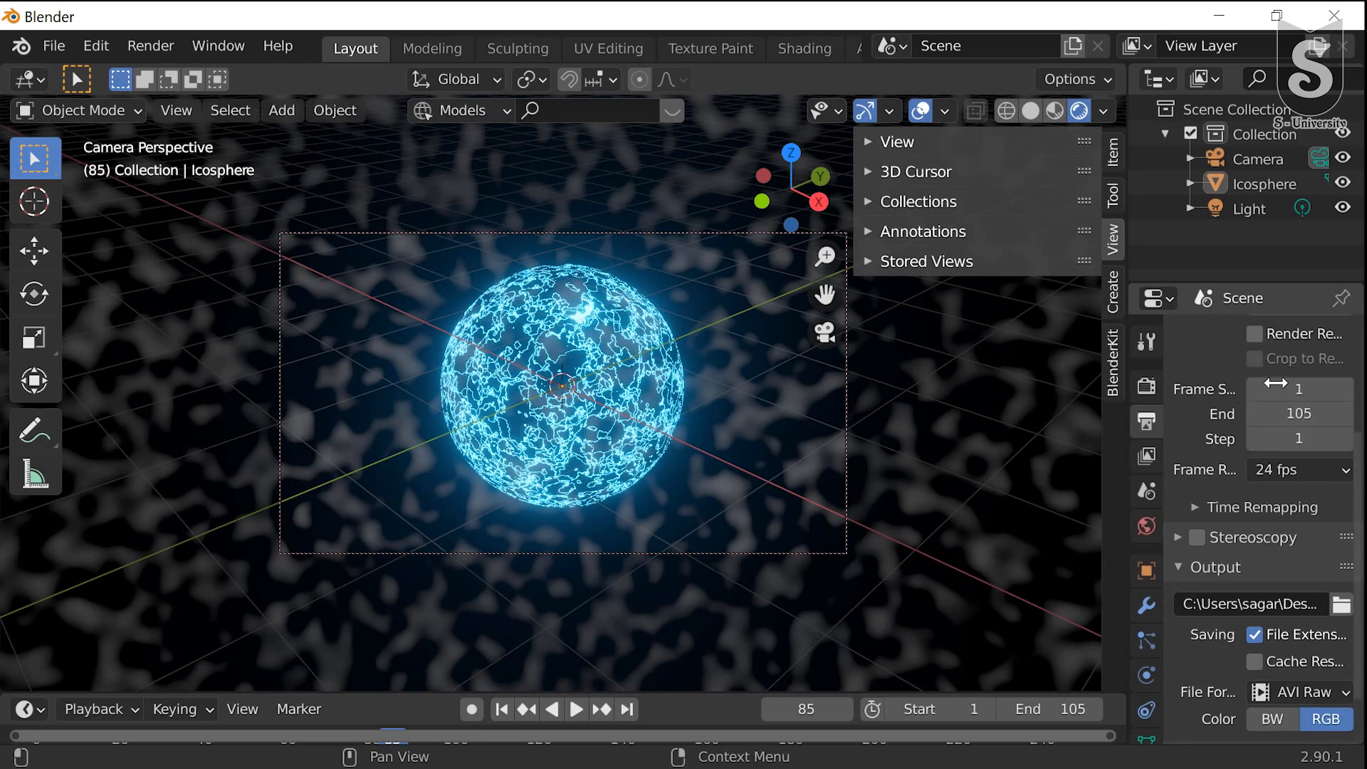
{"action": "scroll", "coordinate": [1279, 386], "scroll_direction": "up", "scroll_amount": 5}
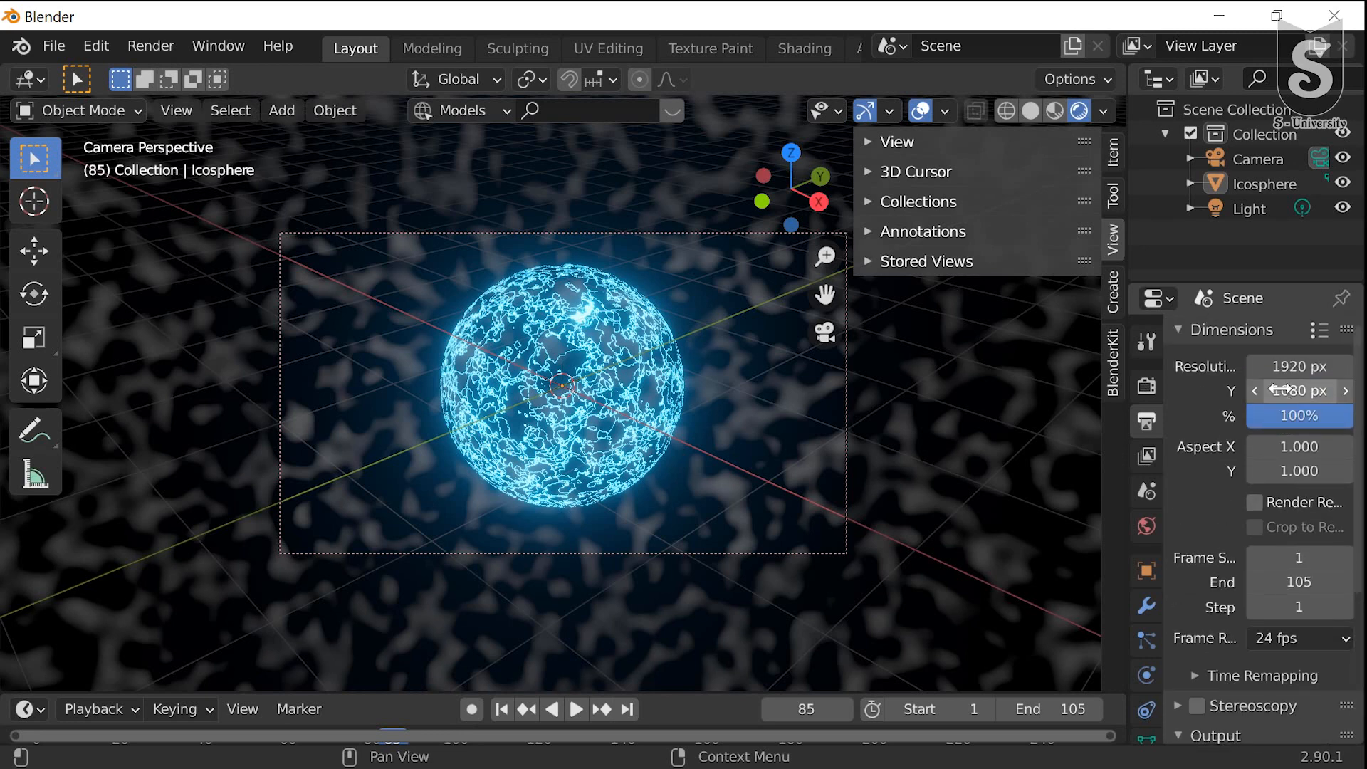
{"action": "scroll", "coordinate": [1284, 515], "scroll_direction": "down", "scroll_amount": 8}
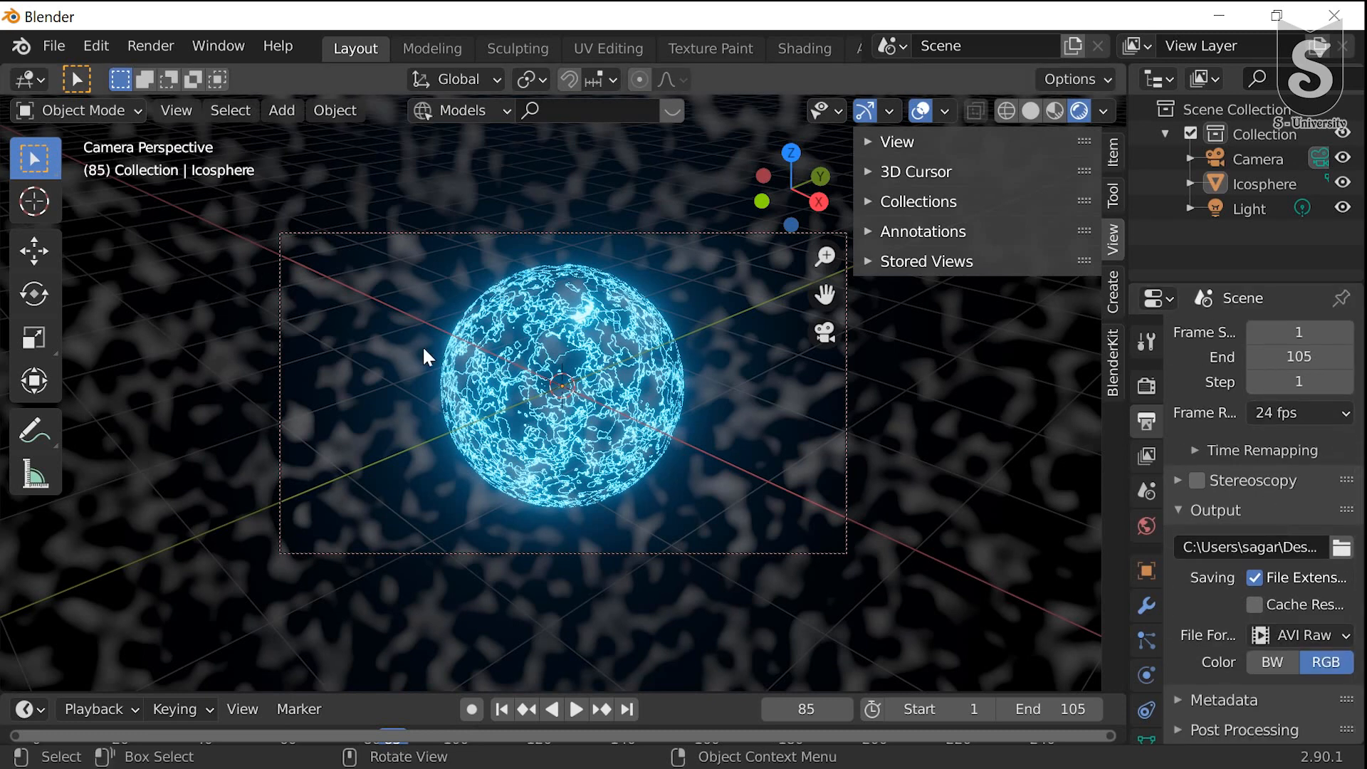
{"action": "left_click", "coordinate": [574, 705]}
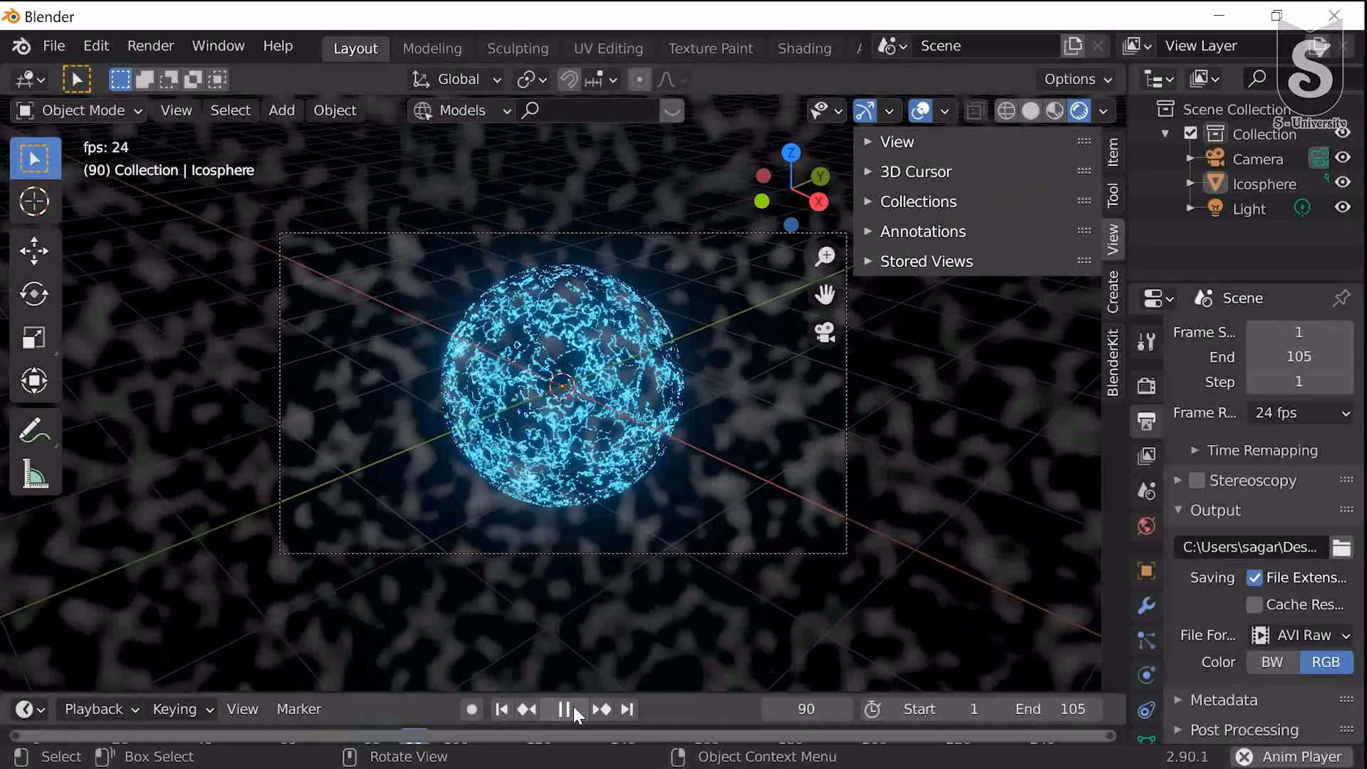
{"action": "left_click", "coordinate": [574, 706]}
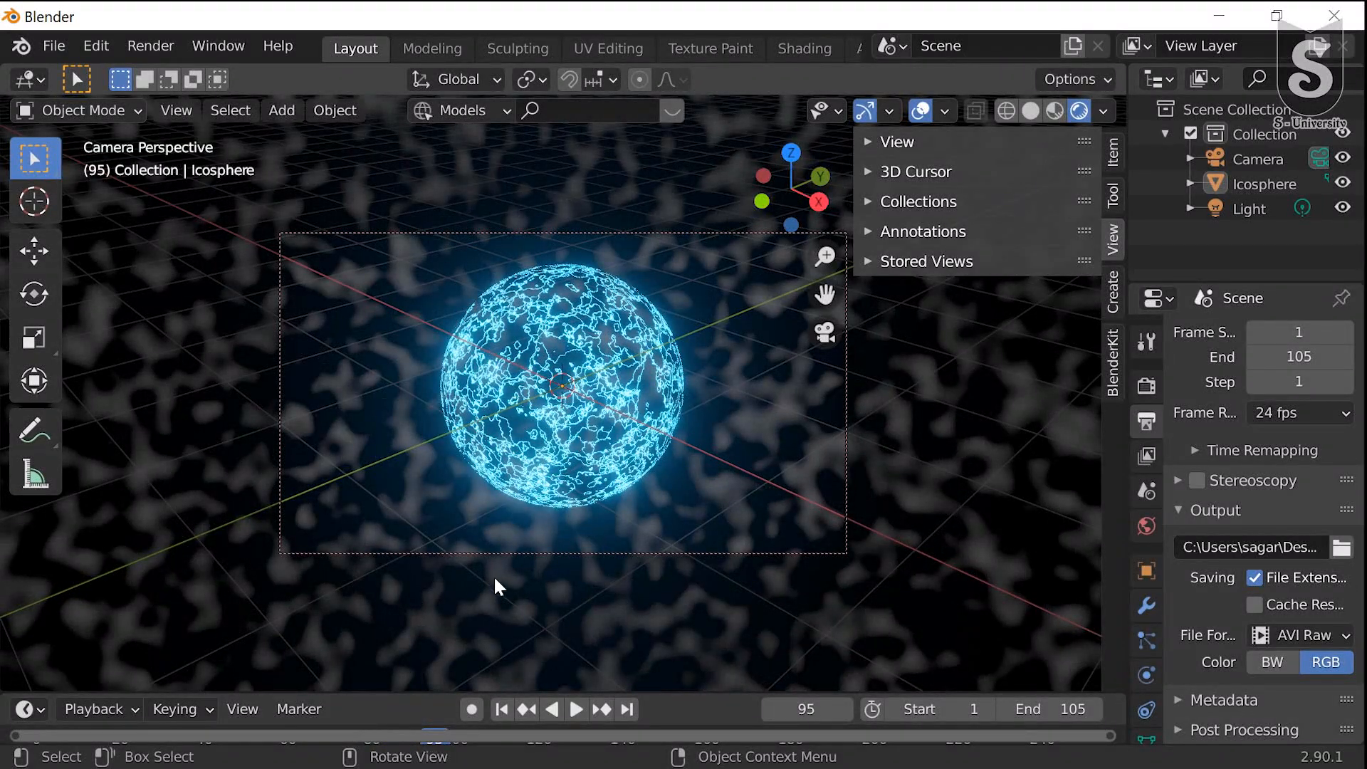
Render the full animation through frame 105 and close the render window
{"action": "left_click", "coordinate": [153, 44]}
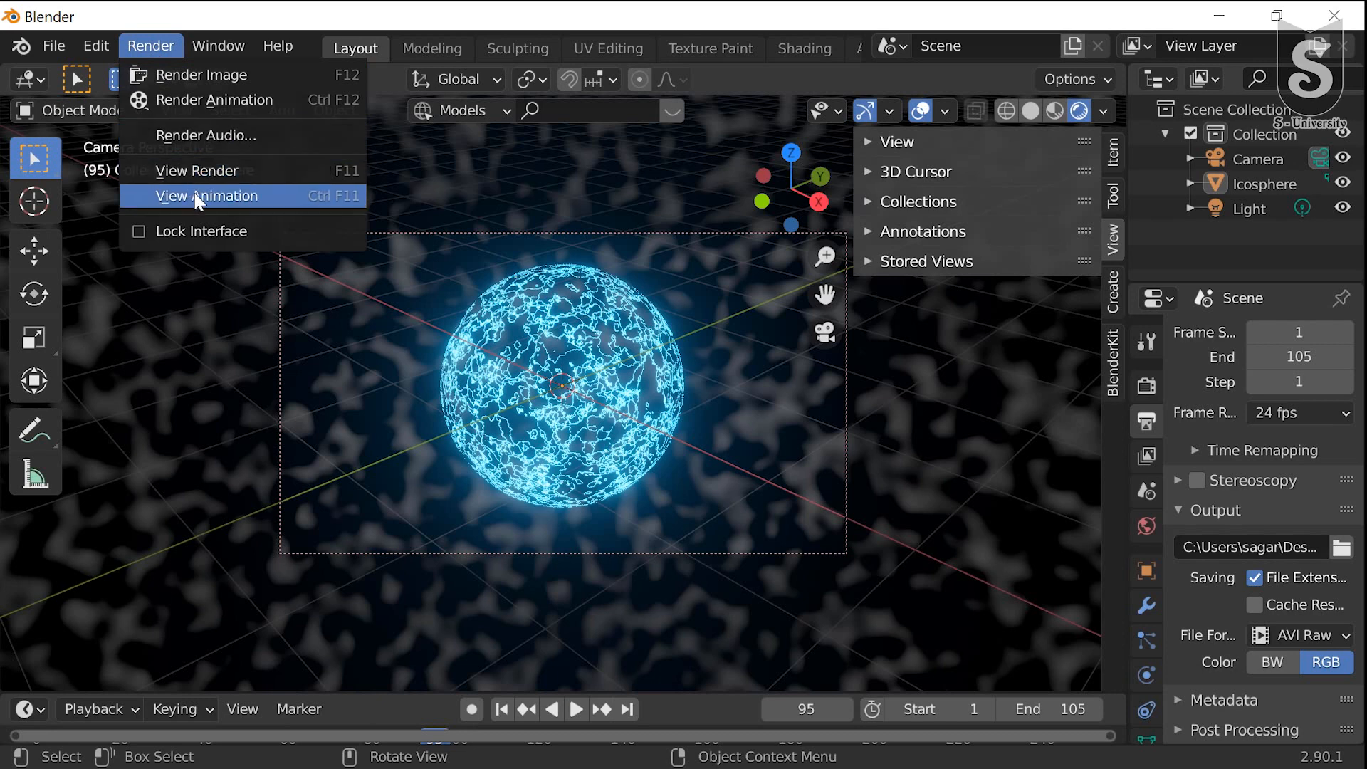
{"action": "left_click", "coordinate": [212, 100]}
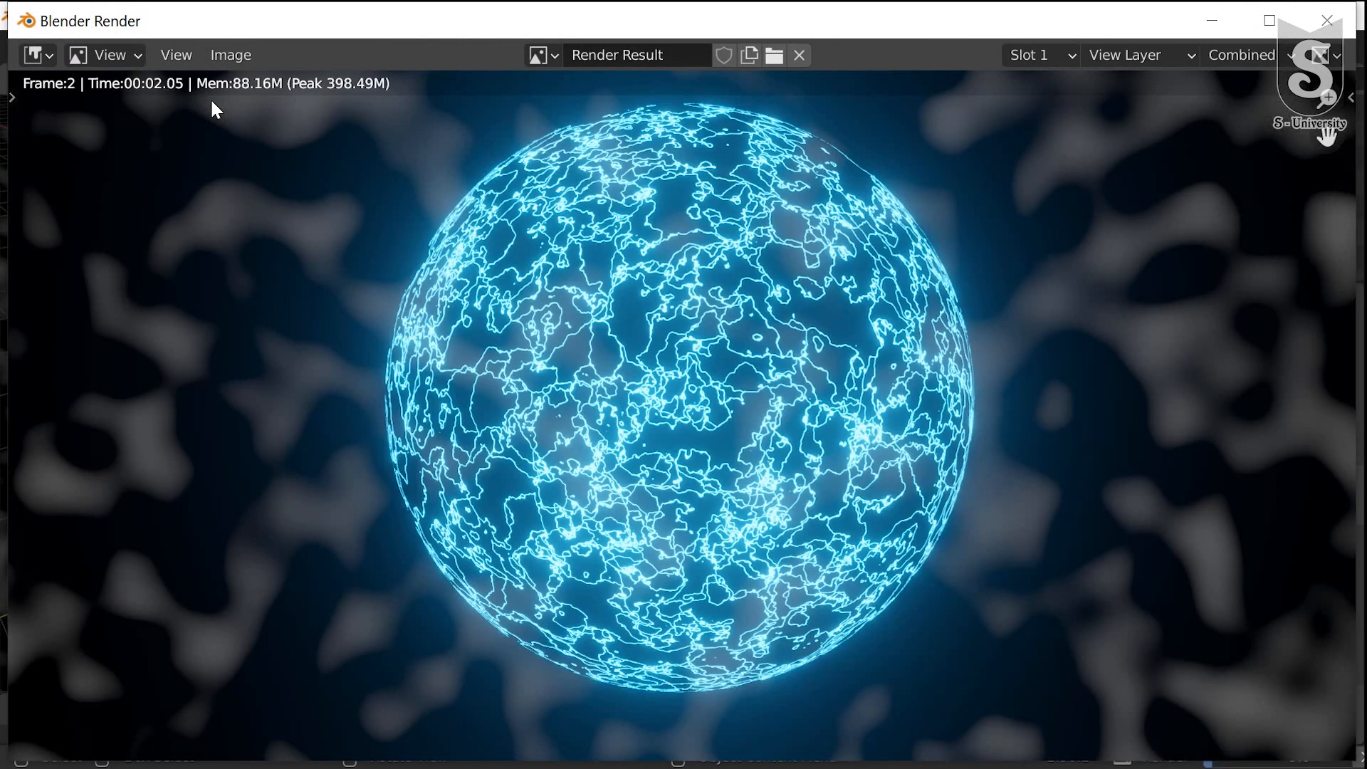
{"action": "scroll", "coordinate": [412, 198], "scroll_direction": "down", "scroll_amount": 2}
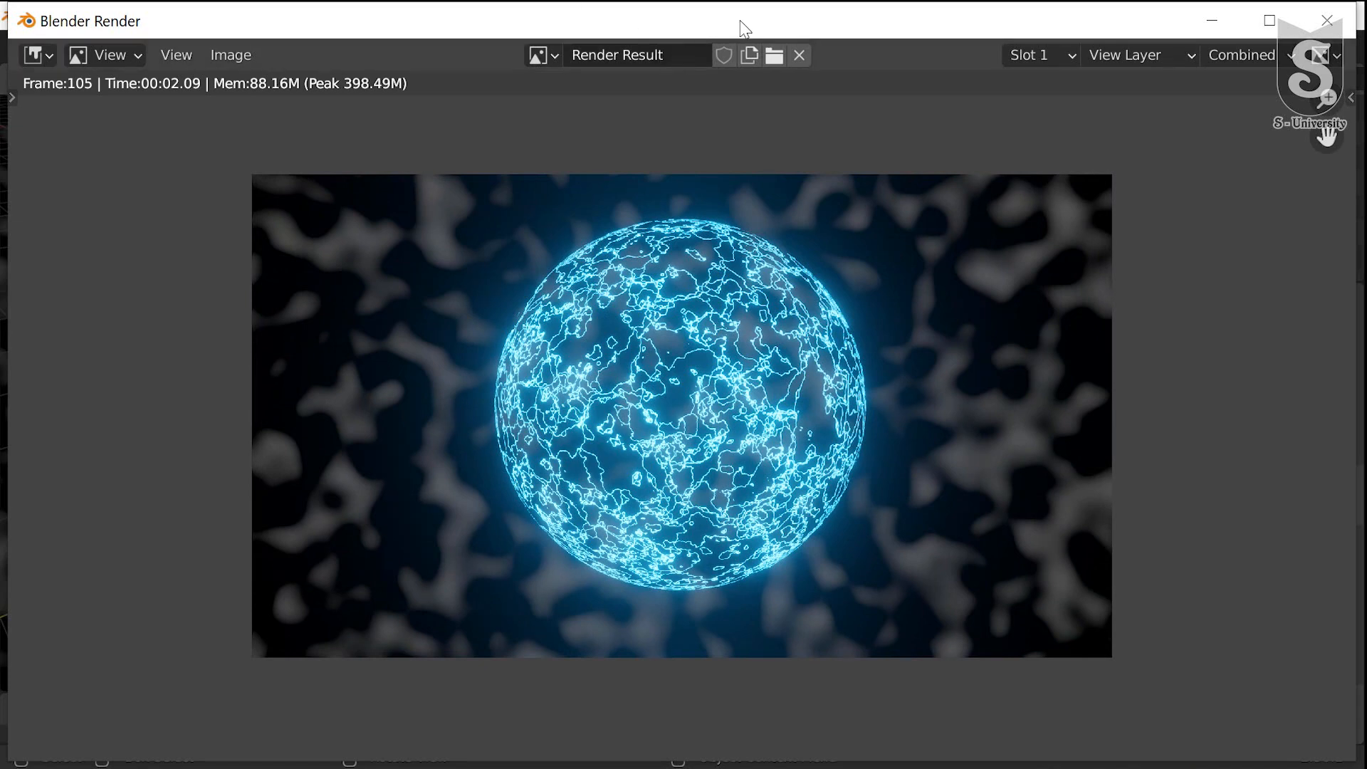
{"action": "left_click", "coordinate": [1328, 20]}
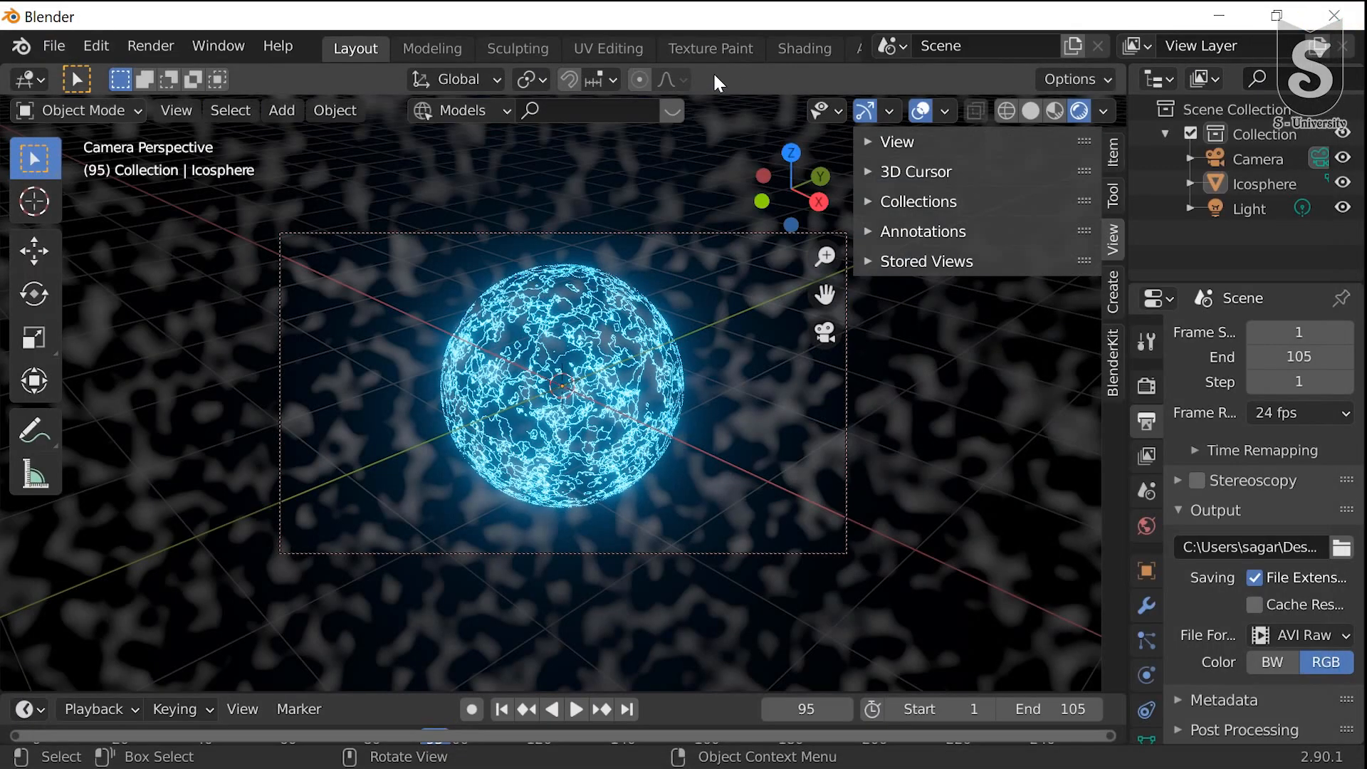
Play back the rendered animation video
{"action": "left_click", "coordinate": [142, 53]}
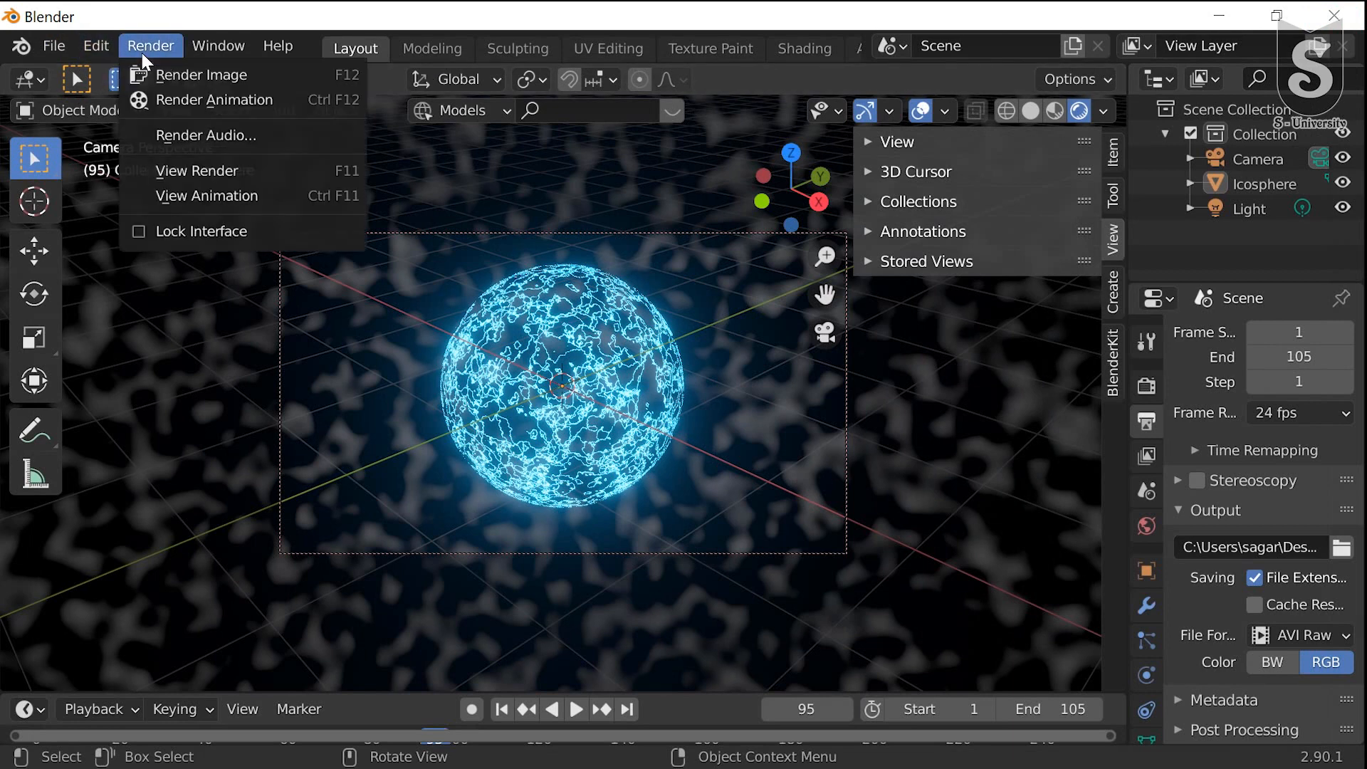
{"action": "left_click", "coordinate": [198, 200]}
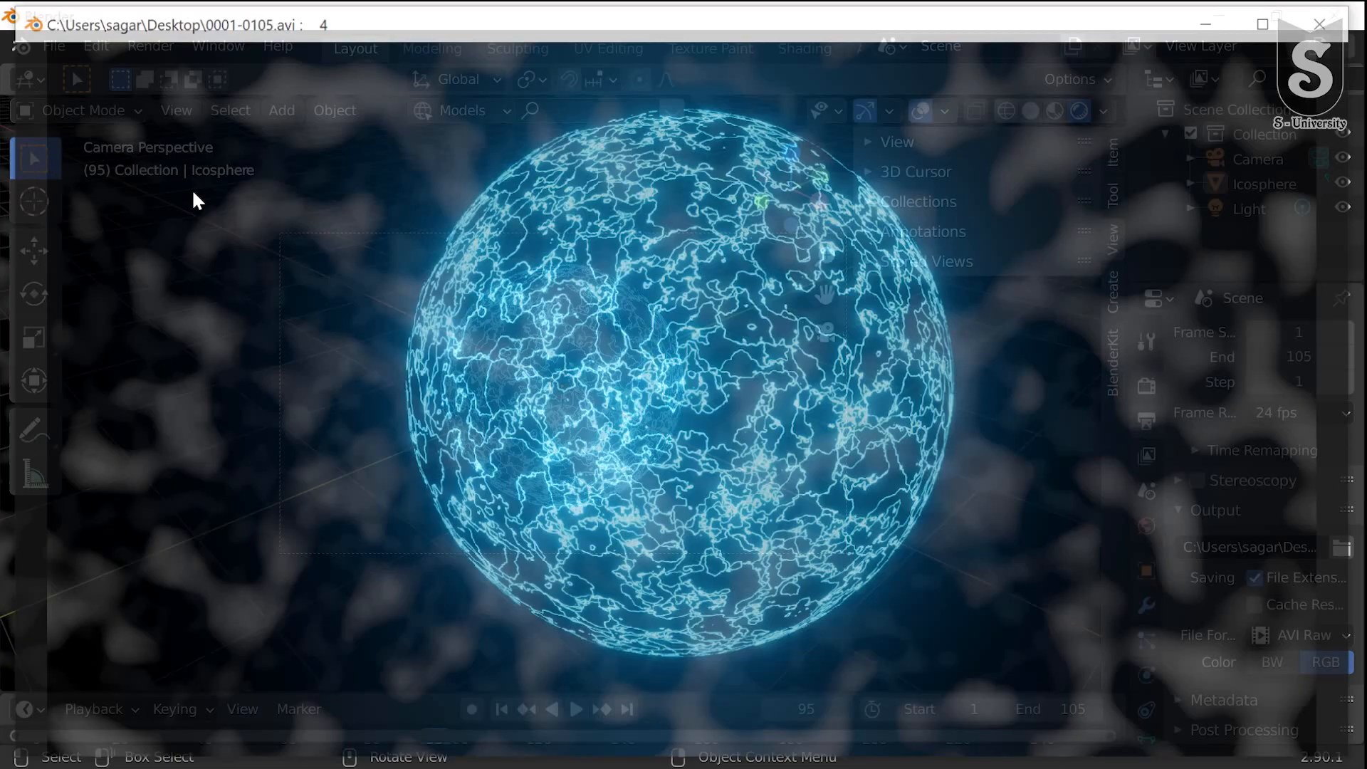